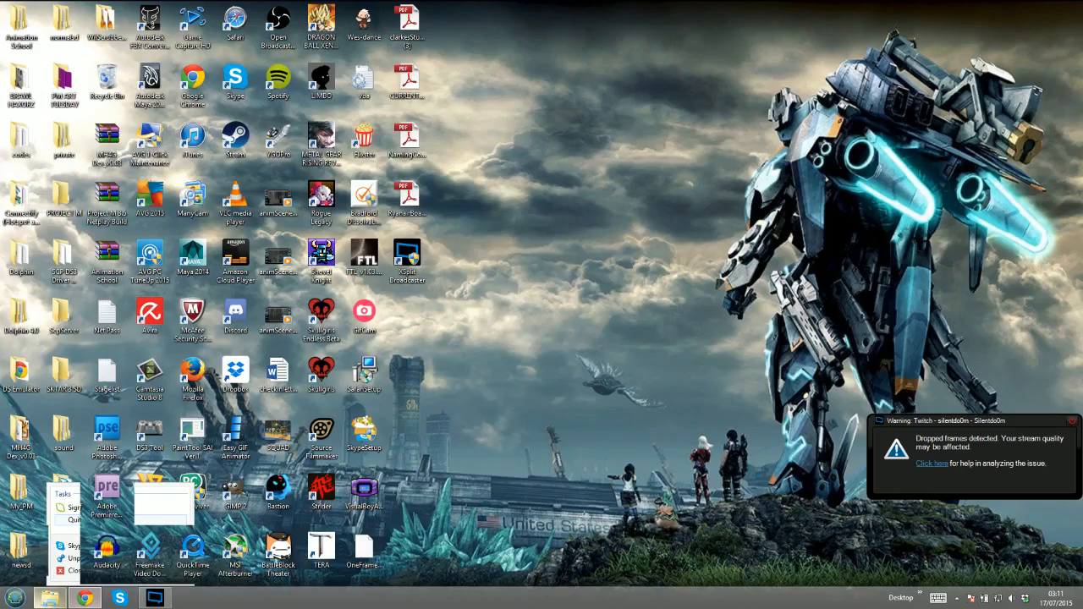
Look through the Character Models and Character Animation Files folders inside the Animation School folder
left_click(50, 597)
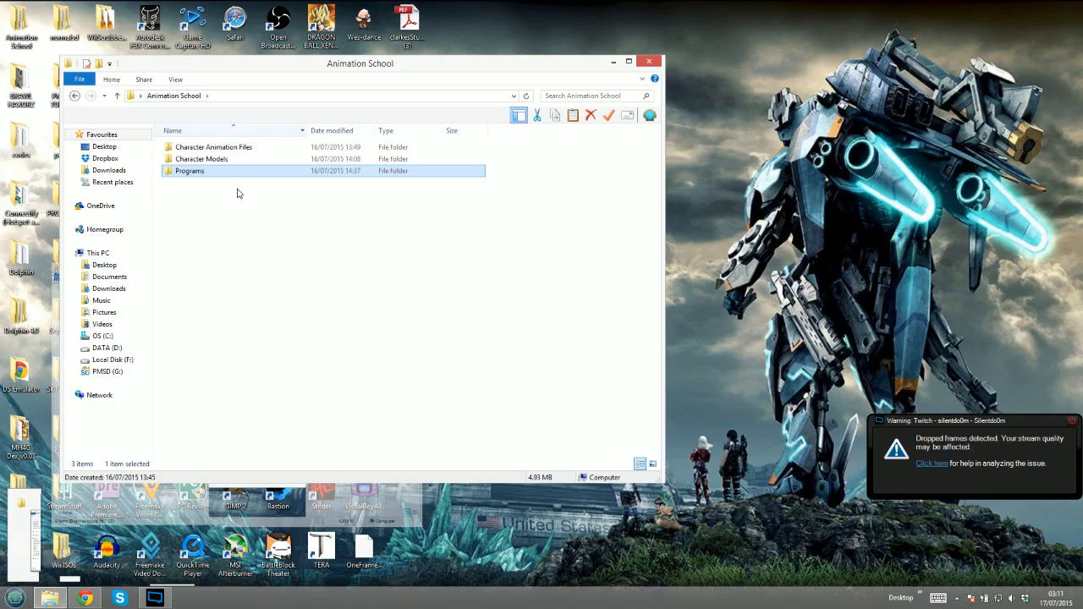
left_click(224, 160)
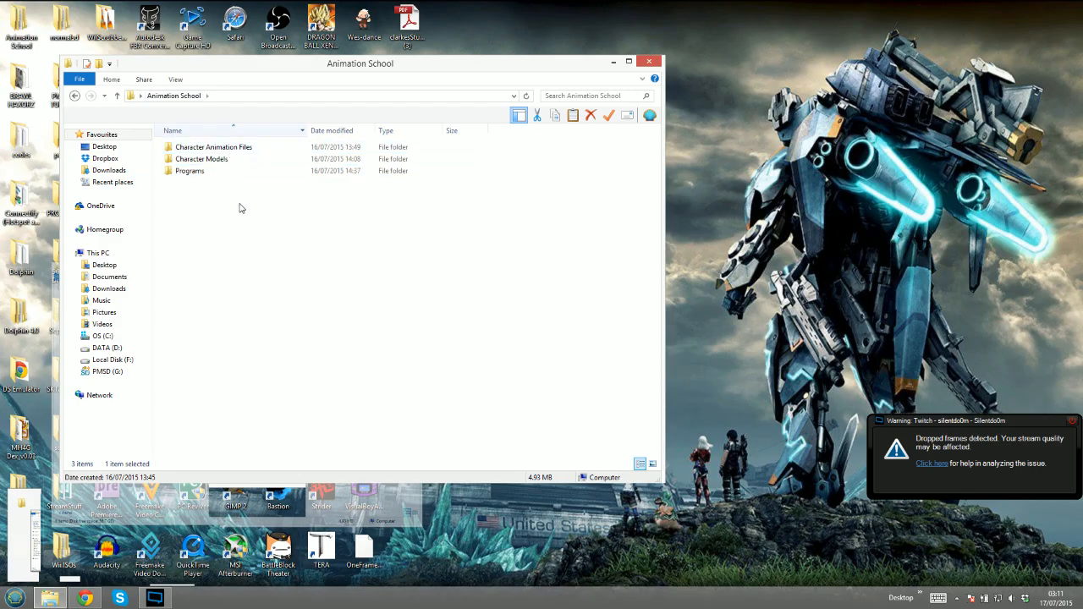
double_click(203, 160)
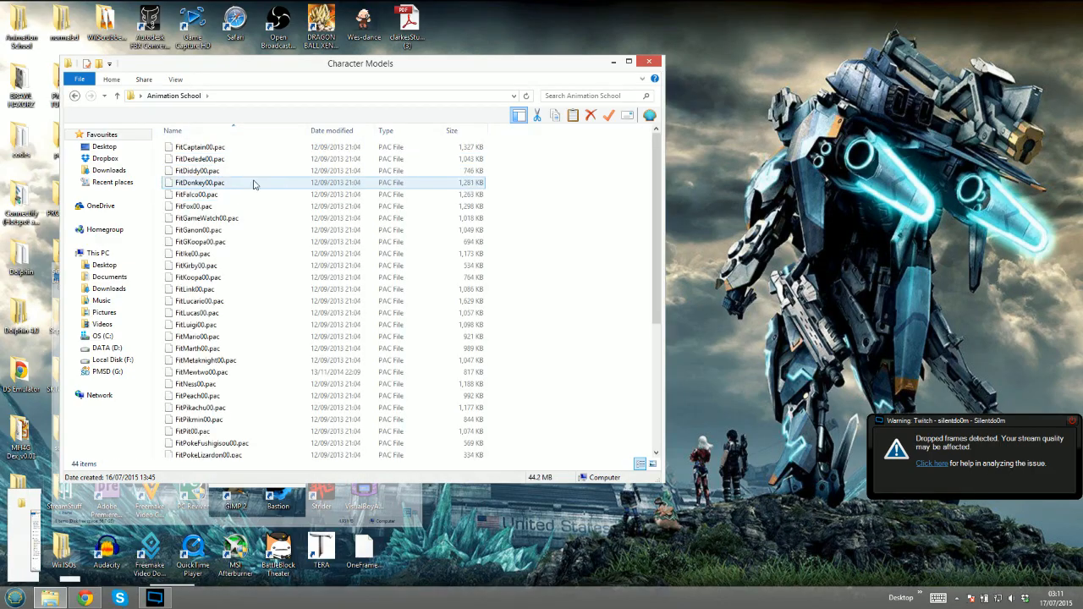
left_click(222, 149)
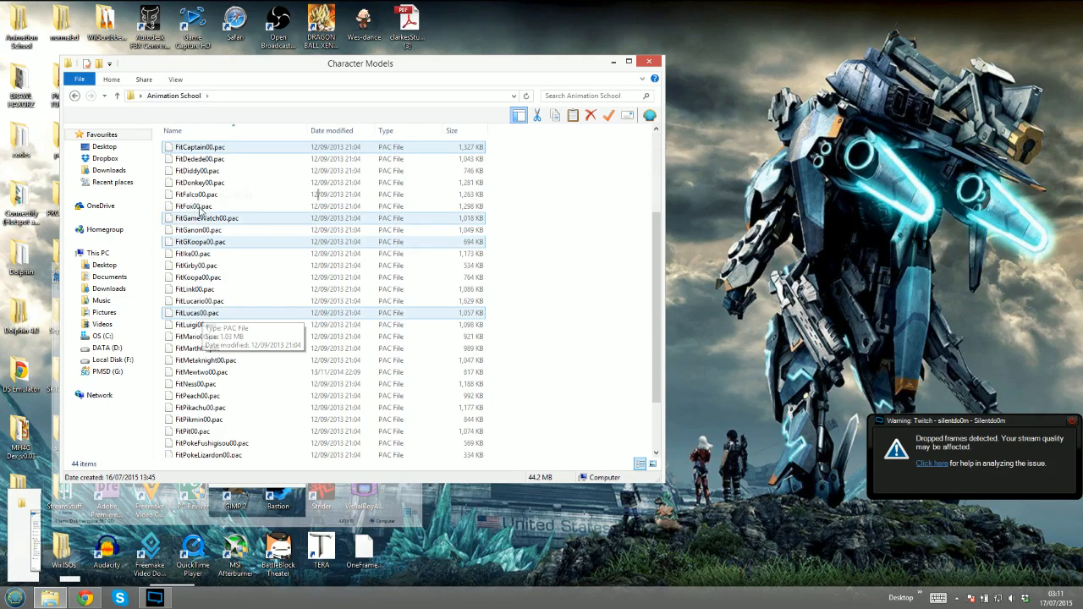
left_click(223, 315)
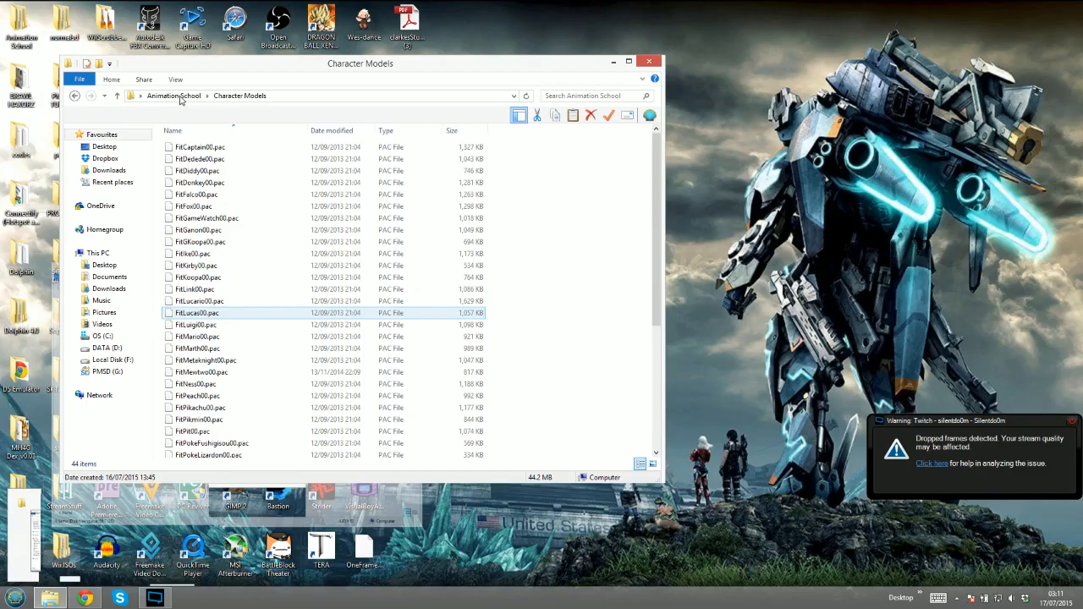
double_click(207, 150)
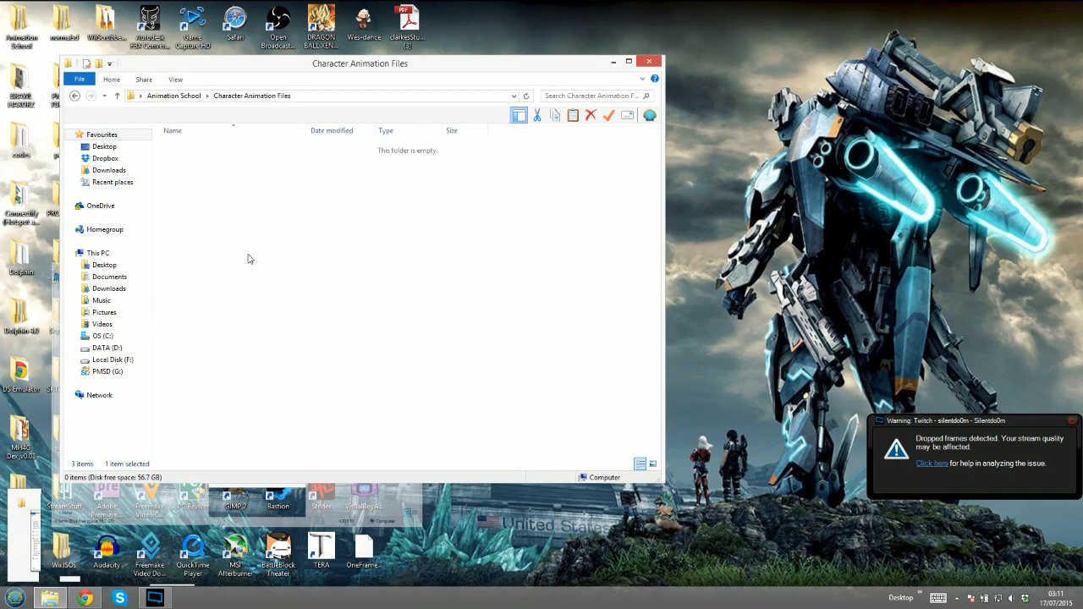
Look through the Programs folder and read the Maya and FBX Converter download addresses in the Program Links text file
double_click(197, 172)
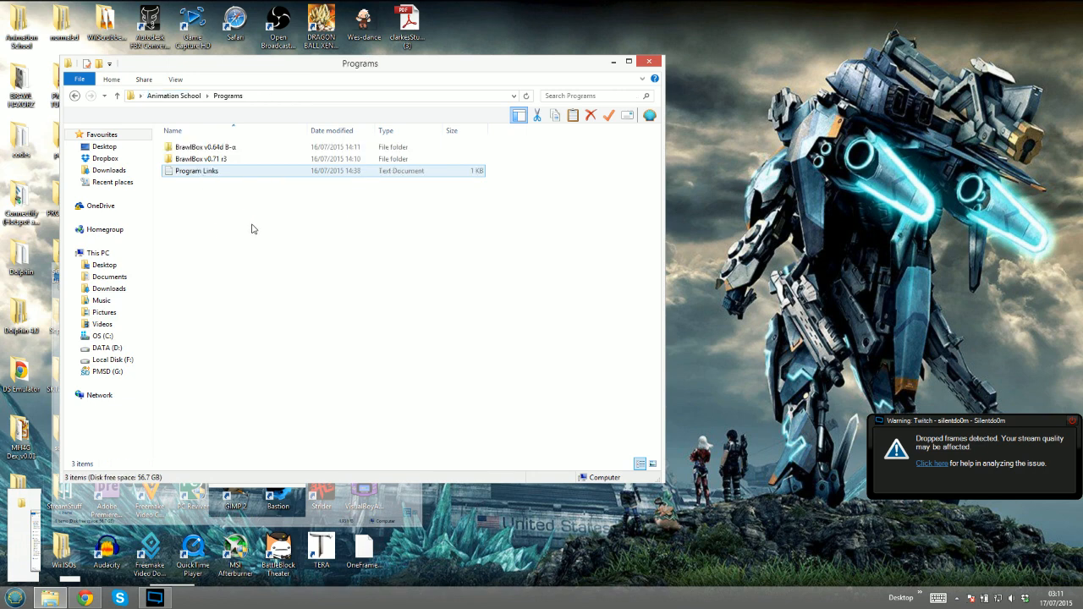
left_click(221, 162)
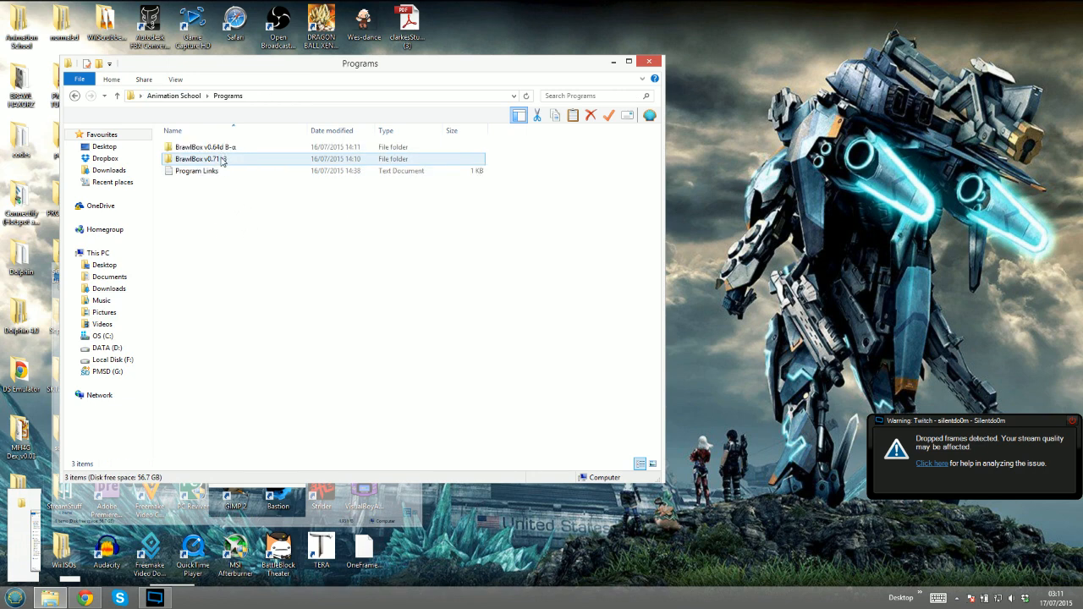
left_click(235, 150)
left_click(222, 171)
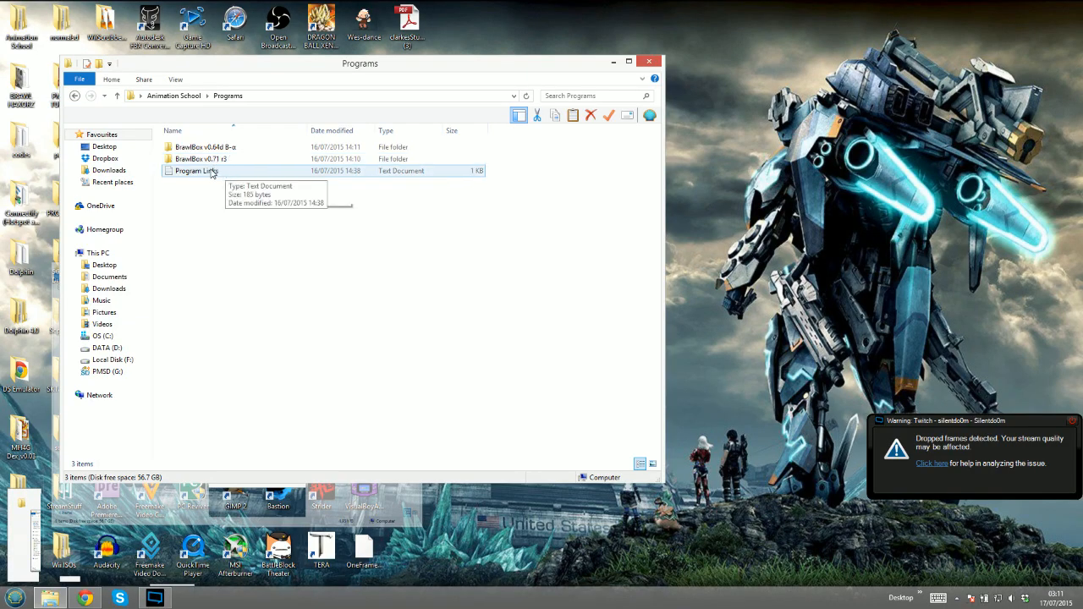
double_click(211, 174)
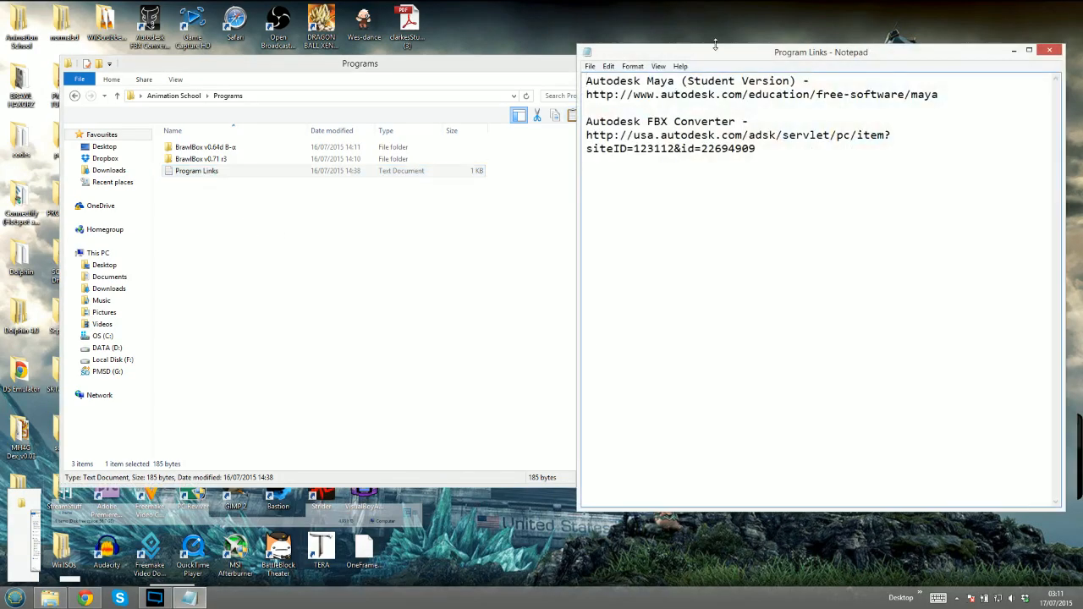
left_click_drag(707, 44, 389, 49)
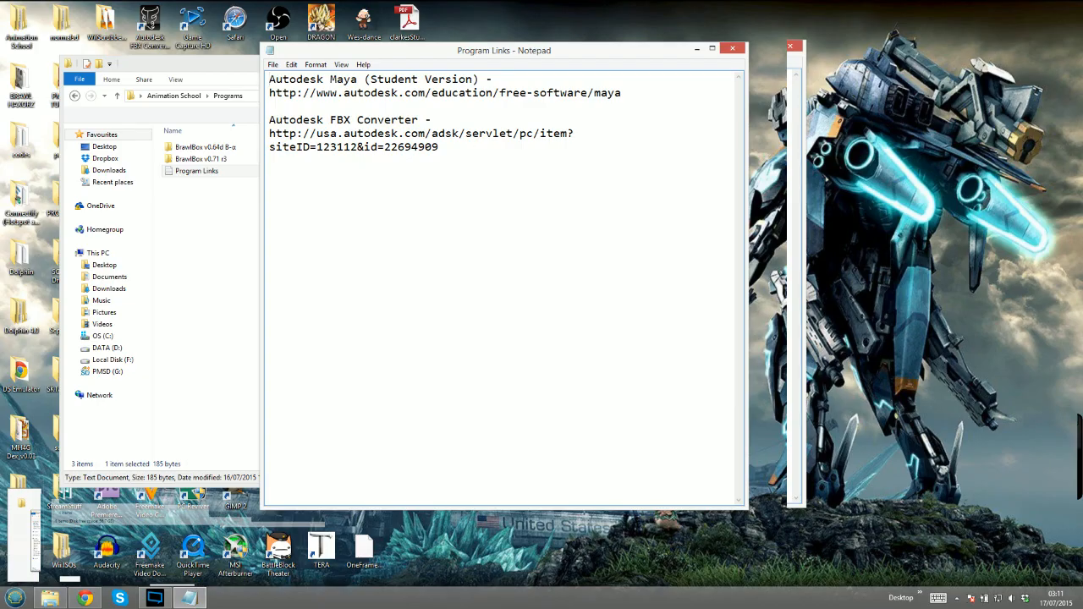
left_click(733, 49)
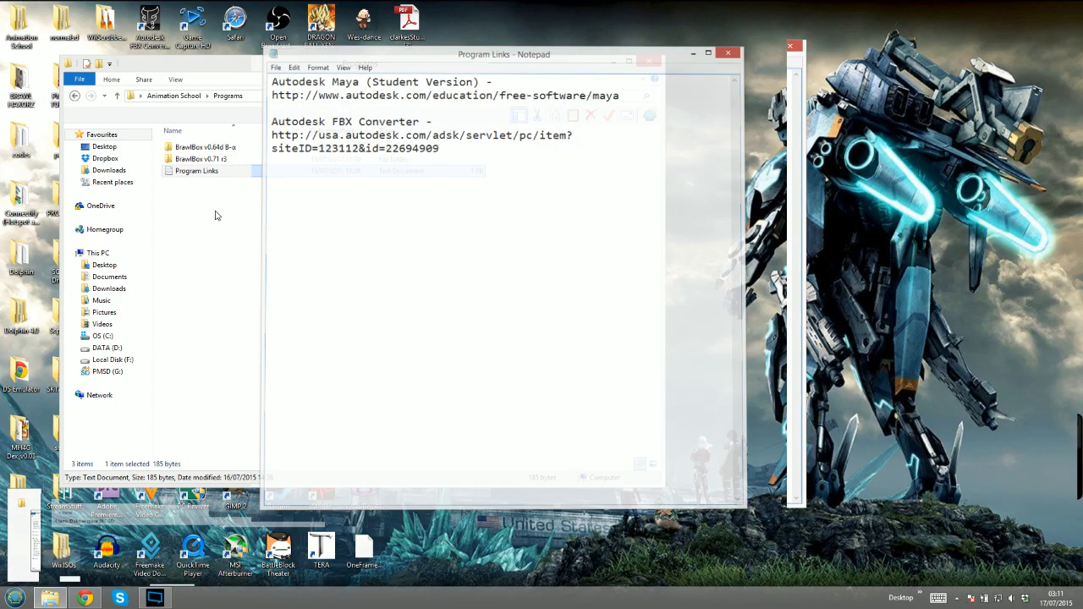
Launch BrawlBox v0.71 r3 from its Programs subfolder and open FitGanon00.pac from the Character Models folder
double_click(225, 160)
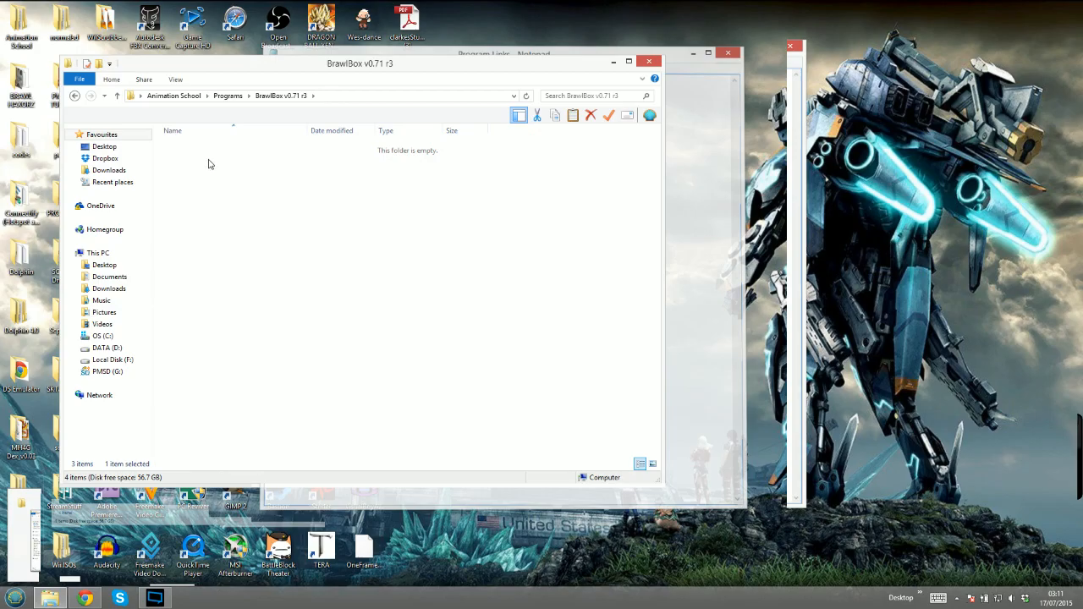
key("ctrl+v")
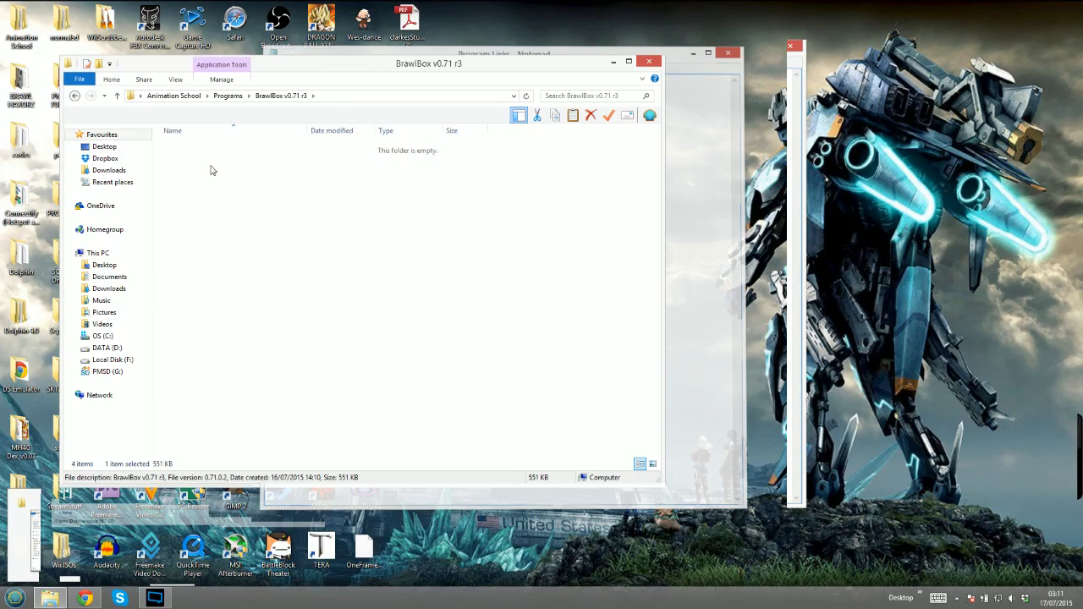
left_click(106, 112)
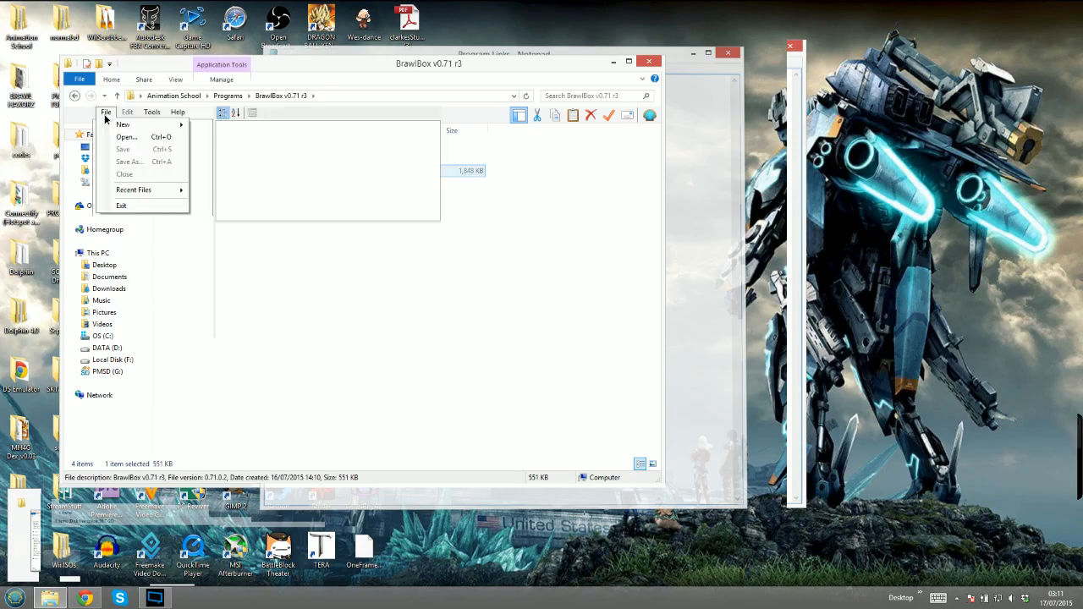
left_click(126, 138)
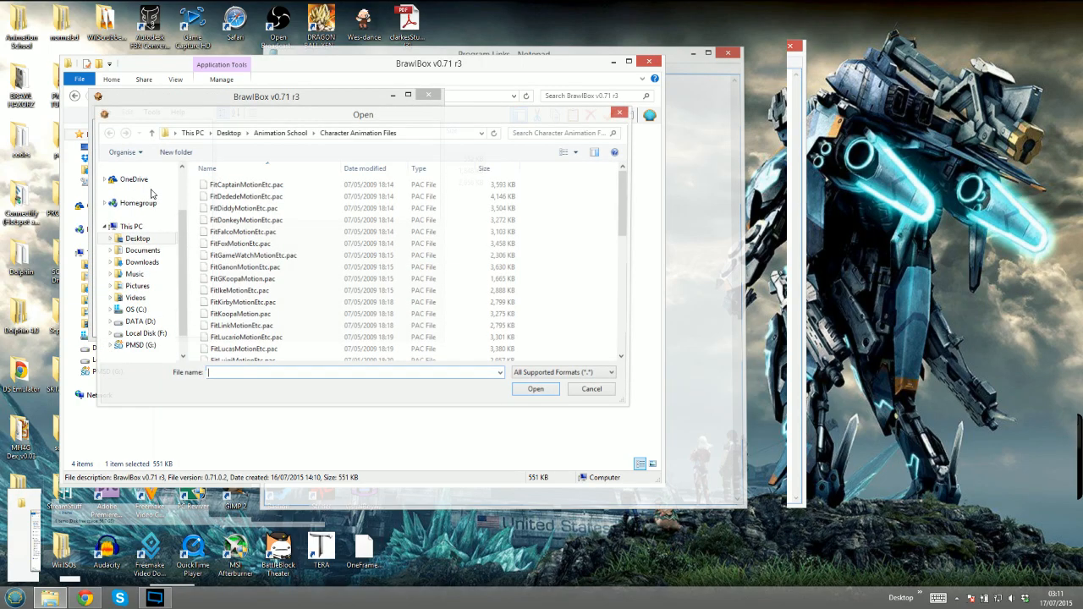
left_click(280, 133)
double_click(259, 197)
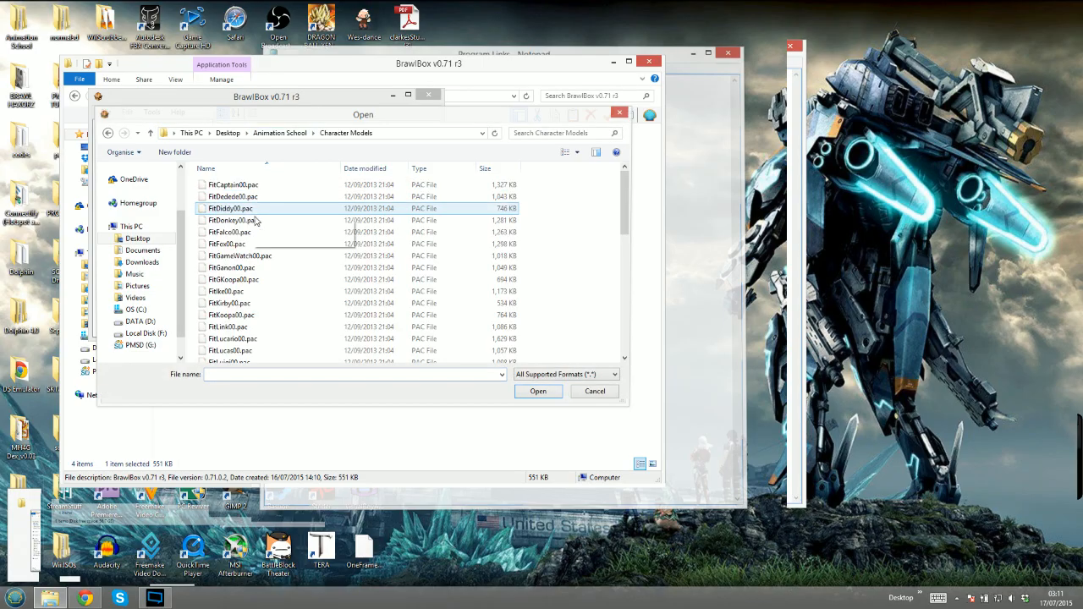
double_click(251, 271)
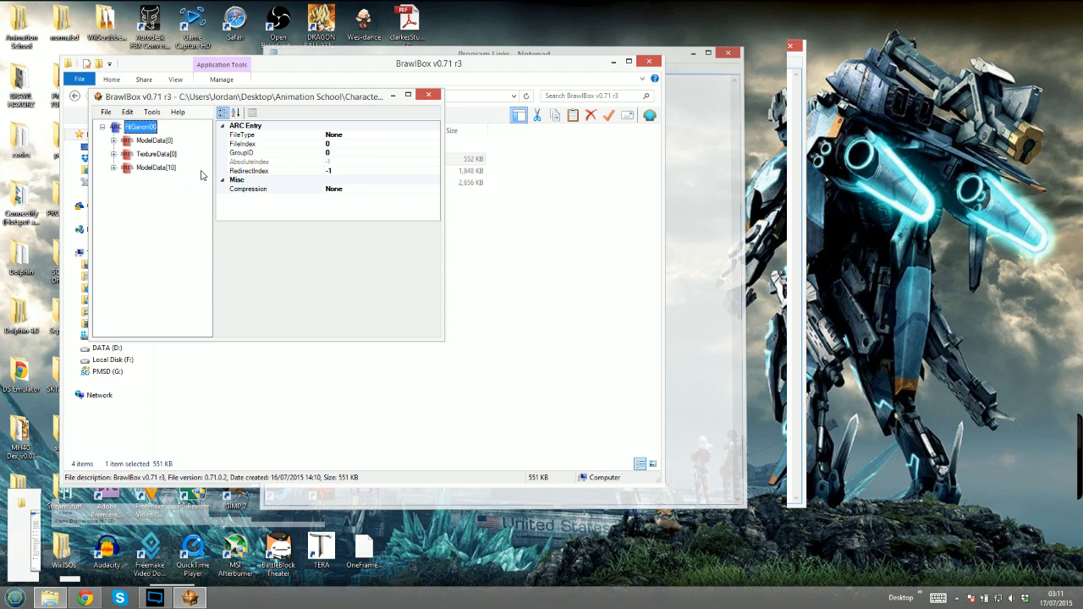
Expand ModelData[0] and its 3DModels(NW4R) folder and select the FitGanon00 model
key("Down")
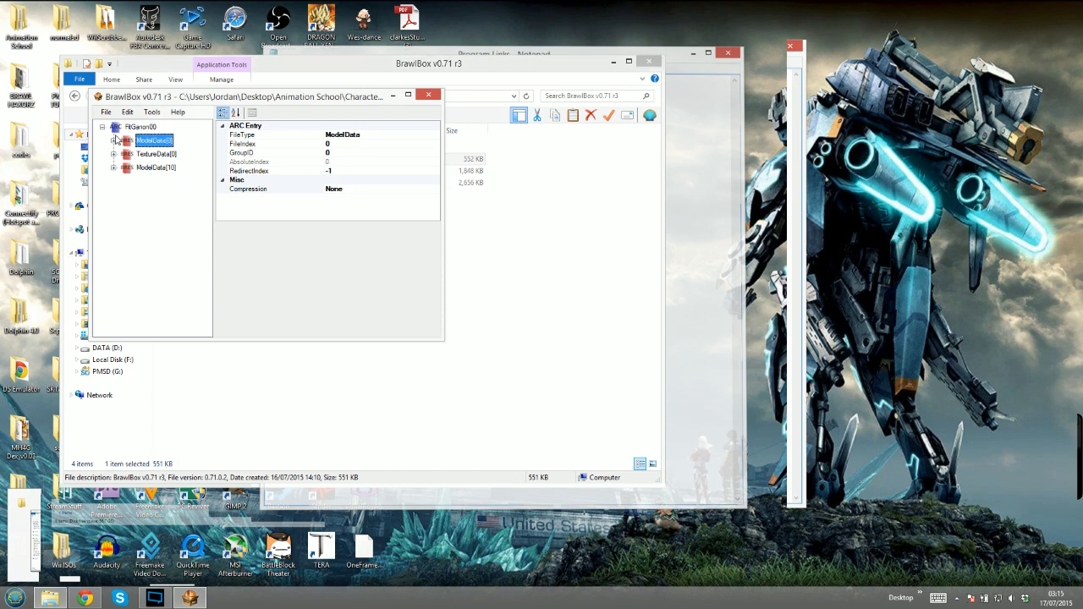
left_click(114, 140)
left_click(126, 154)
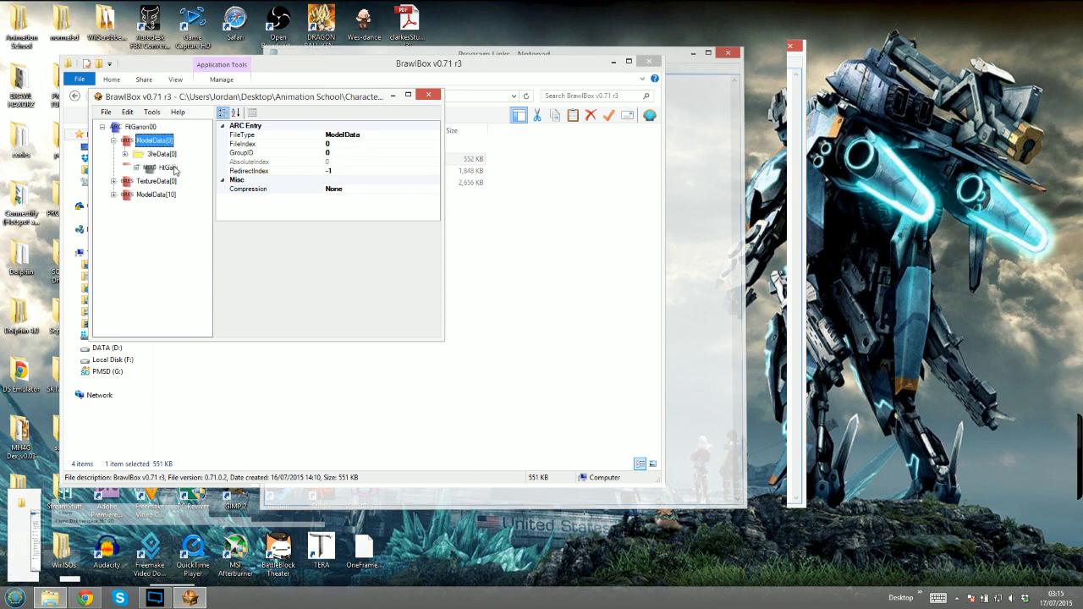
left_click(175, 168)
Examine the textures under TextureData[0], including FitGanon00Body, and collapse the Textures(NW4R) folder
left_click(114, 181)
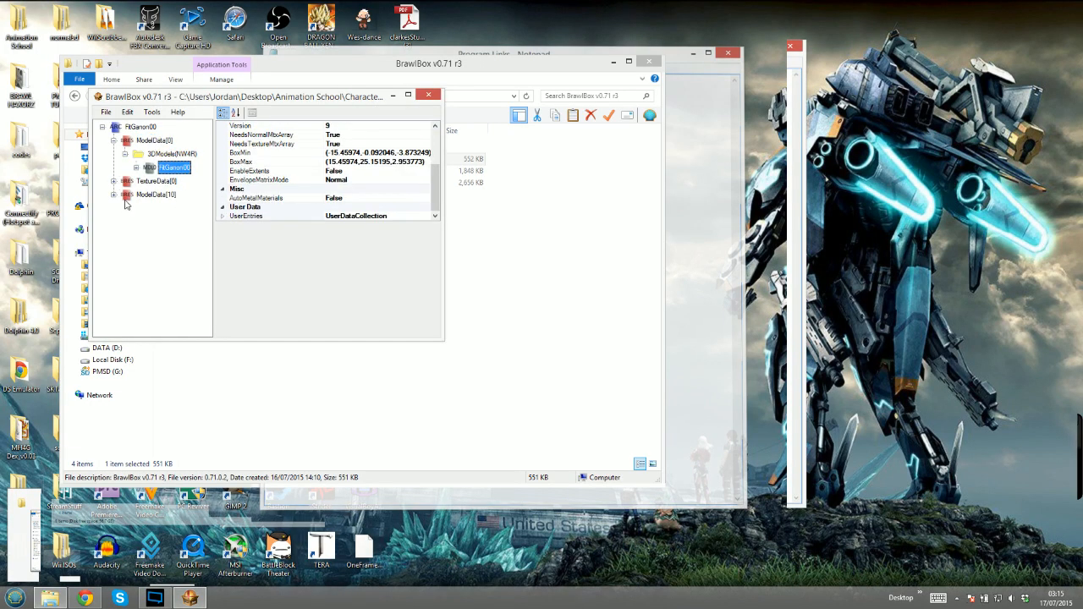
left_click(125, 208)
left_click(173, 324)
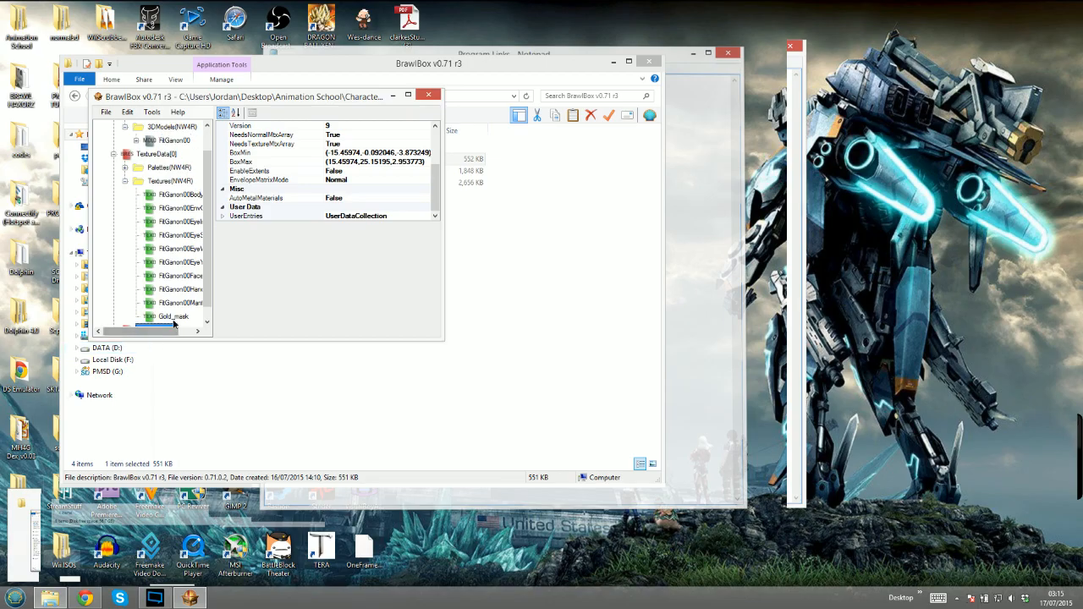
left_click_drag(165, 328, 180, 328)
left_click_drag(210, 287, 208, 278)
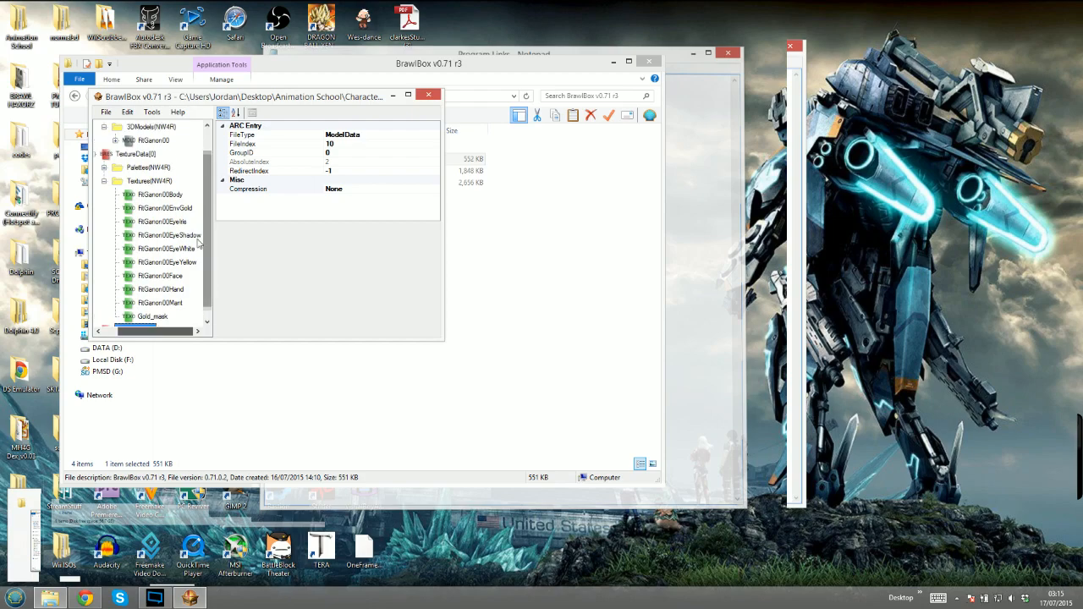
left_click_drag(142, 331, 119, 331)
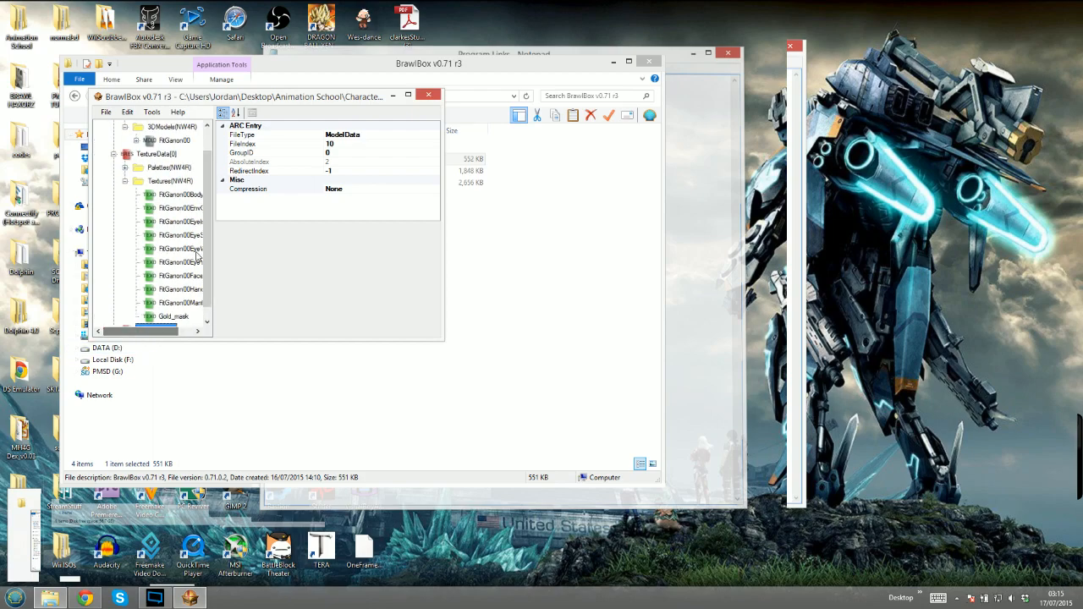
left_click(193, 195)
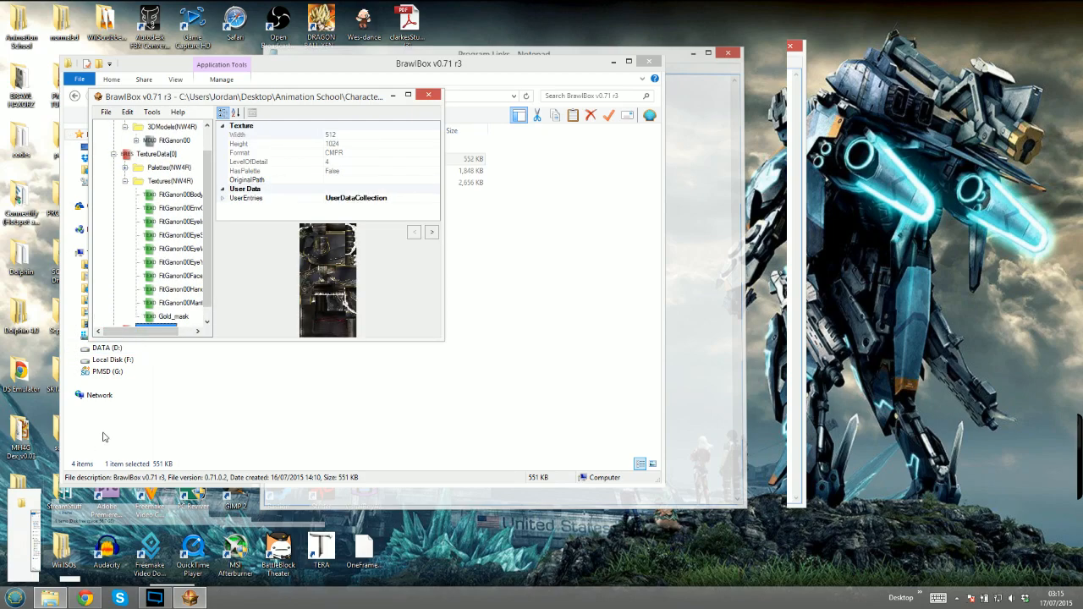
left_click_drag(164, 332, 142, 332)
left_click(176, 208)
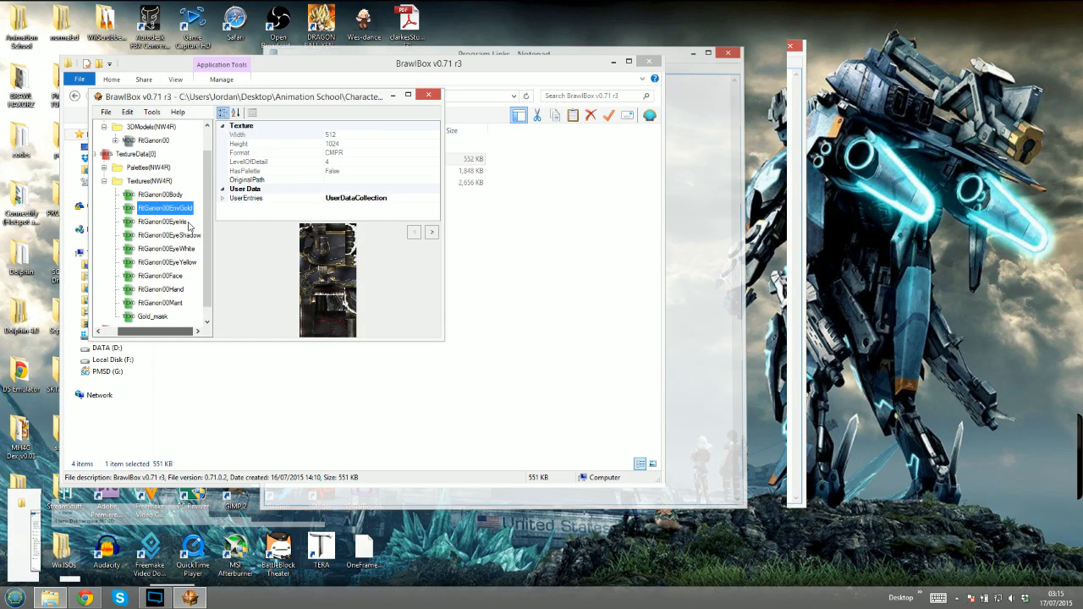
left_click(103, 182)
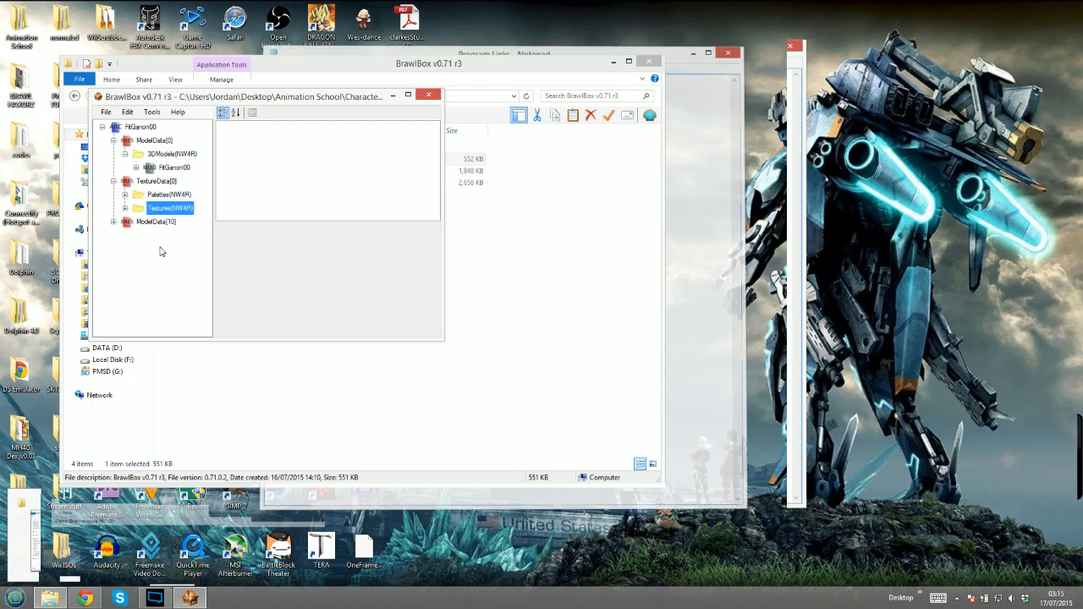
Open the FitGanon00 model in the Advanced Model Editor and maximize the editor window
left_click(180, 169)
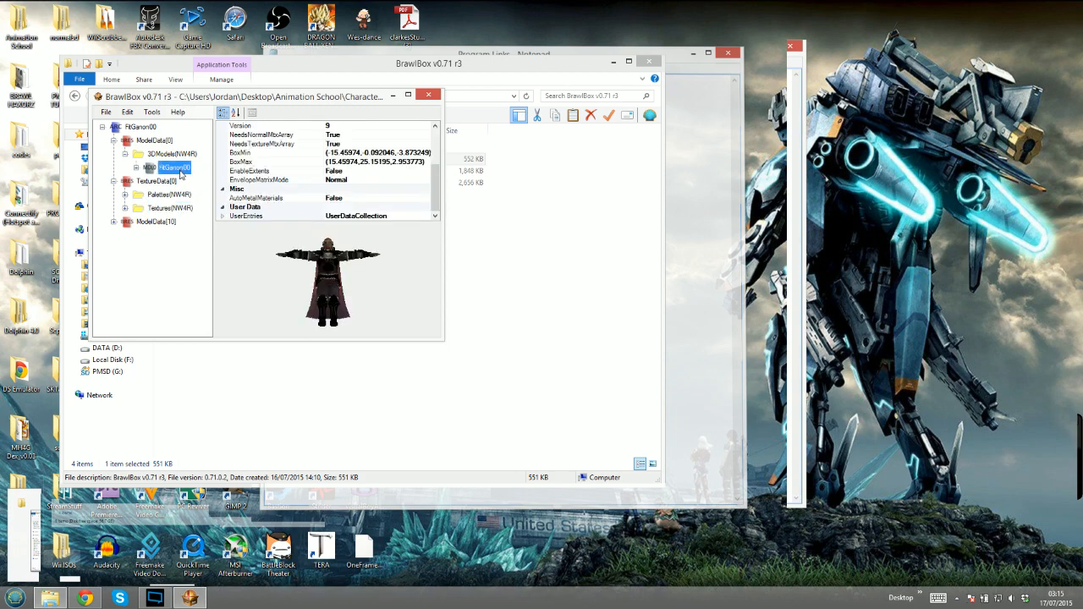
double_click(181, 174)
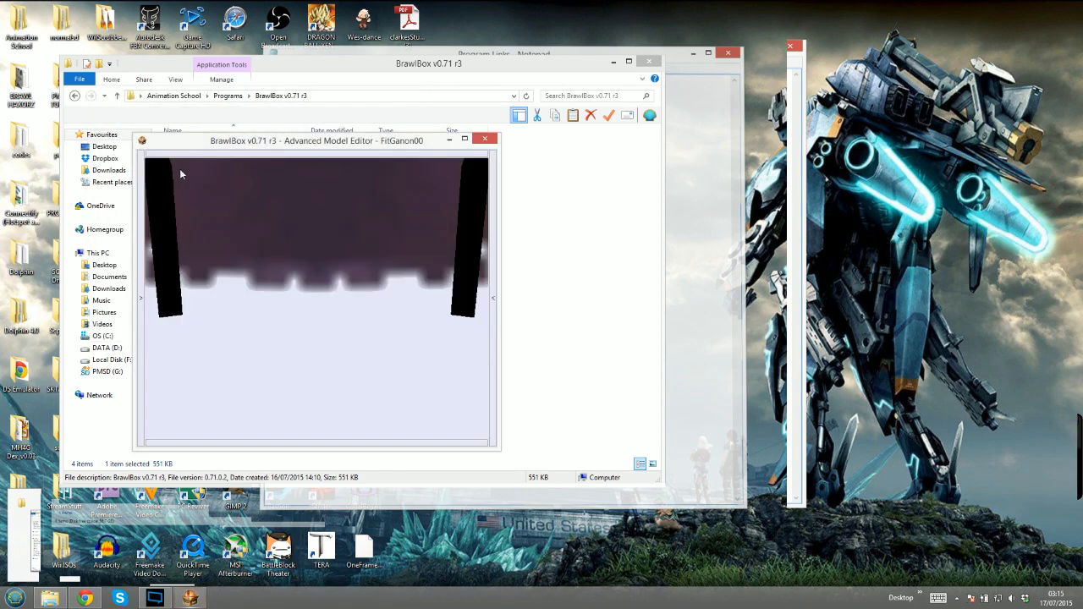
left_click(466, 137)
Examine the full FitGanon00 model and its bones from the front and the side at several distances
scroll(542, 217, "down", 6)
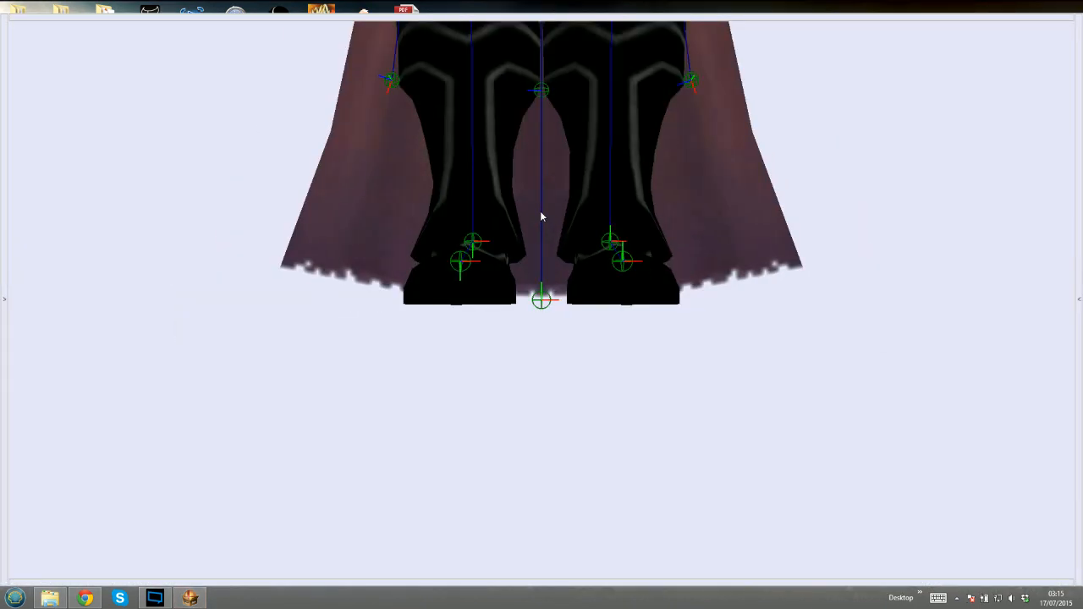
scroll(528, 216, "down", 8)
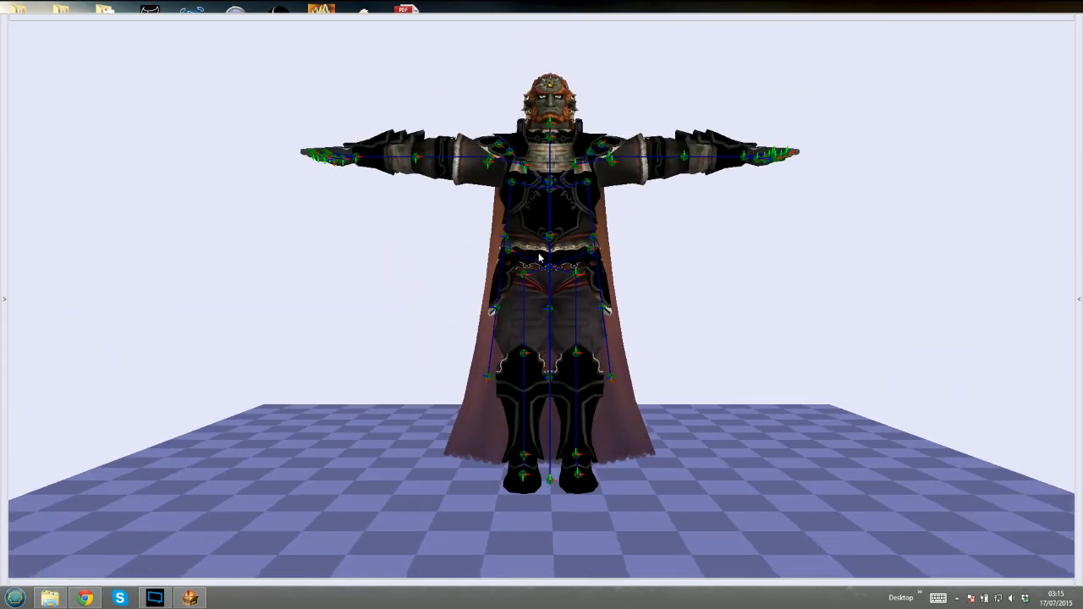
mouse_move(550, 266)
right_mouse_down()
mouse_move(568, 232)
mouse_move(557, 263)
right_mouse_up()
scroll(569, 230, "down", 2)
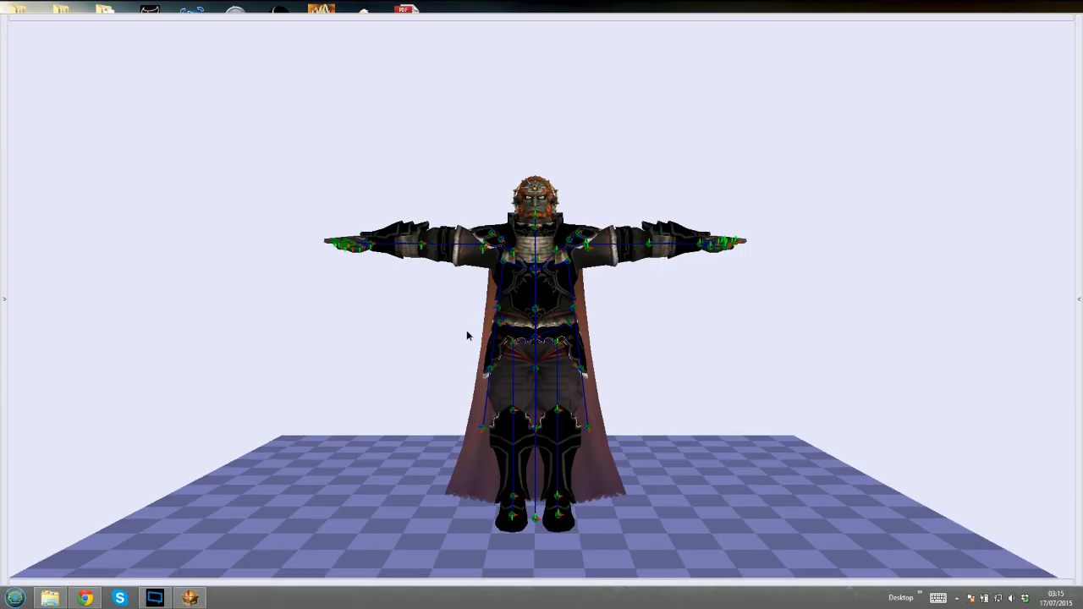
right_click_drag(469, 333, 690, 267)
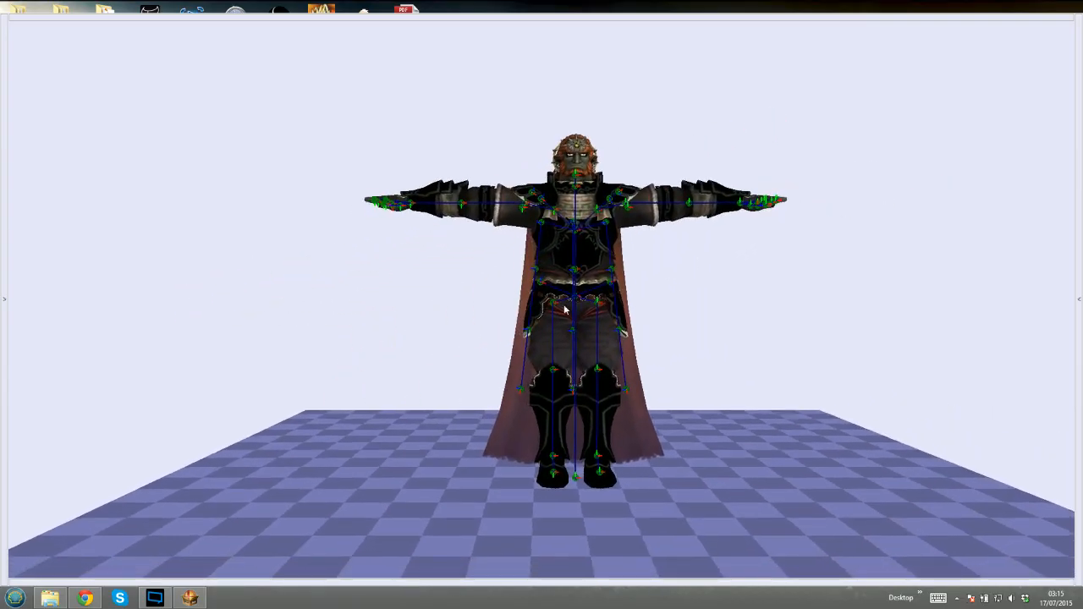
right_click_drag(458, 293, 608, 346, "ctrl")
scroll(611, 343, "down", 5)
scroll(639, 333, "up", 1)
right_click_drag(641, 304, 711, 322)
mouse_move(619, 354)
right_mouse_down("ctrl")
mouse_move(623, 329)
mouse_move(625, 353)
right_mouse_up("ctrl")
scroll(577, 259, "down", 2)
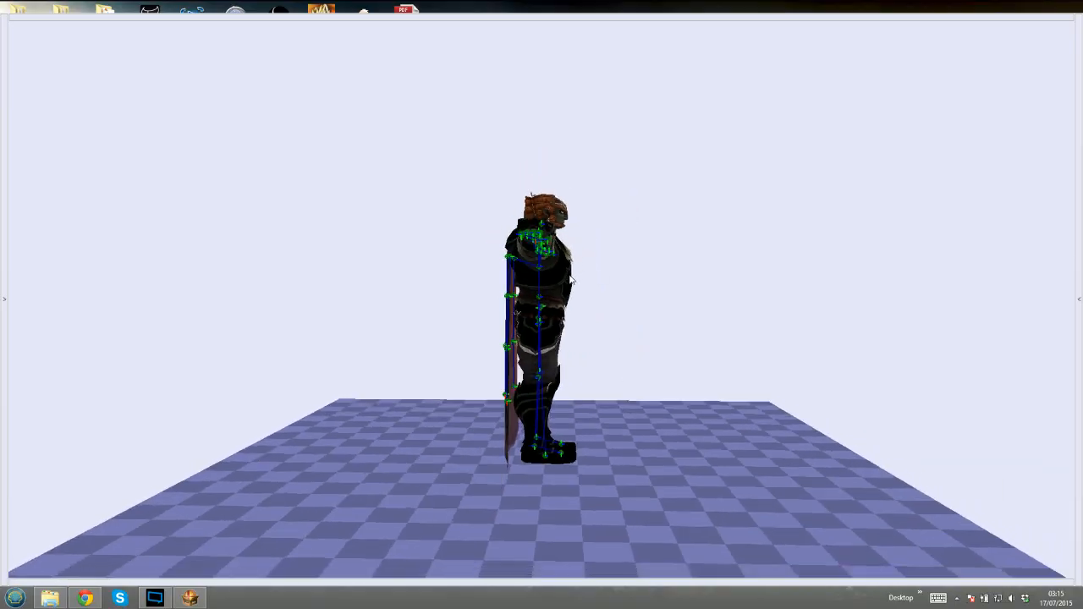
scroll(575, 271, "up", 3)
scroll(574, 282, "down", 6)
scroll(581, 278, "up", 7)
scroll(589, 288, "down", 4)
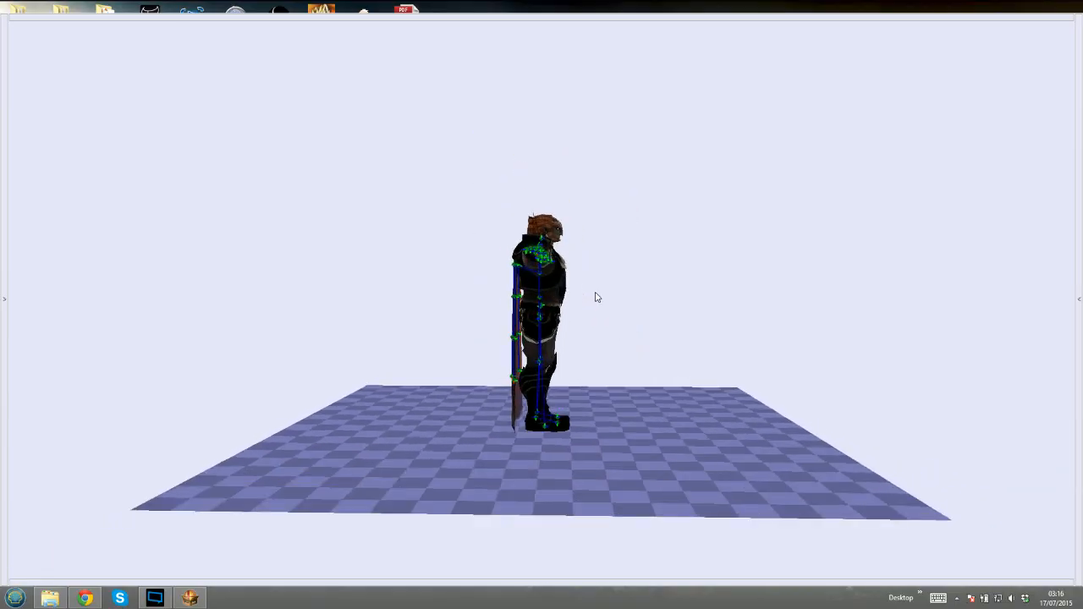
Display the menu bar, the animation, object, texture and bone lists, and the playback controls around the model view
scroll(588, 313, "up", 3)
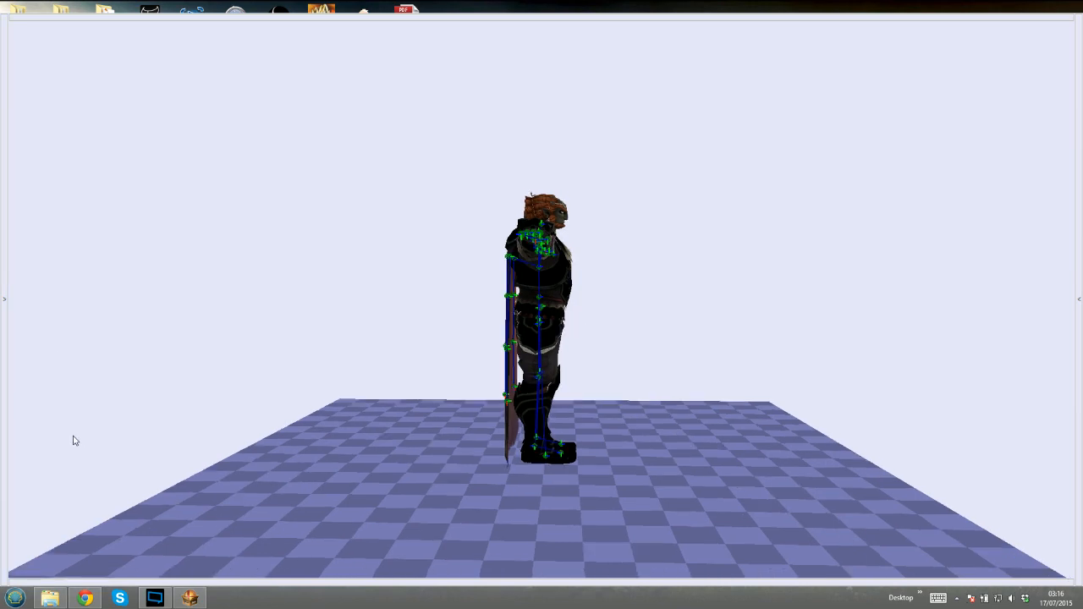
left_click(3, 360)
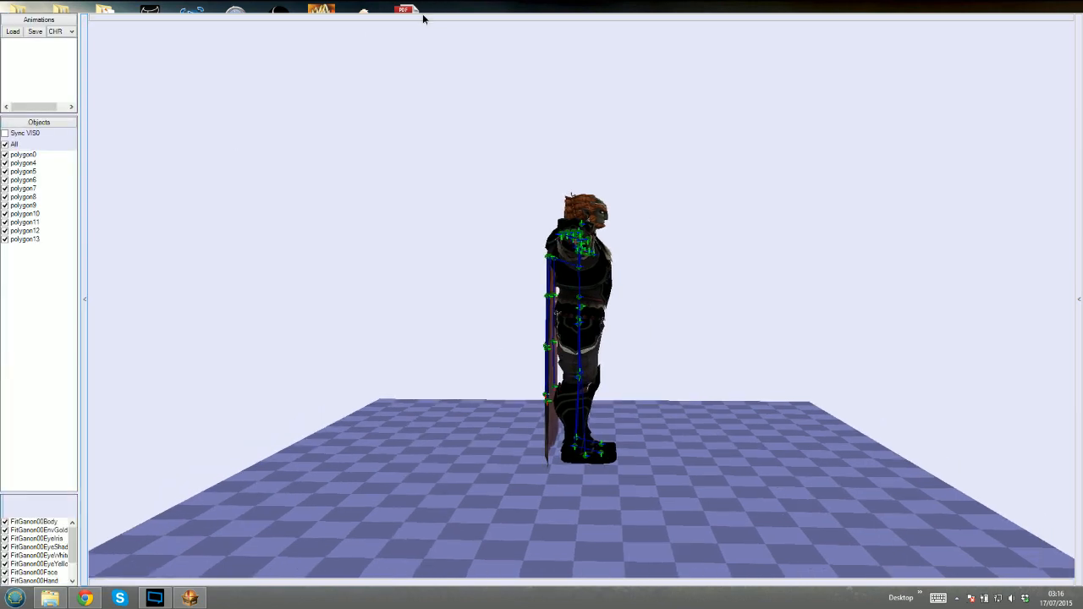
left_click(424, 17)
left_click(1080, 184)
left_click(533, 584)
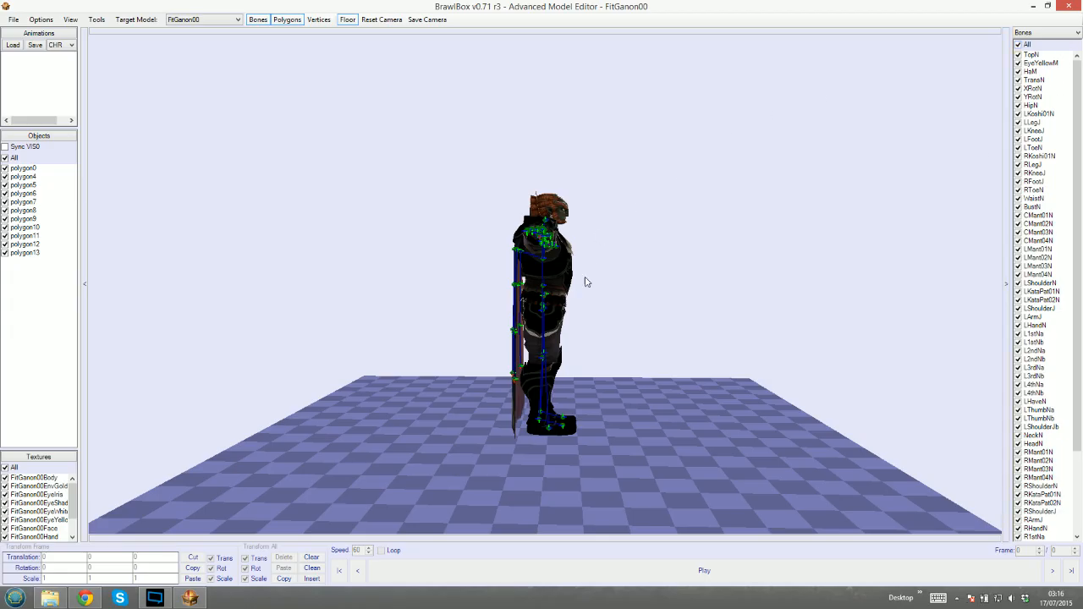
Select the TopN bone and examine its rotation gizmo at the character's feet
right_click_drag(559, 322, 557, 331)
right_click_drag(532, 207, 517, 272)
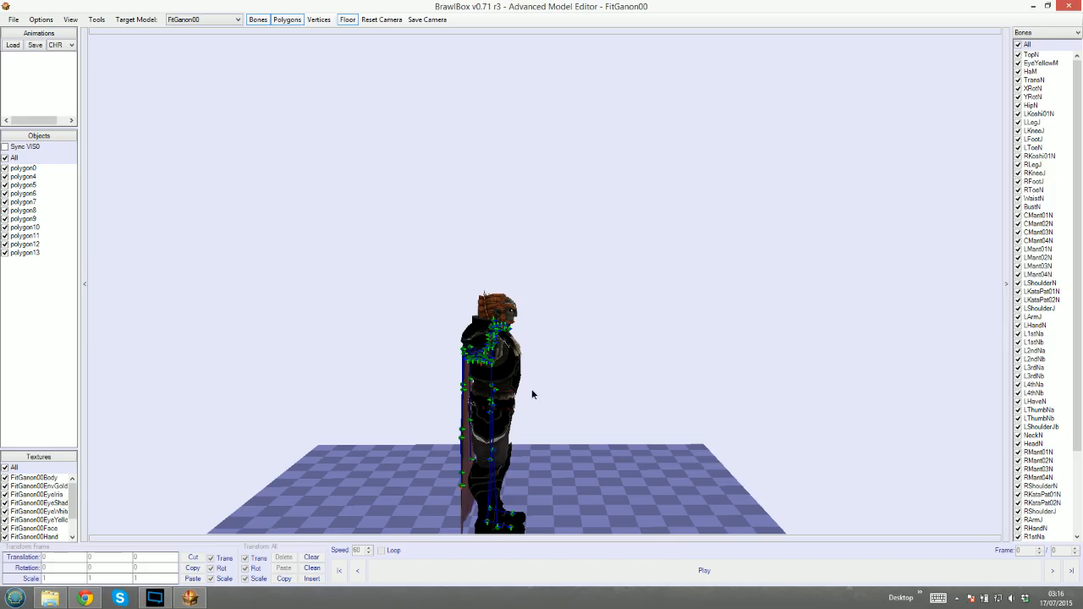
left_click_drag(532, 395, 546, 311)
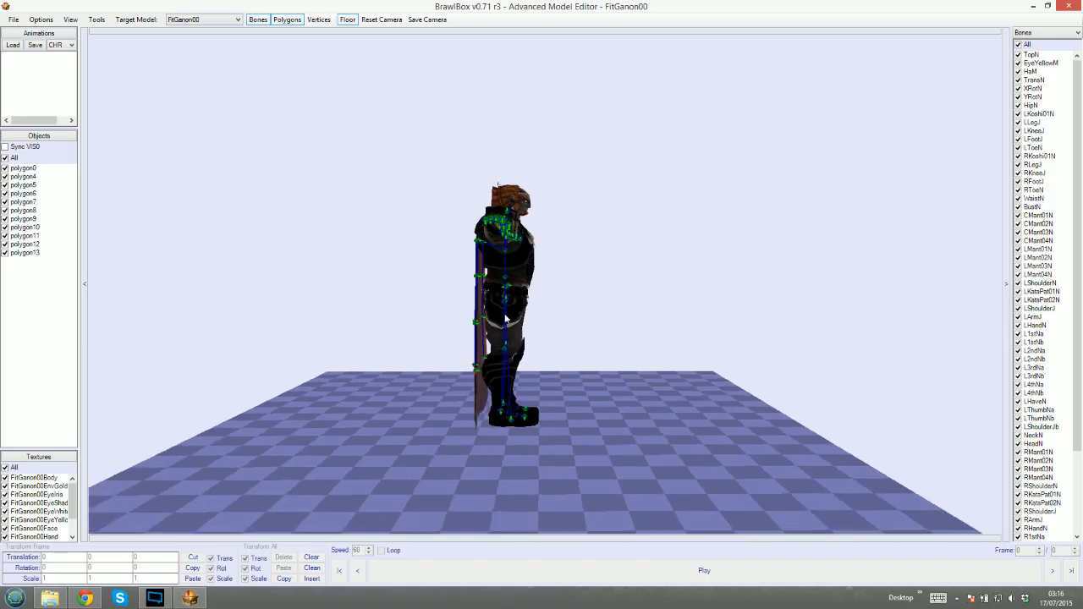
left_click(1033, 55)
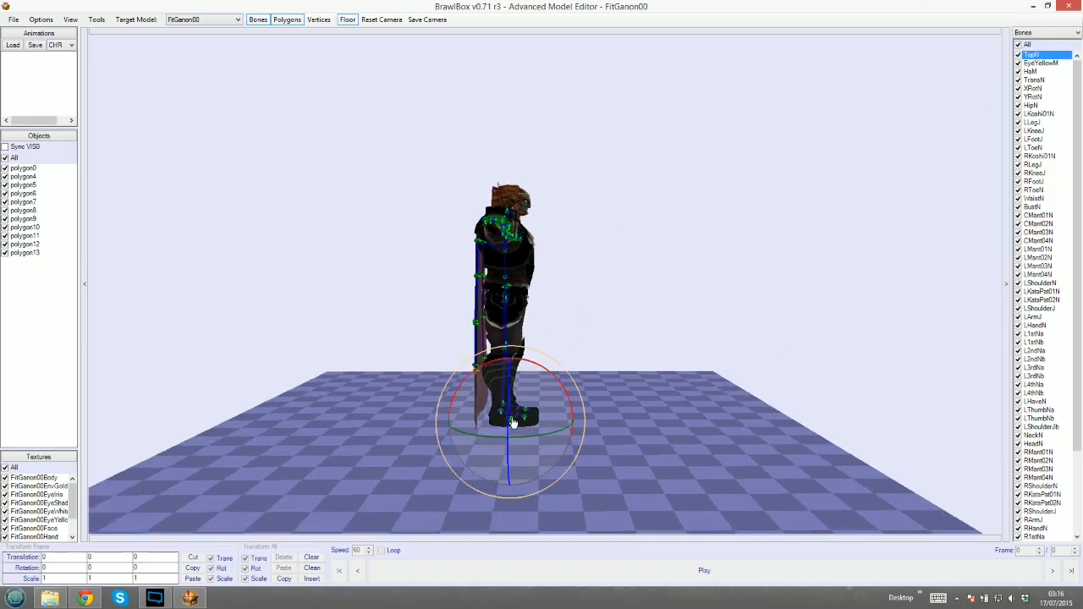
mouse_move(750, 369)
right_mouse_down()
mouse_move(755, 320)
mouse_move(736, 377)
right_mouse_up()
scroll(752, 319, "up", 5)
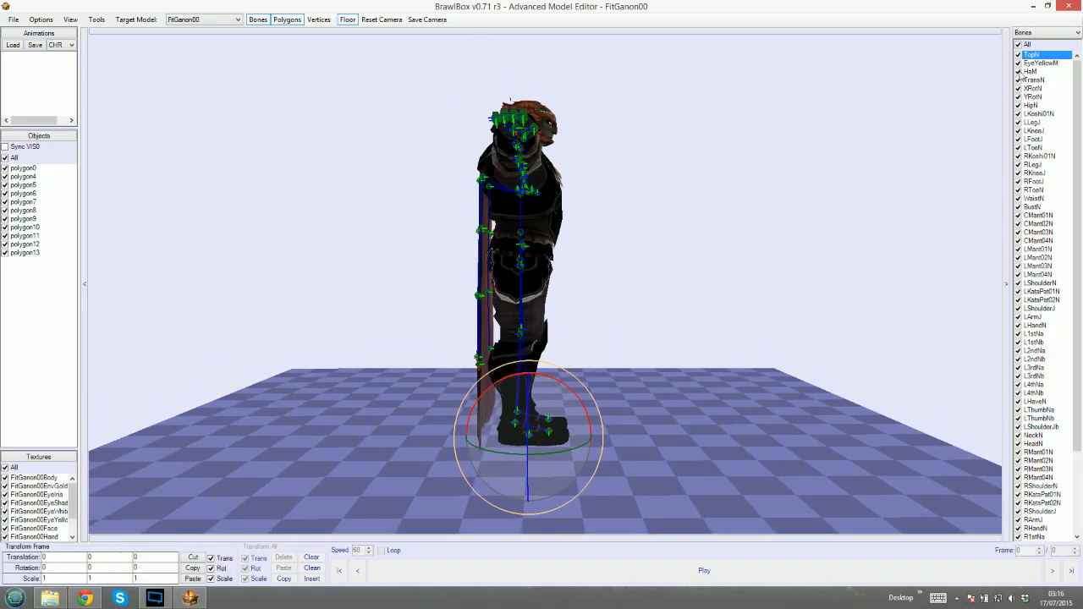
Select the TransN and HipN bones in turn and examine where each one sits on the model
left_click(1034, 81)
left_click_drag(580, 276, 599, 283)
right_click_drag(598, 279, 589, 295)
scroll(590, 295, "down", 2)
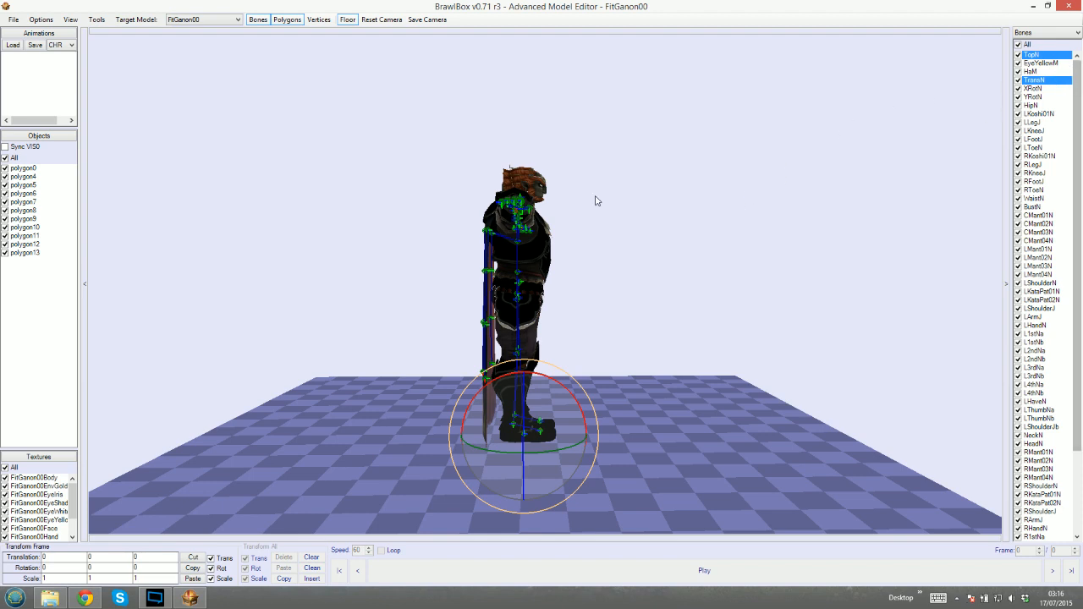
right_click_drag(648, 280, 666, 220)
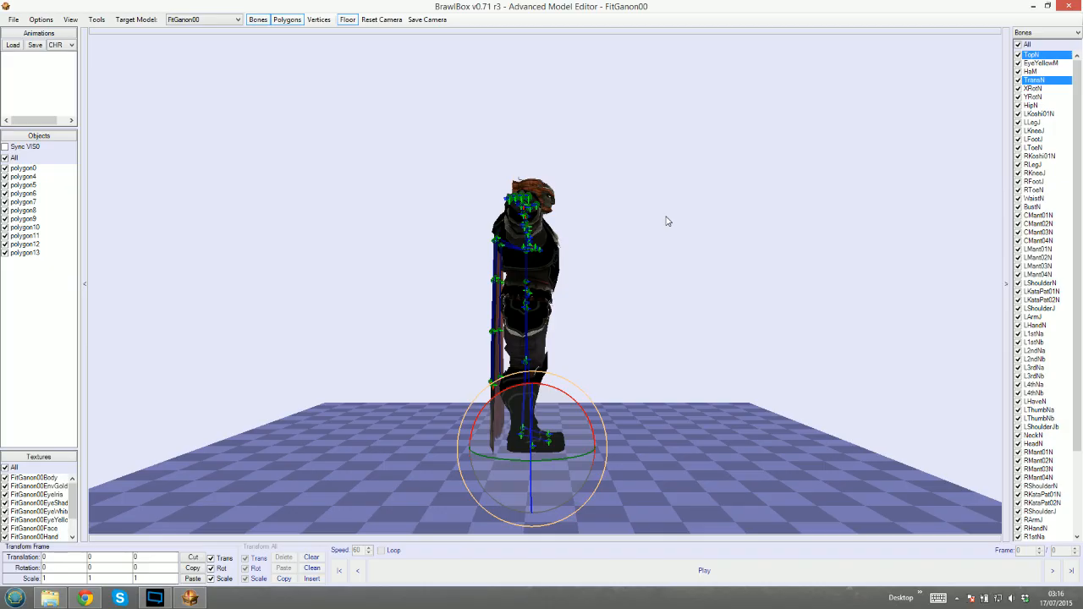
left_click(1032, 105)
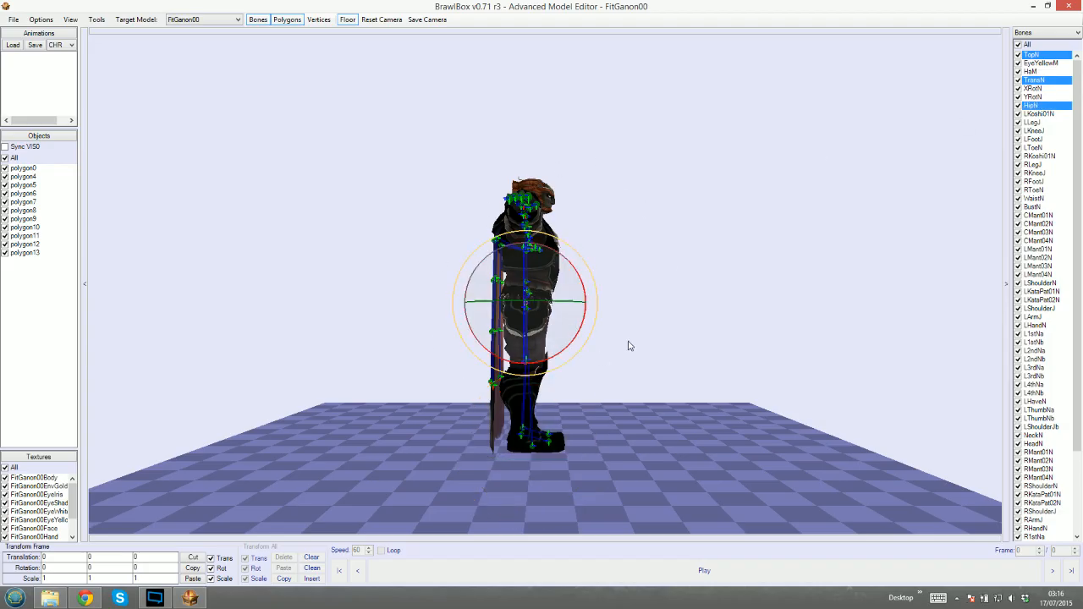
right_click_drag(628, 341, 631, 342)
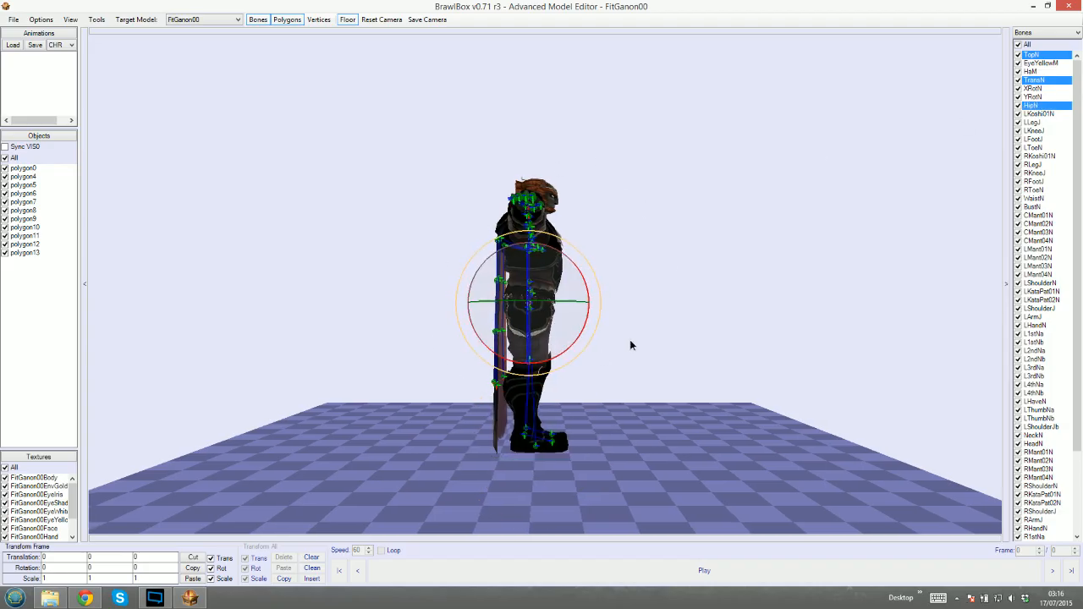
Select the LLegJ, LFootJ, CMant01N, CMant04N, CMant03N and LArmJ bones in turn and view the rest of the bone list
left_click(1031, 125)
left_click(1039, 139)
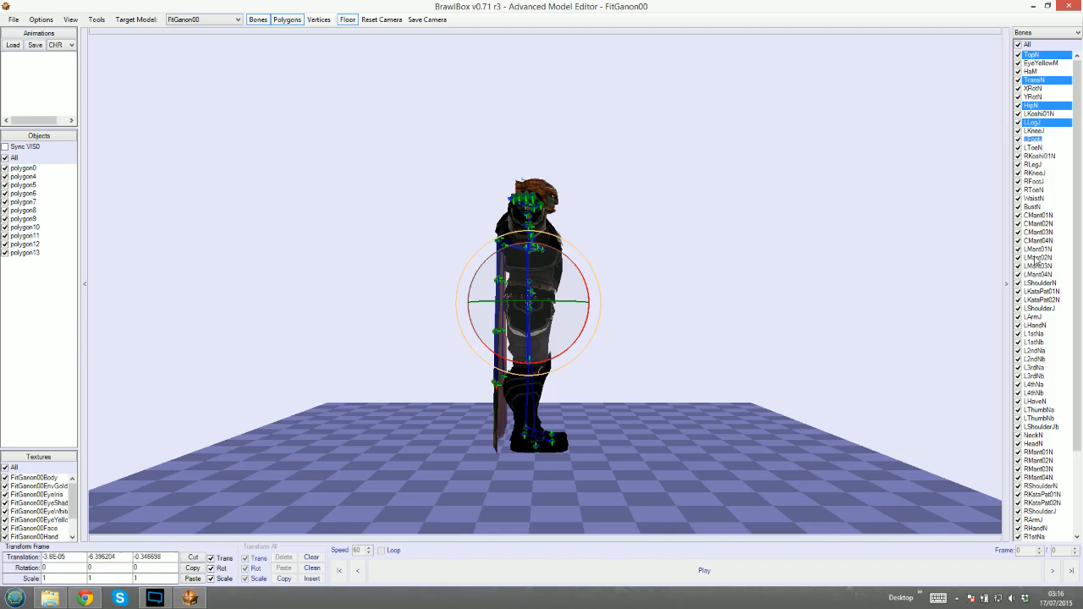
left_click(1046, 216)
left_click(1047, 241)
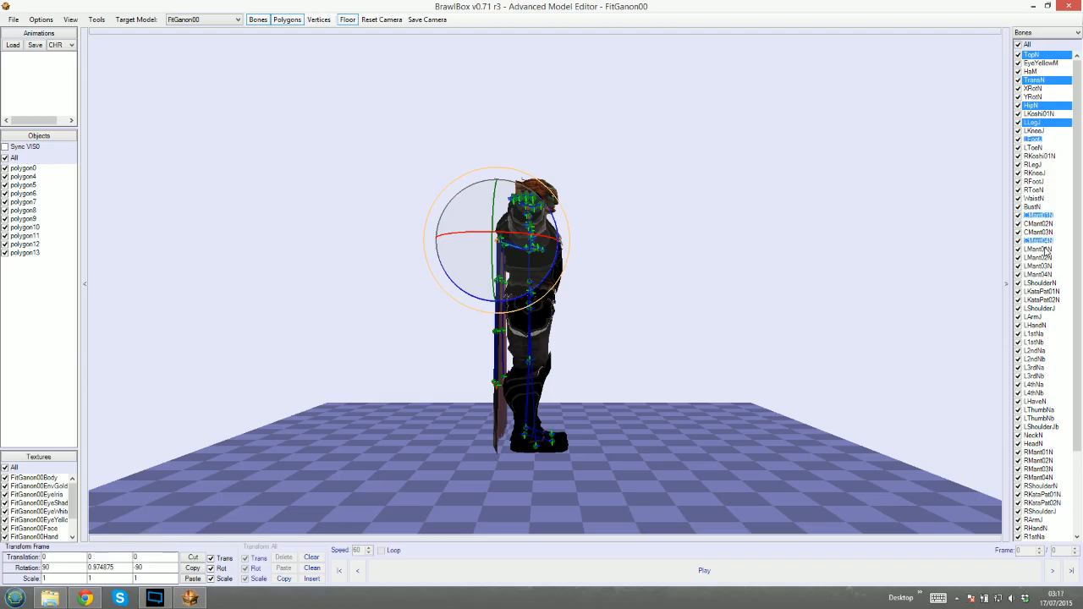
left_click(1046, 233)
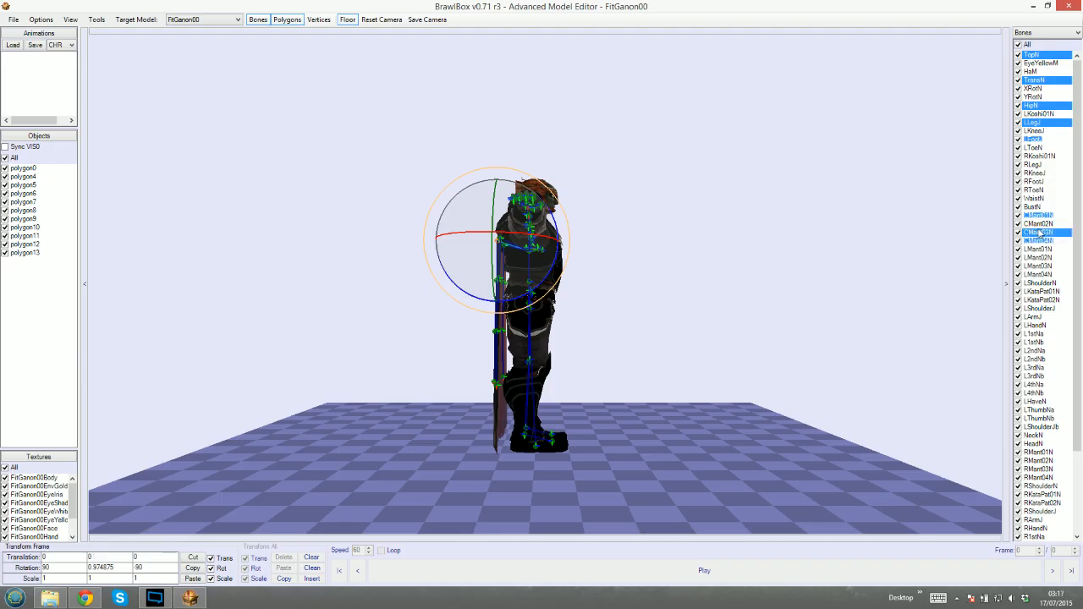
left_click(1036, 317)
left_click_drag(1071, 292, 1081, 378)
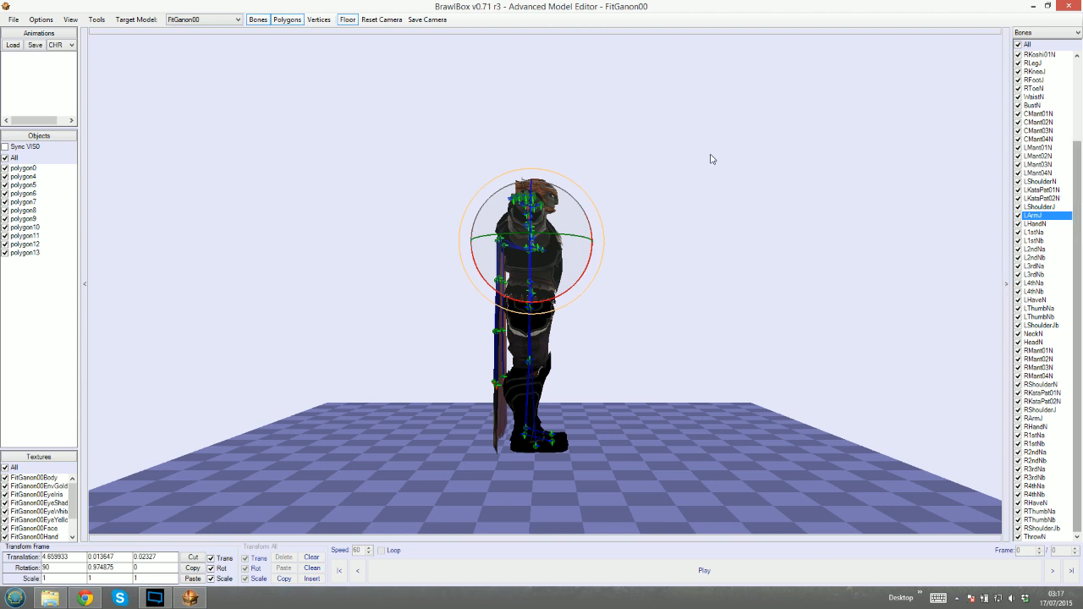
Deselect the LArmJ bone and make the Animations list taller
right_click_drag(676, 189, 680, 268)
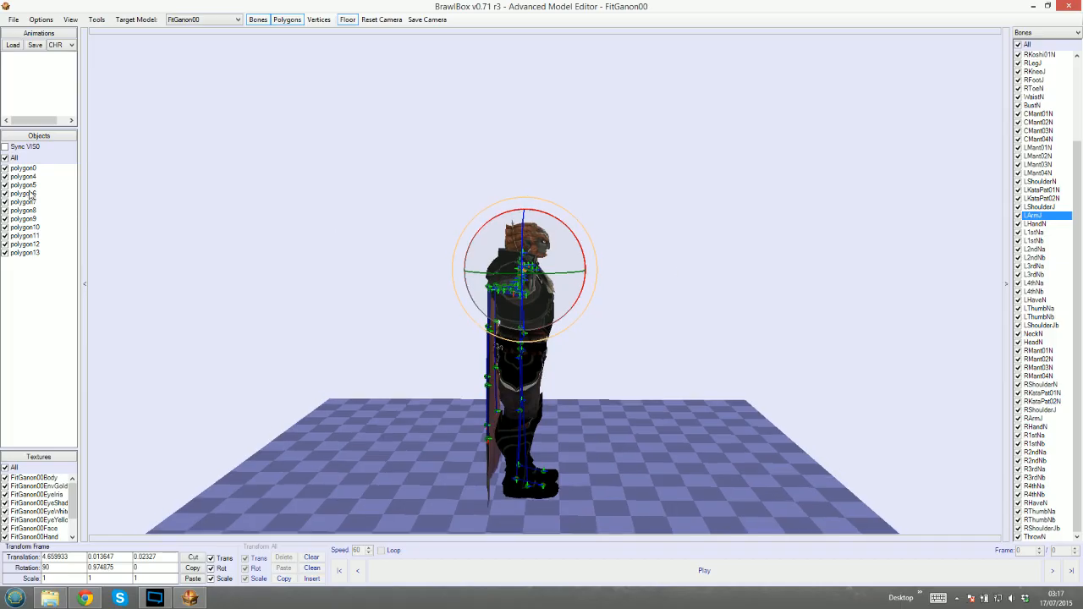
left_click(617, 242)
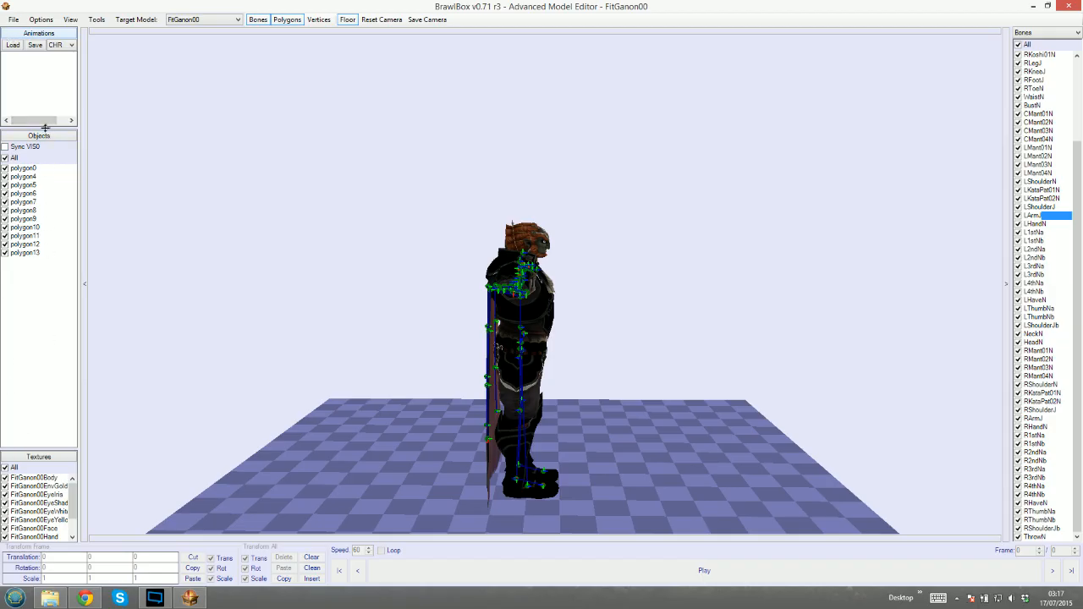
left_click_drag(44, 127, 44, 204)
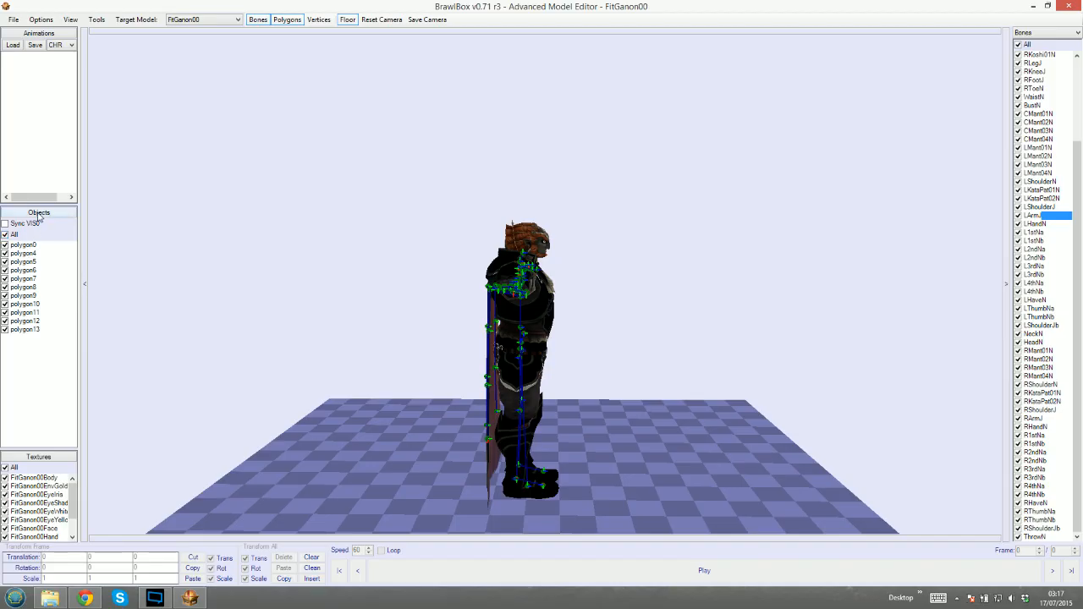
Hide polygon0 while viewing the character from the front and show it again
right_click_drag(499, 300, 501, 245)
right_click_drag(588, 242, 336, 287, "ctrl")
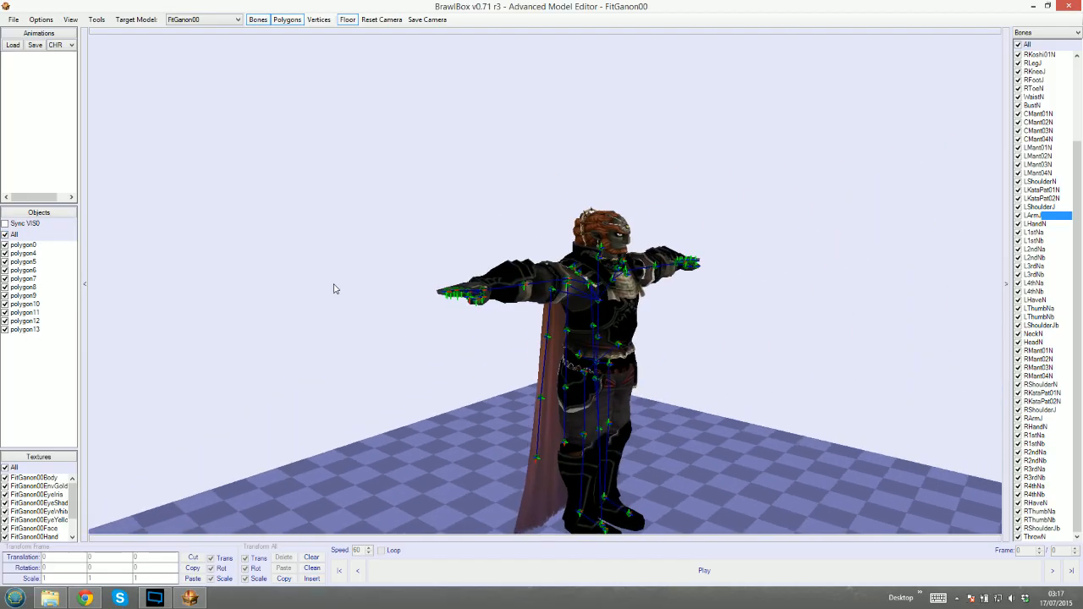
right_click_drag(745, 251, 601, 213)
right_click_drag(550, 284, 694, 284)
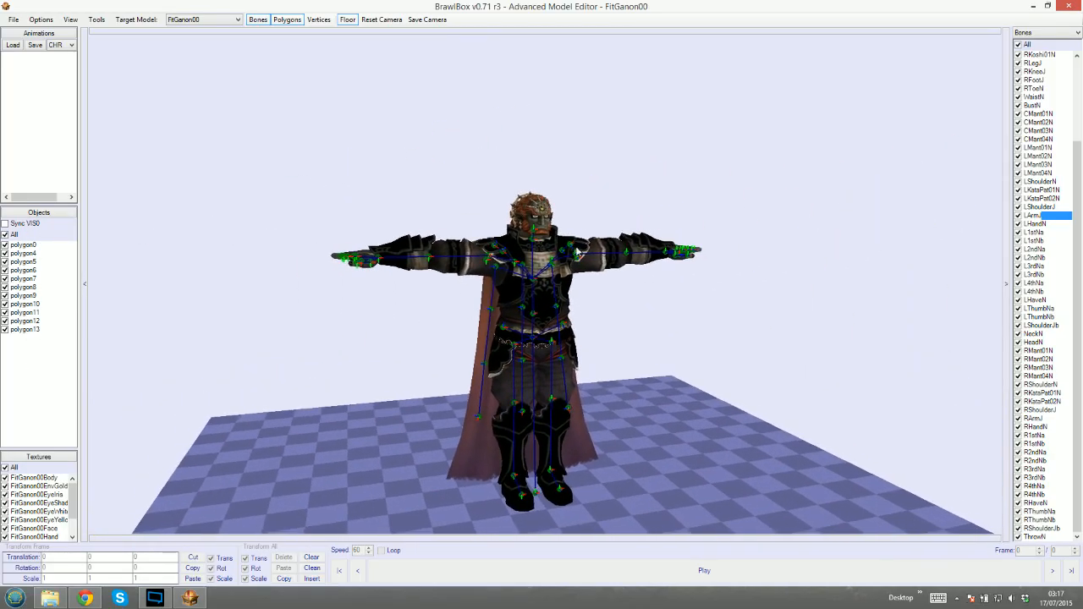
left_click(7, 247)
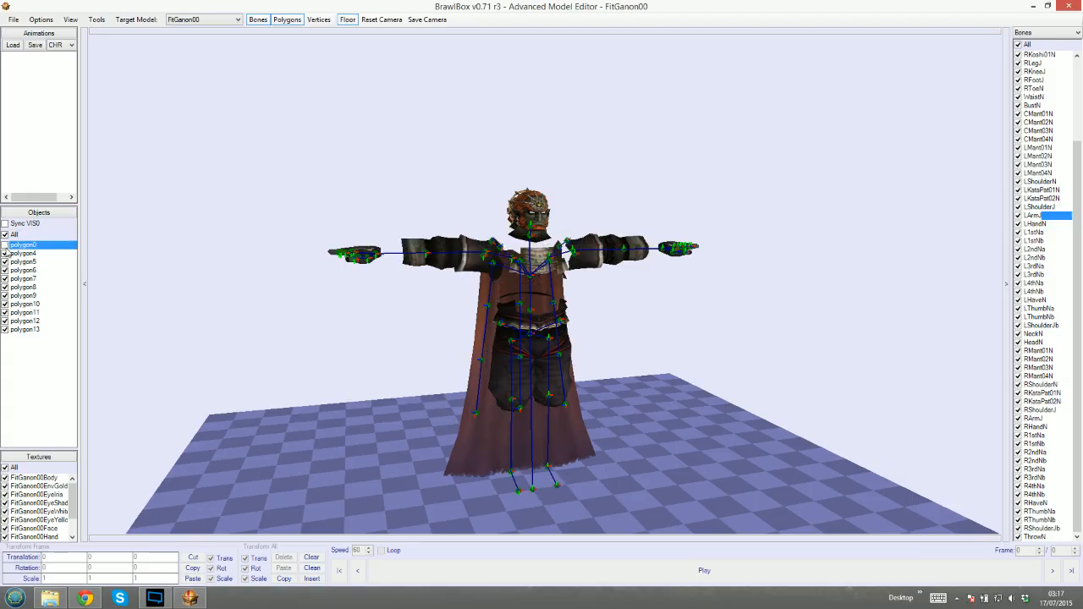
left_click(5, 295)
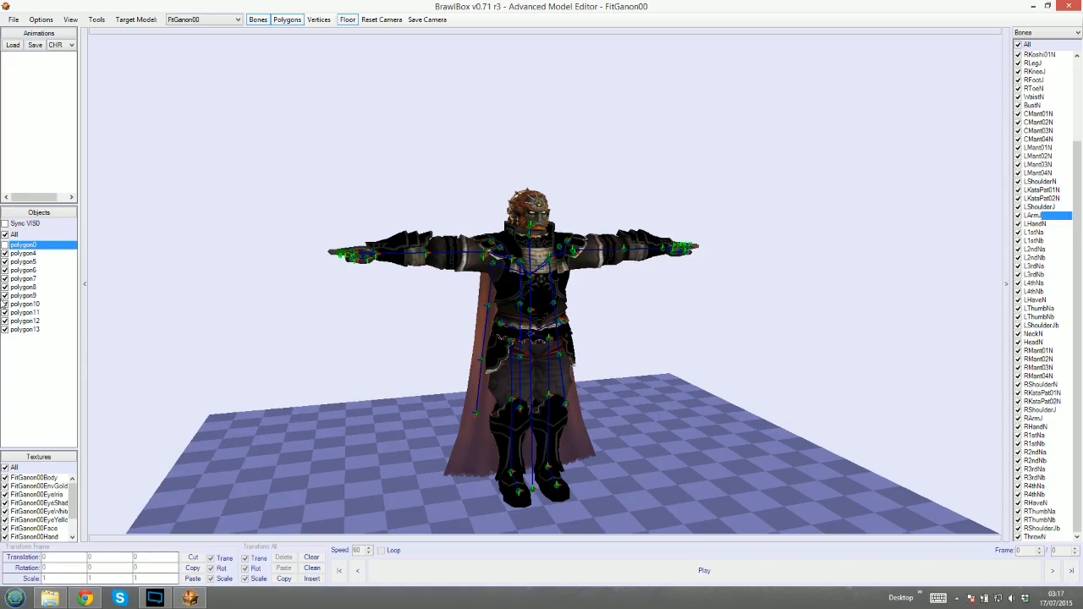
Hide polygon7 and polygon8 and examine the character's face and upper body
scroll(410, 287, "up", 6)
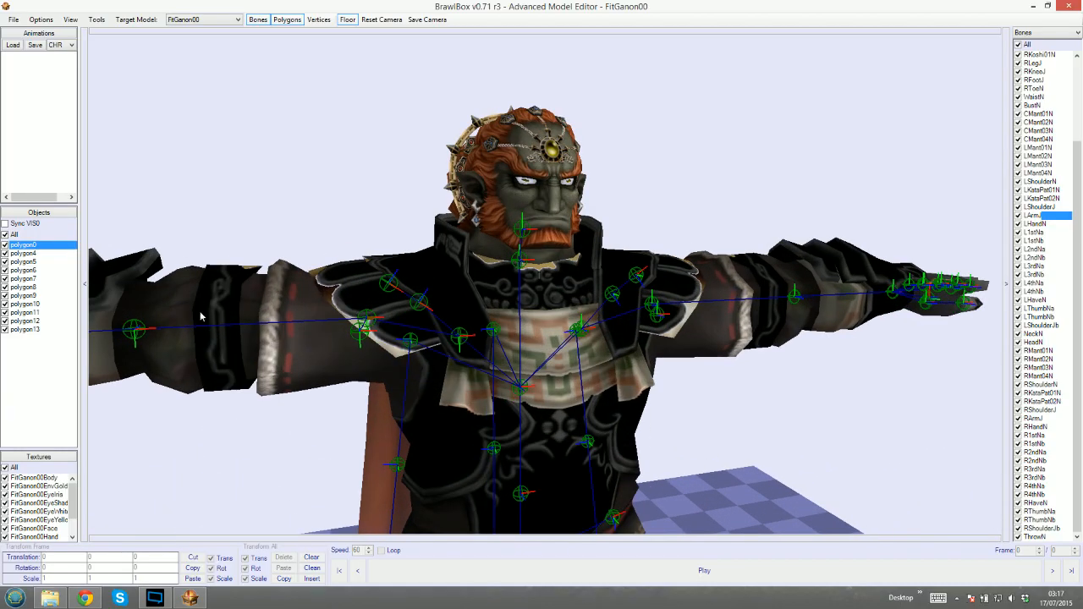
left_click(6, 271)
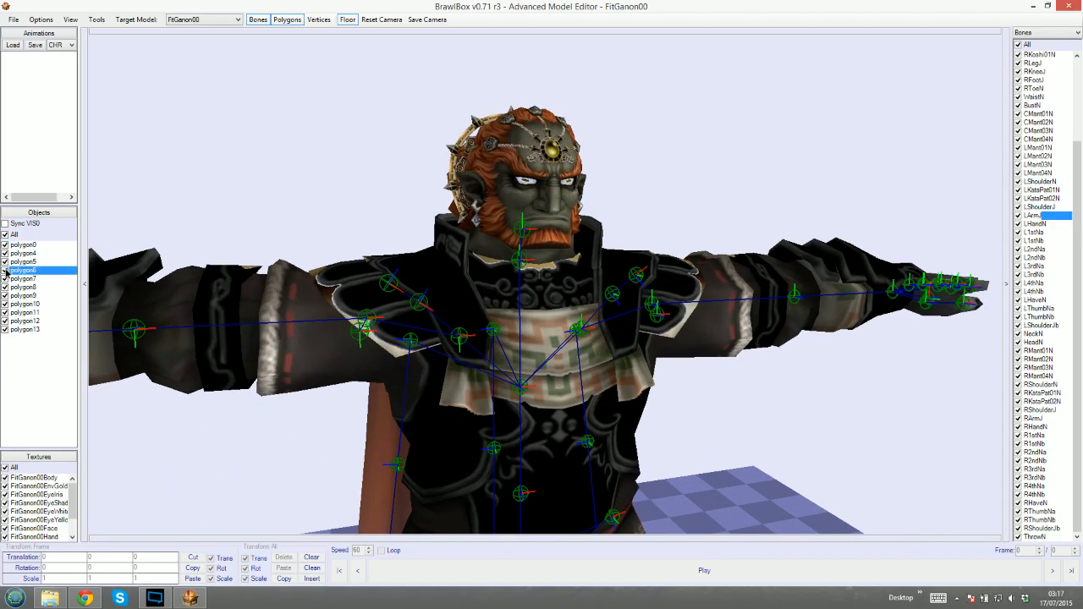
left_click(7, 281)
left_click(7, 288)
scroll(563, 265, "down", 6)
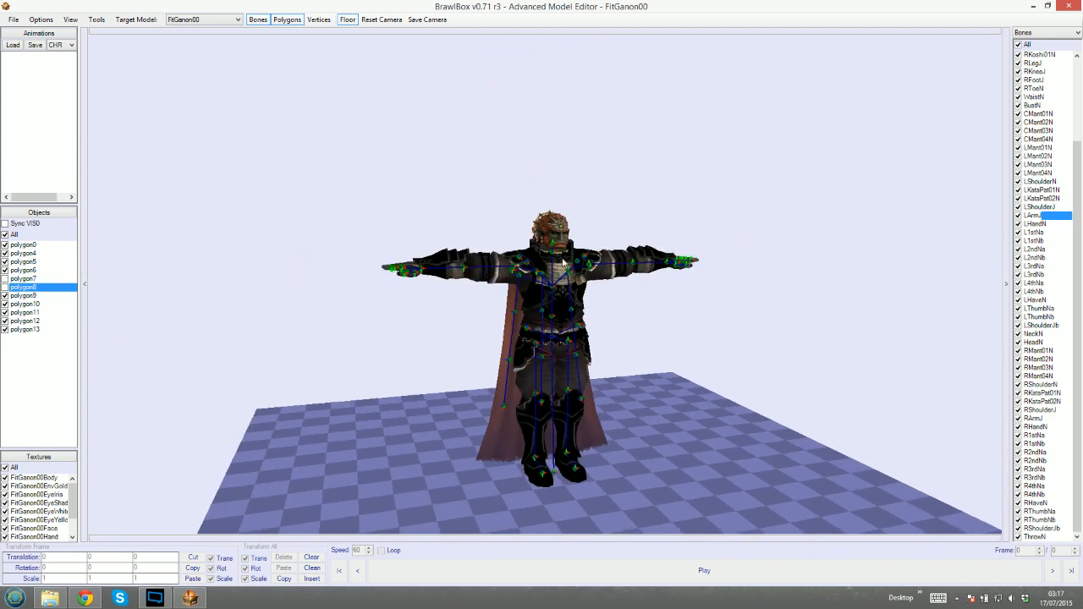
right_click_drag(335, 273, 350, 297)
scroll(496, 303, "up", 6)
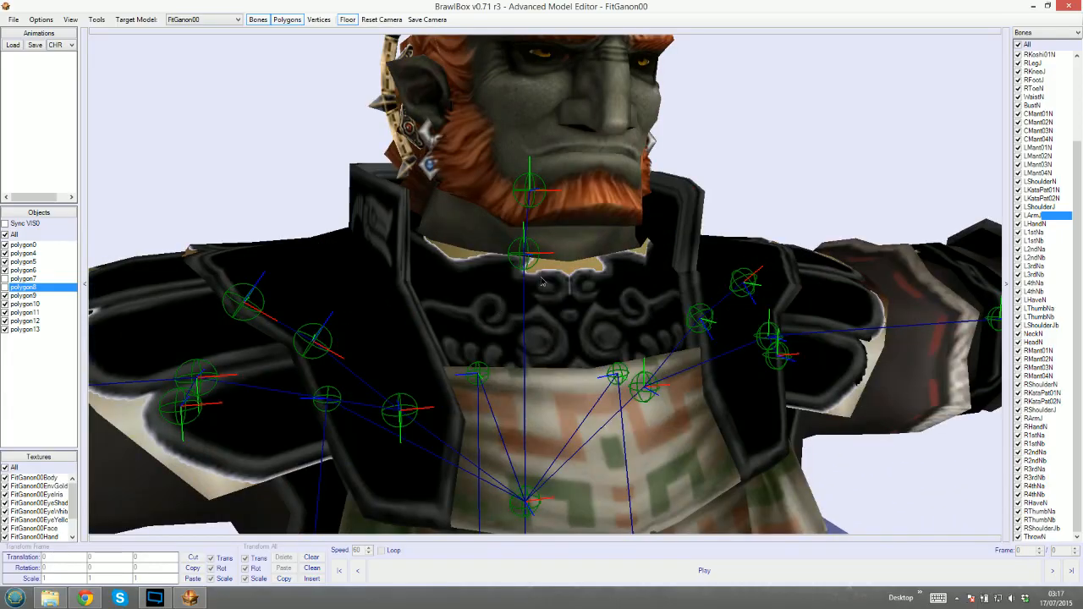
scroll(541, 283, "down", 6)
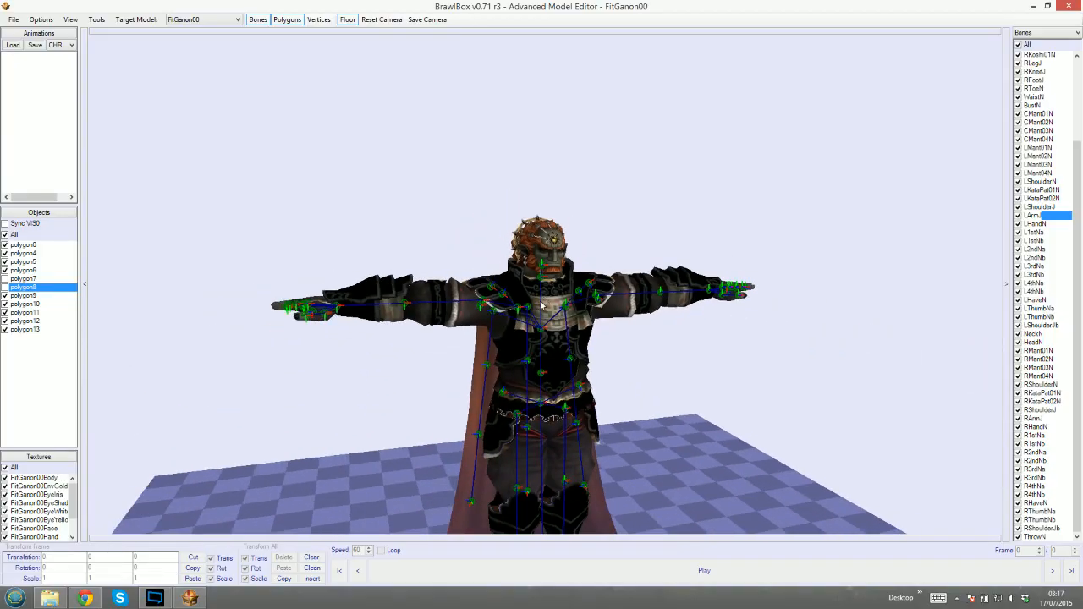
scroll(542, 307, "up", 6)
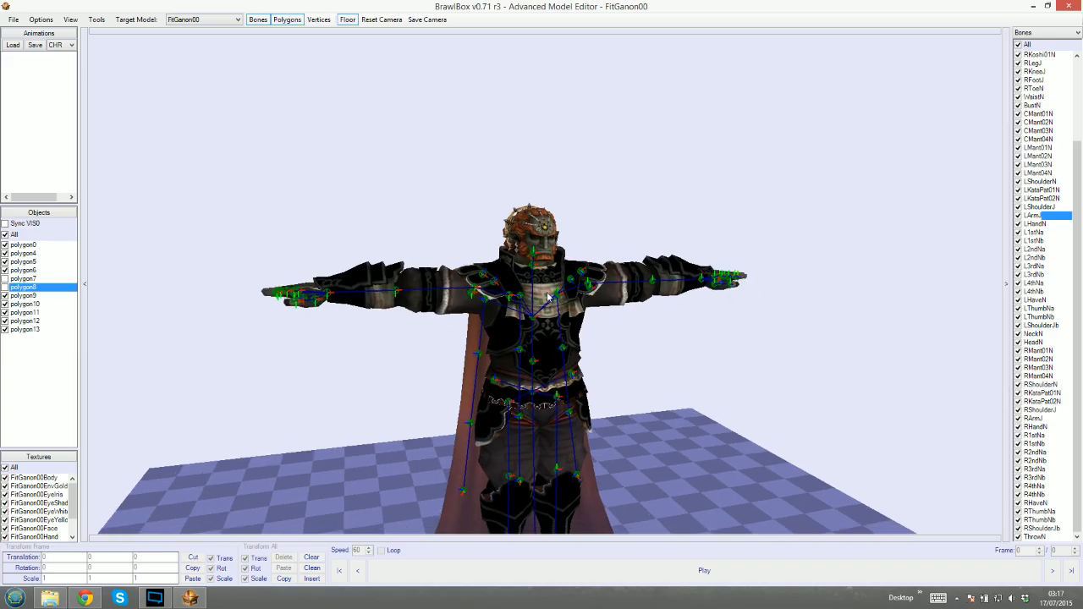
right_click_drag(548, 312, 538, 318)
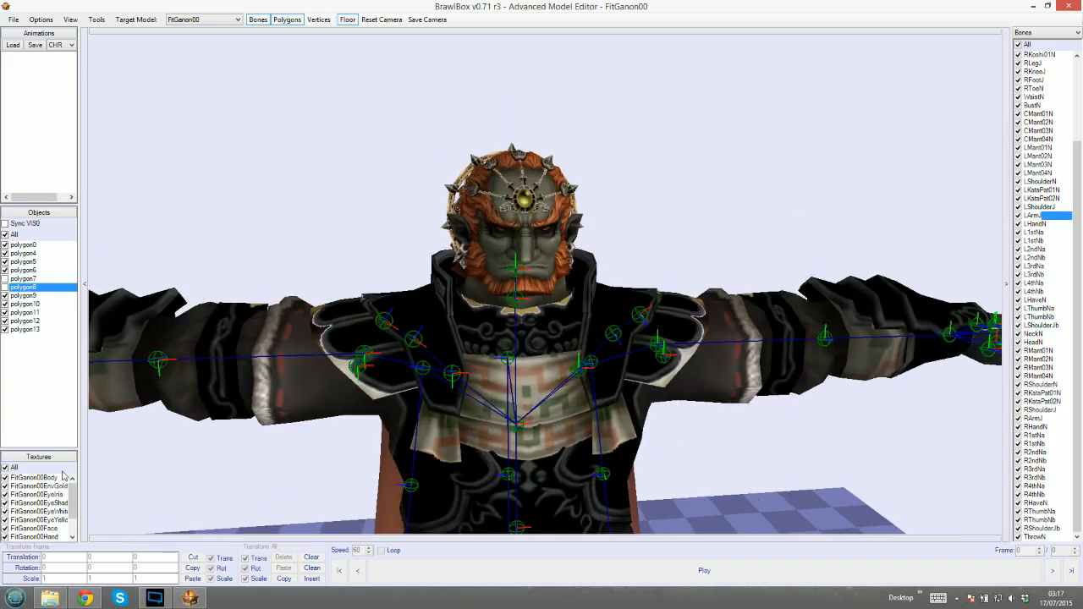
Make the Textures list taller and wider, and examine the textured head and torso up close
left_click_drag(45, 448, 45, 425)
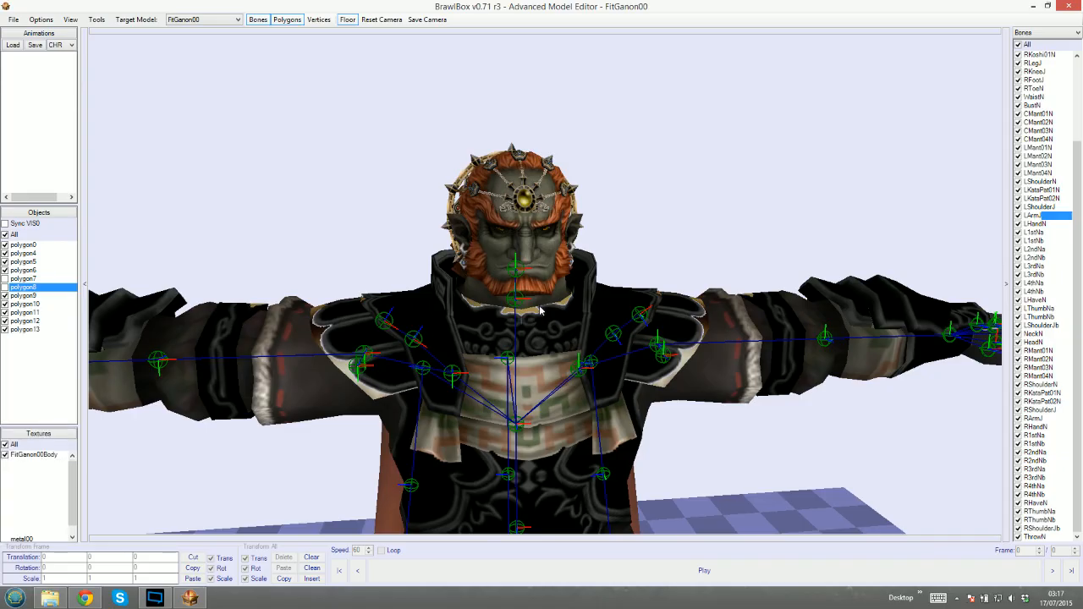
right_click_drag(497, 345, 537, 283)
scroll(538, 281, "up", 5)
scroll(546, 286, "down", 4)
scroll(547, 291, "down", 2)
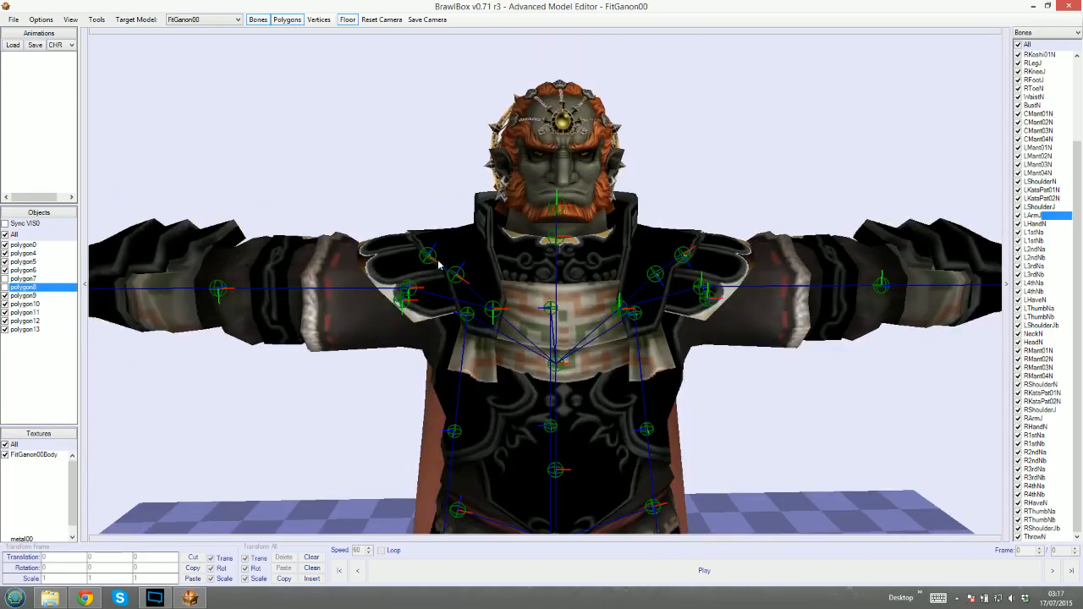
scroll(496, 242, "up", 5)
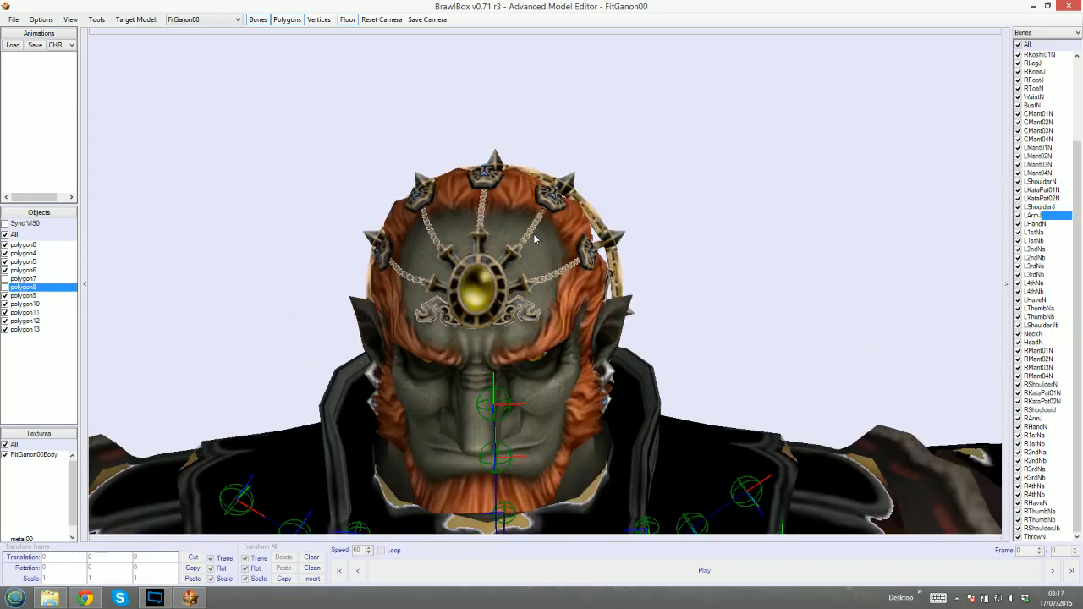
right_click_drag(537, 332, 546, 287)
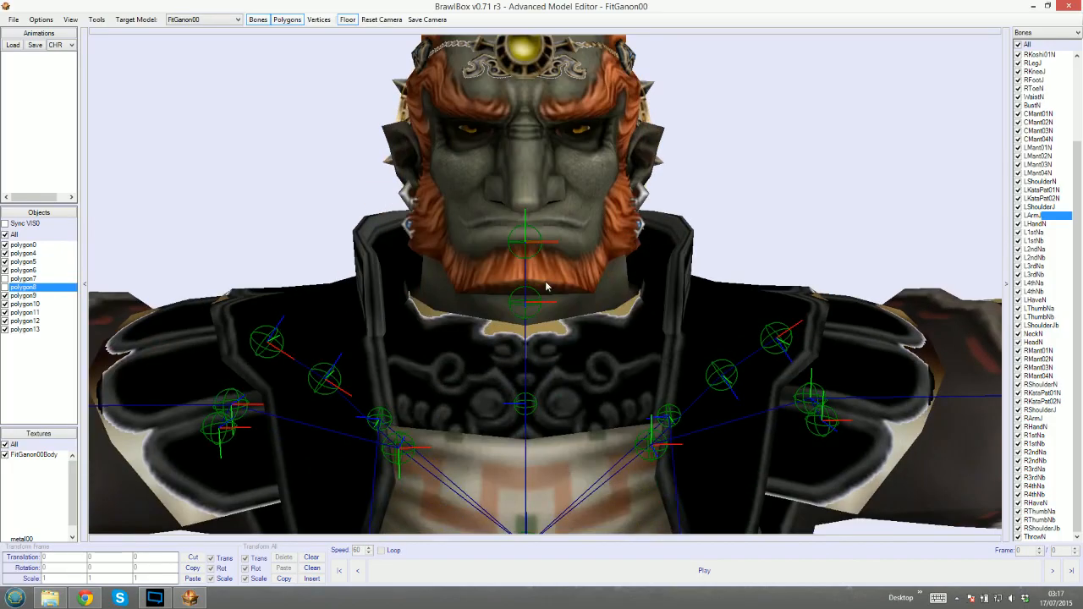
scroll(547, 287, "down", 5)
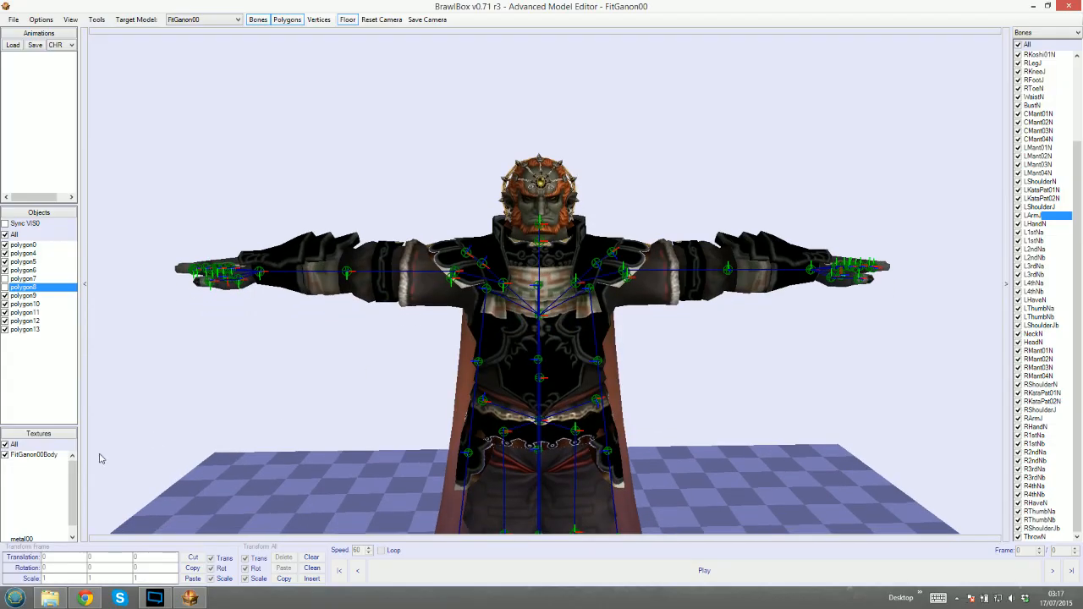
left_click_drag(76, 454, 88, 454)
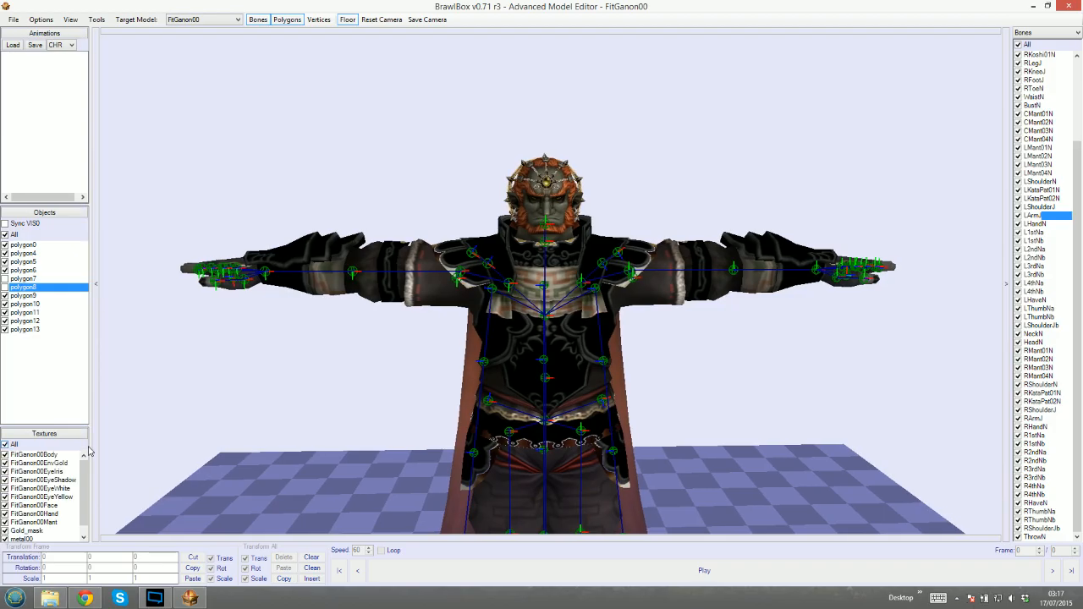
Hide the FitGanon00EnvGold, Gold_mask and FitGanon00EyeShadow textures and view the whole character from the front
left_click(5, 463)
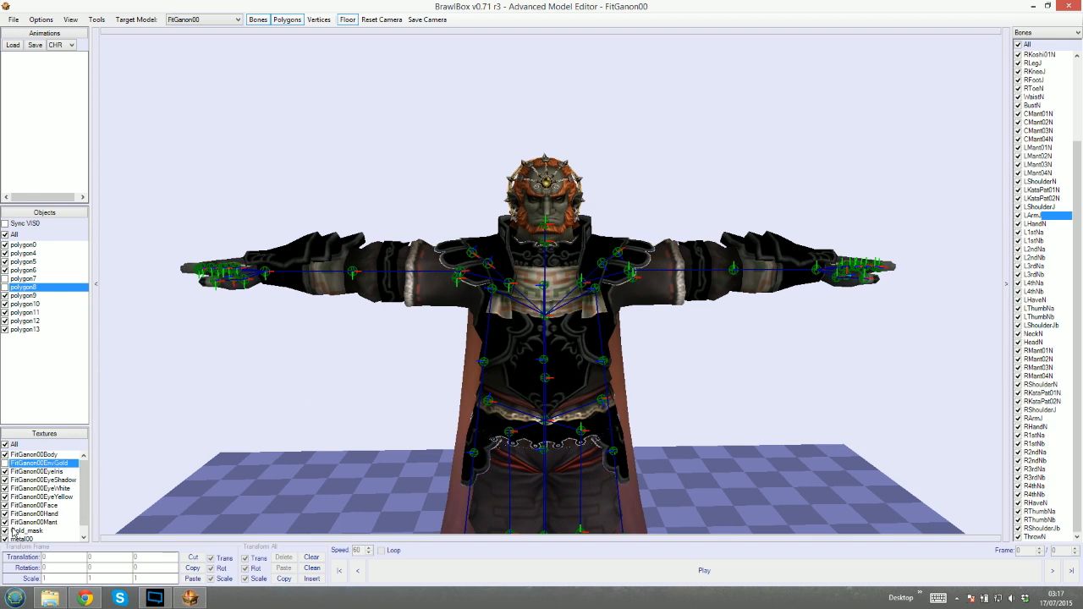
left_click(5, 532)
left_click(4, 531)
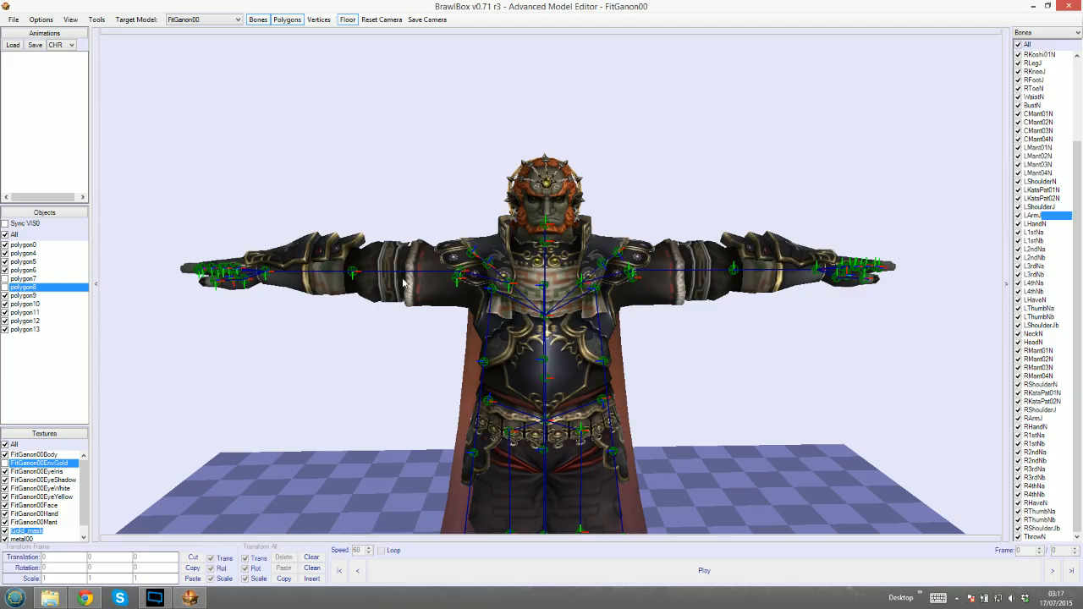
left_click(4, 480)
scroll(427, 291, "down", 3)
right_click_drag(555, 350, 535, 314)
scroll(555, 279, "down", 3)
scroll(536, 315, "up", 2)
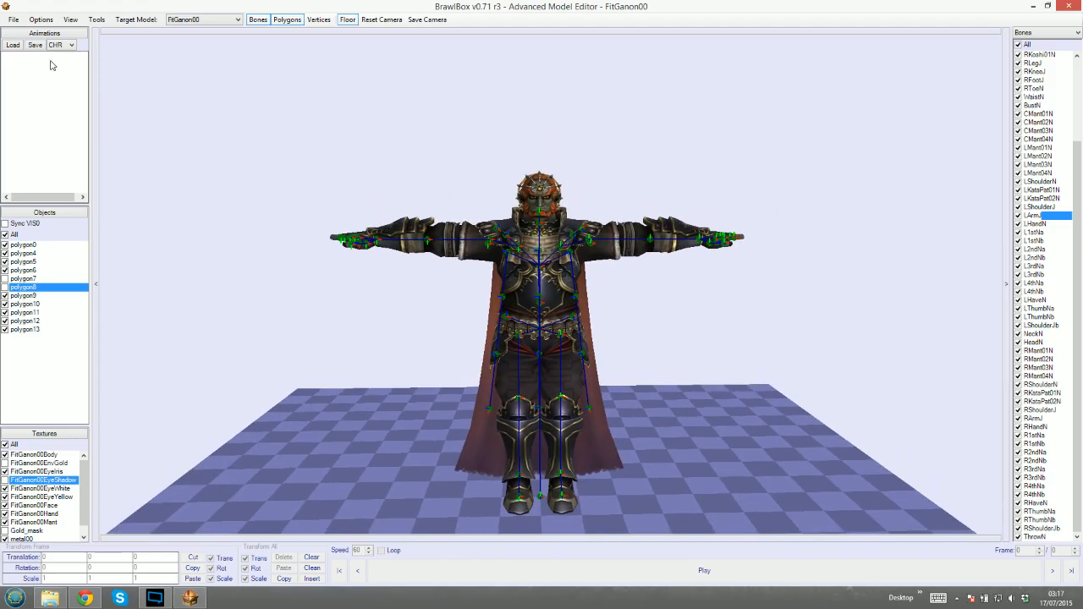
Load the animation file FitGanonMotionEtc.pac from the Character Animation Files folder in Animation School
left_click(12, 48)
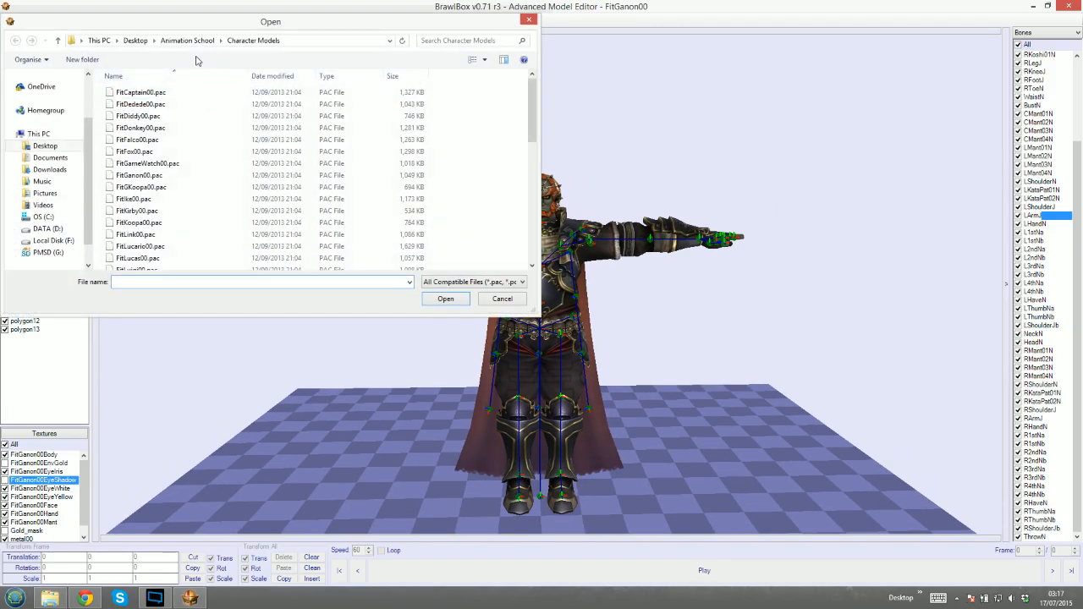
left_click(187, 41)
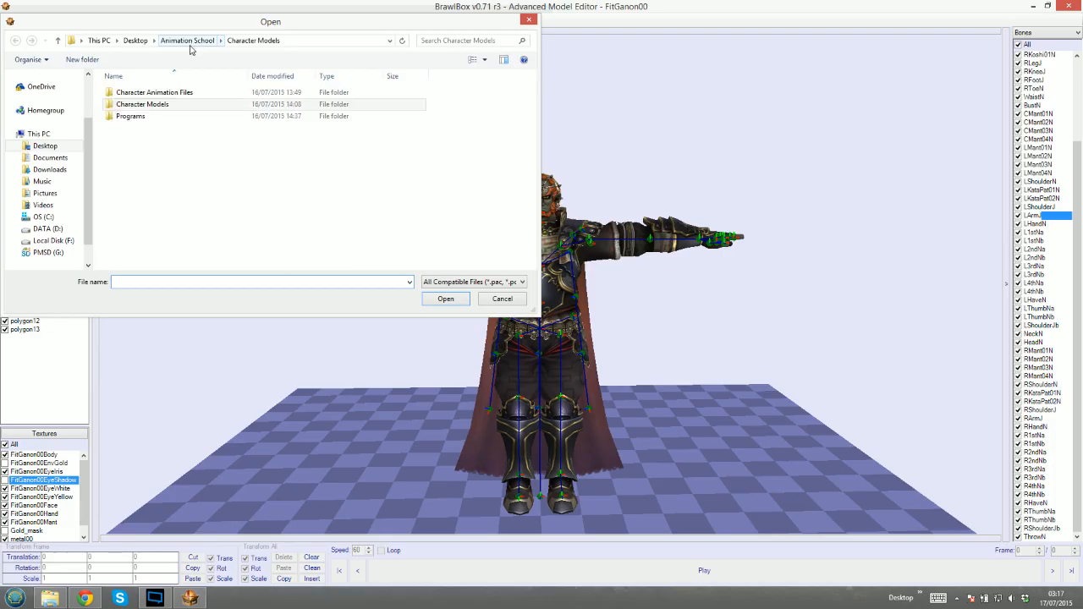
double_click(149, 95)
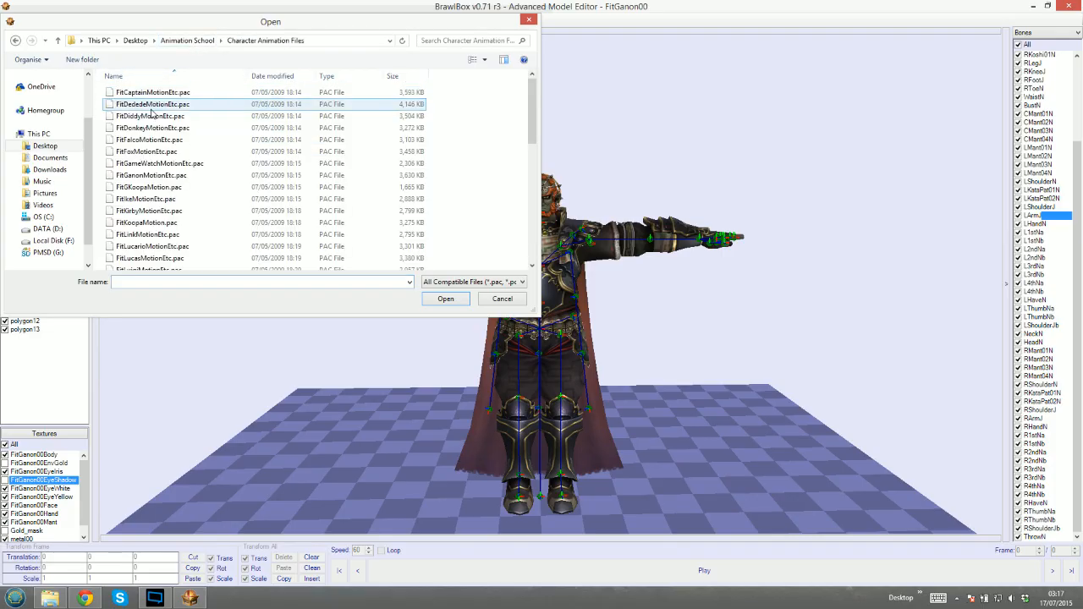
double_click(148, 176)
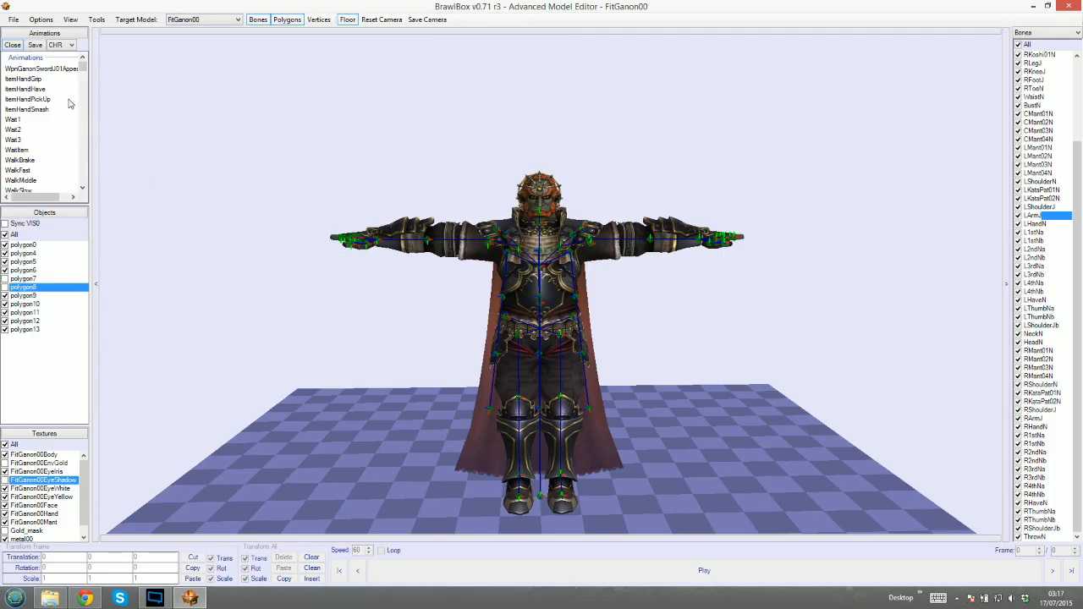
Play the Wait1, Wait2 and Wait3 animations with looping enabled, viewing the character from a suitable angle
left_click(15, 120)
left_click_drag(375, 203, 577, 202)
left_click_drag(81, 66, 85, 198)
left_click_drag(92, 141, 98, 64)
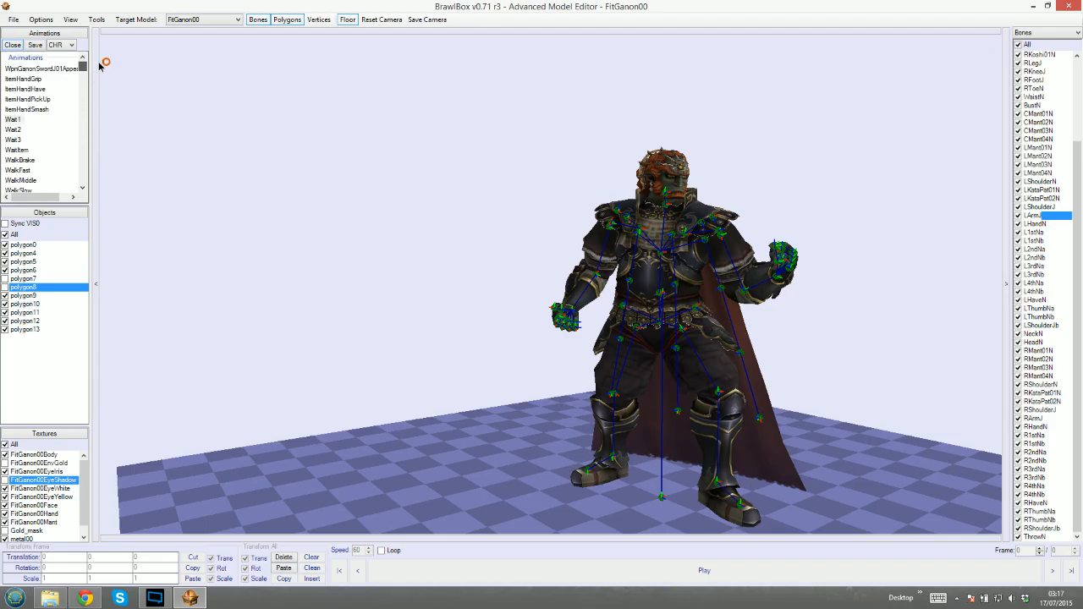
right_click_drag(339, 179, 627, 224)
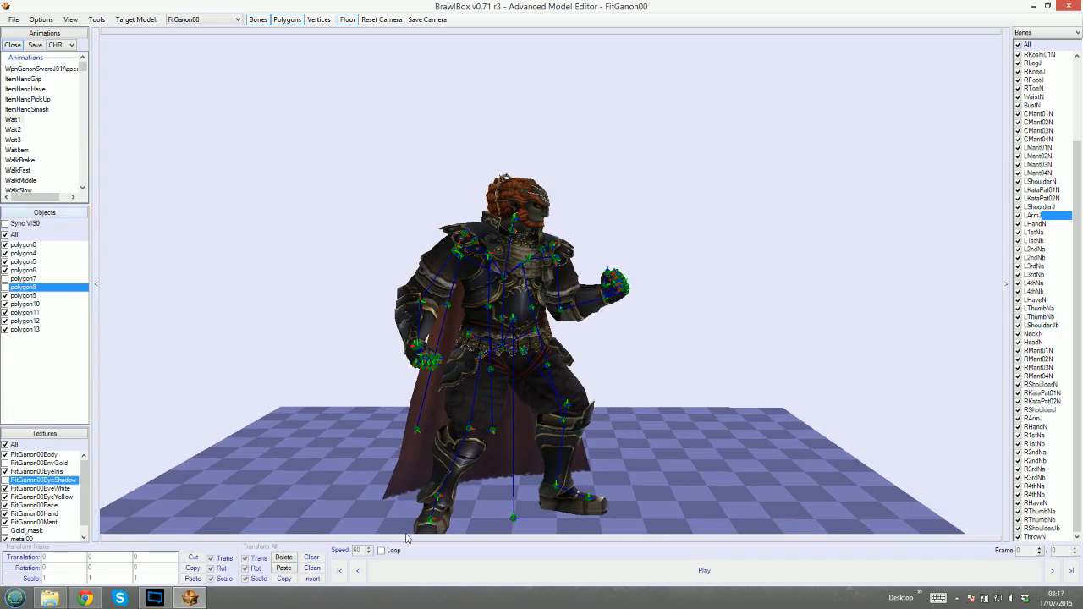
left_click(392, 577)
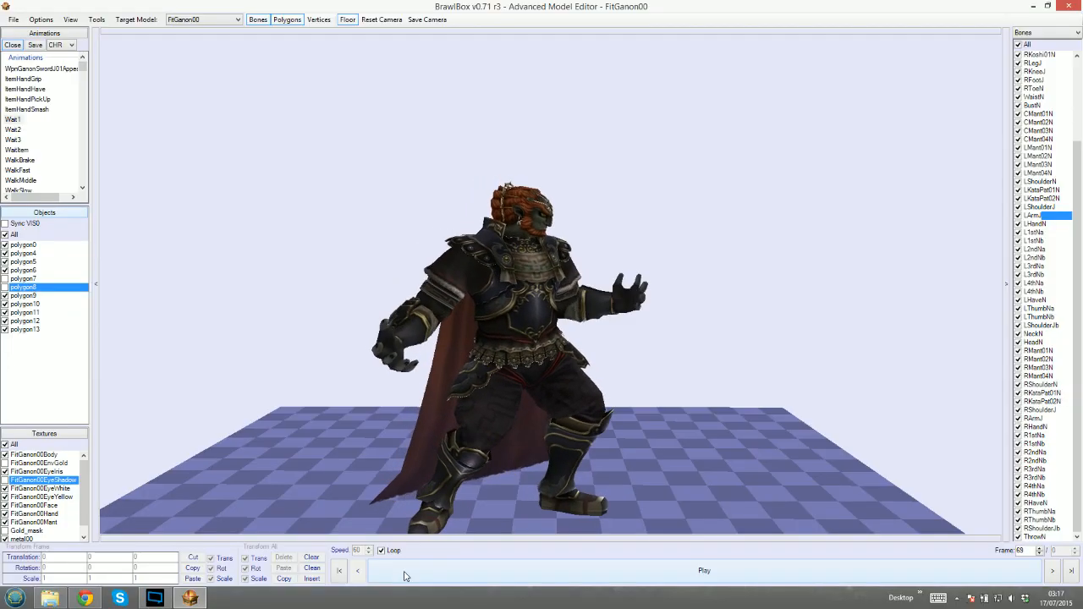
left_click(13, 129)
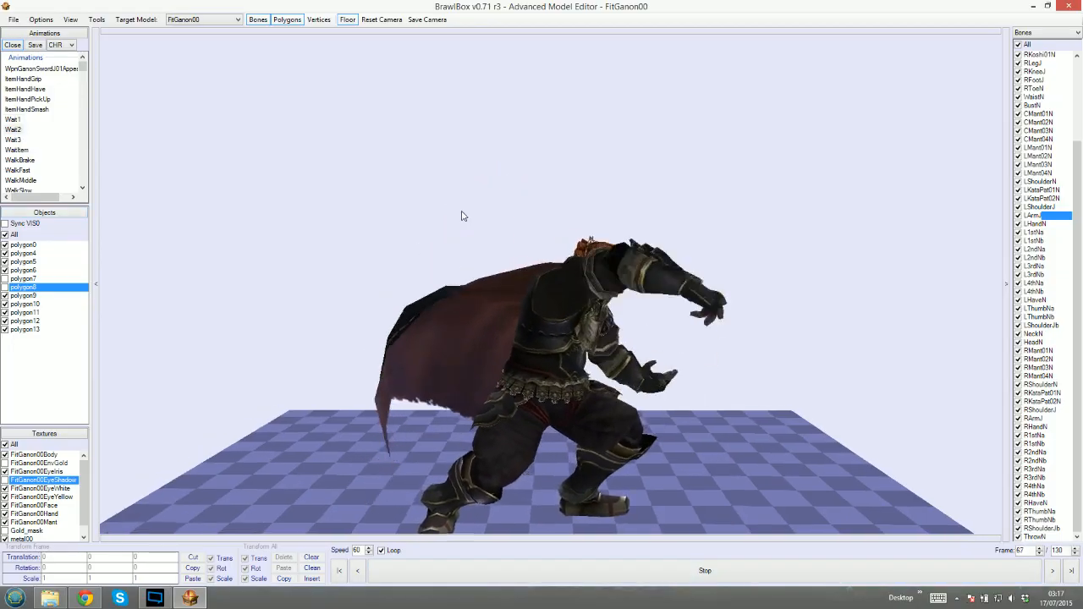
left_click(15, 141)
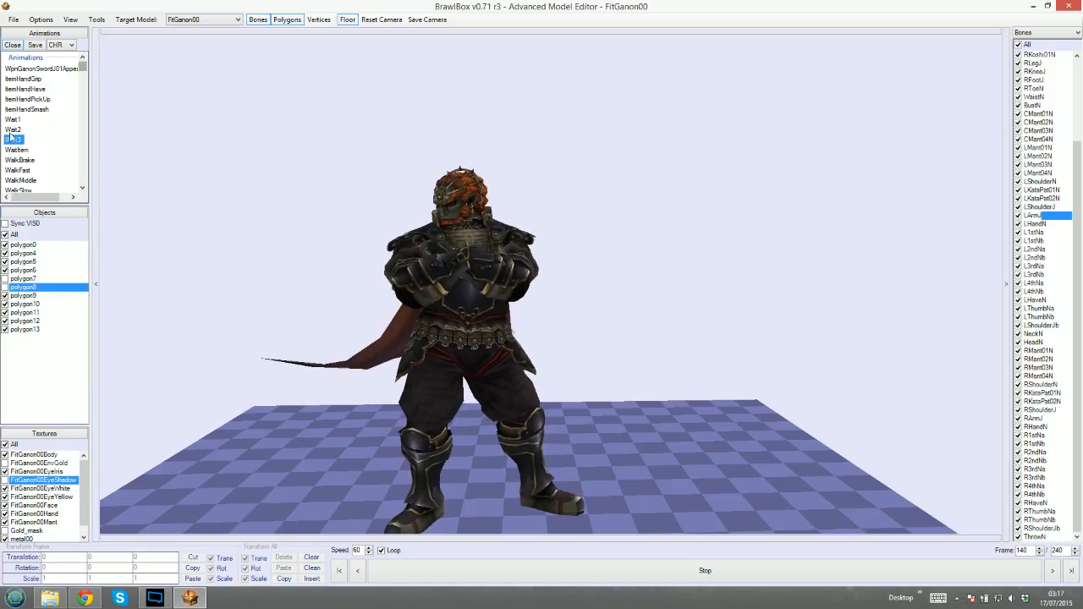
Preview the EntryL, EntryR and AppealHi animations further down the animation list and stop the playback
left_click(81, 122)
scroll(82, 122, "down", 8)
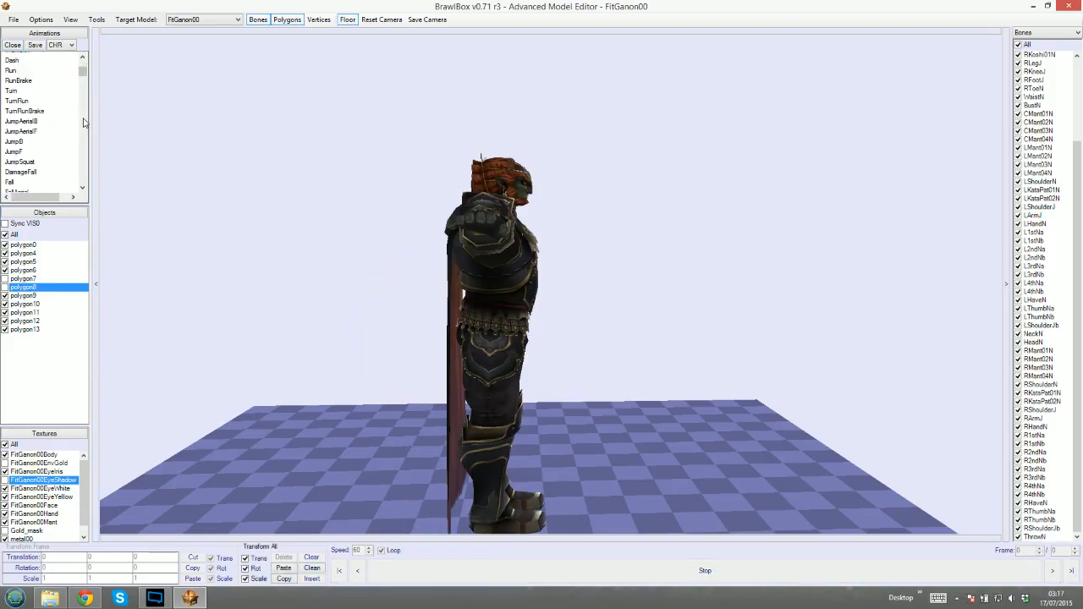
left_click_drag(83, 80, 84, 174)
left_click(38, 125)
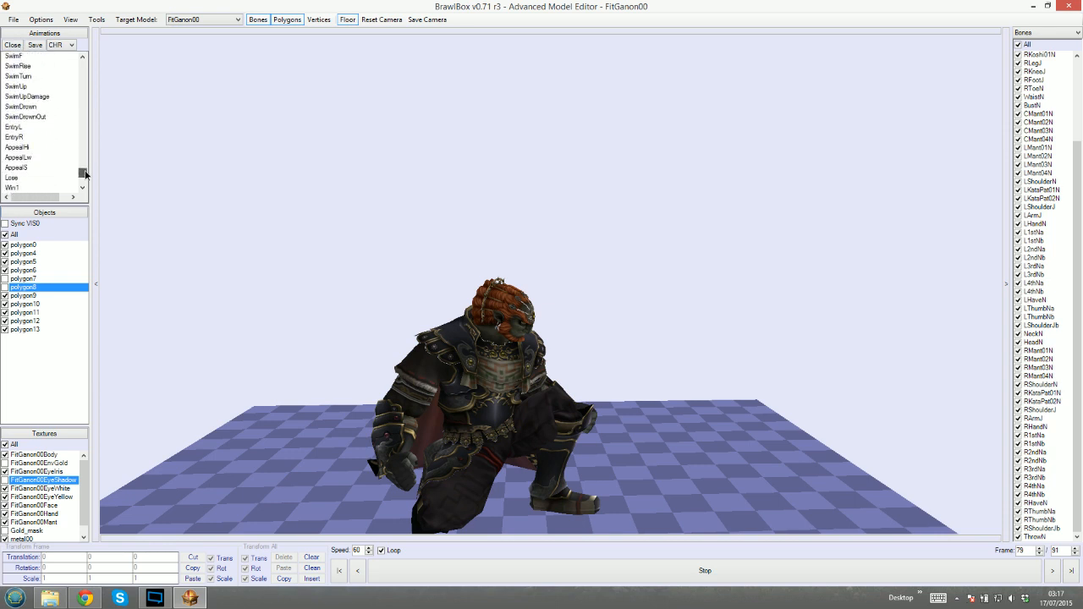
left_click(14, 126)
left_click(20, 138)
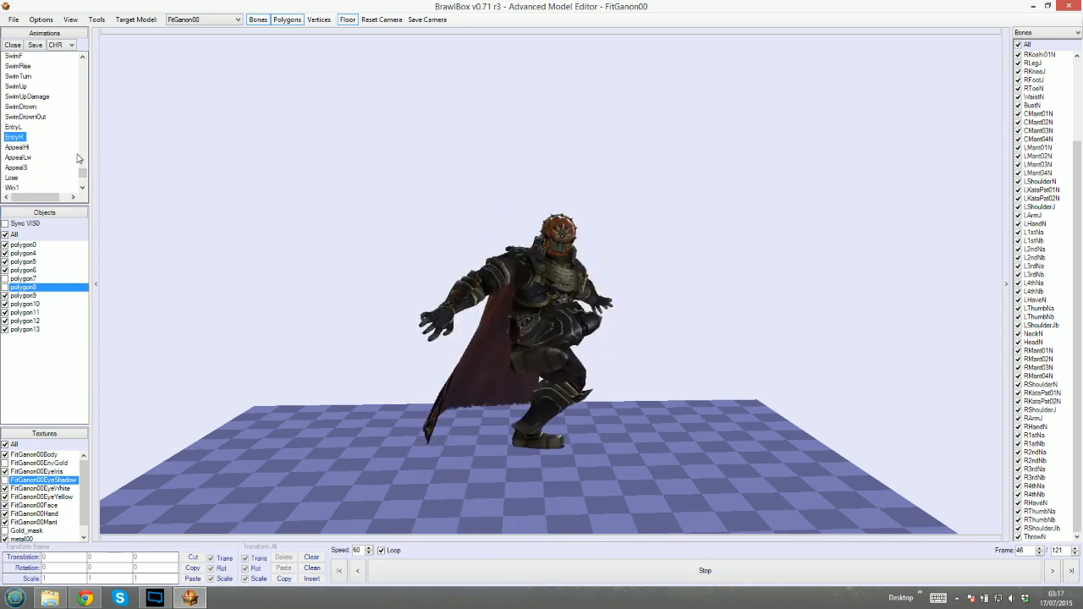
left_click(20, 147)
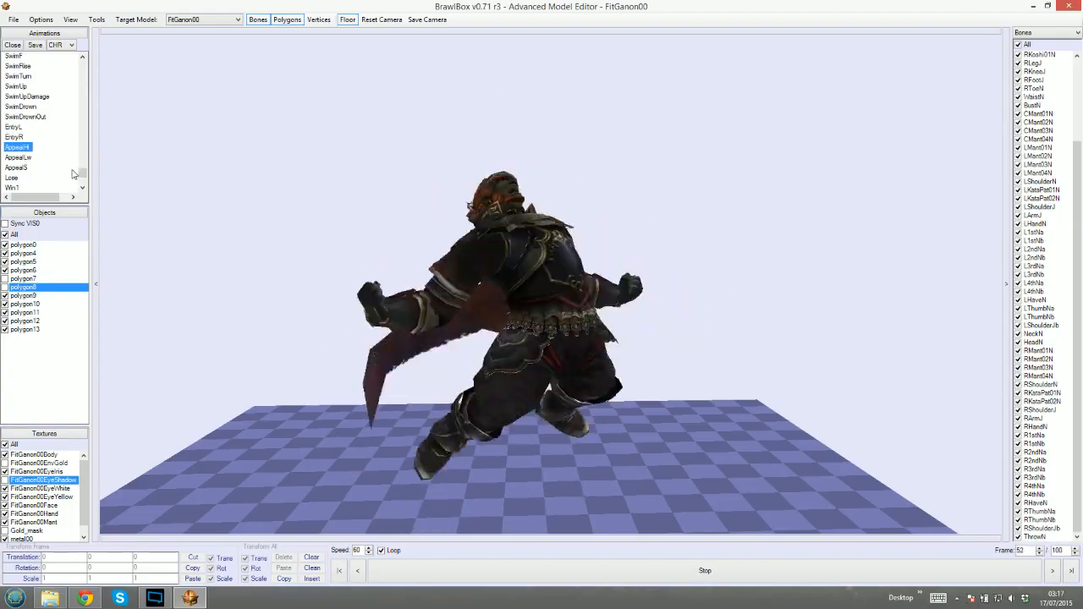
left_click_drag(82, 175, 83, 181)
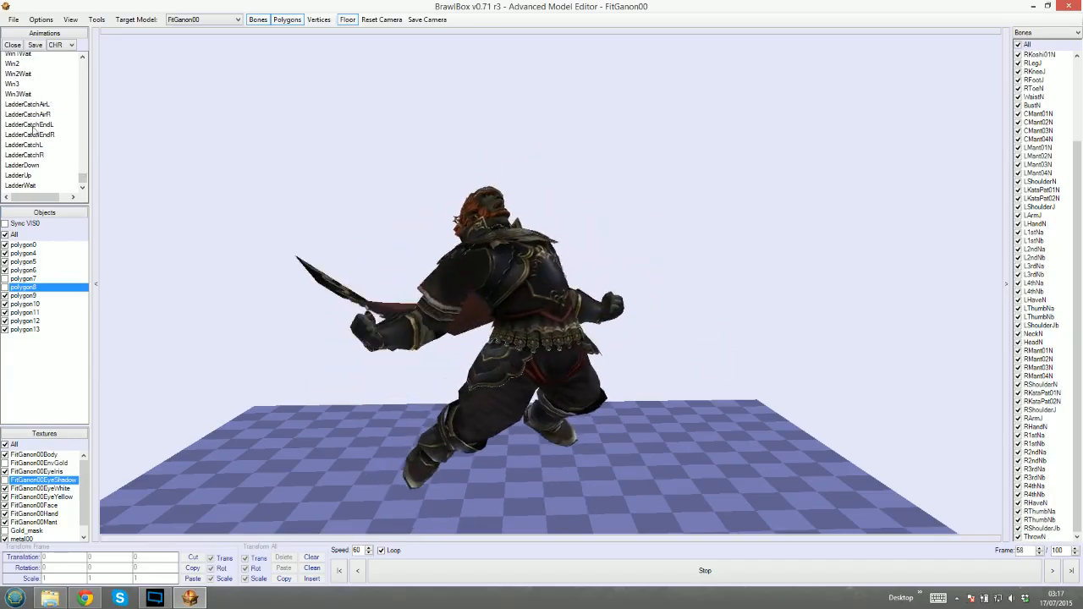
left_click(536, 576)
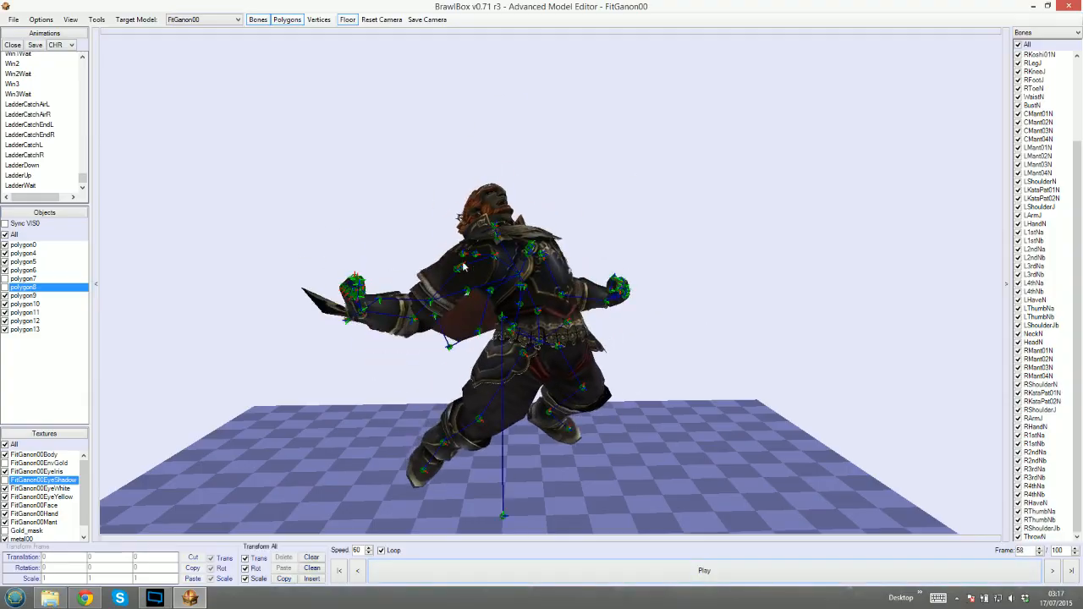
Examine the editor's file and screenshot commands, the environment settings of the viewer, and the available animation tools
left_click_drag(450, 288, 623, 239)
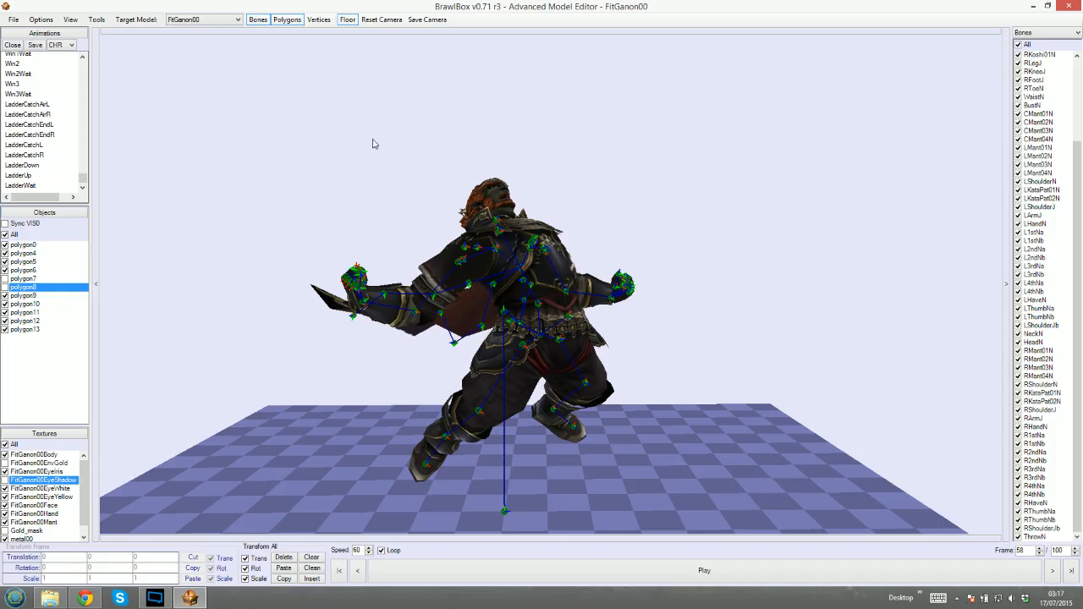
right_click_drag(338, 153, 345, 154, "ctrl")
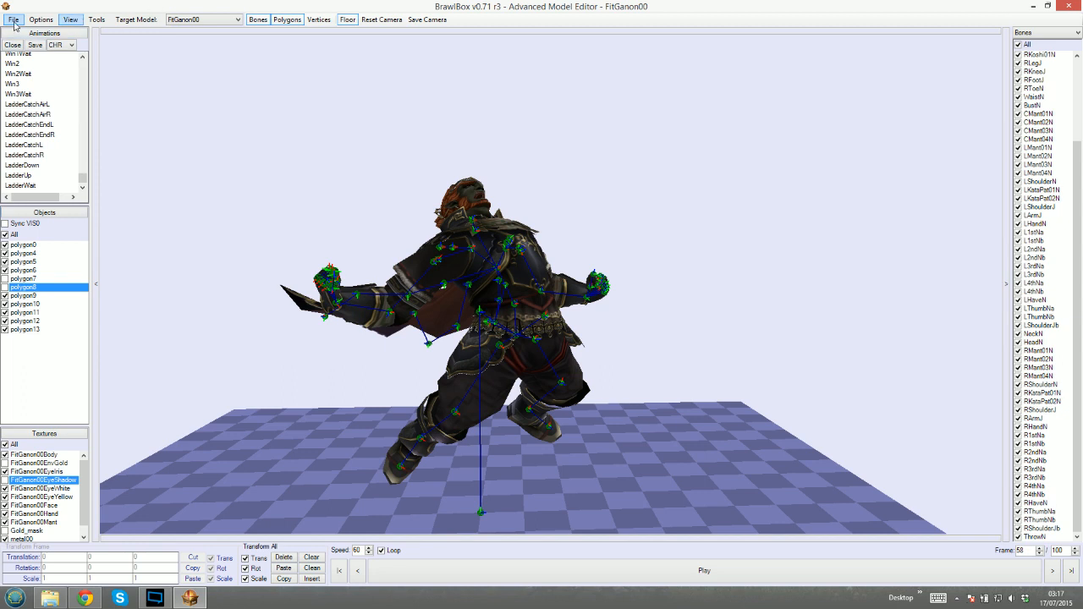
left_click(14, 21)
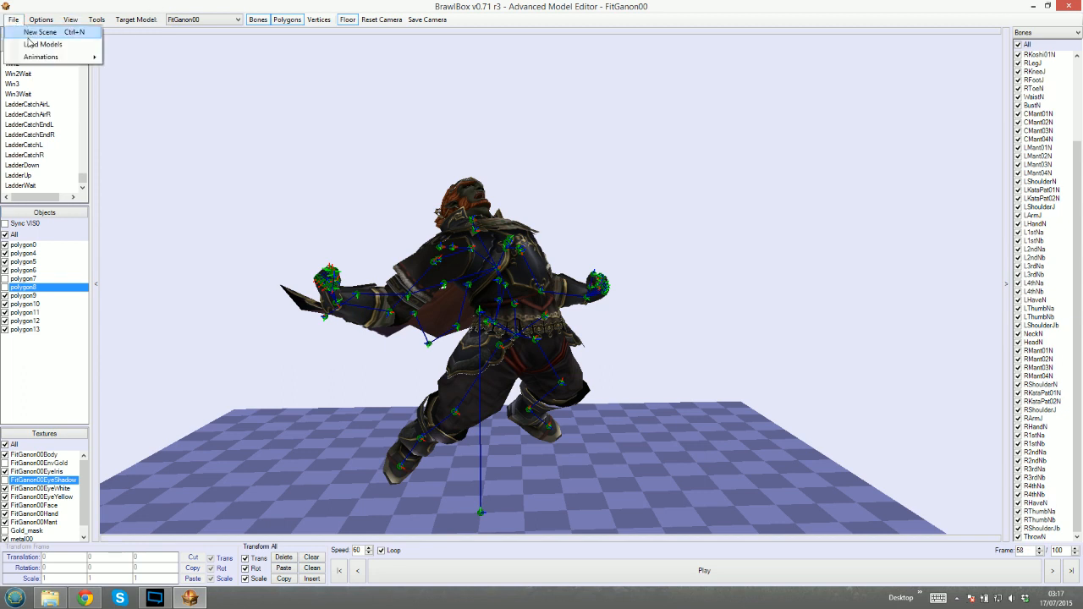
key("Right")
mouse_move(13, 20)
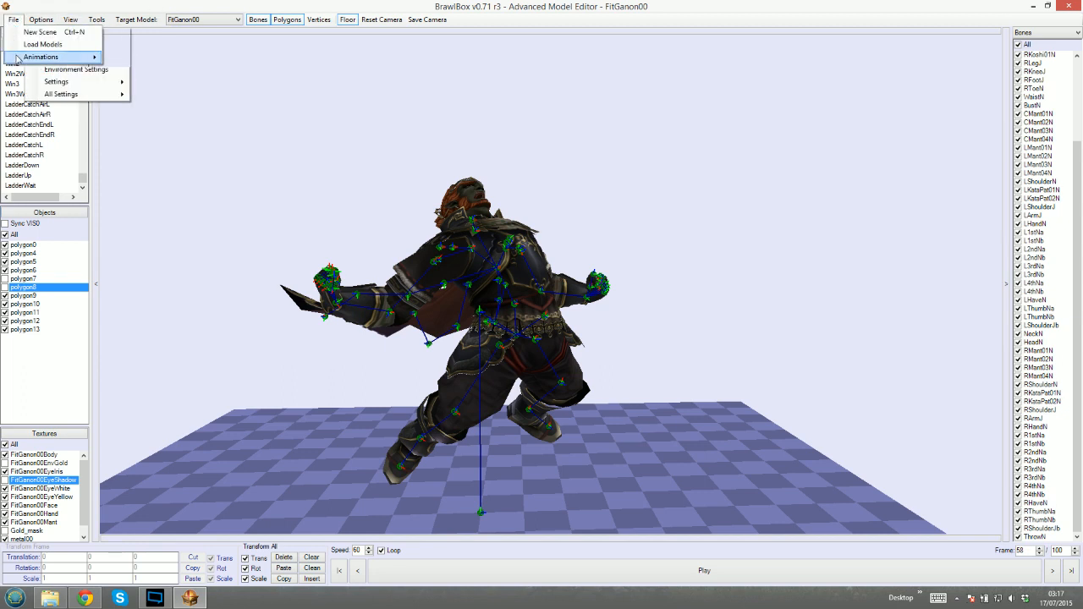
mouse_move(34, 57)
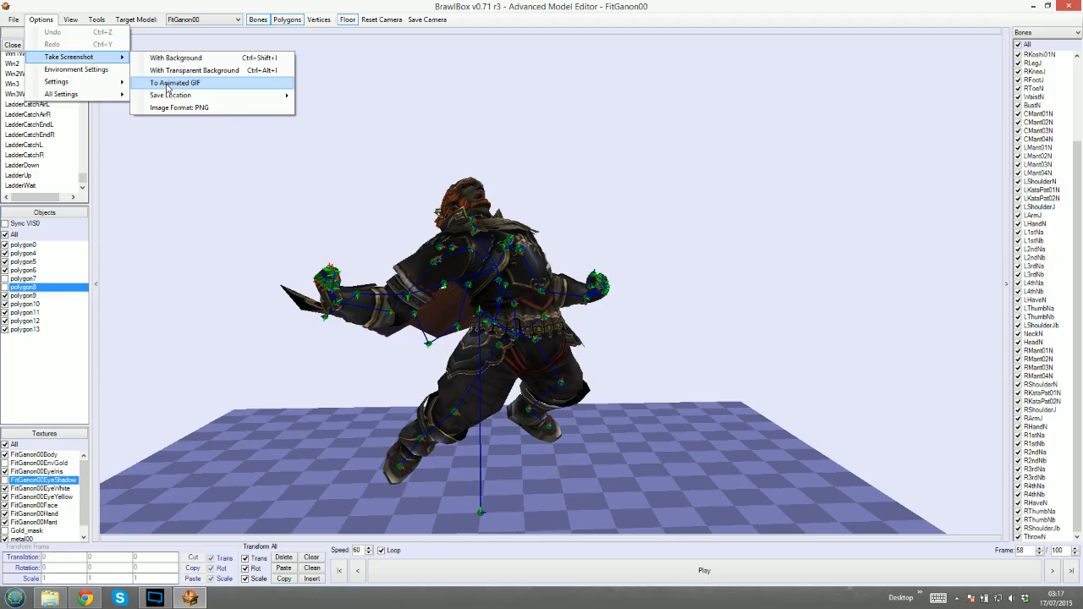
left_click(99, 70)
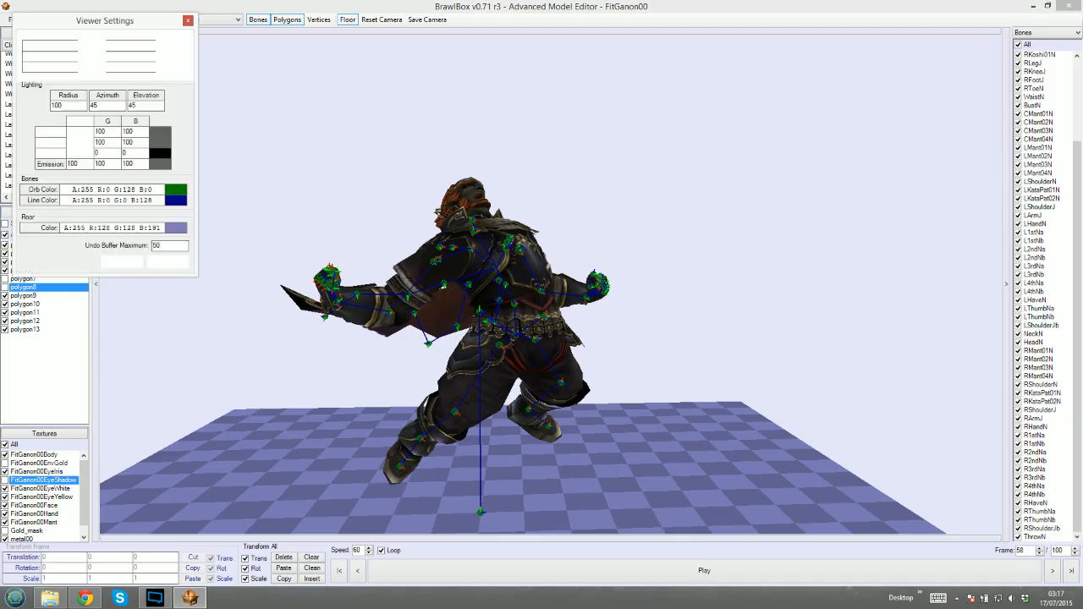
left_click(188, 20)
left_click(42, 20)
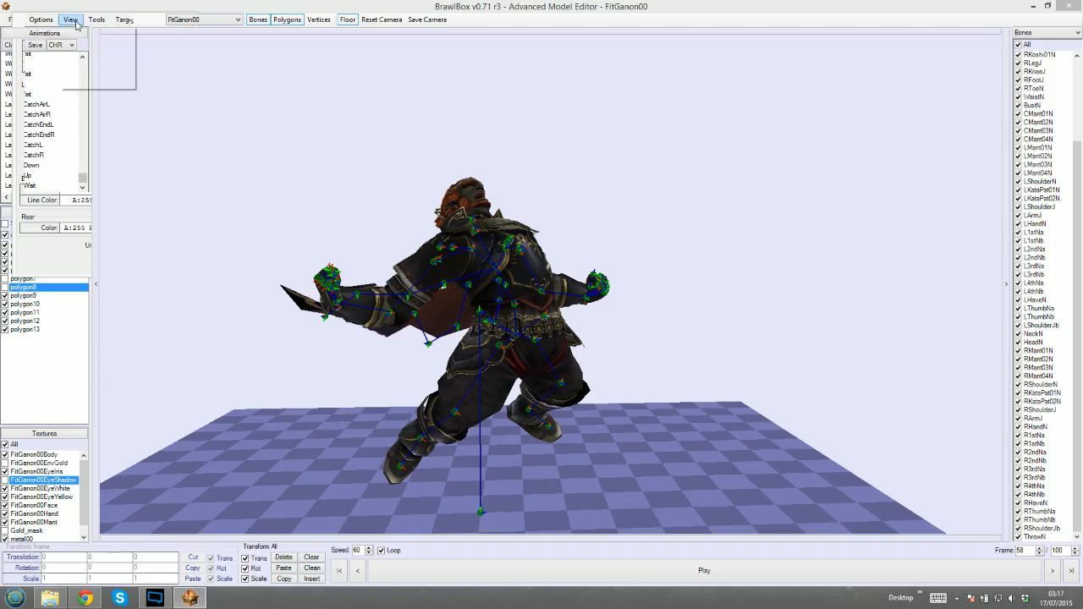
left_click(97, 20)
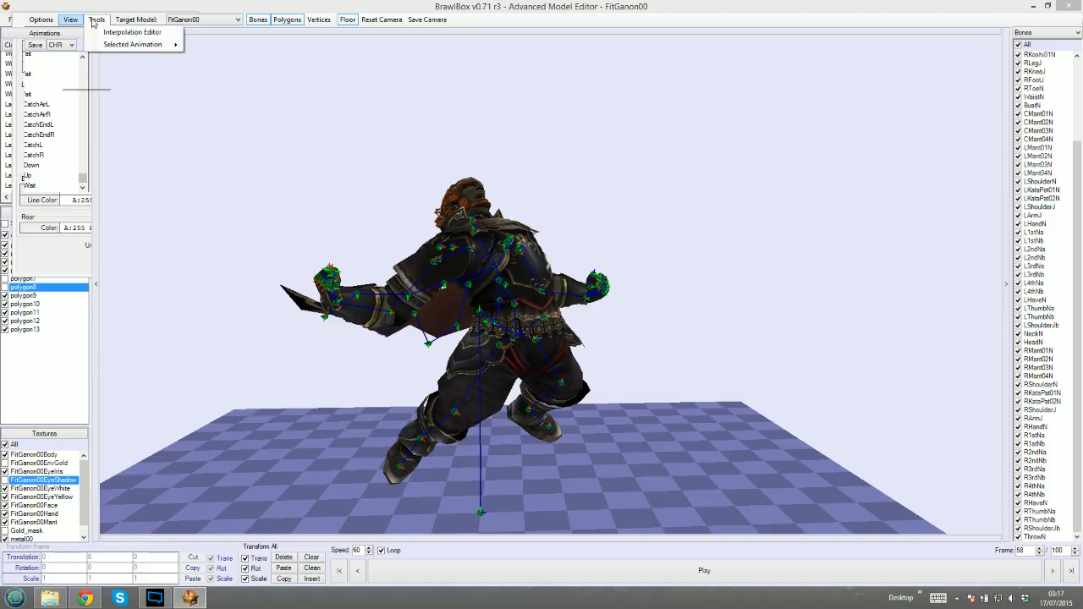
left_click_drag(818, 266, 781, 303)
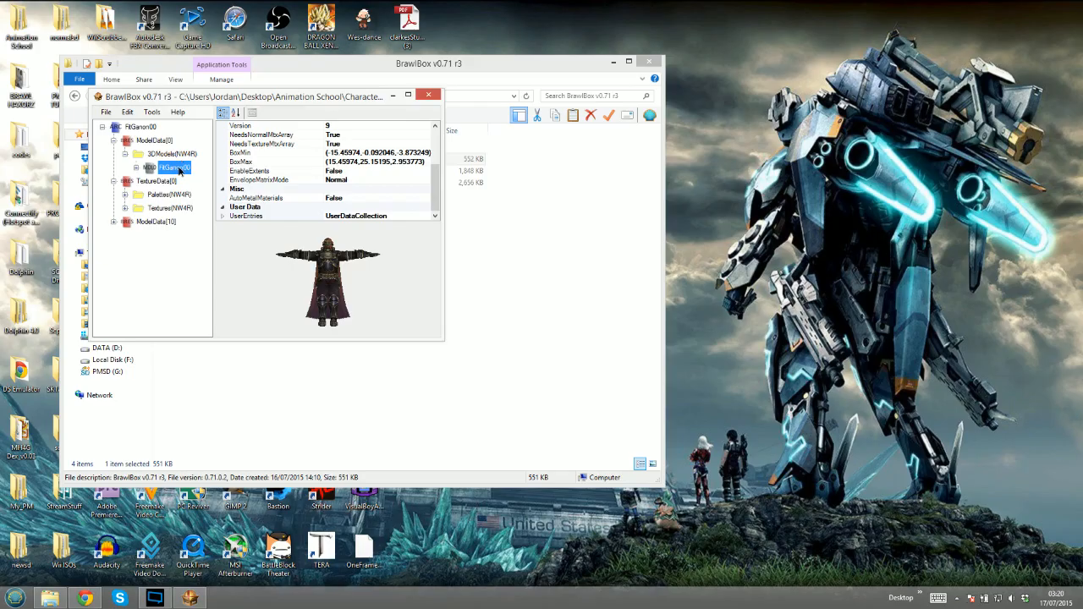
Export the FitGanon00 model as a Collada Scene (*.dae) named FitGanon00 into the Character Animation Files folder
right_click(180, 168)
left_click(208, 188)
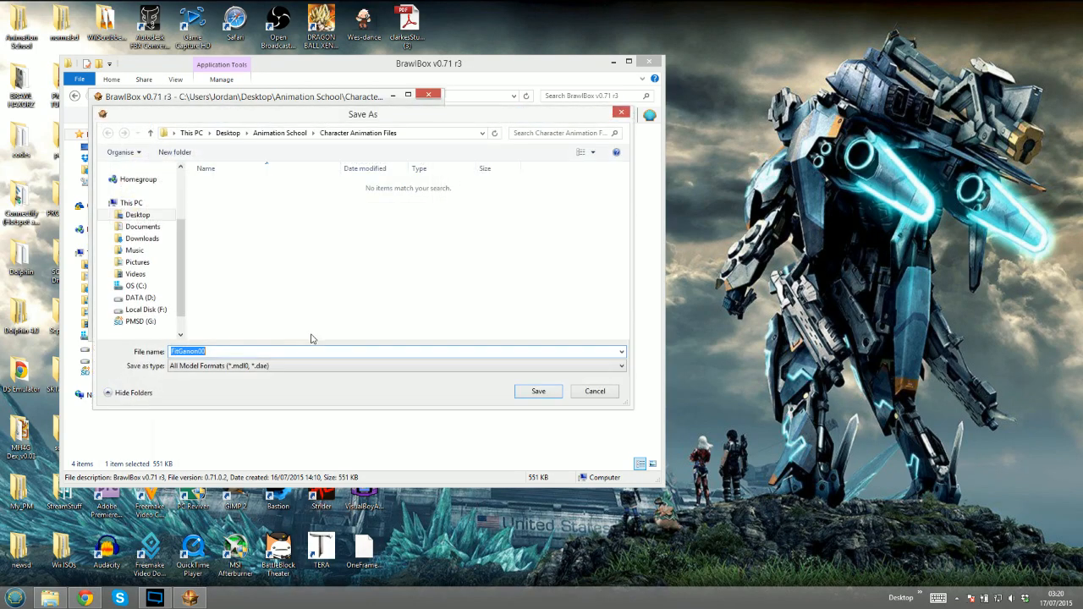
left_click(198, 366)
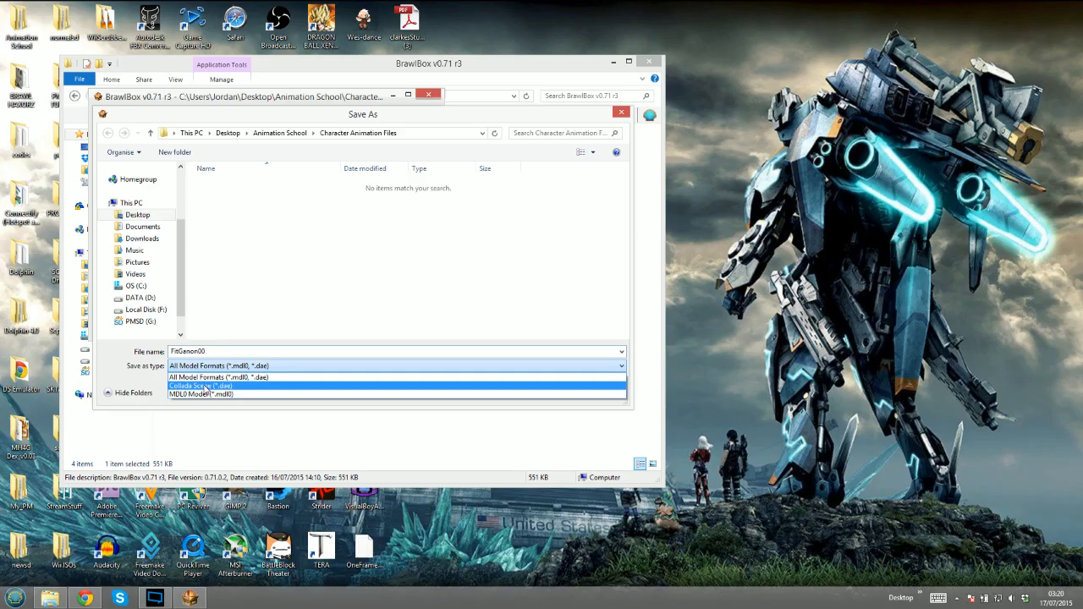
left_click(206, 387)
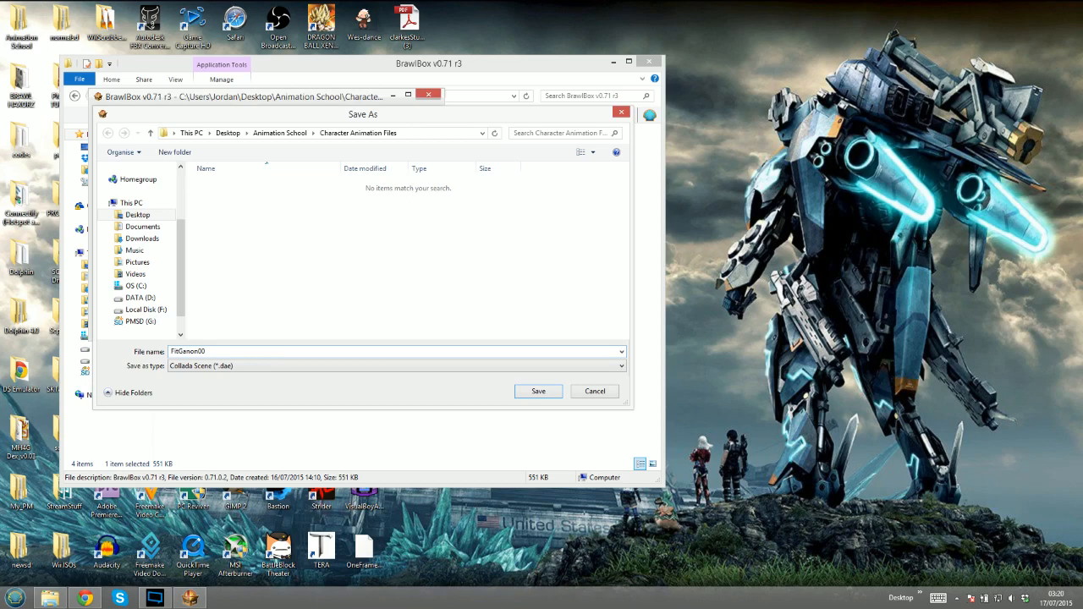
left_click(538, 392)
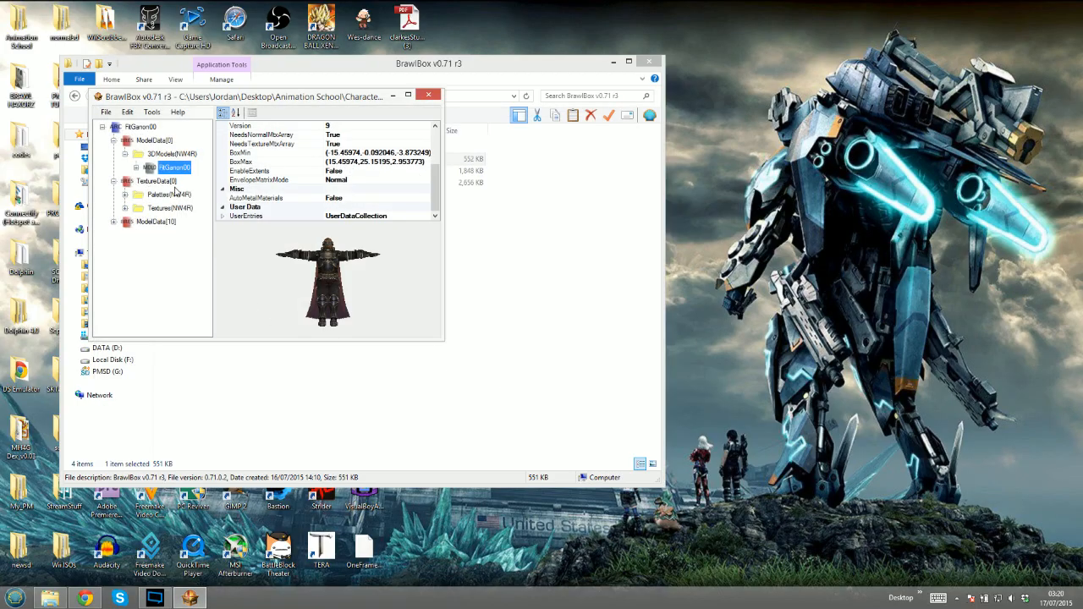
Export the FitGanon00Body texture from TextureData[0] into a new folder named Lesson 1 inside Animation School
left_click(125, 208)
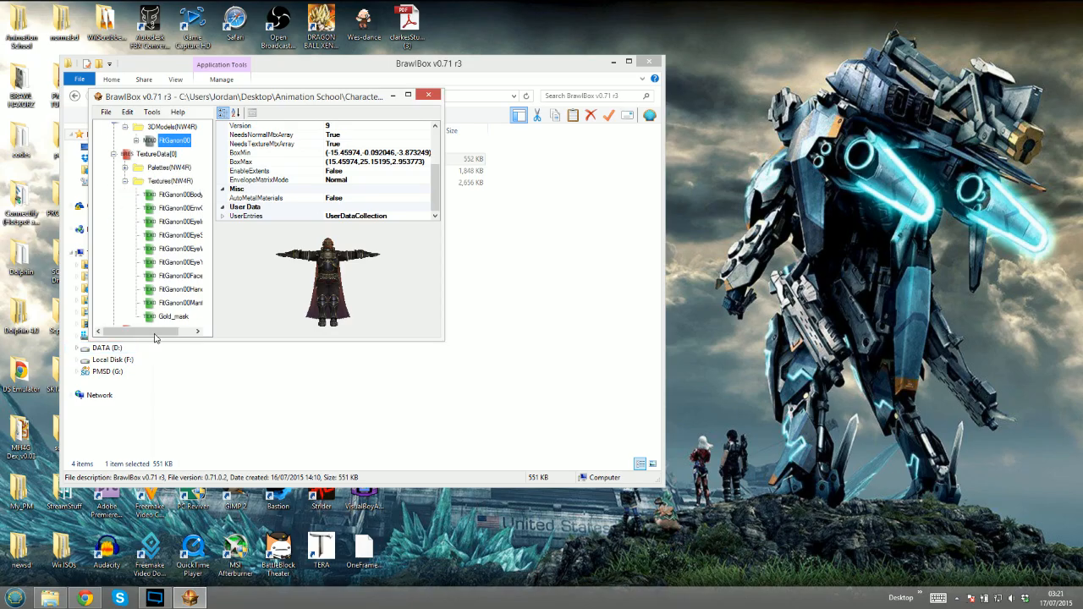
left_click(180, 317)
left_click_drag(152, 332, 168, 332)
left_click(155, 183)
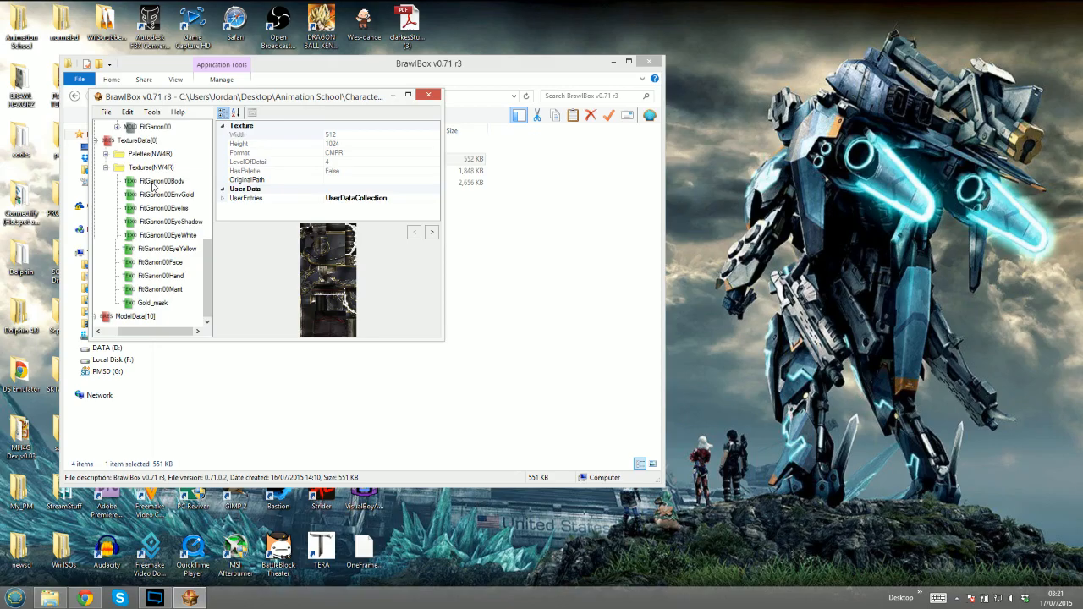
right_click(163, 185)
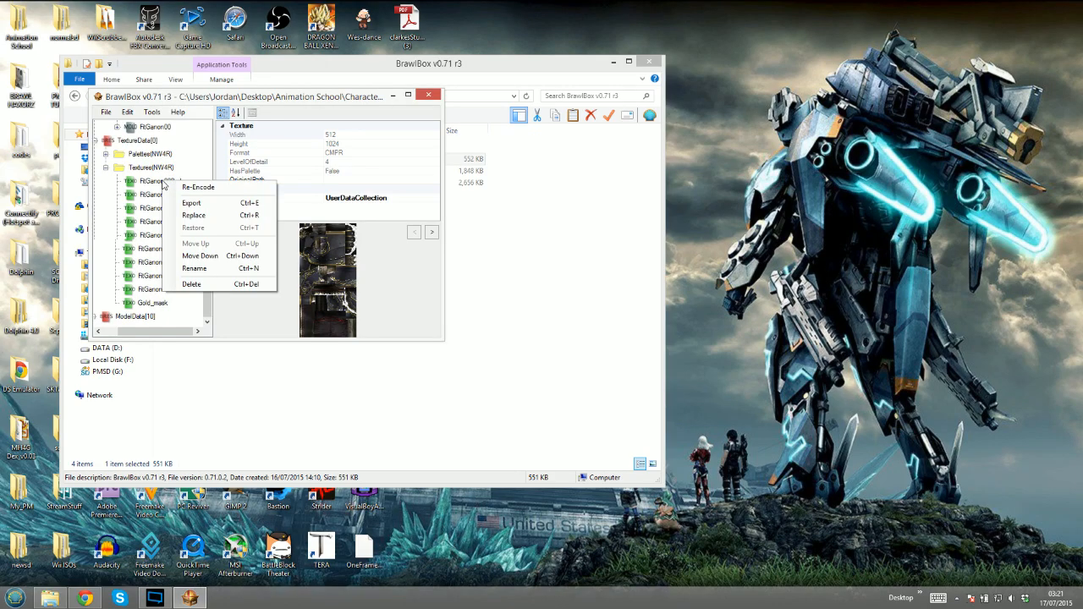
left_click(194, 204)
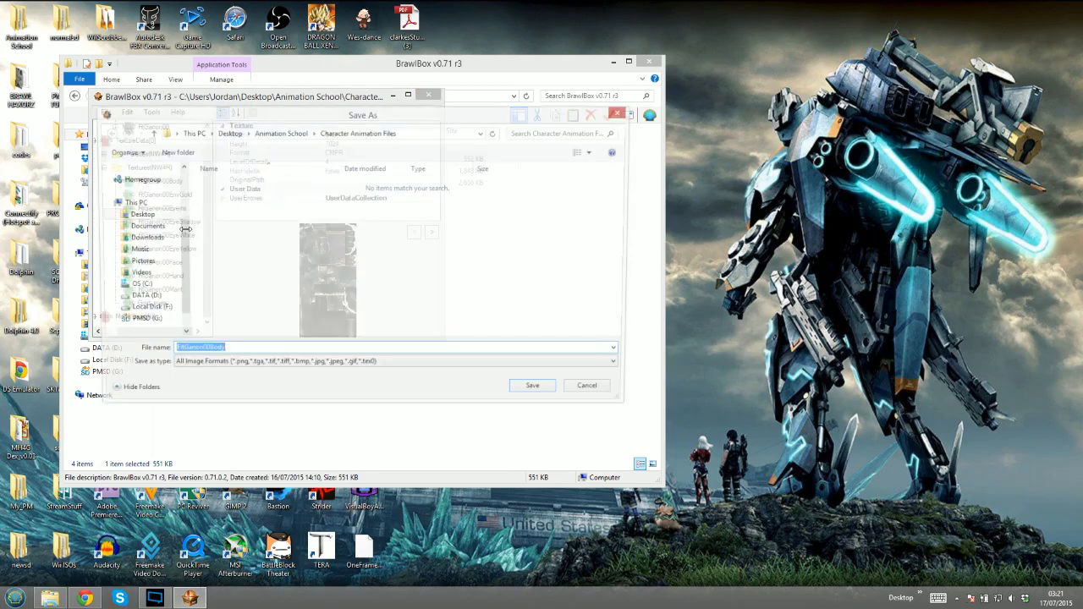
left_click(276, 133)
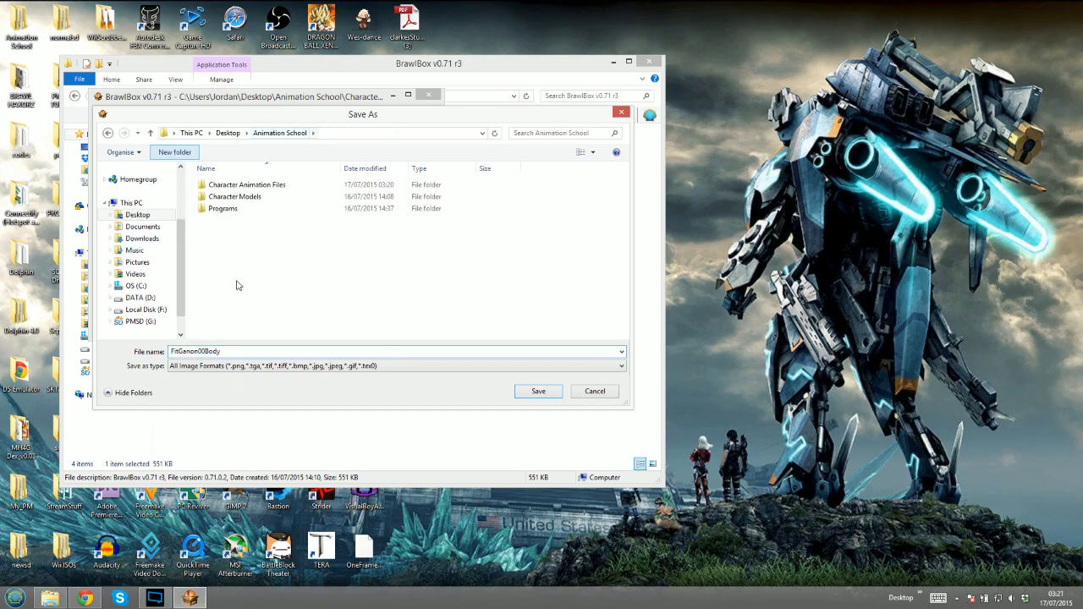
type("Lesson 1")
key("Return")
double_click(268, 208)
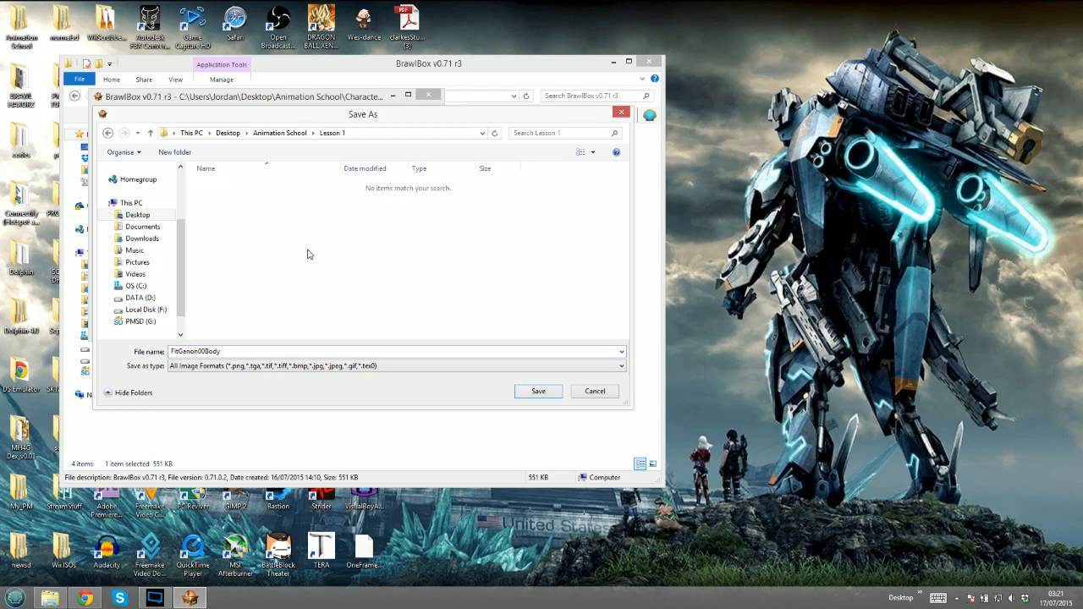
left_click(537, 392)
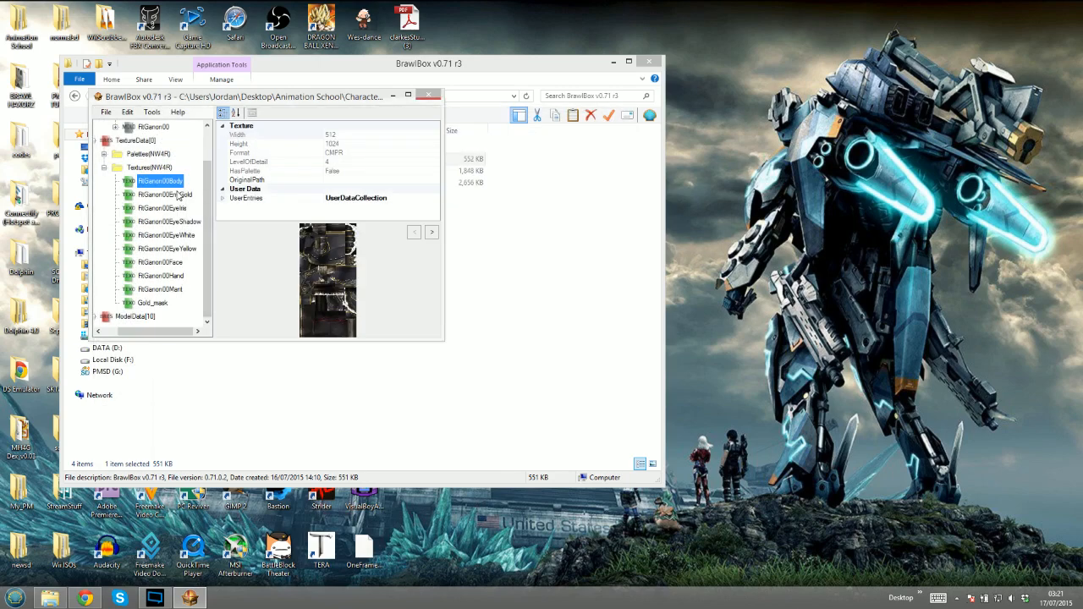
Export the FitGanon00EyeIris and FitGanon00EyeWhite textures into the Lesson 1 folder
left_click(169, 196)
right_click(161, 212)
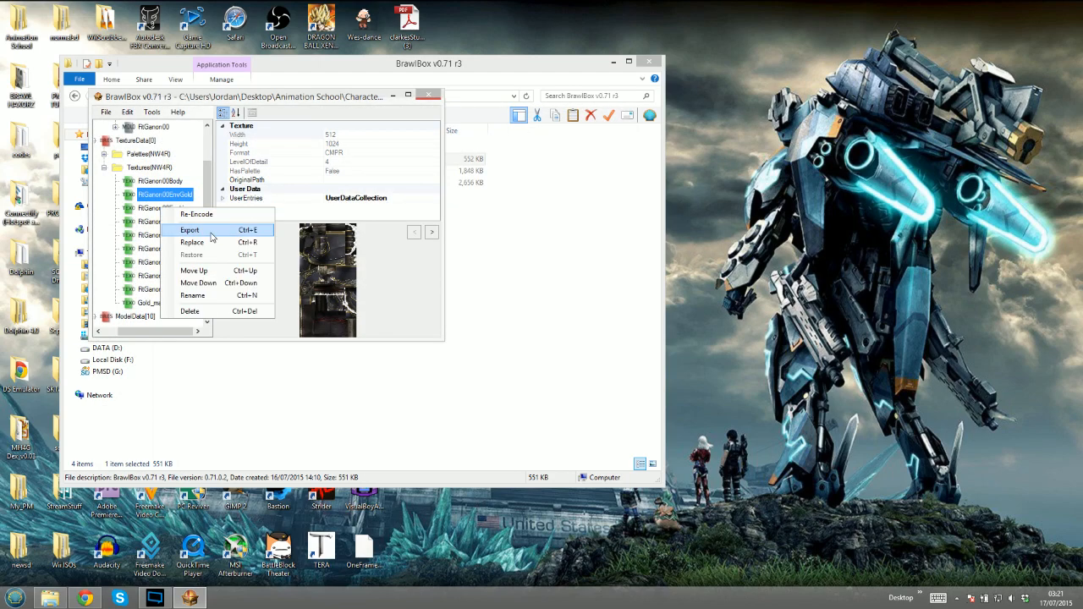
left_click(211, 228)
left_click(540, 391)
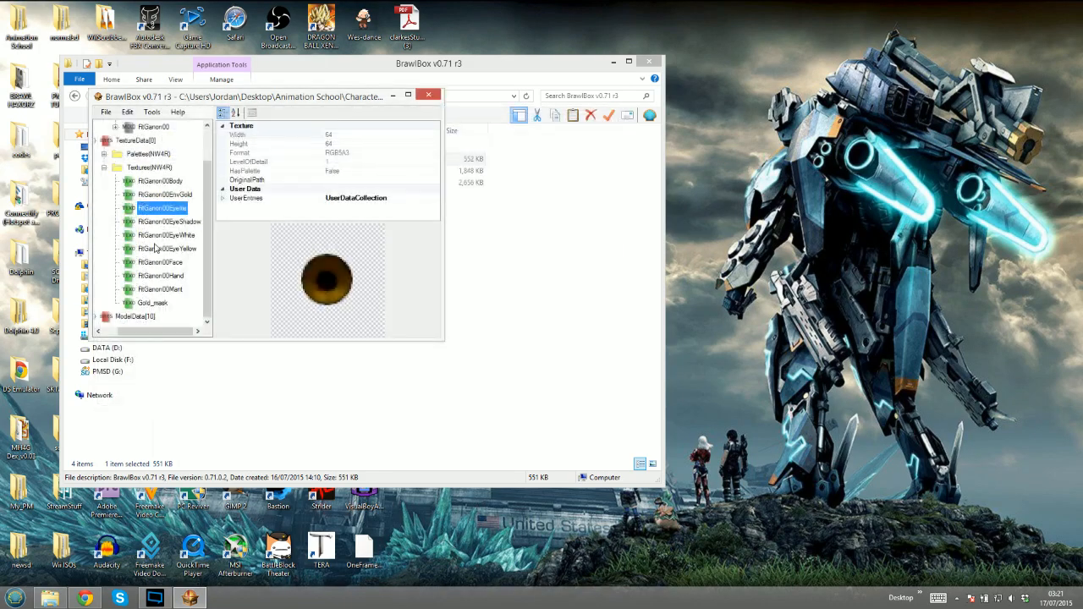
right_click(168, 235)
left_click(203, 260)
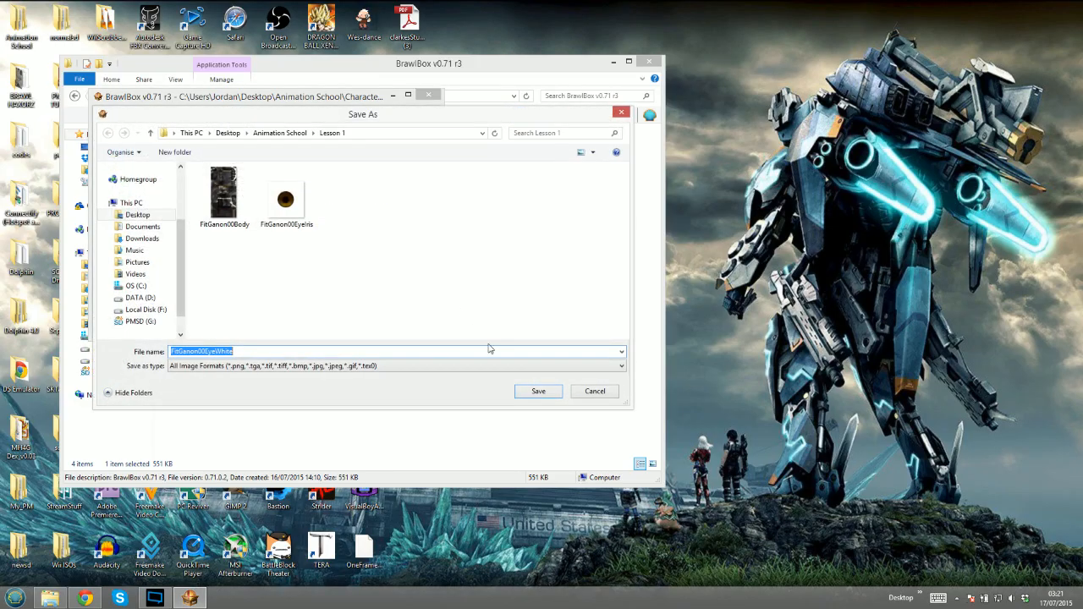
left_click(536, 390)
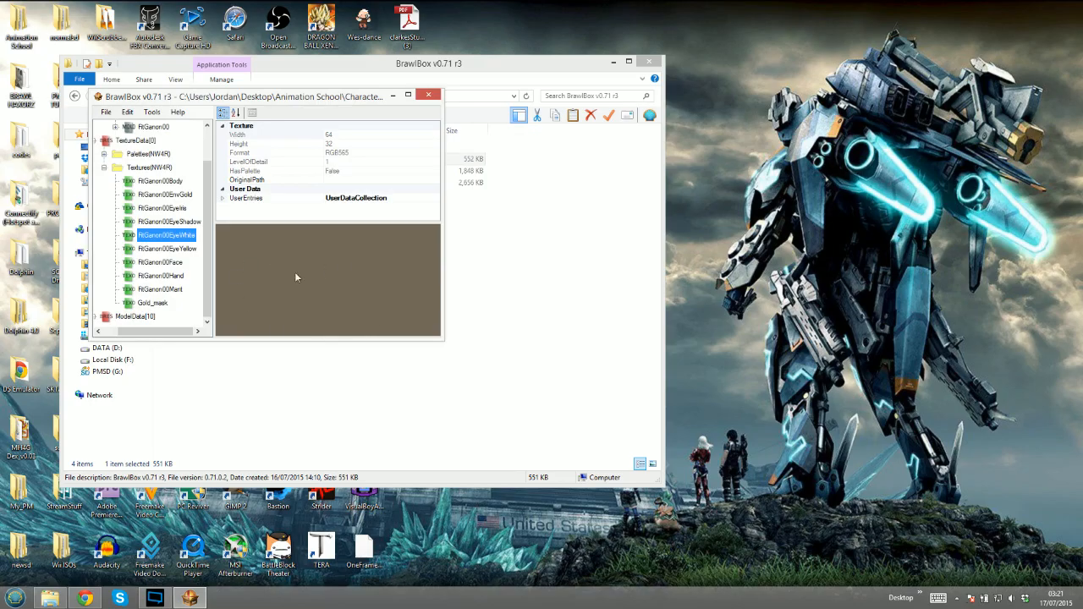
Export the FitGanon00Face and FitGanon00Hand textures into the Lesson 1 folder
right_click(165, 265)
left_click(203, 268)
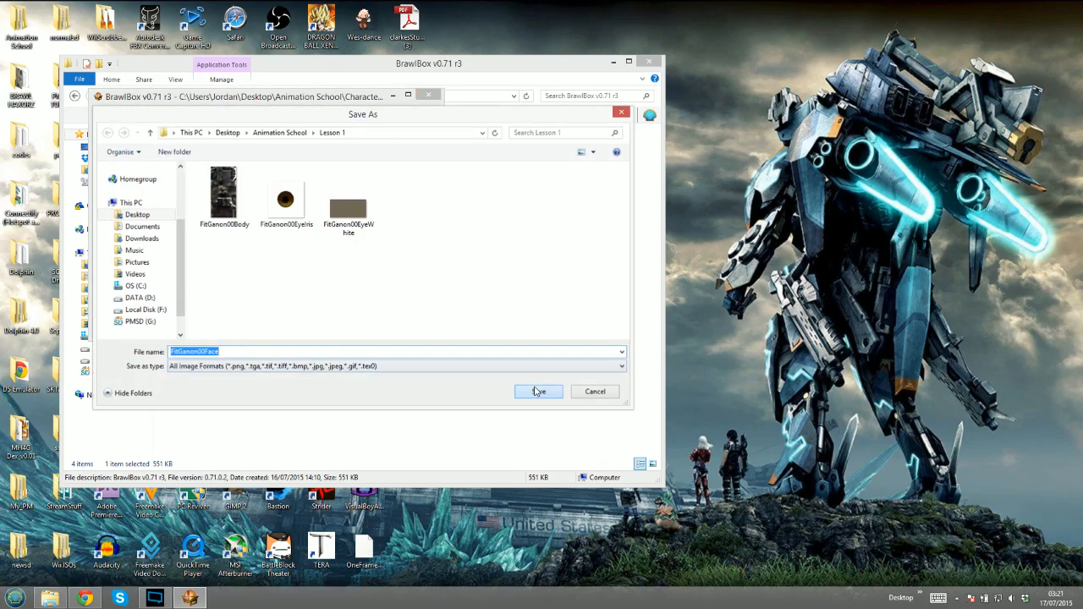
left_click(536, 391)
left_click(166, 277)
right_click(166, 277)
left_click(203, 292)
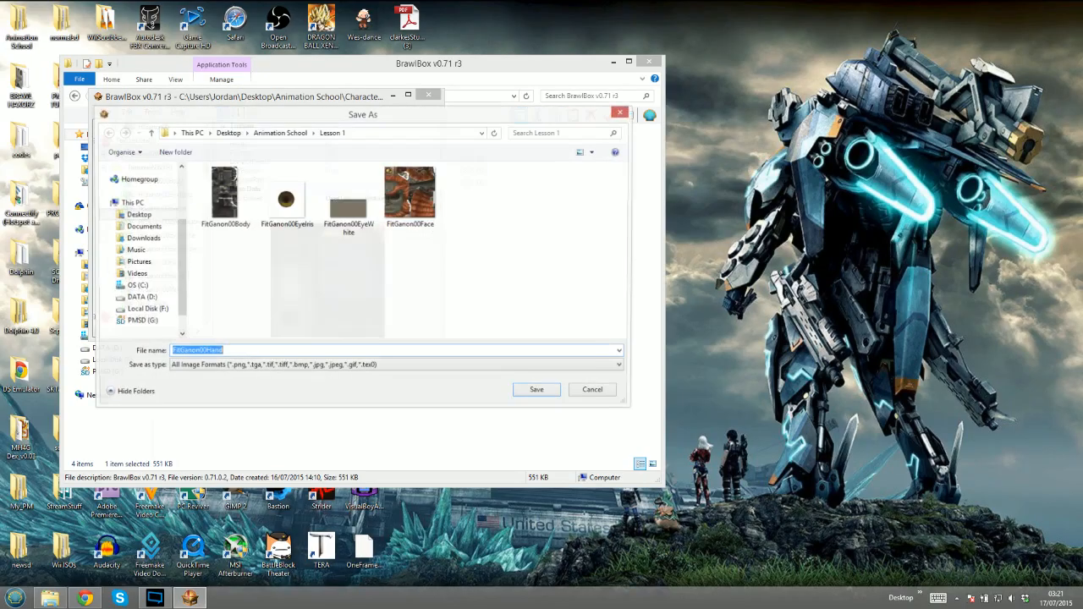
left_click(548, 390)
Export the FitGanon00Mant texture into the Lesson 1 folder
left_click(169, 290)
right_click(169, 290)
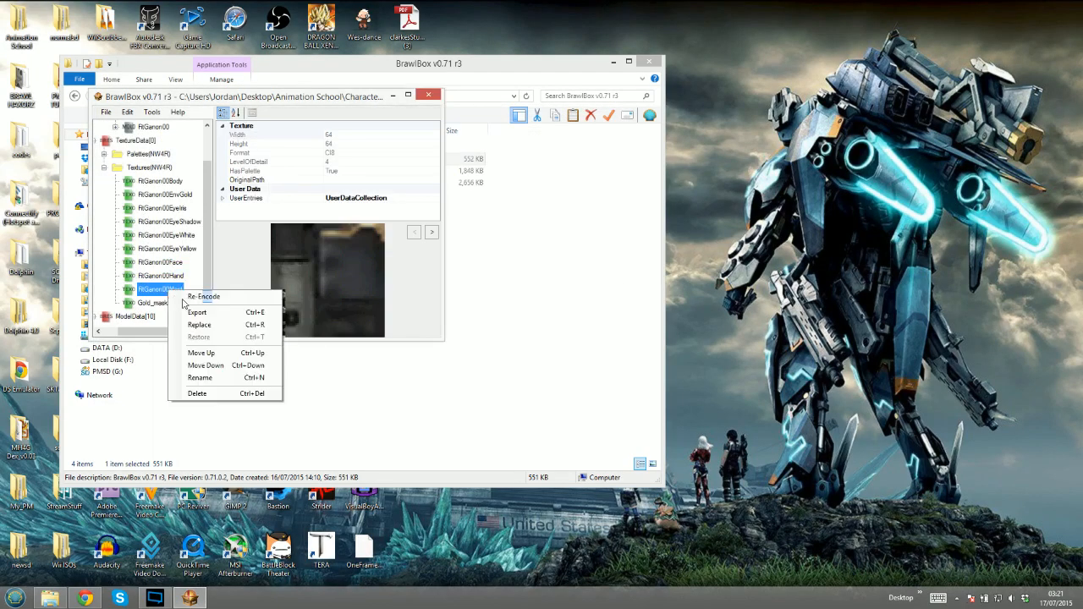
left_click(196, 312)
left_click(536, 390)
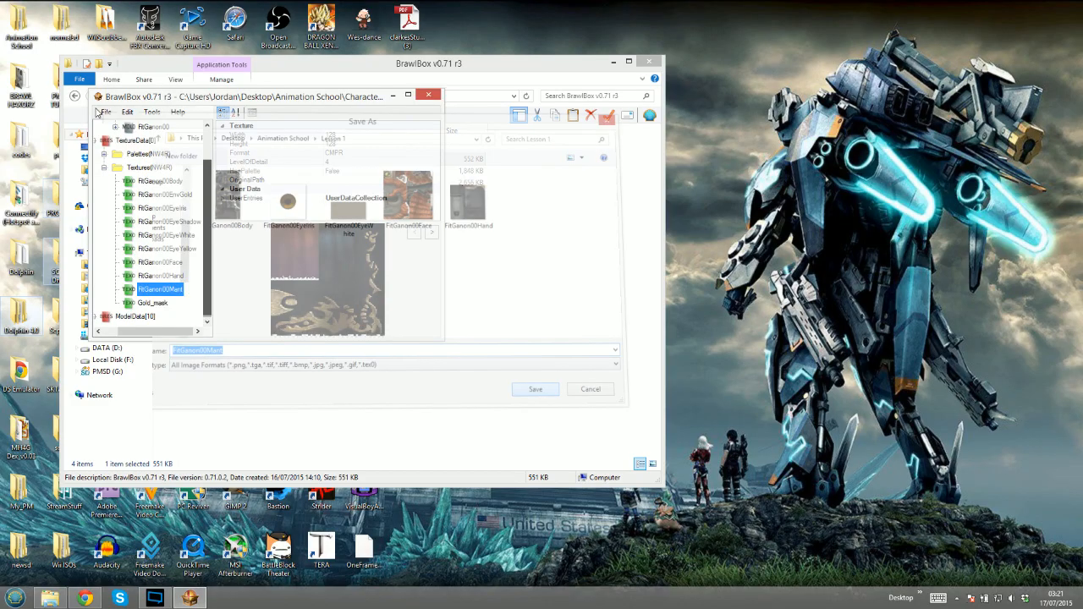
Close the open model file, exit BrawlBox, and minimise the folder window to reach the desktop
left_click(106, 111)
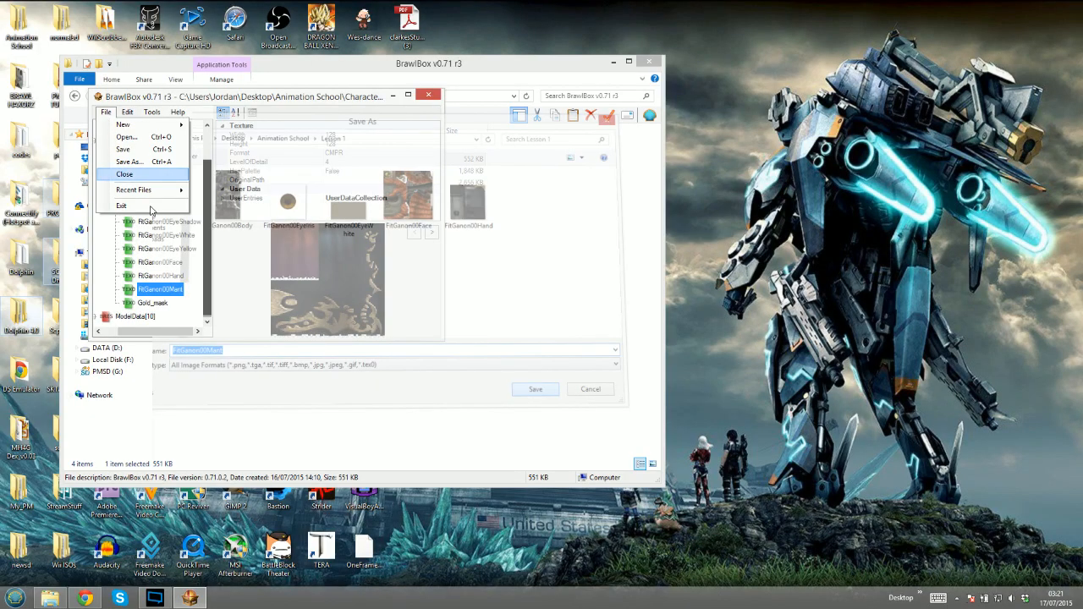
left_click(133, 176)
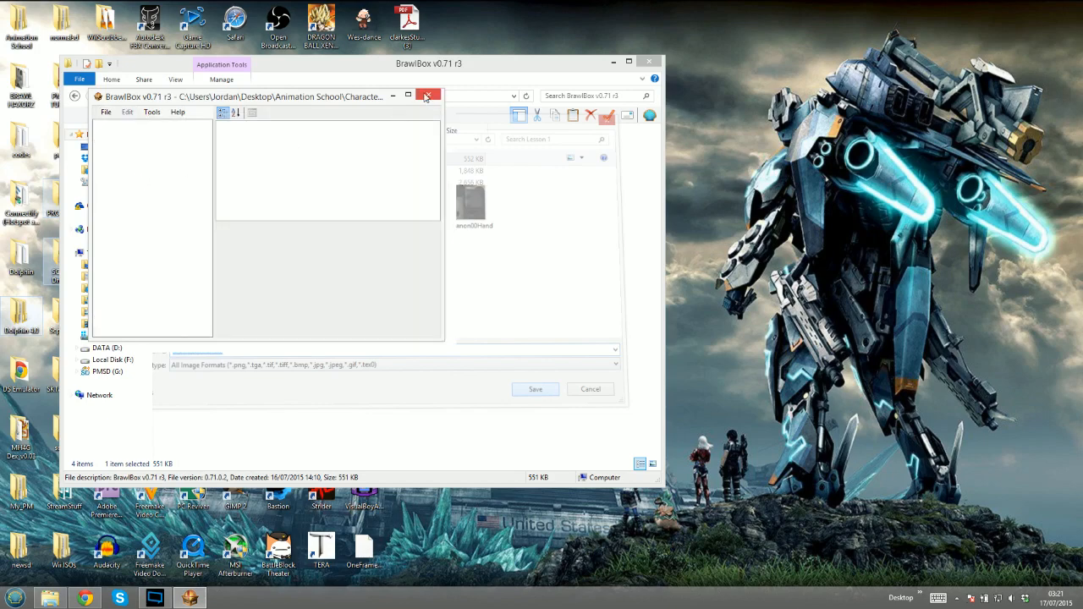
left_click(429, 97)
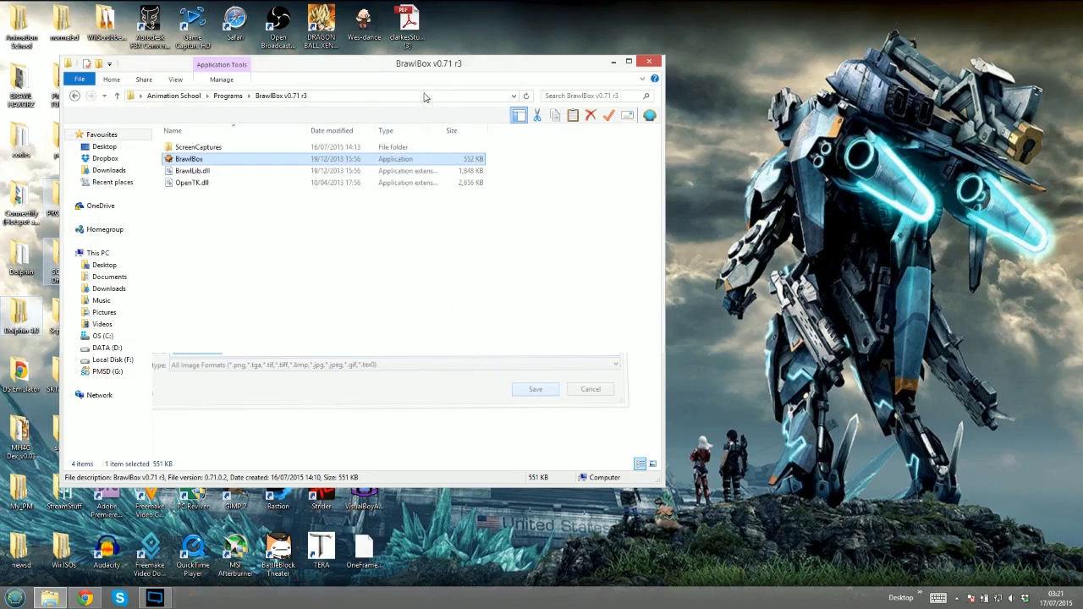
left_click(612, 63)
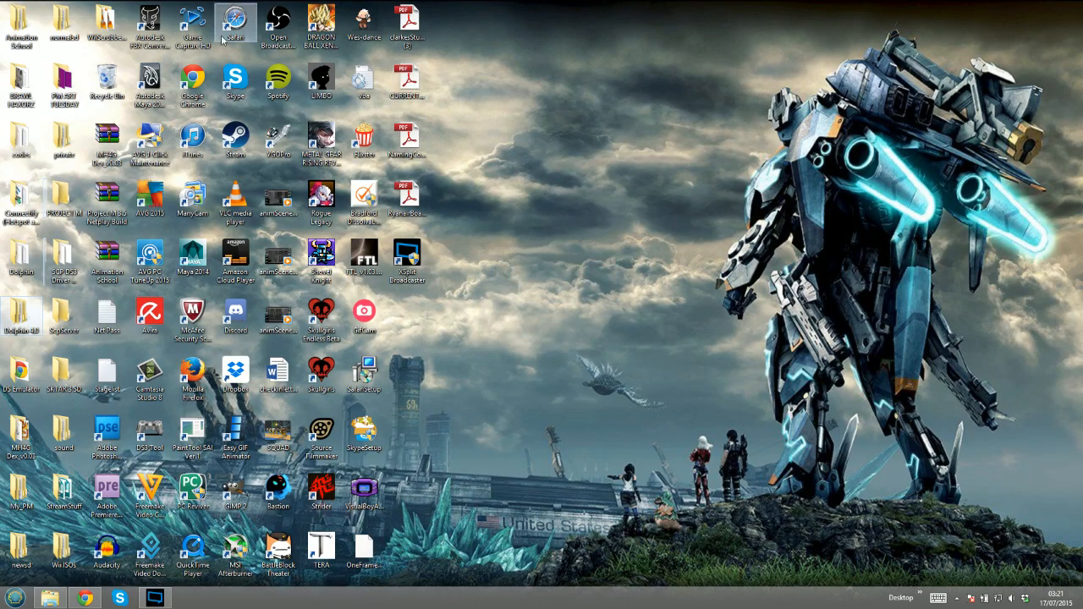
Launch Autodesk FBX Converter and browse for source files in the Animation School folder on the desktop
double_click(150, 23)
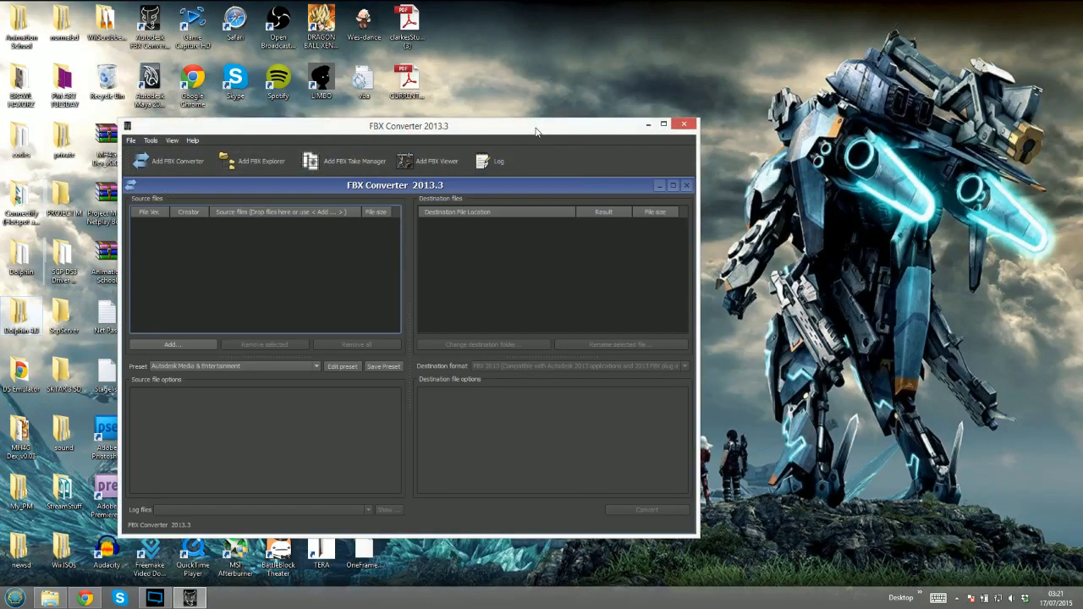
left_click_drag(536, 132, 636, 123)
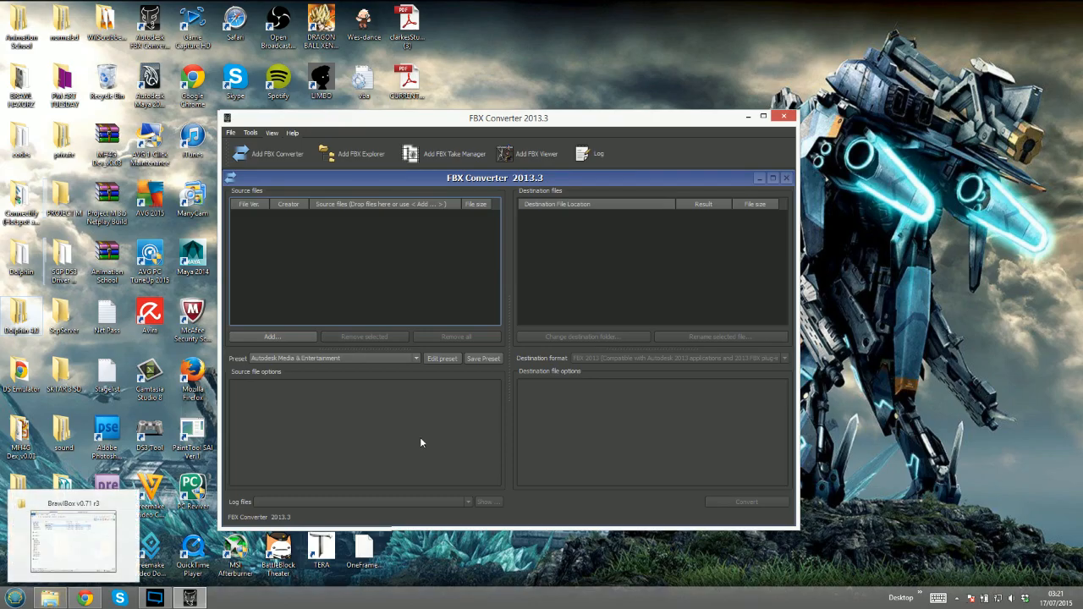
left_click(300, 337)
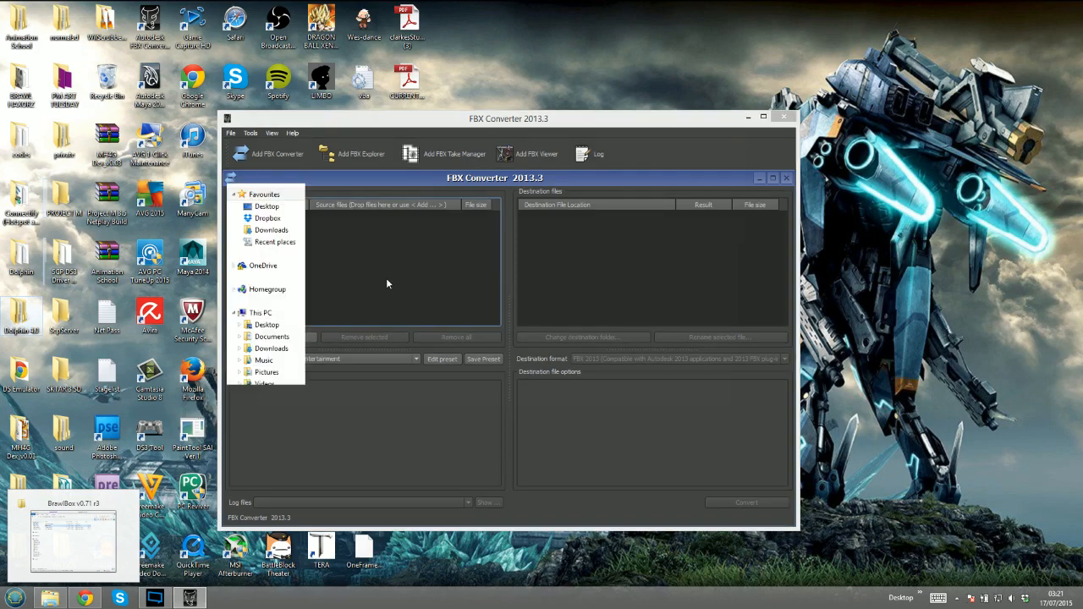
left_click(268, 207)
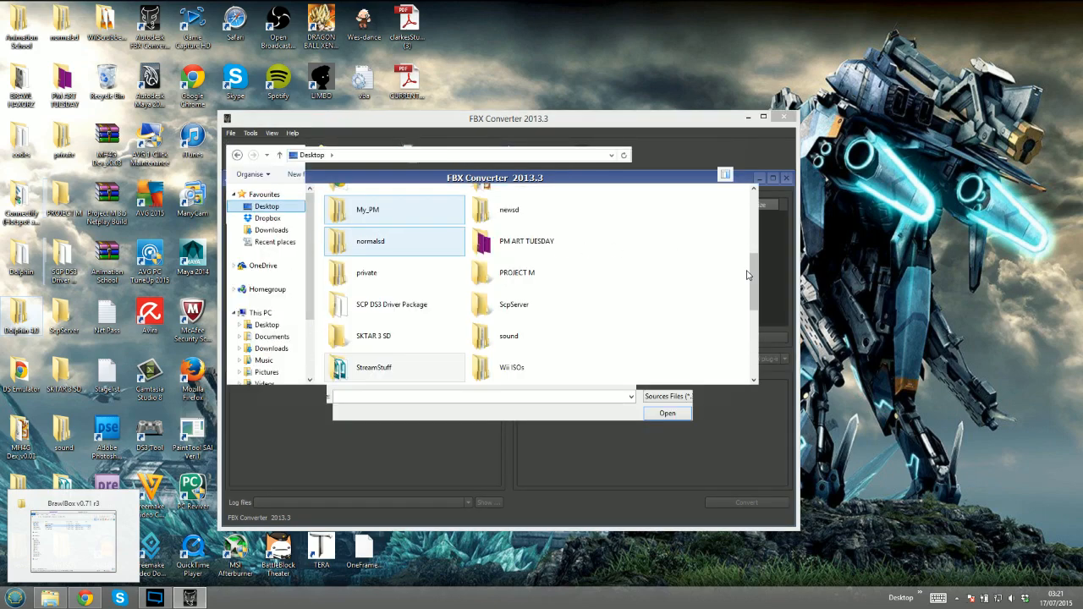
left_click_drag(748, 277, 749, 219)
double_click(369, 294)
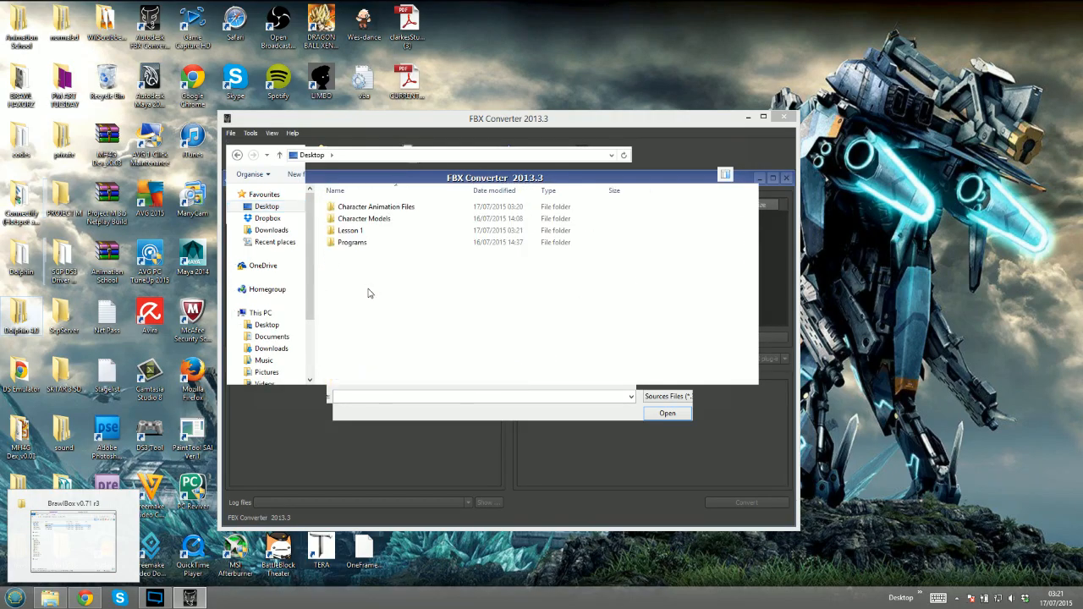
left_click(369, 243)
left_click(367, 233, "shift")
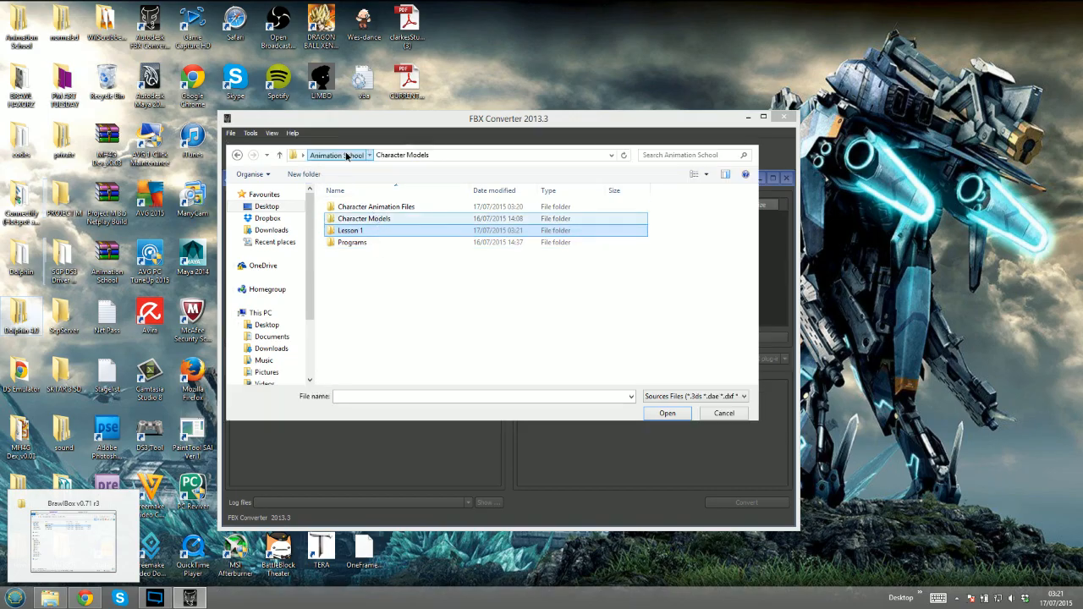
left_click(364, 218)
left_click(356, 242, "ctrl")
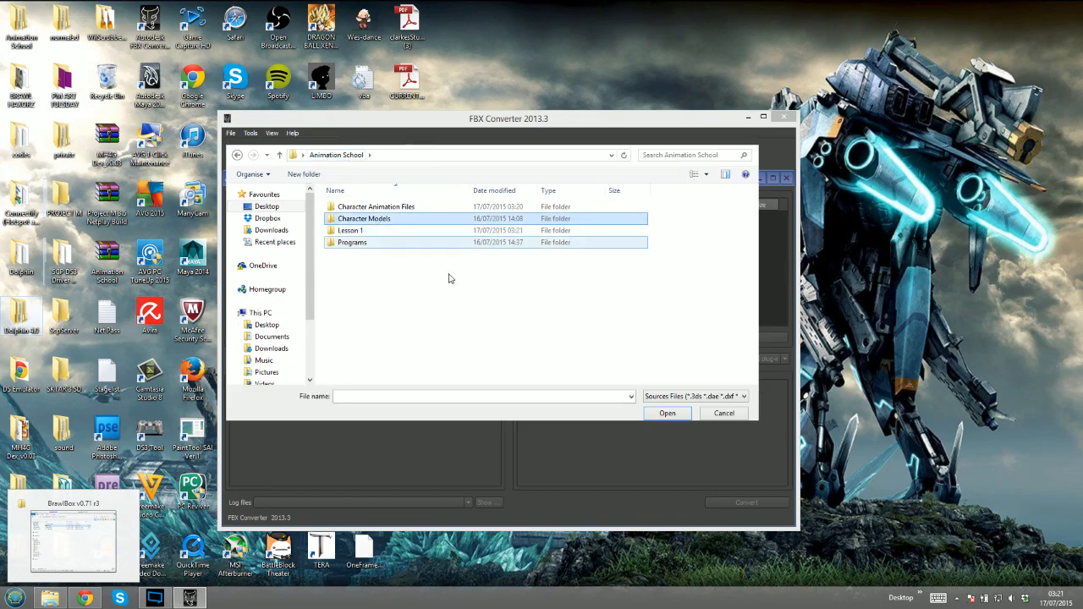
Move FitGanon00.dae from the Character Animation Files folder into the Lesson 1 folder
left_click(358, 209, "ctrl")
double_click(360, 209)
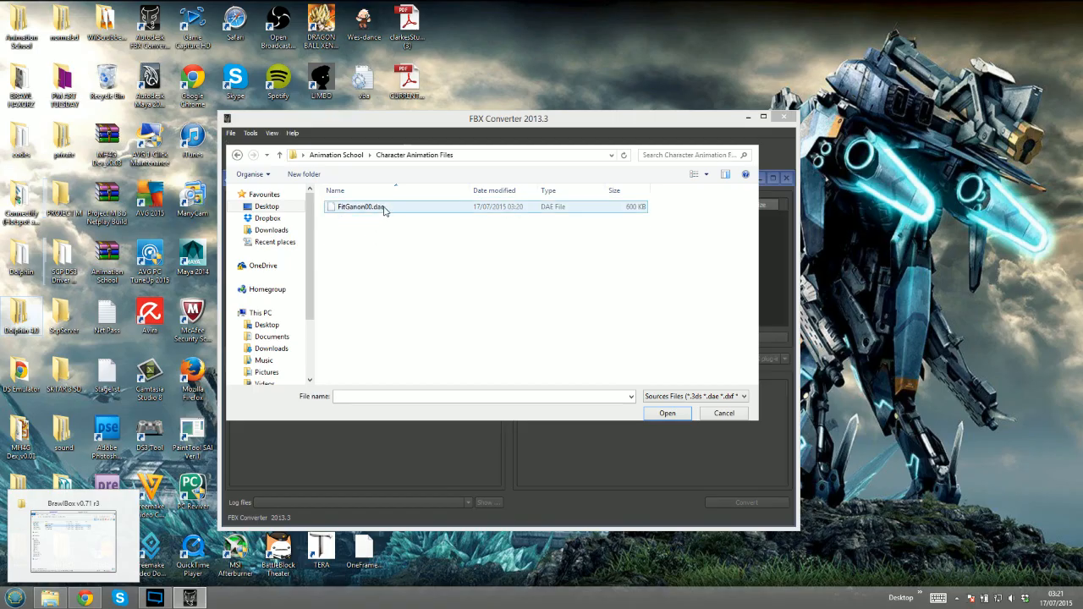
left_click(384, 209)
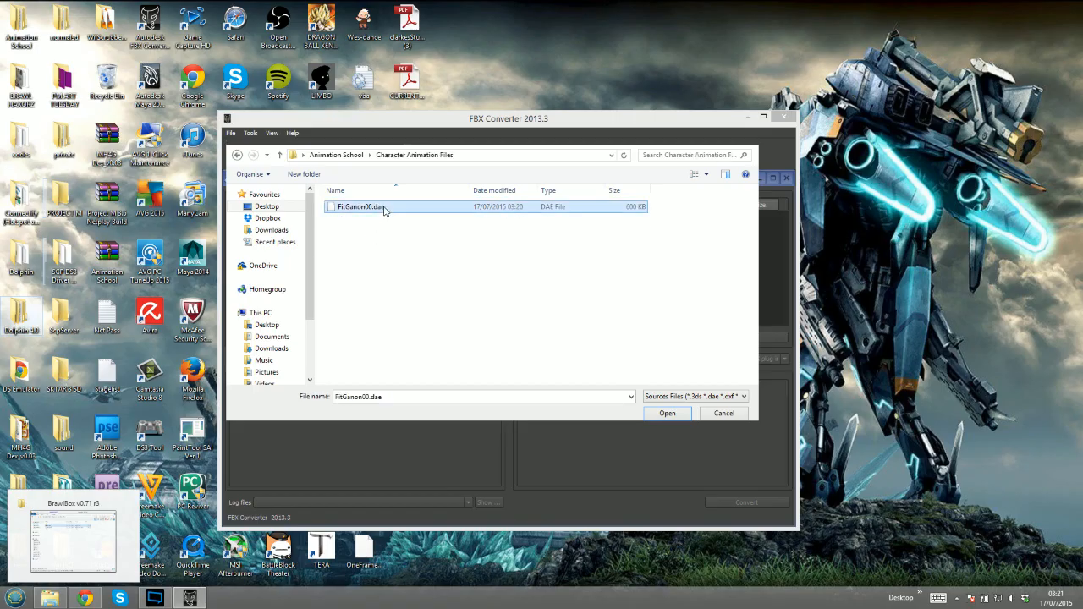
left_click(344, 156)
left_click(361, 232)
key("Return")
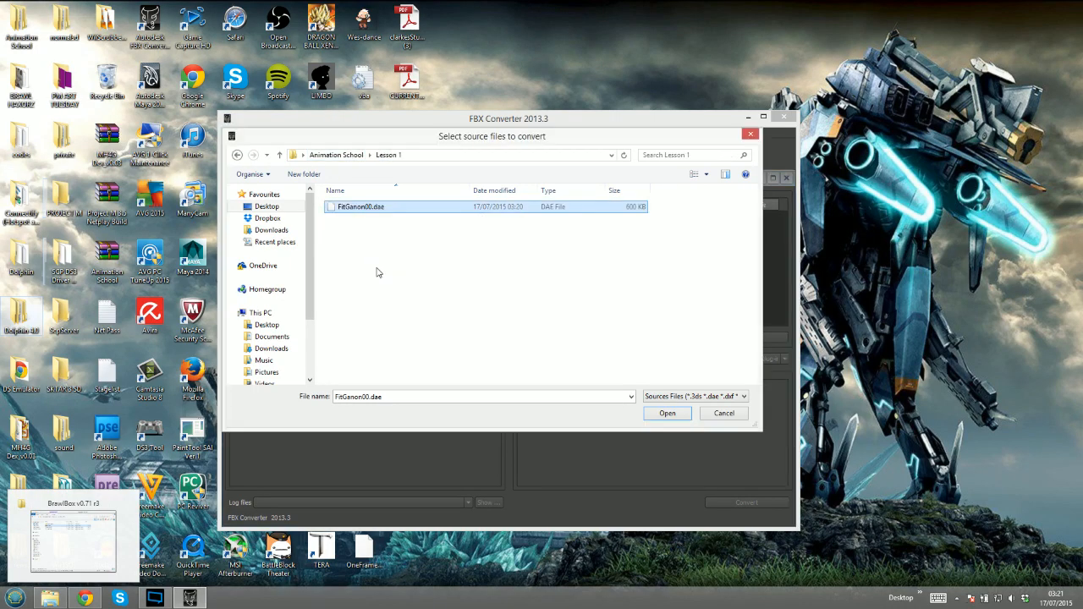
Add FitGanon00.dae from Lesson 1 as the source, convert it to FBX 2013, and close the converter
double_click(375, 208)
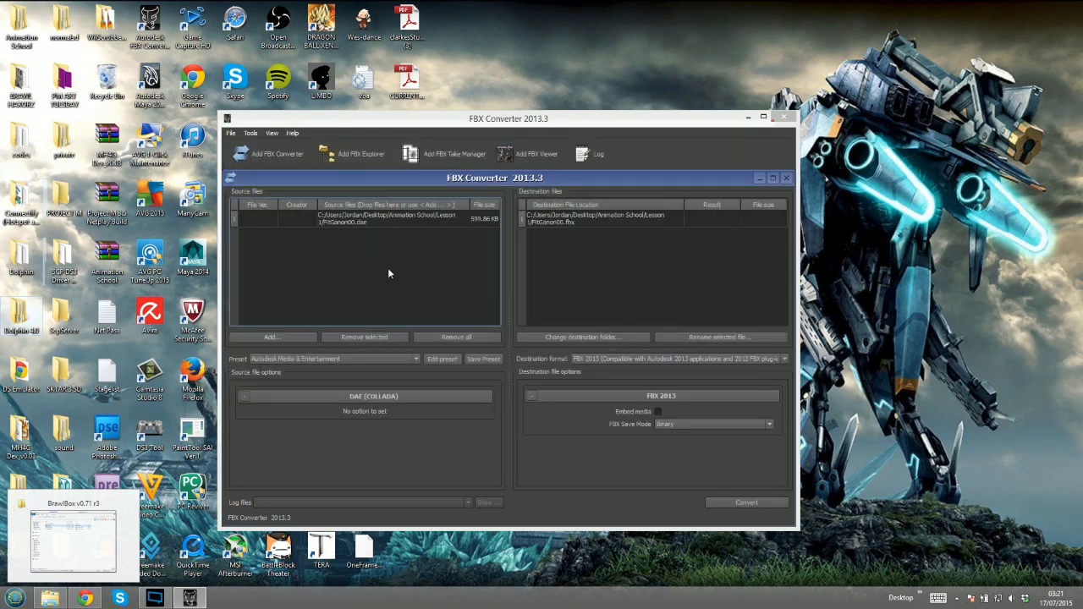
left_click(748, 505)
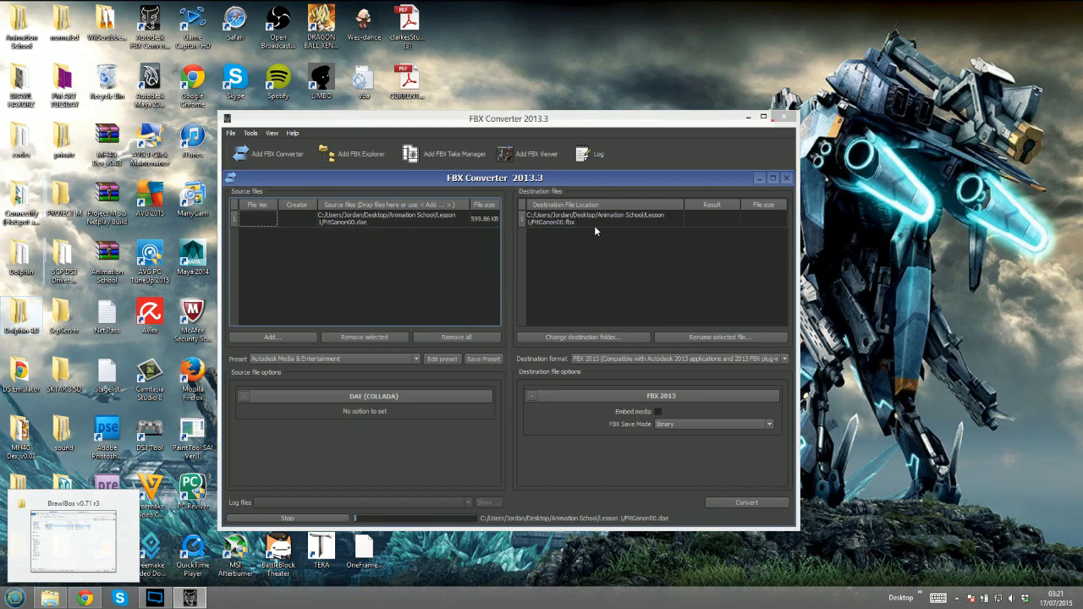
left_click(786, 116)
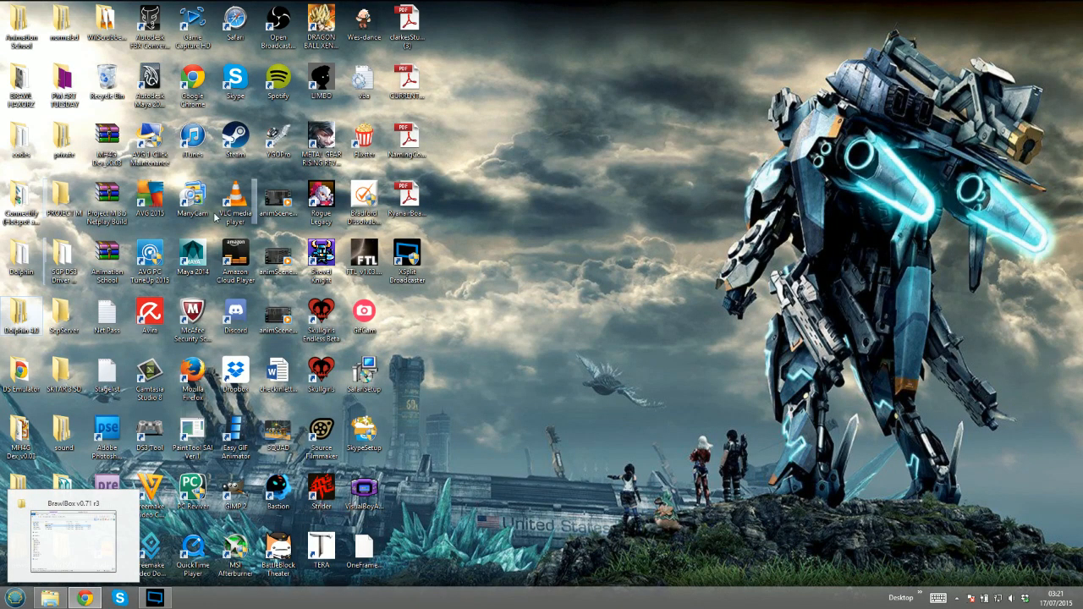
Launch Maya 2014 from the desktop and maximise its window
double_click(193, 263)
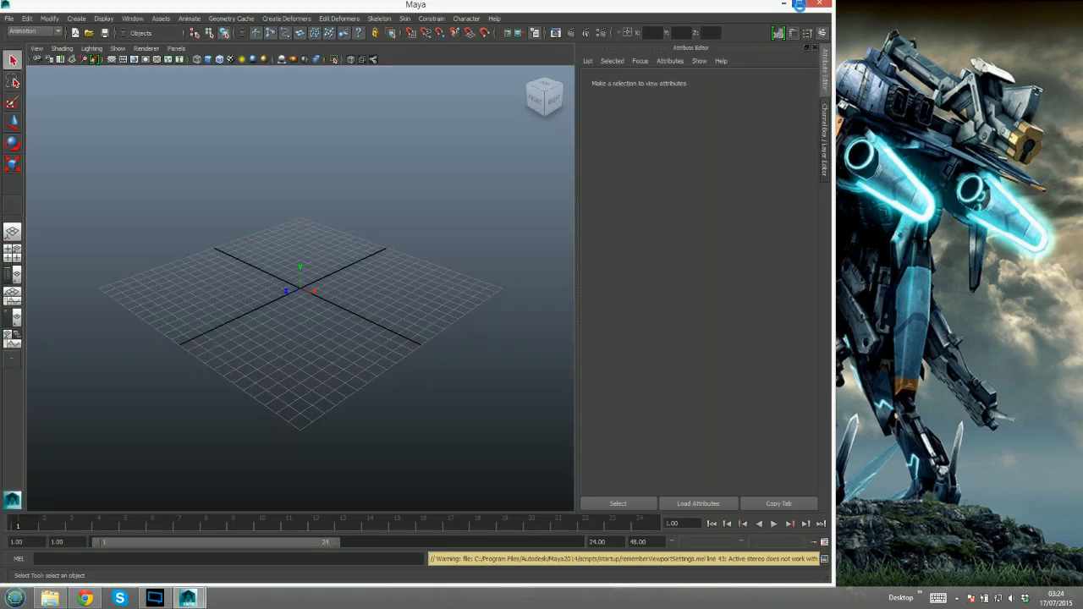
left_click(799, 4)
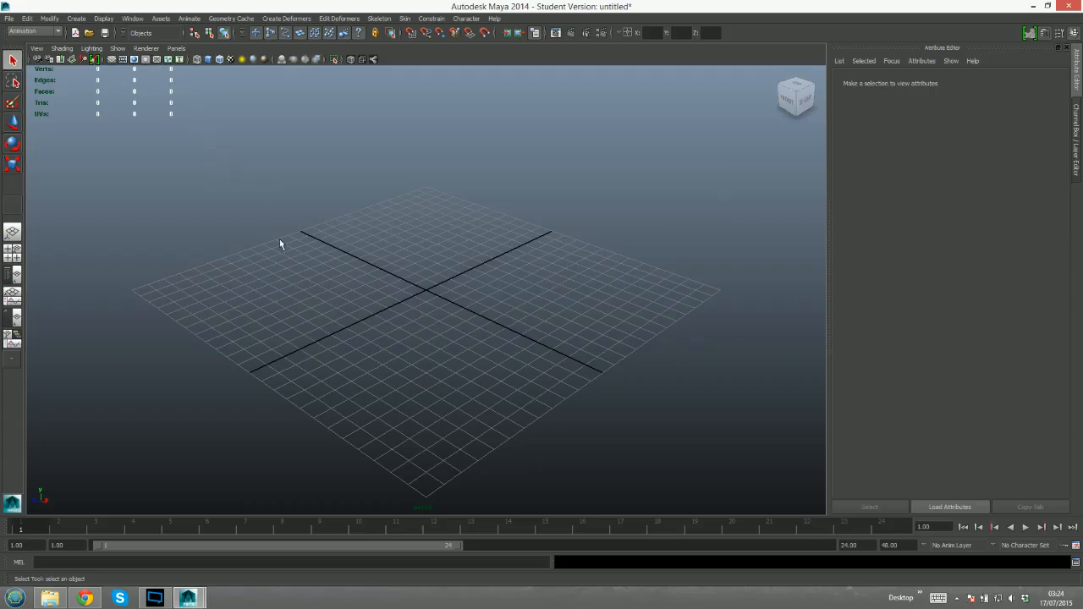
left_click_drag(322, 295, 319, 292, "alt")
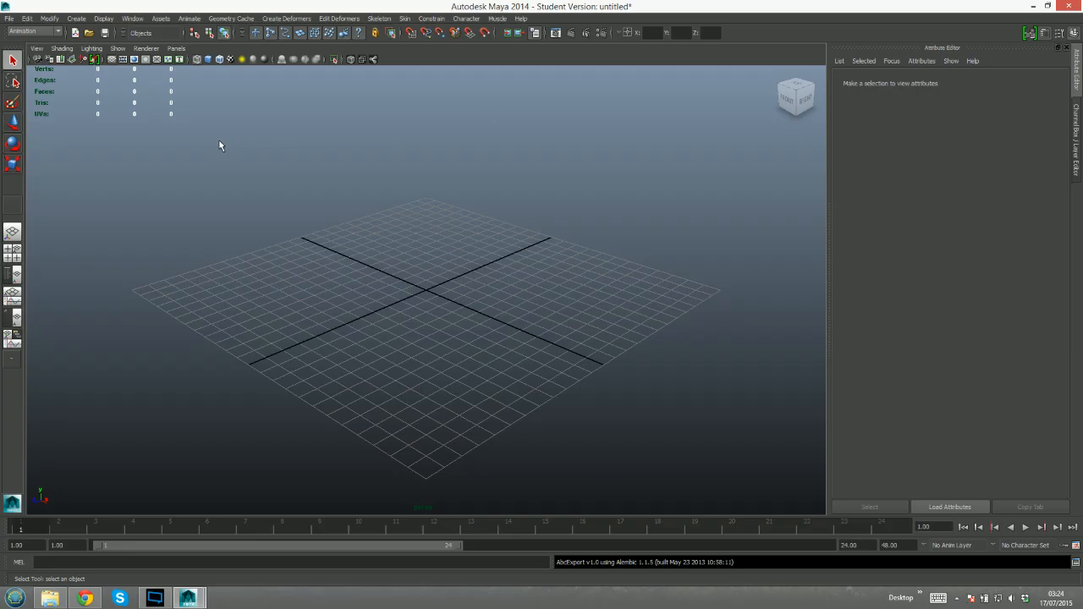
Set the perspective view's renderer to Viewport 2.0
left_click(147, 49)
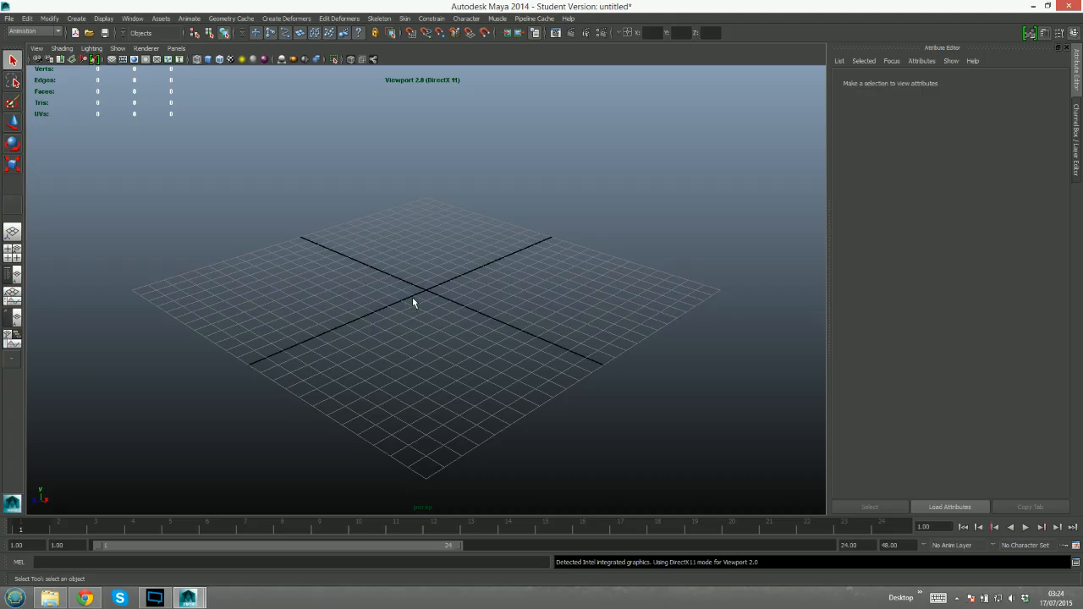
mouse_move(412, 297)
left_mouse_down("alt")
mouse_move(409, 279)
mouse_move(398, 292)
mouse_move(401, 264)
mouse_move(415, 304)
mouse_move(426, 296)
left_mouse_up("alt")
right_click_drag(443, 254, 433, 312, "alt")
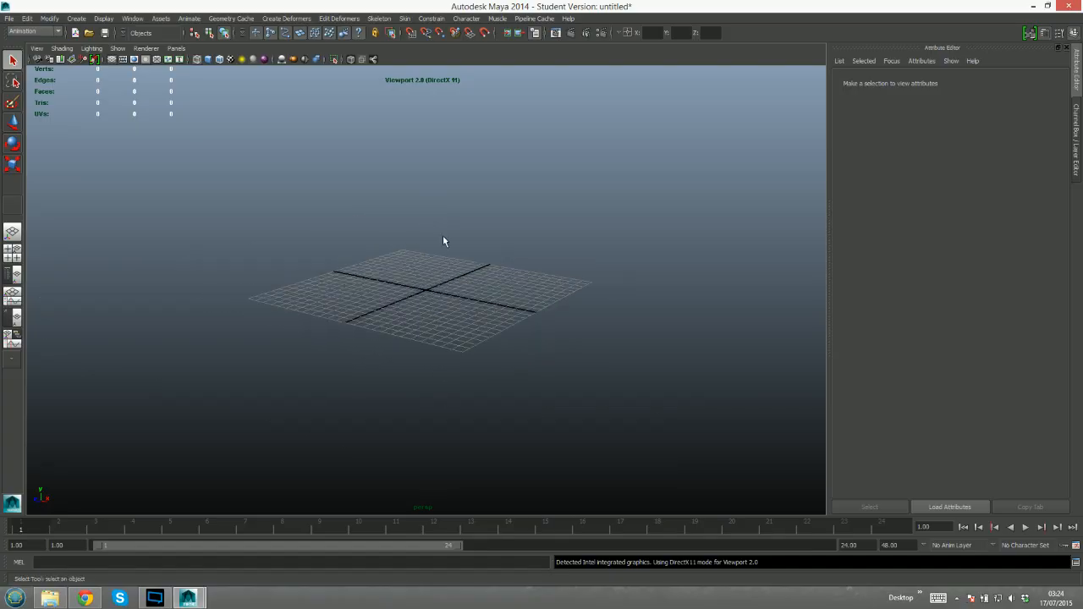
middle_click_drag(430, 209, 437, 290, "alt")
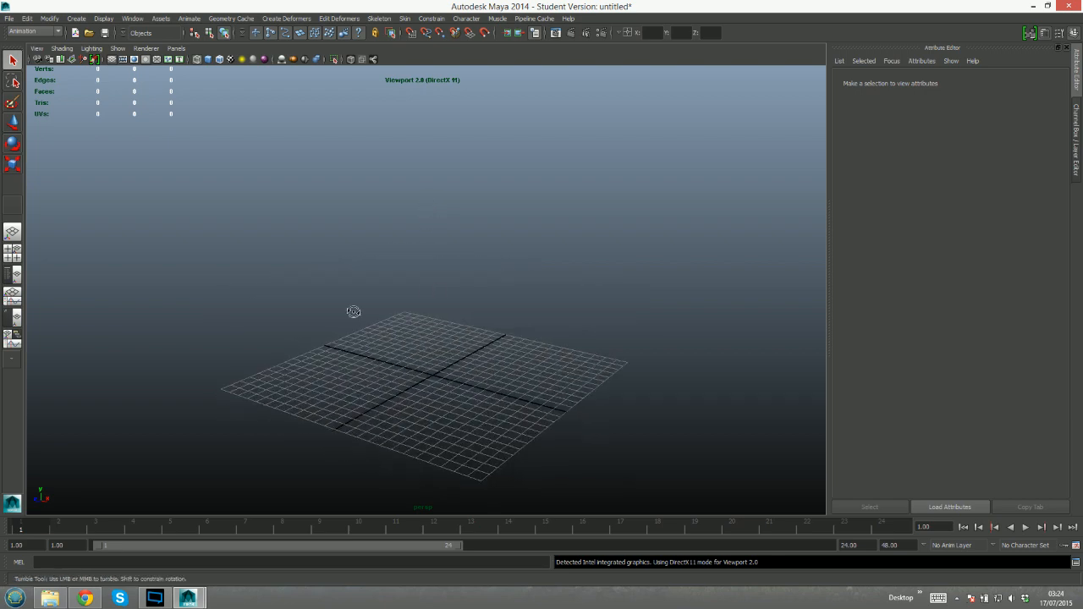
mouse_move(353, 312)
left_mouse_down("alt")
mouse_move(339, 316)
mouse_move(350, 292)
mouse_move(353, 307)
left_mouse_up("alt")
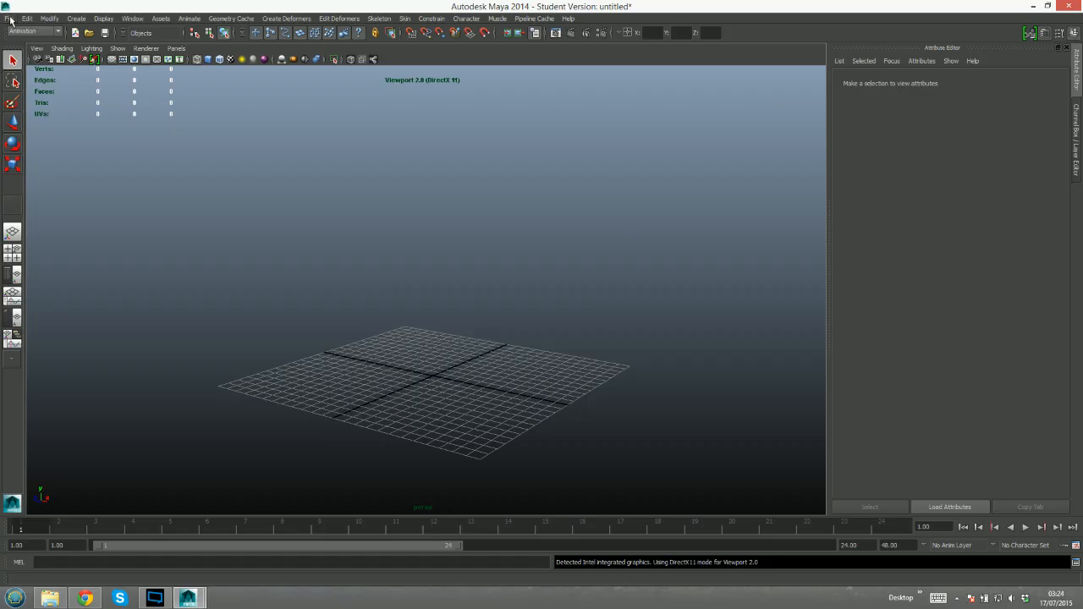
Import FitGanon00.fbx from the Lesson 1 folder of Animation School on the desktop
left_click(9, 20)
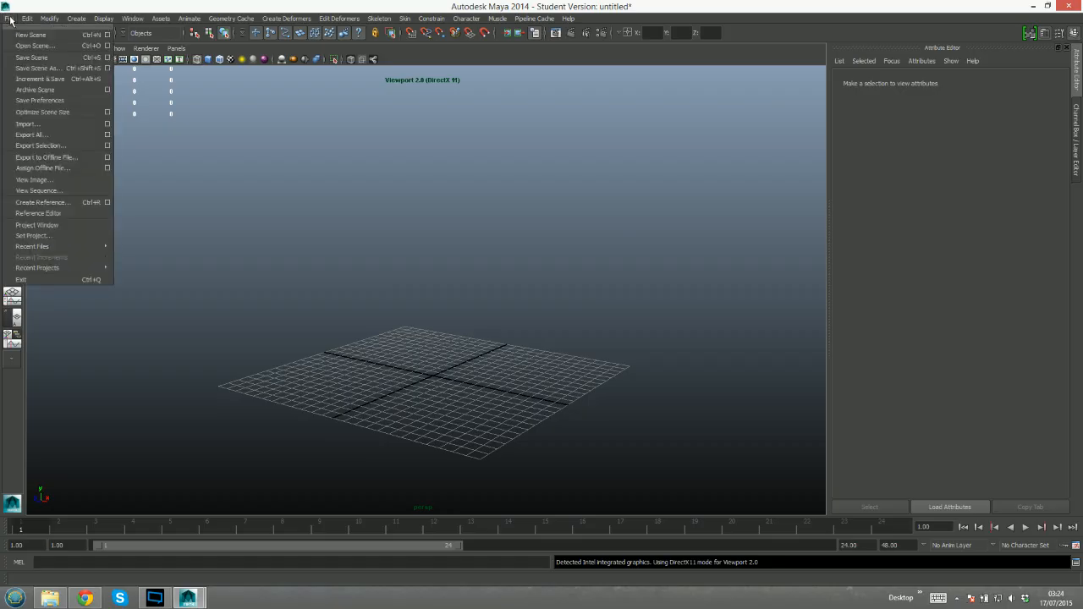
left_click(87, 123)
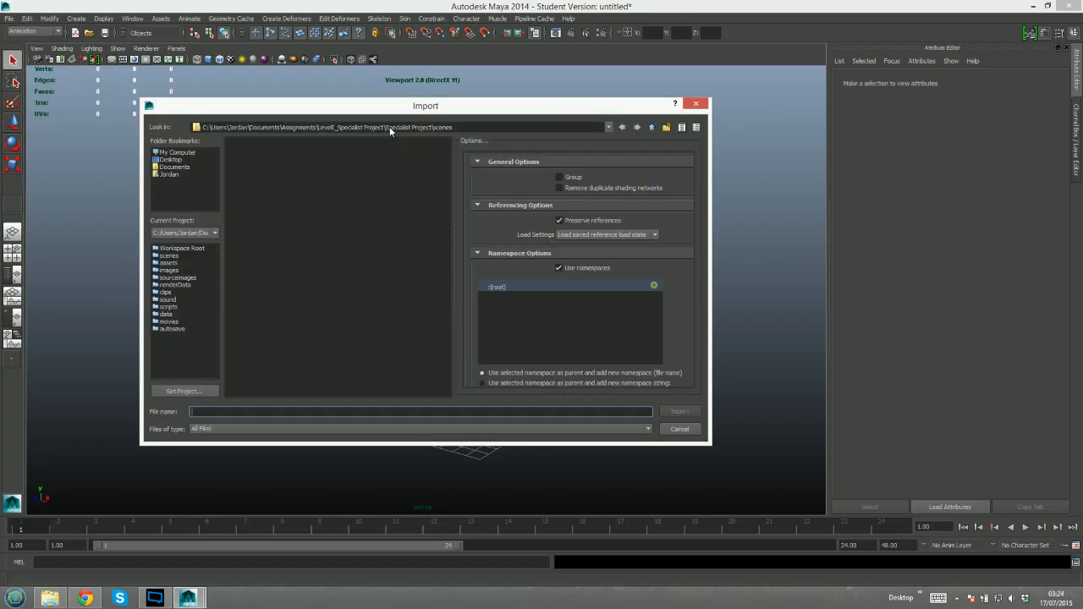
left_click(177, 160)
double_click(264, 144)
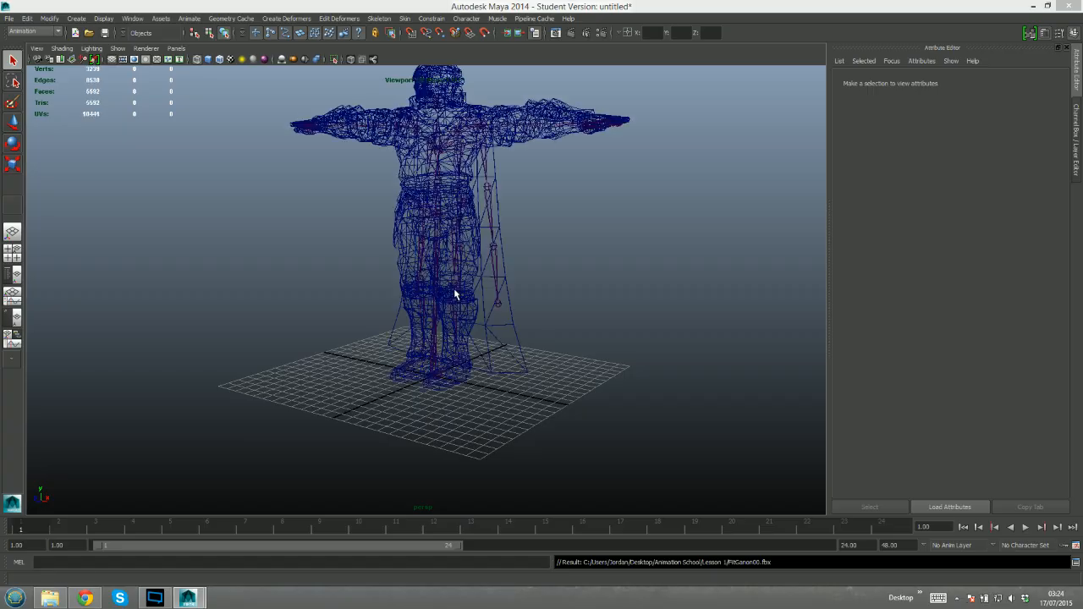
Display the imported character in the perspective view as a shaded model with its textures
left_click_drag(375, 288, 484, 238, "alt")
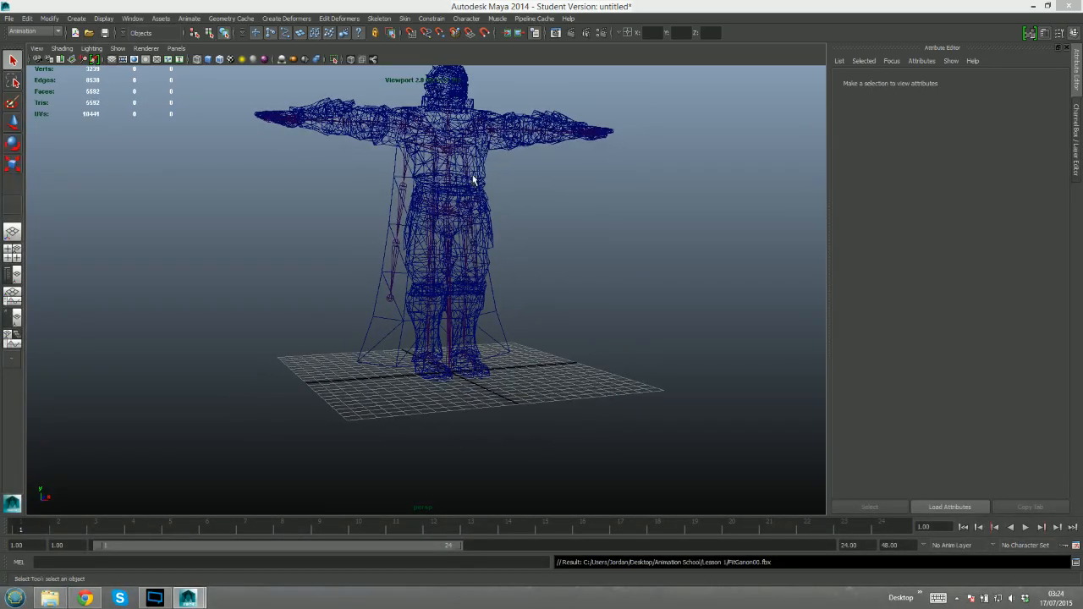
middle_click_drag(472, 180, 458, 275, "alt")
left_click_drag(479, 254, 463, 296, "alt")
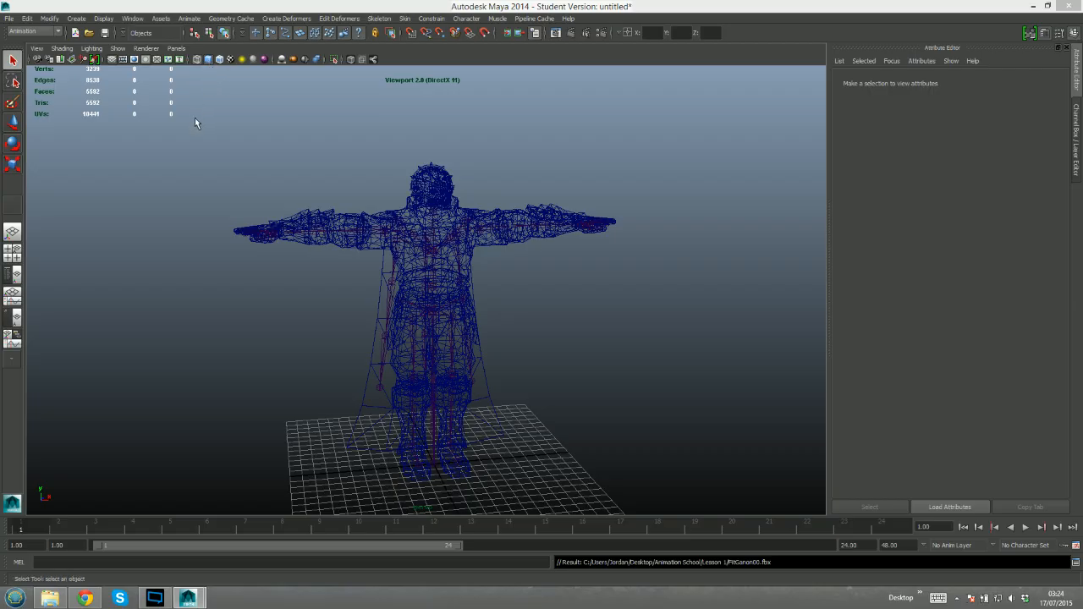
key("5")
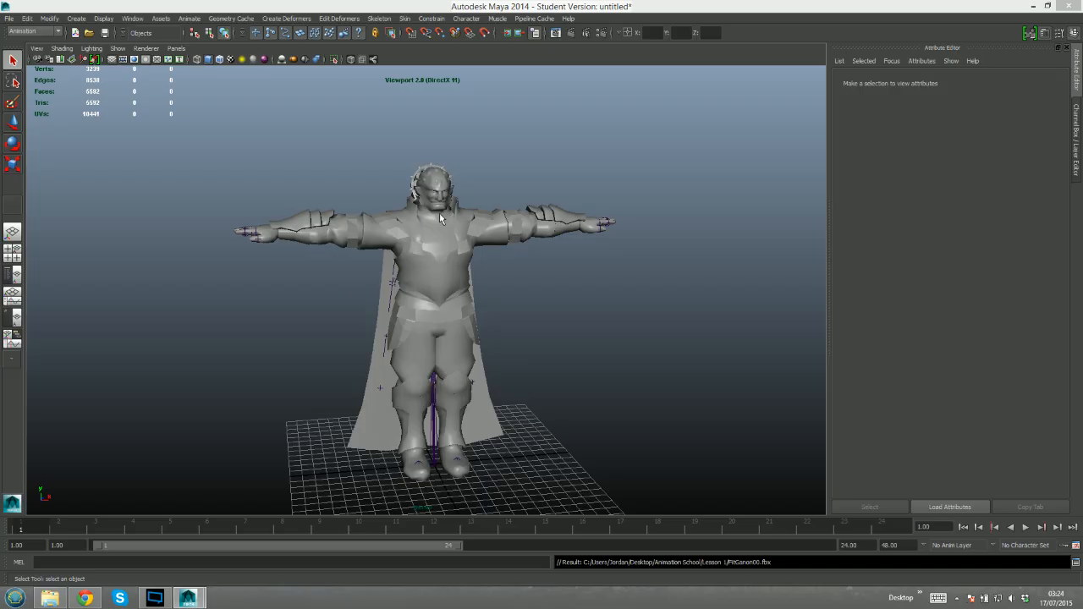
key("6")
mouse_move(441, 286)
left_mouse_down("alt")
mouse_move(446, 305)
mouse_move(427, 300)
mouse_move(457, 296)
mouse_move(441, 301)
mouse_move(445, 285)
left_mouse_up("alt")
middle_click_drag(460, 364, 482, 256, "alt")
left_click_drag(512, 161, 498, 217, "alt")
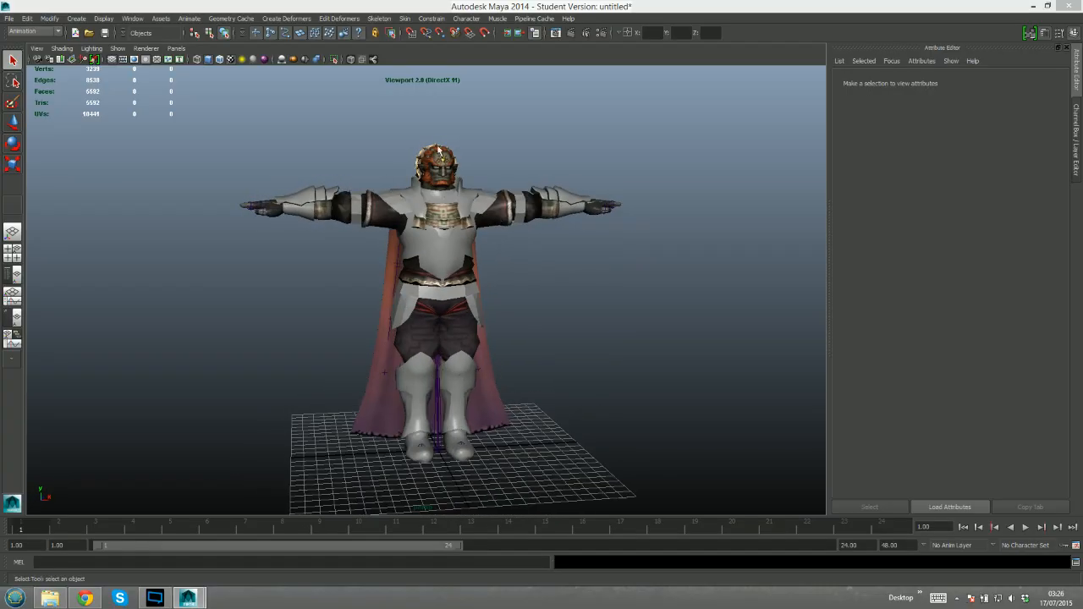
Turn on X-Ray Joints in the perspective view to show the skeleton through the character's mesh
left_click(374, 60)
left_click_drag(588, 230, 550, 262, "alt")
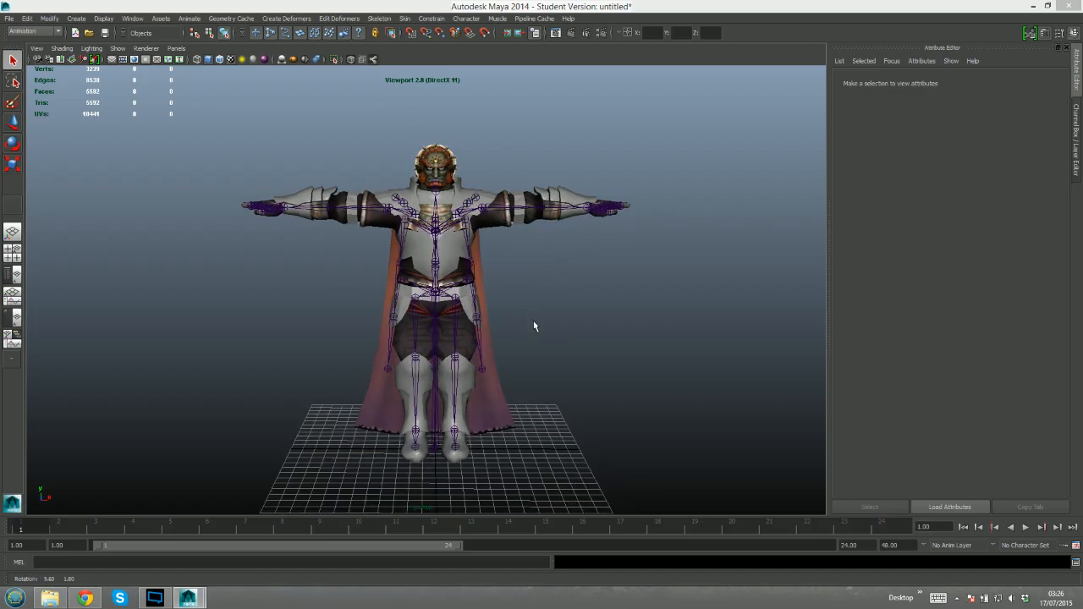
left_click_drag(533, 321, 553, 275, "alt")
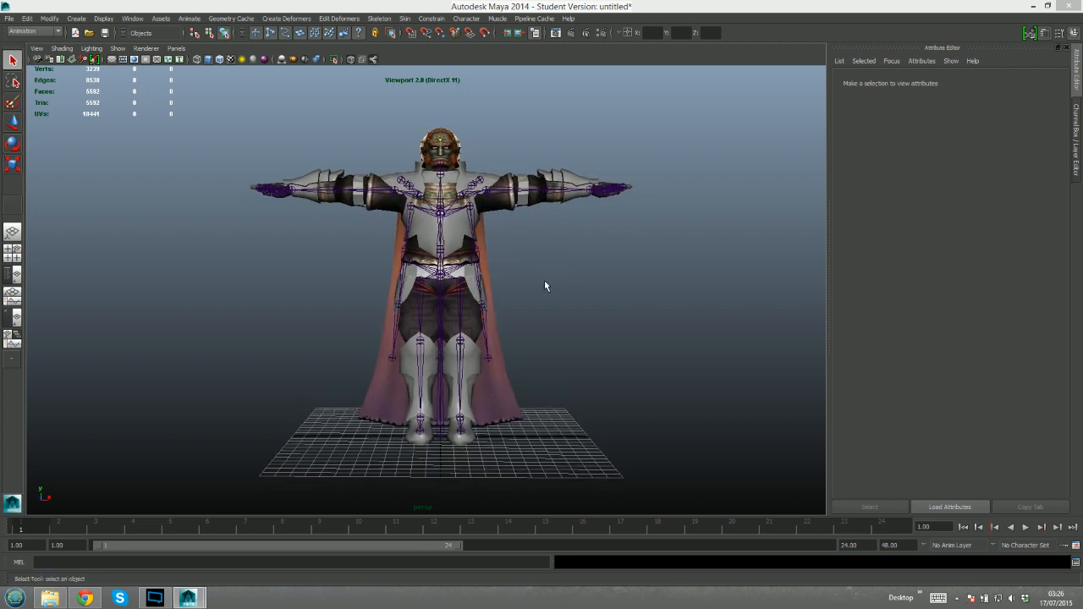
left_click_drag(526, 276, 530, 234, "alt")
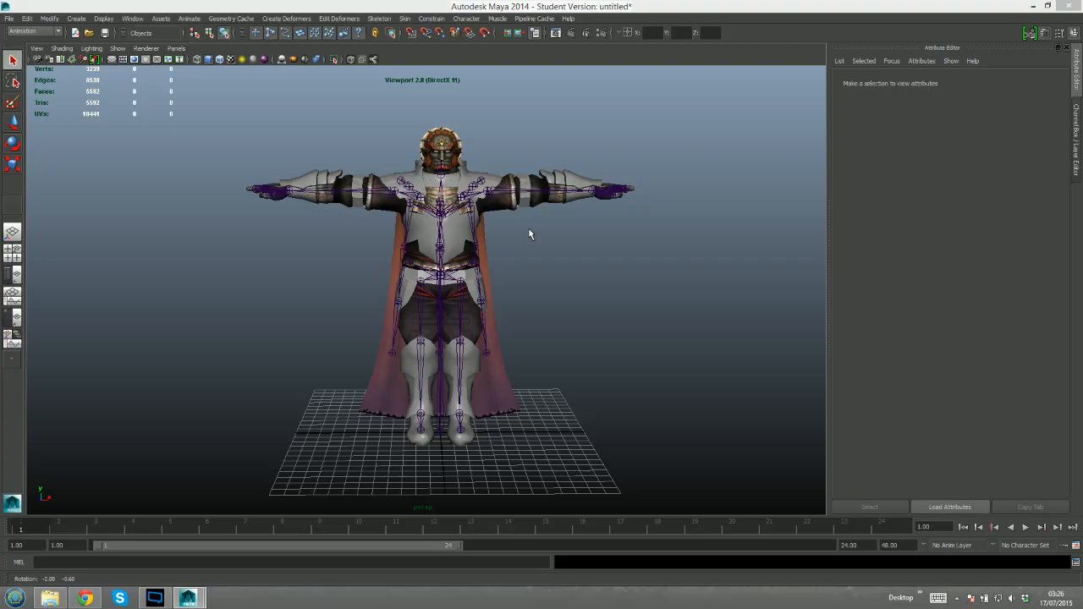
left_click_drag(539, 218, 501, 236, "alt")
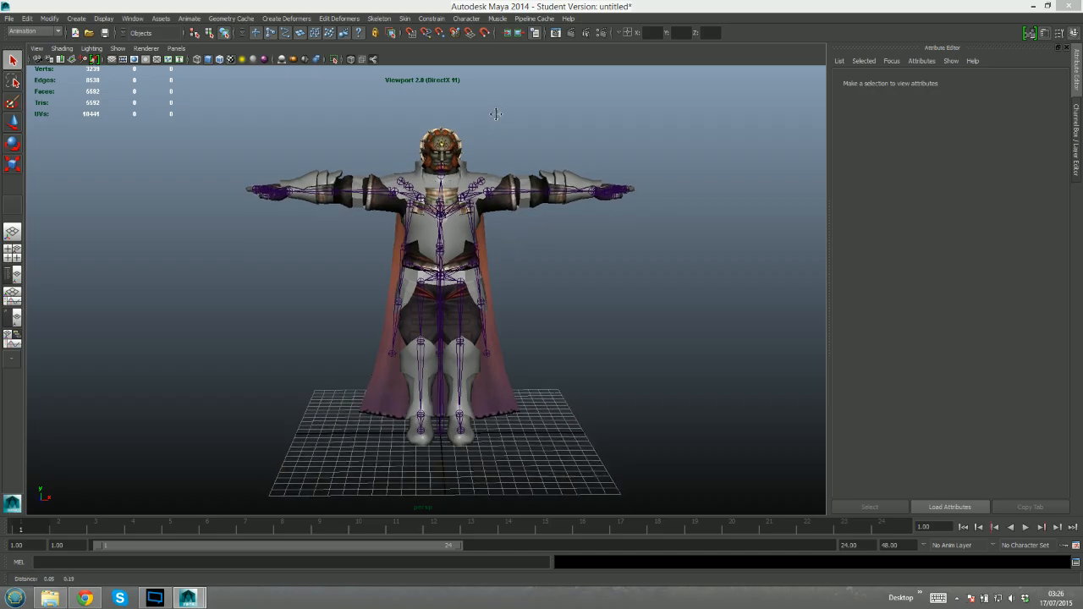
middle_click_drag(497, 111, 495, 127, "alt")
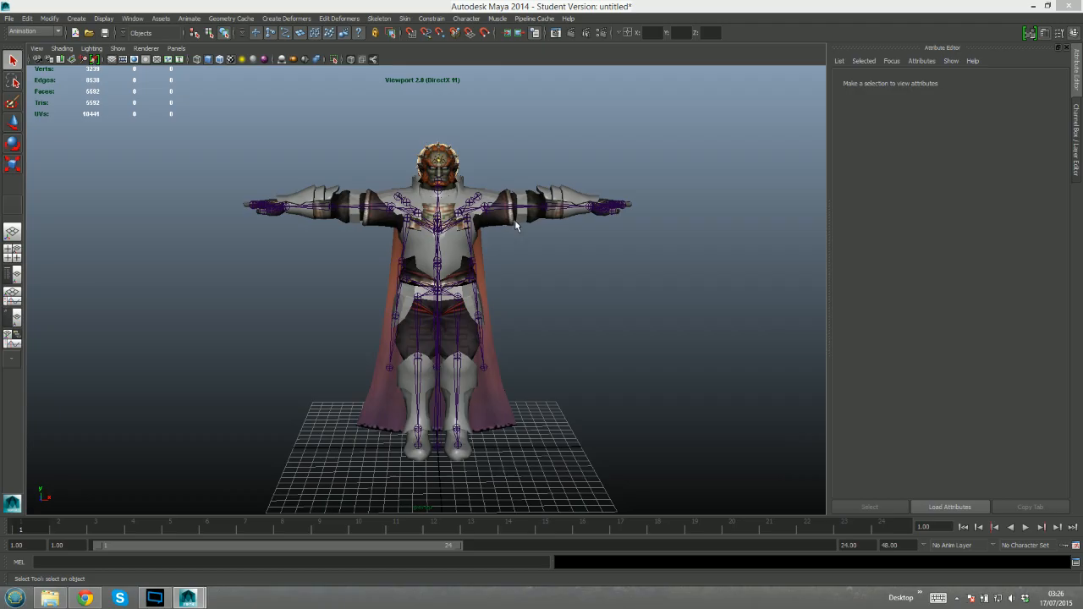
Open the HumanIK character controls and start a skeleton definition for a new character
left_click(385, 19)
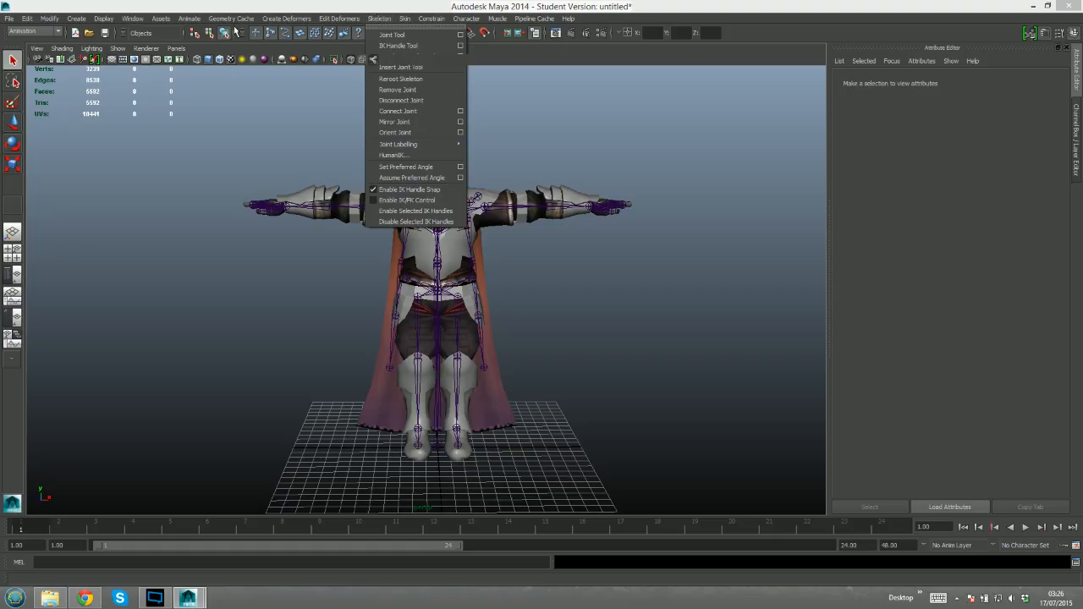
left_click(48, 32)
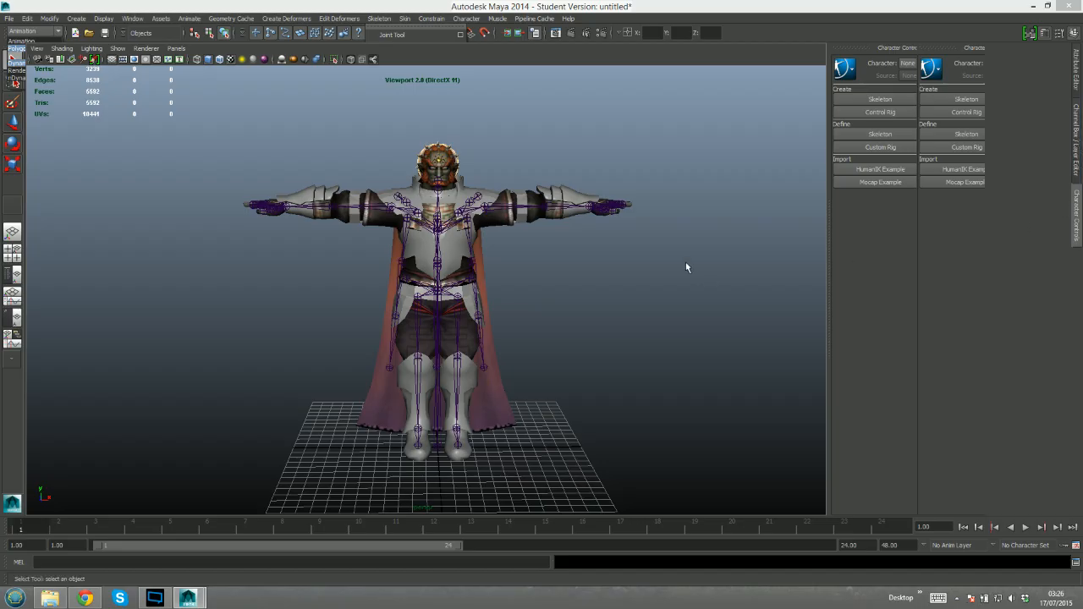
left_click(953, 137)
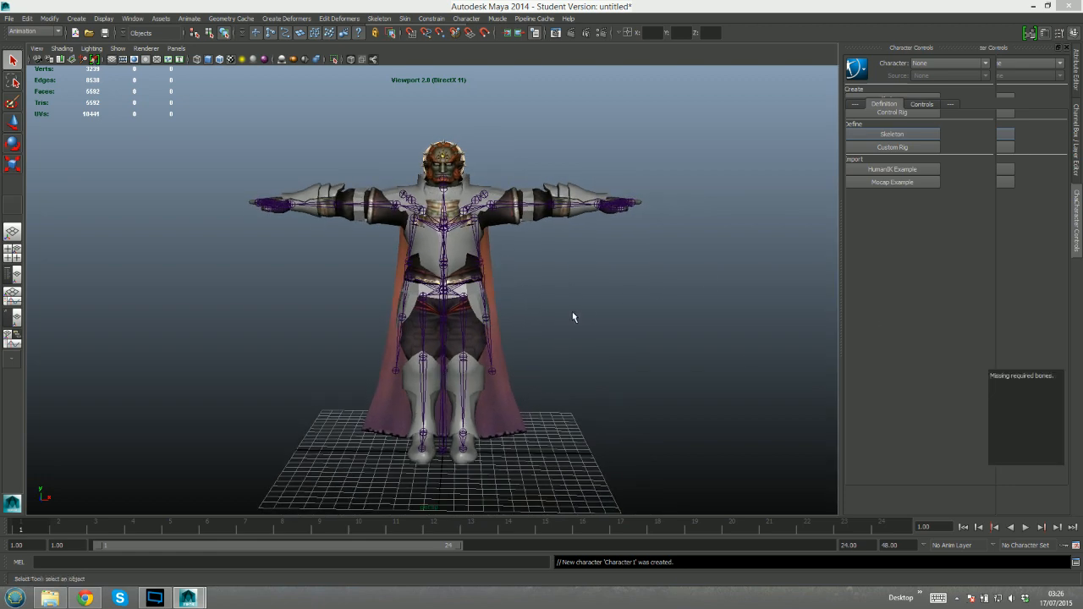
left_click_drag(573, 313, 542, 278, "alt")
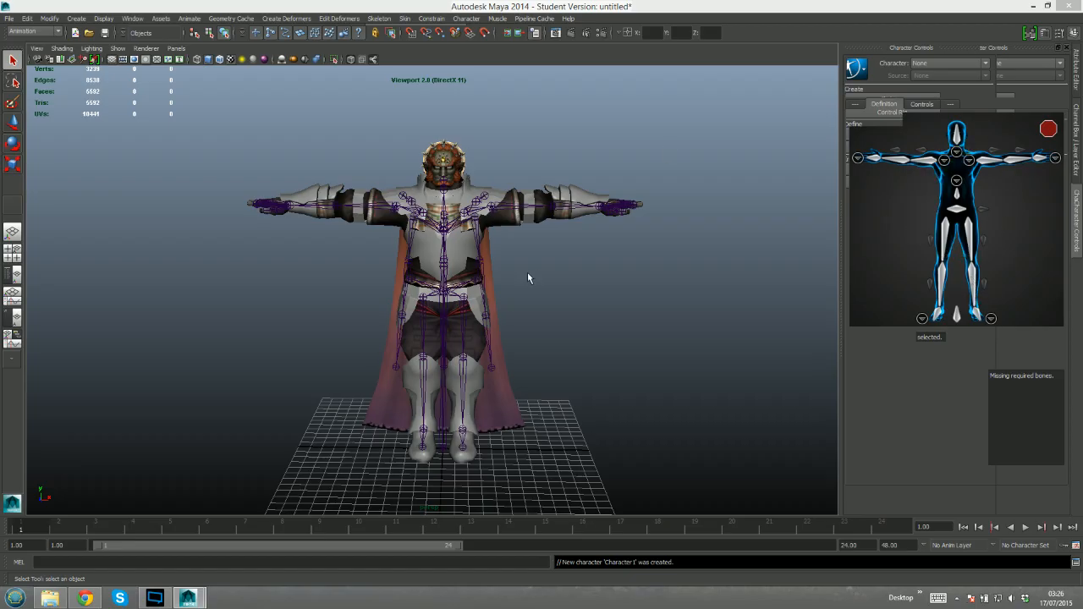
left_click_drag(528, 278, 526, 267, "alt")
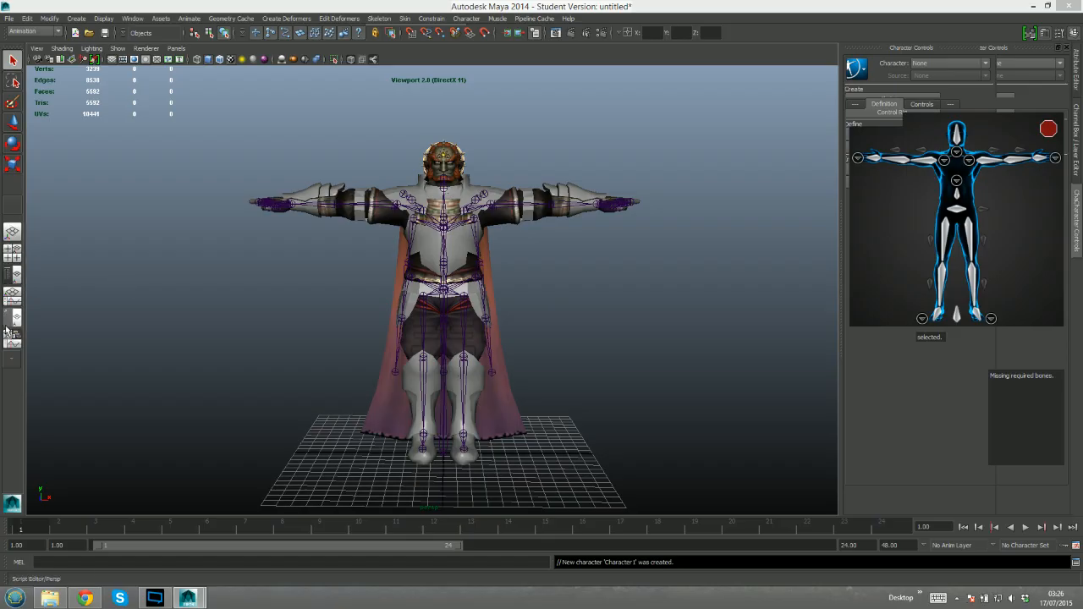
Switch to the four-view layout and display the top, front and side views shaded with textures
left_click(14, 257)
key("super")
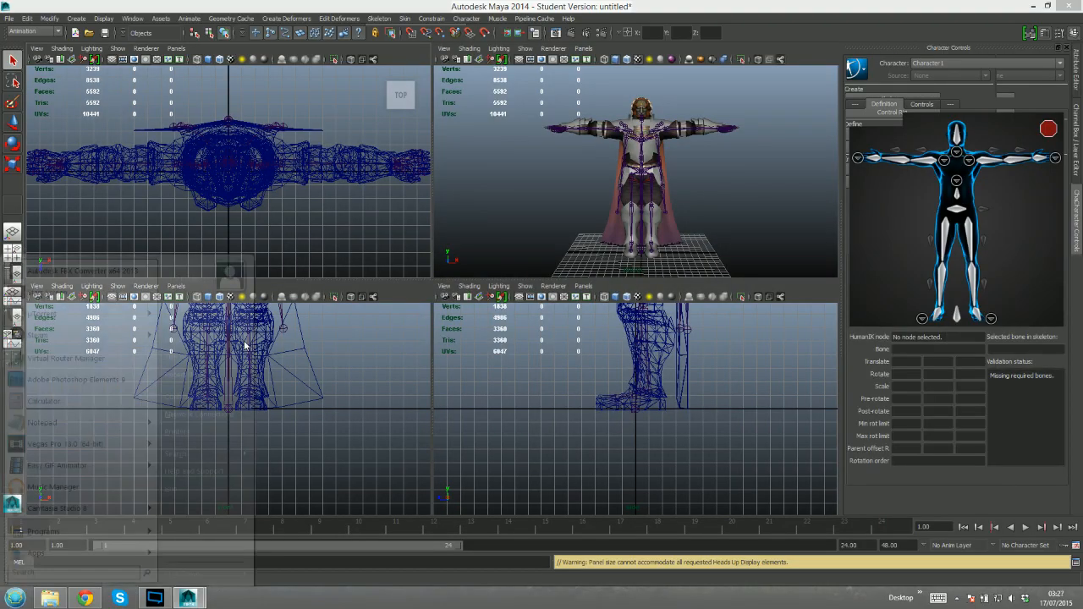
type("66")
left_click(262, 223)
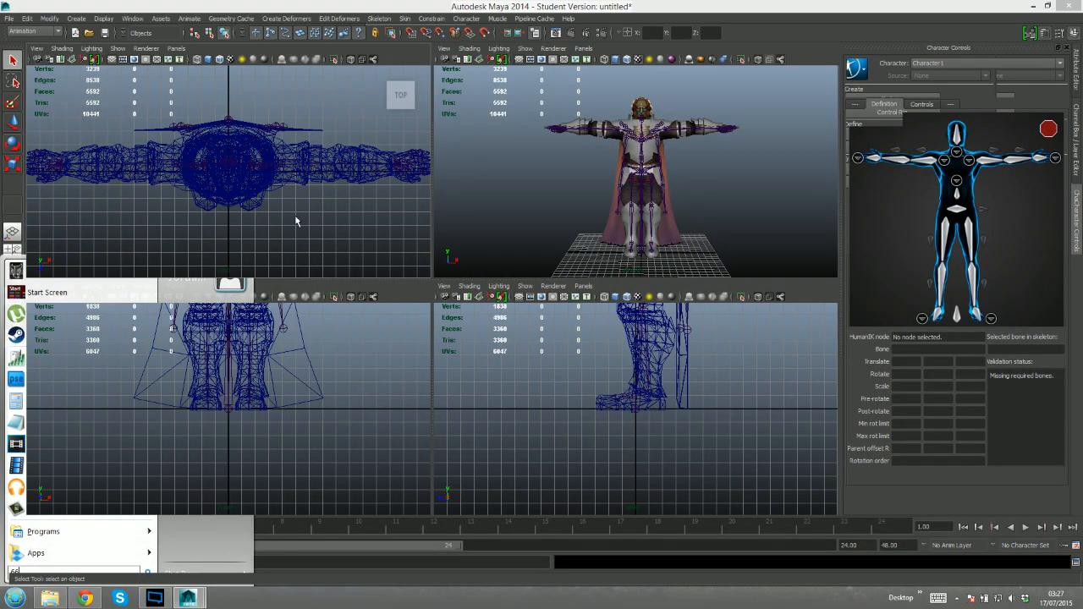
key("6")
left_click(343, 381)
key("6")
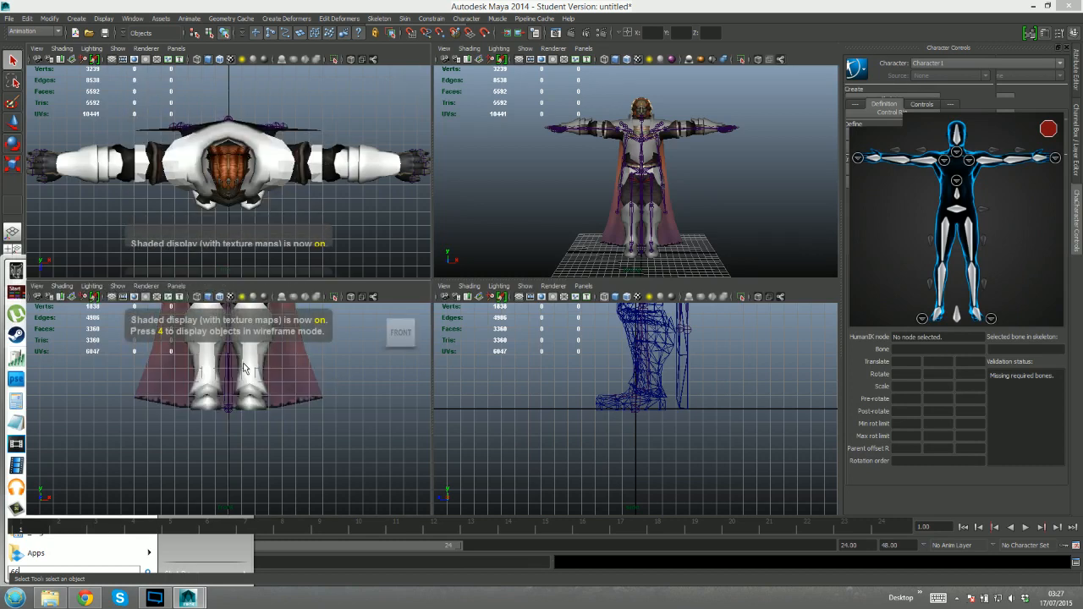
left_click(736, 414)
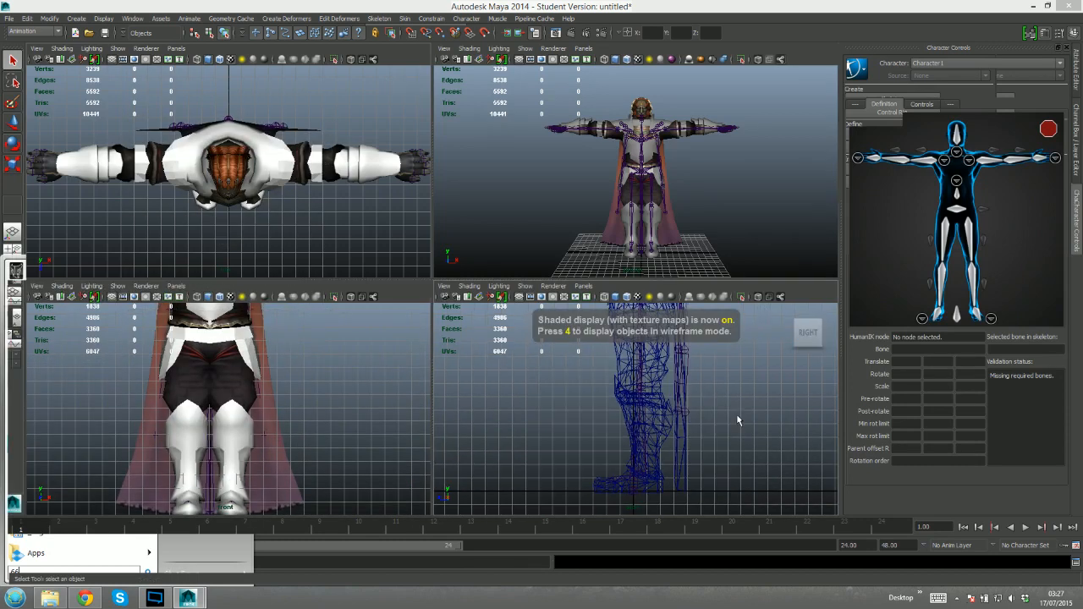
key("6")
middle_click_drag(729, 374, 731, 408, "alt")
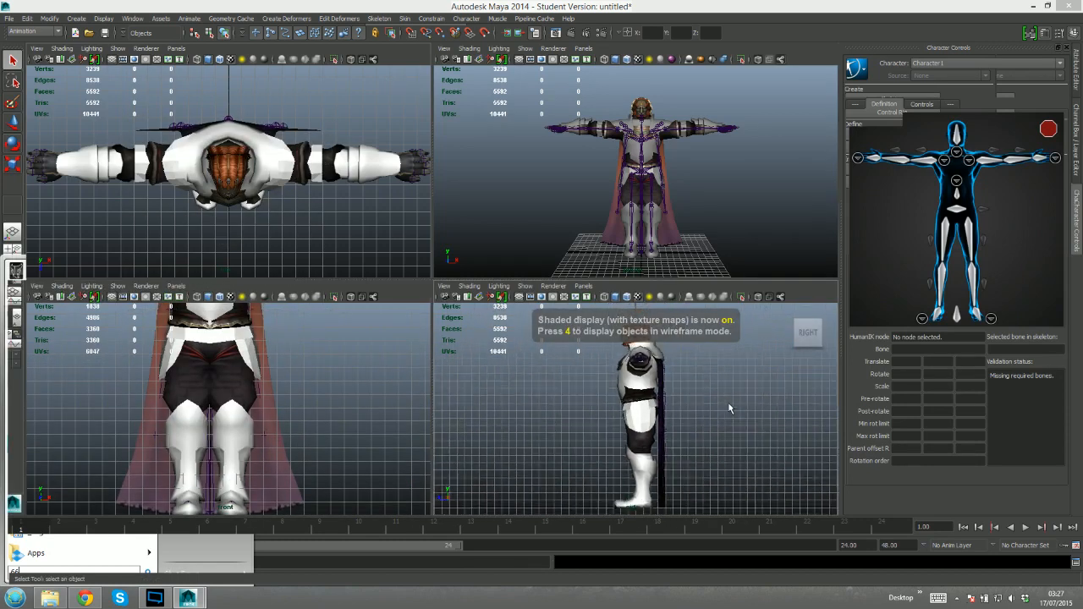
scroll(731, 409, "down", 2)
Return to a single perspective view, show the Outliner beside it and expand the TopN joint hierarchy down to HipN
left_click(678, 201)
key("space")
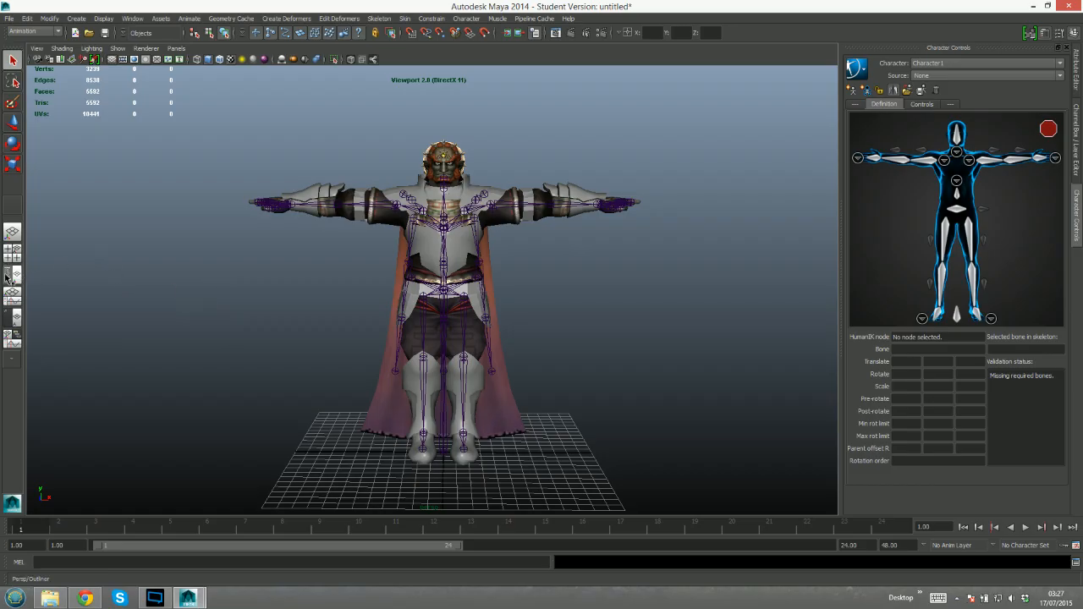
left_click(7, 275)
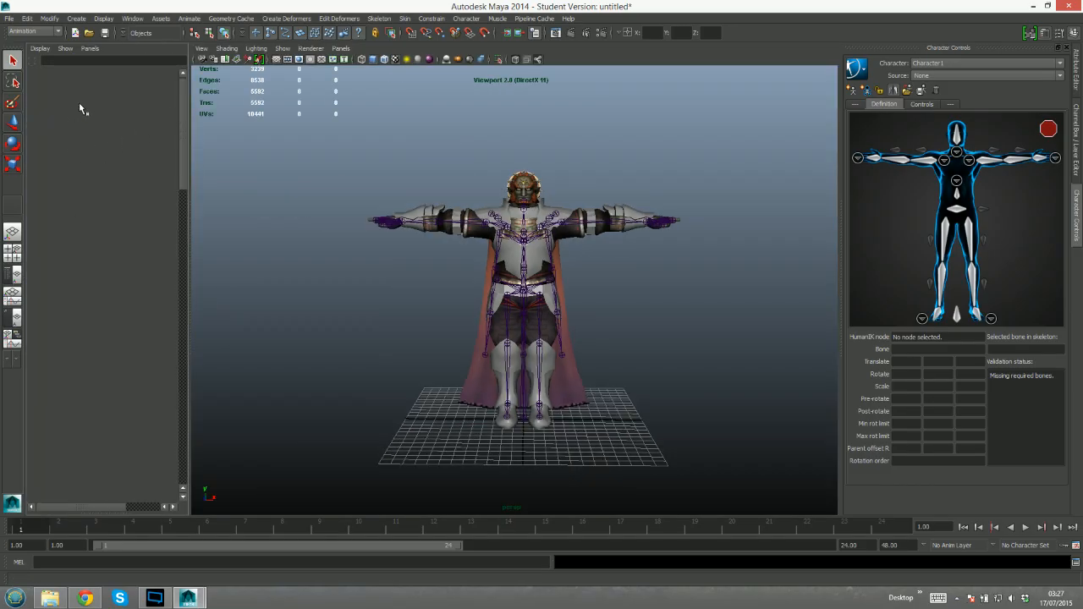
left_click(138, 20)
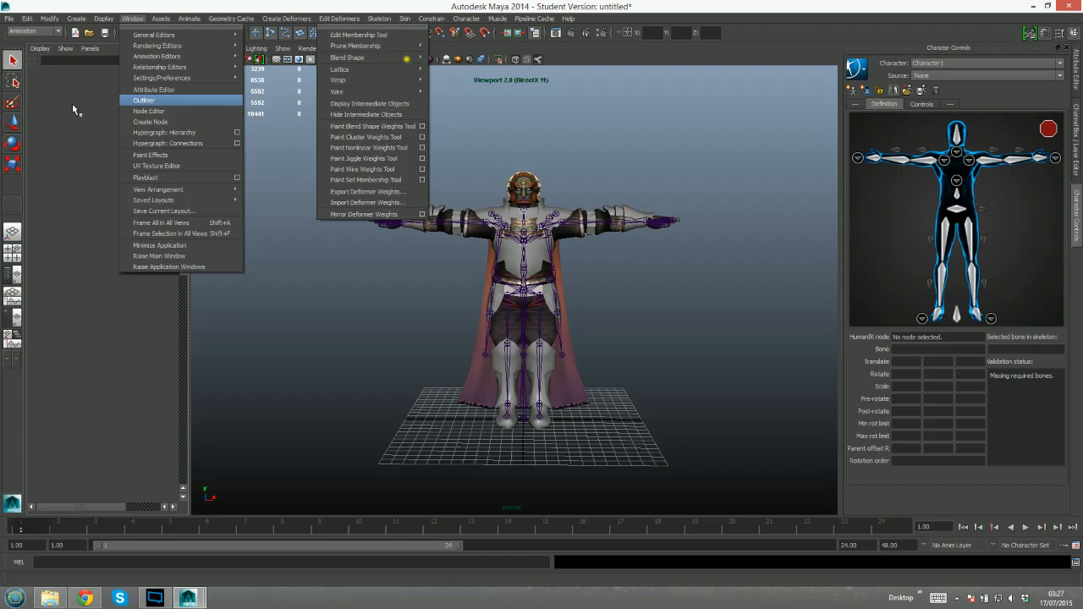
left_click_drag(111, 507, 121, 507)
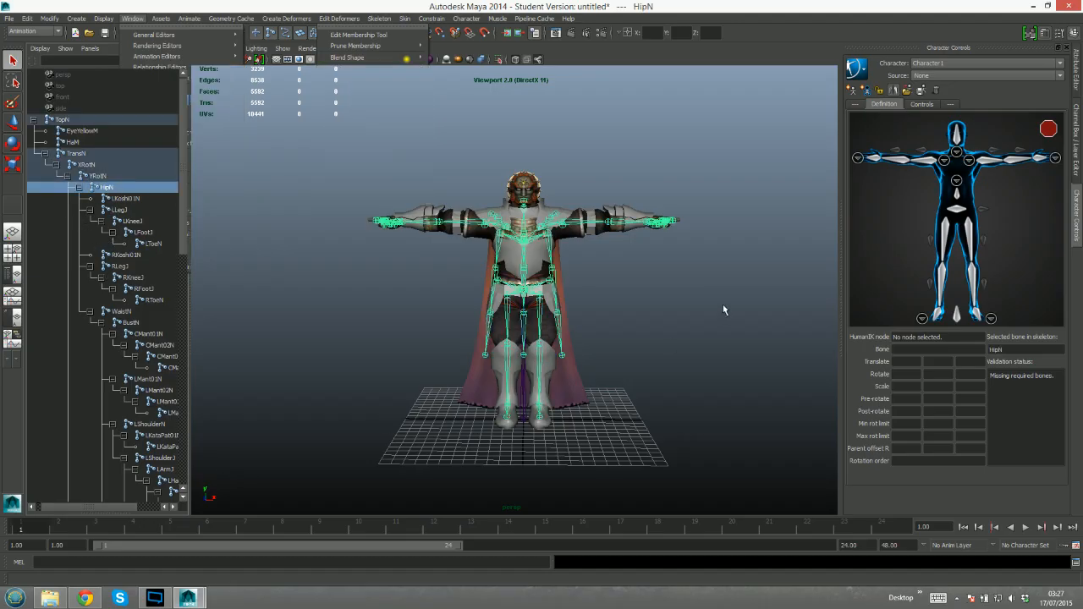
scroll(654, 253, "up", 3)
middle_click_drag(646, 259, 652, 253, "alt")
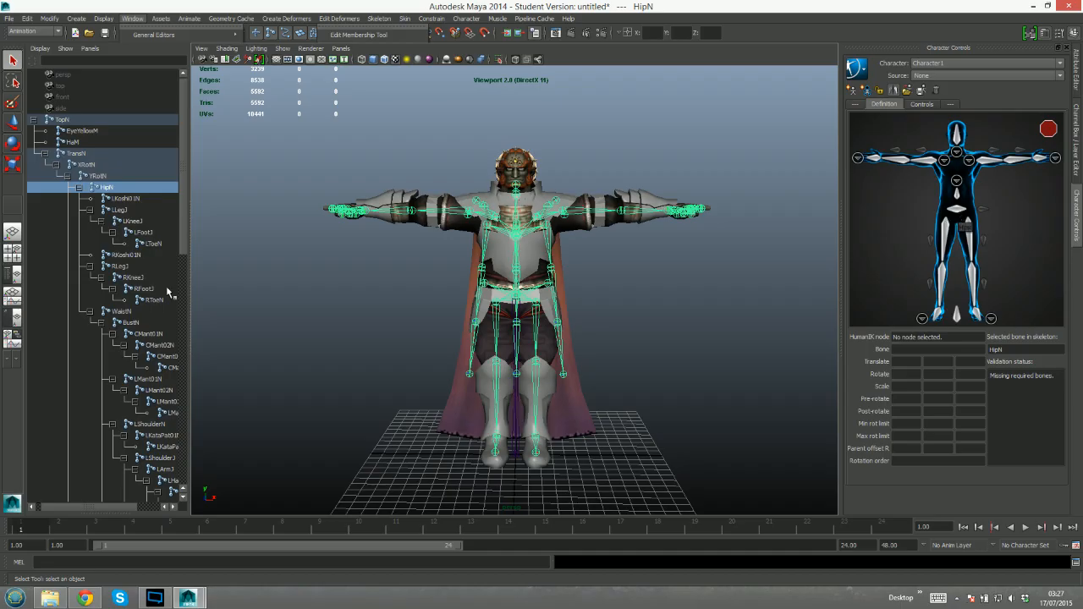
Assign the TransN joint to the Reference node of the HumanIK character definition
left_click(76, 153)
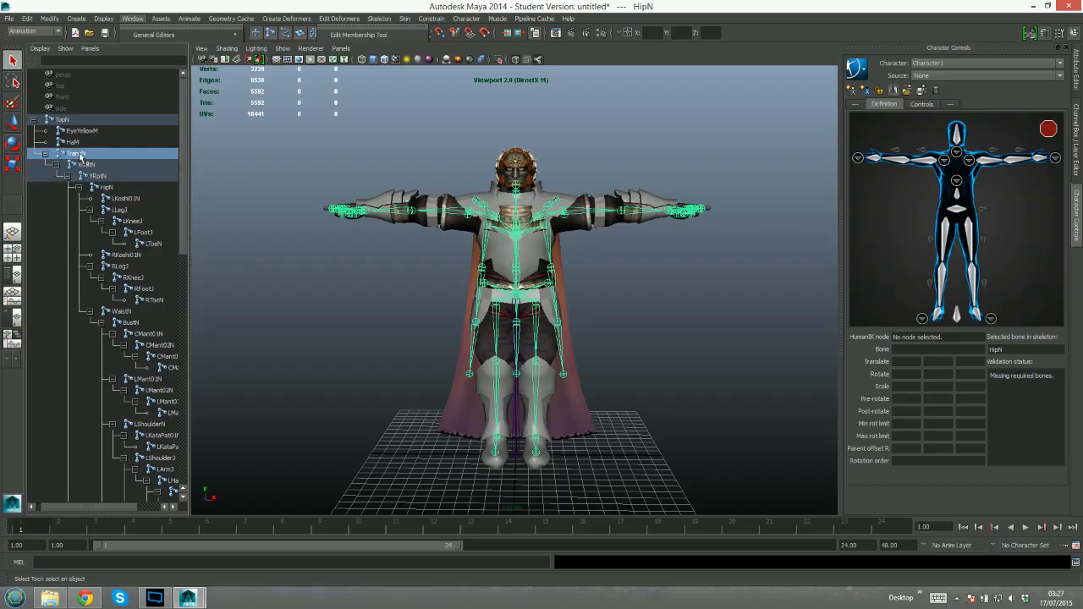
left_click(959, 315)
right_click(959, 316)
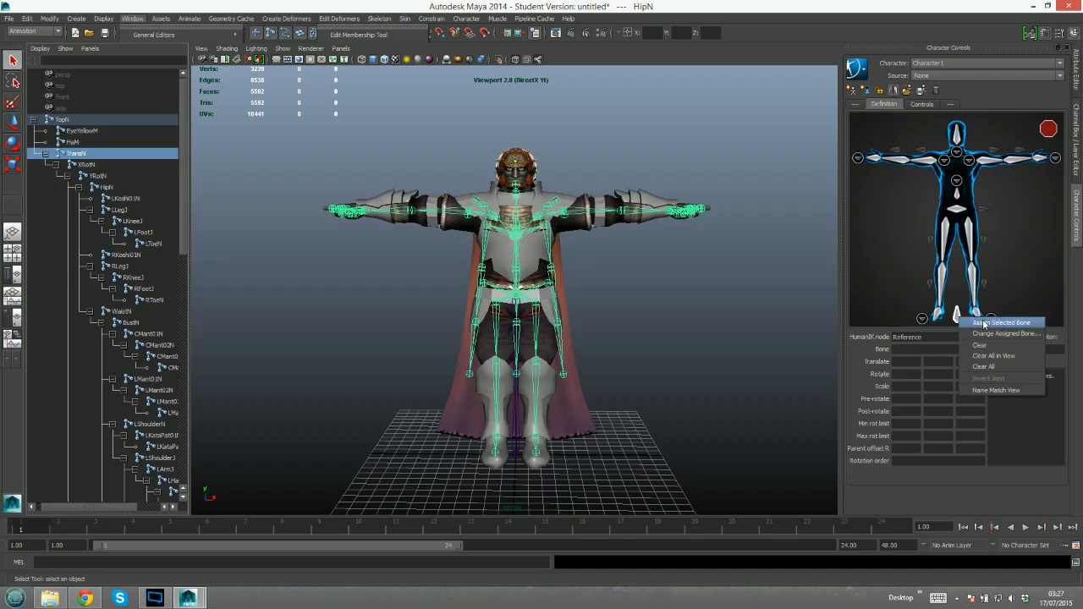
left_click(984, 323)
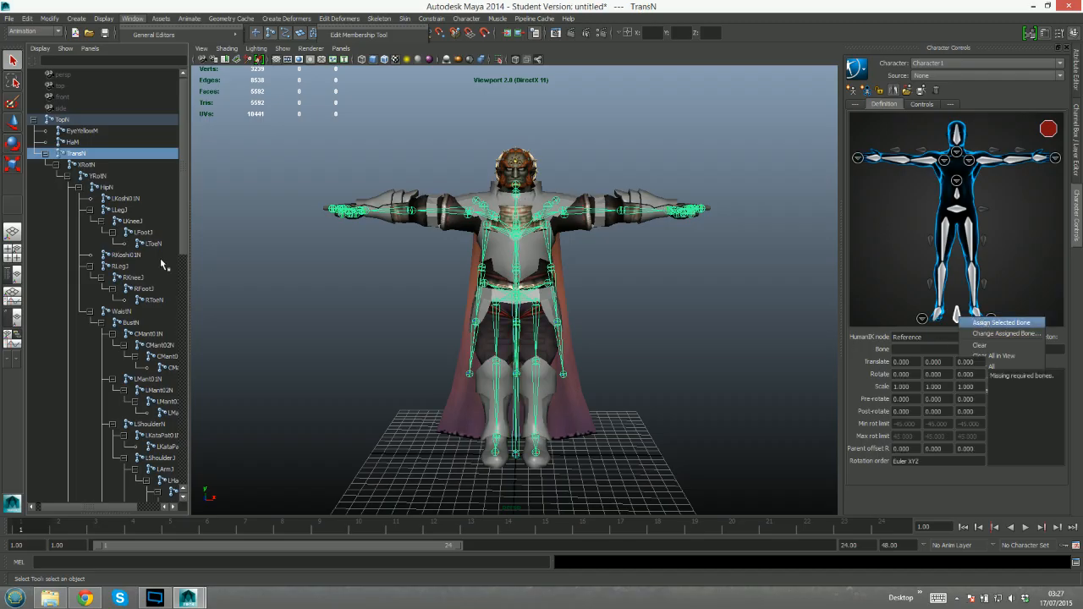
Assign the HipN joint to the Hips node of the HumanIK character definition
left_click(107, 187)
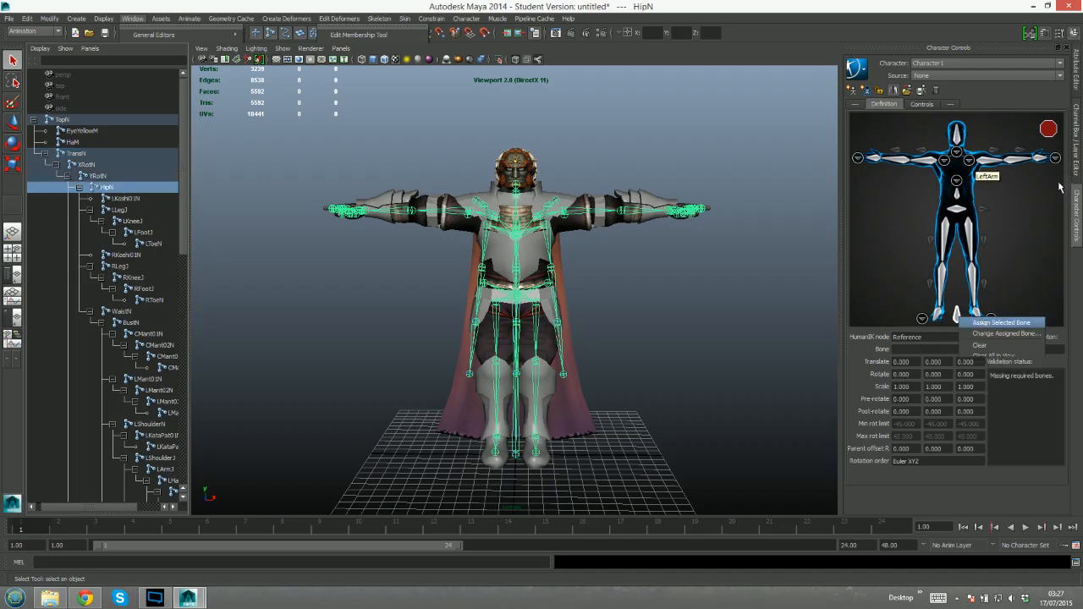
right_click(962, 211)
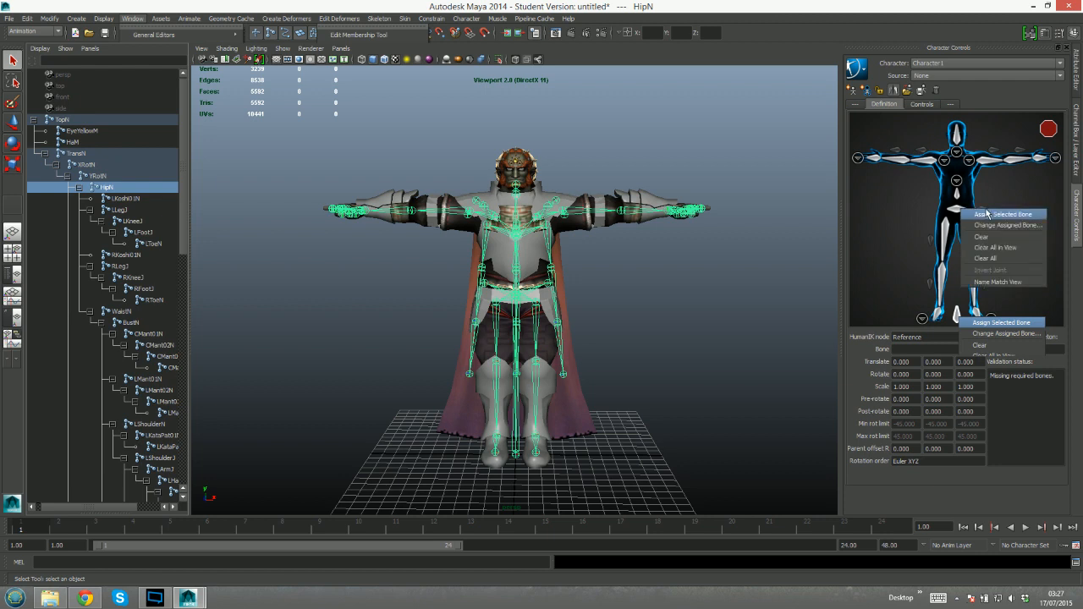
left_click(986, 213)
Assign the RLegJ joint to the RightUpLeg node and the LLegJ joint to the LeftUpLeg node
left_click(498, 323)
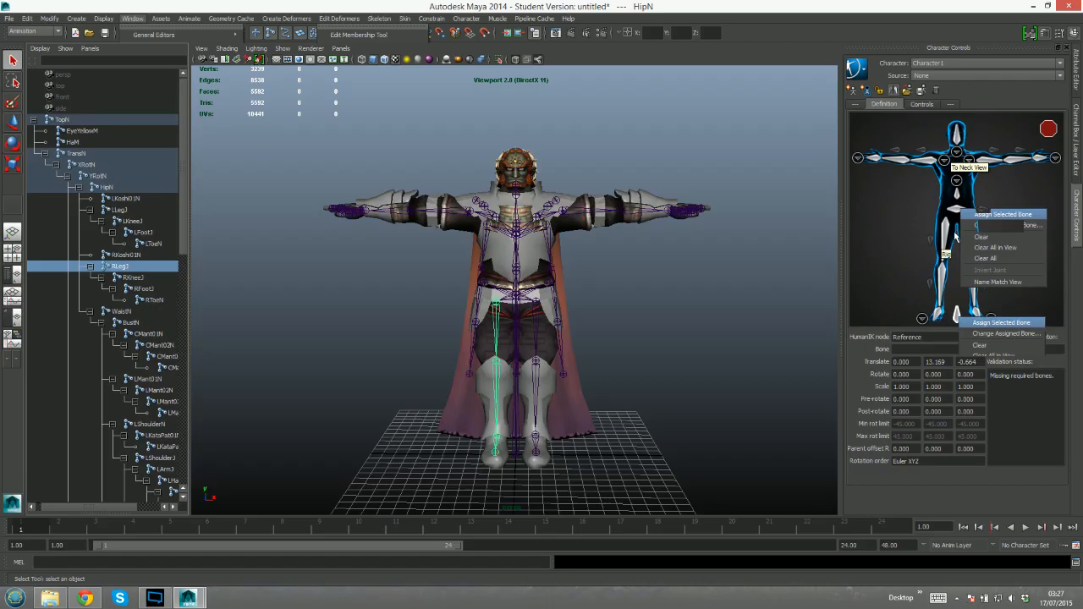
left_click(944, 238)
right_click(947, 239)
left_click(990, 242)
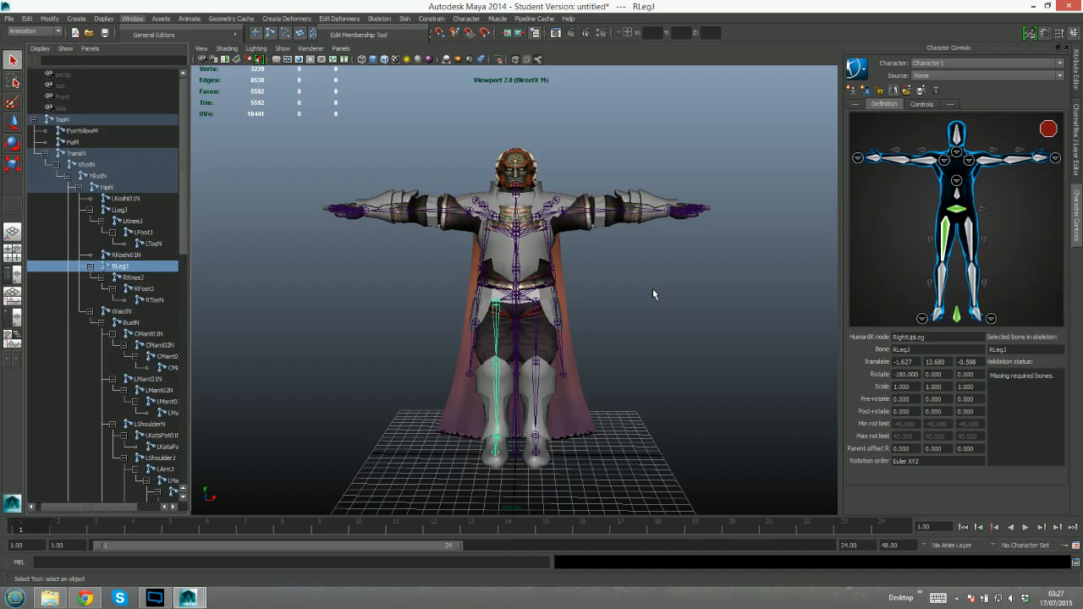
left_click(544, 336)
left_click(972, 234)
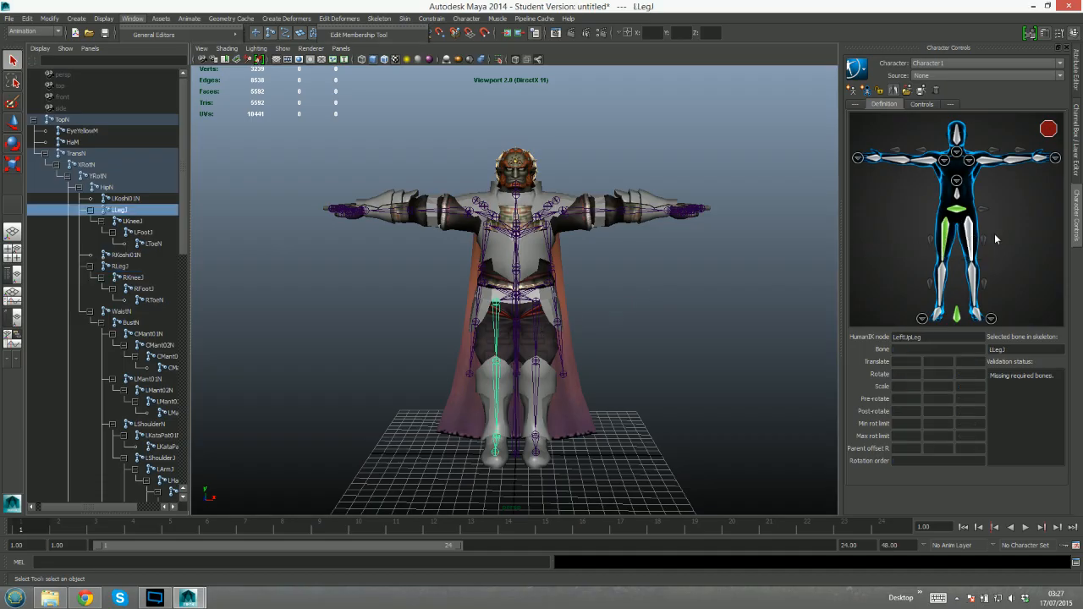
Assign the RKneeJ joint to the RightLeg node and the LKneeJ joint to the LeftLeg node
left_click(495, 383)
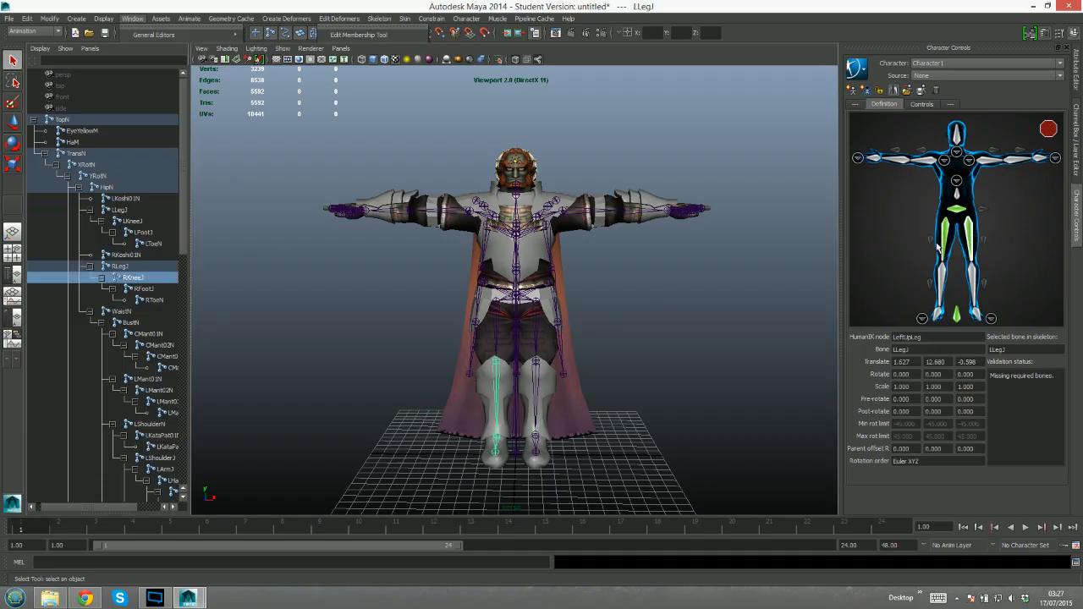
right_click(944, 279)
left_click(983, 282)
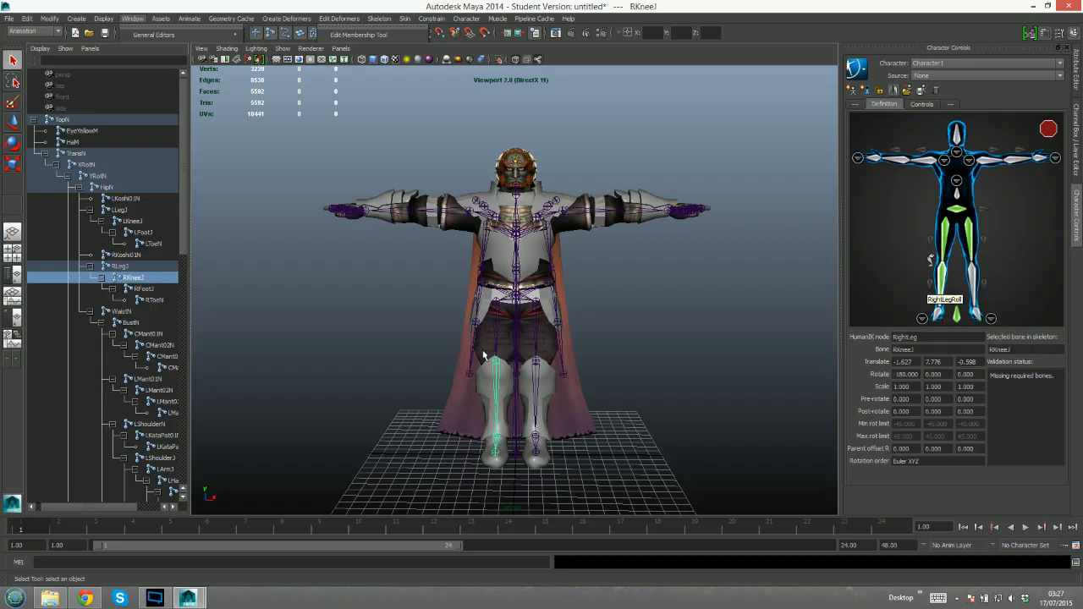
right_click(973, 272)
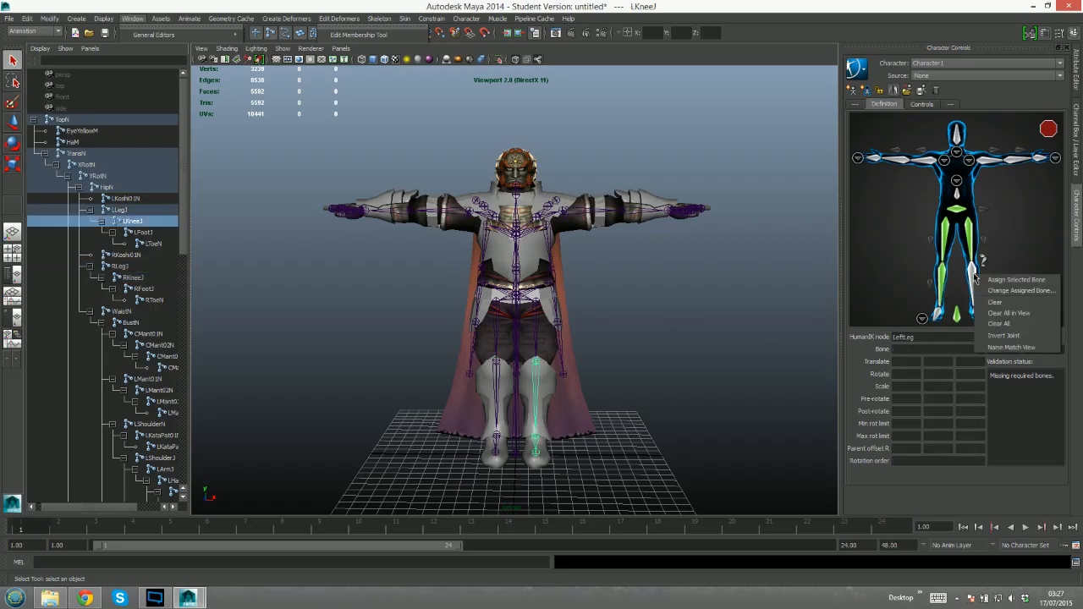
left_click(980, 283)
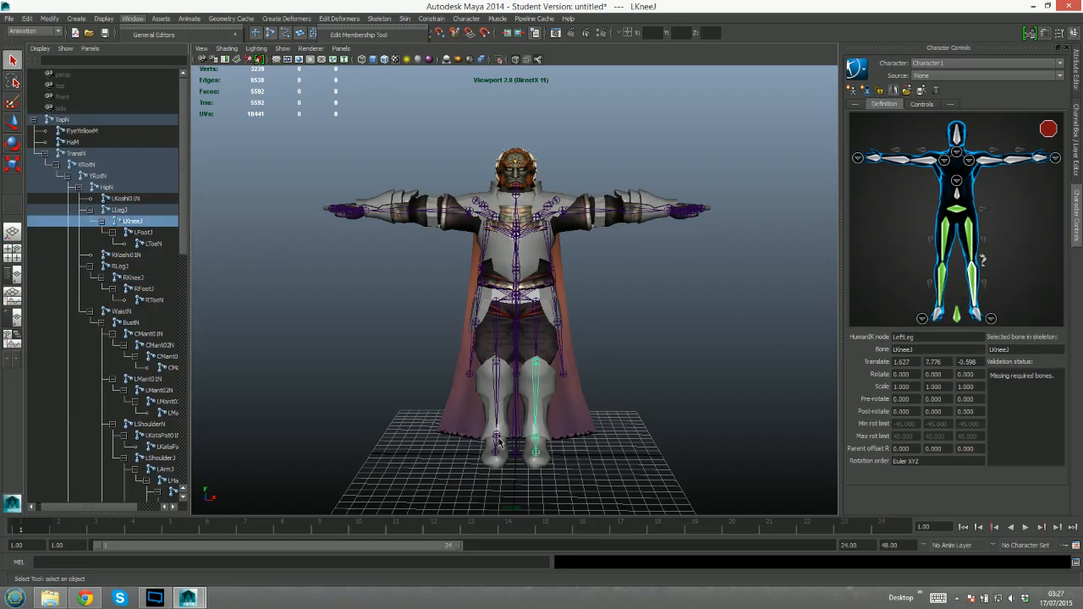
Assign the RFootJ joint to the RightFoot node and the LFootJ joint to the LeftFoot node
left_click(499, 438)
right_click(939, 321)
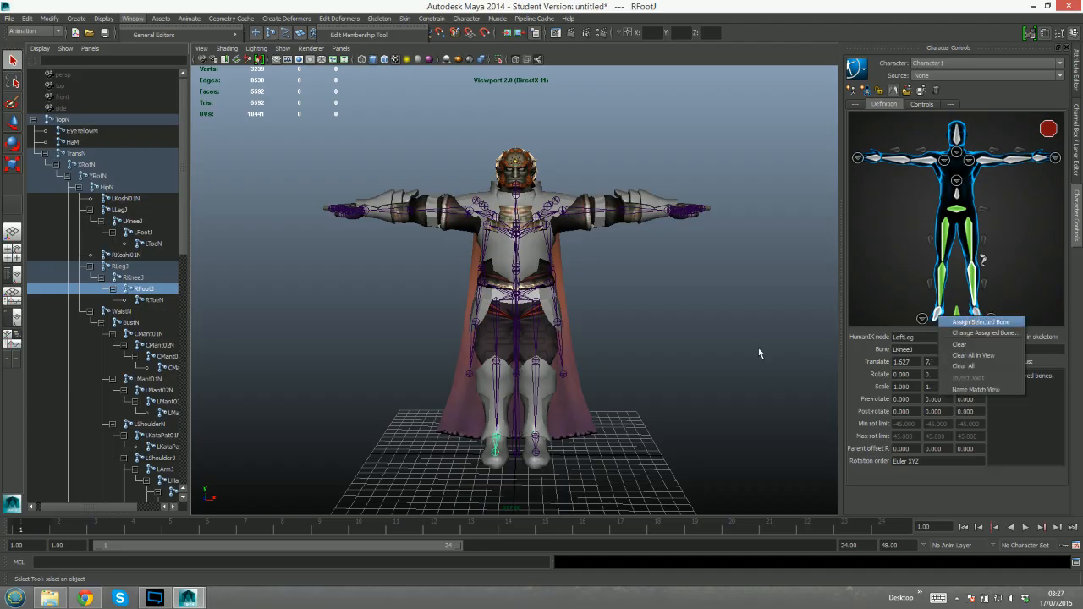
left_click(535, 442)
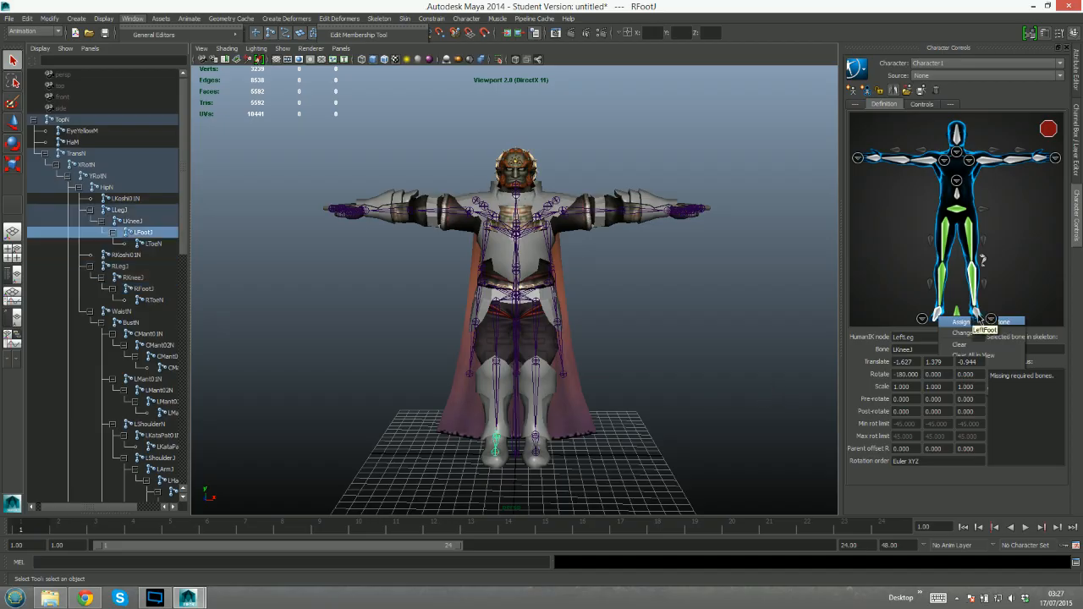
right_click(991, 318)
left_click(1007, 322)
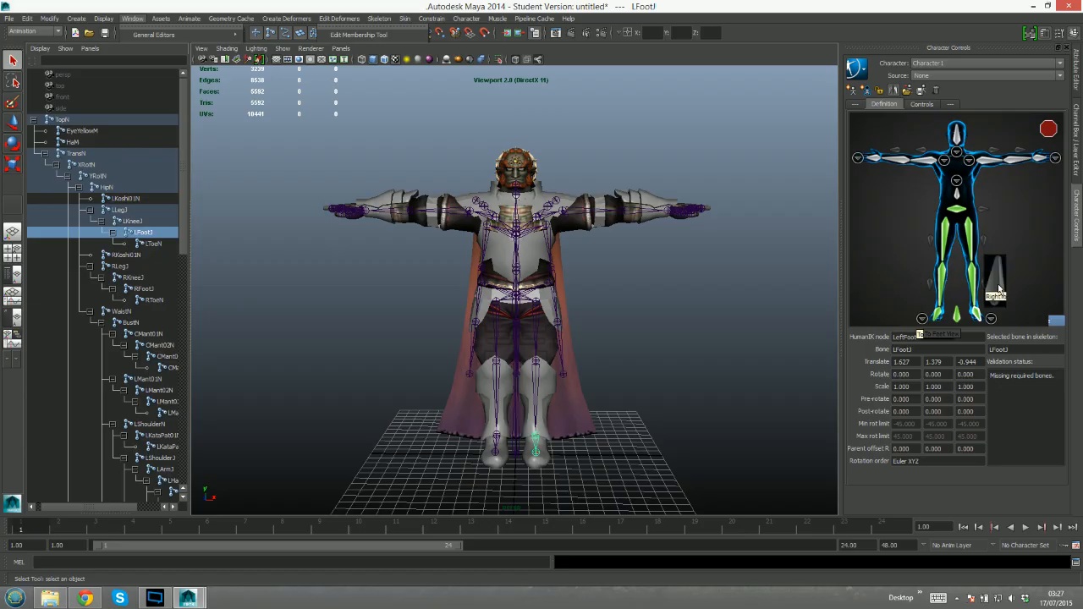
In the foot view, assign LToeN to LeftToeBase and RToeN to RightToeBase, and return to the full body view
key("Down")
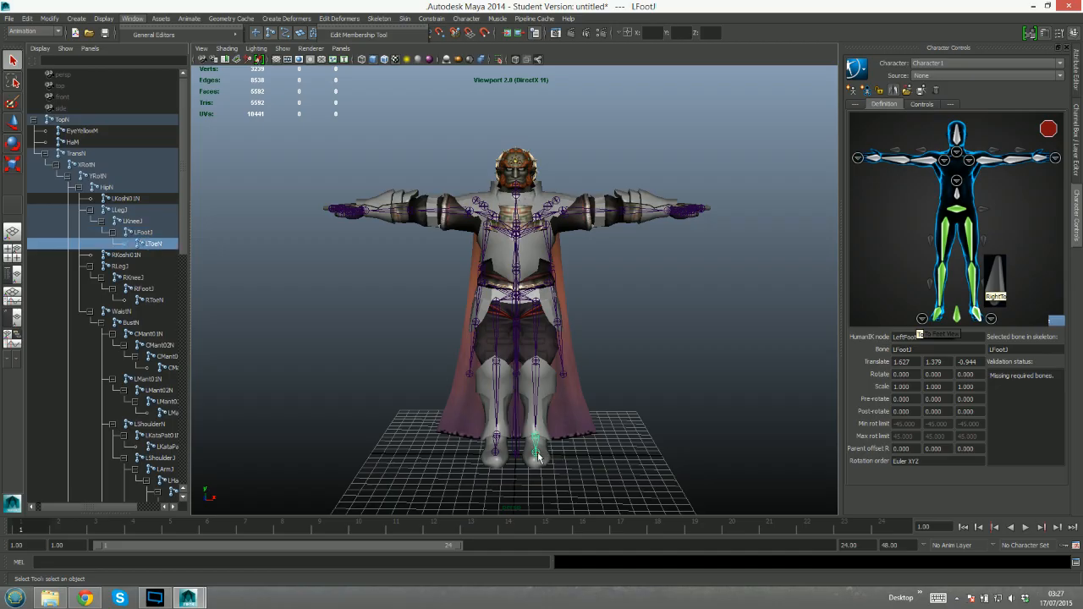
left_click(920, 293)
right_click(925, 280)
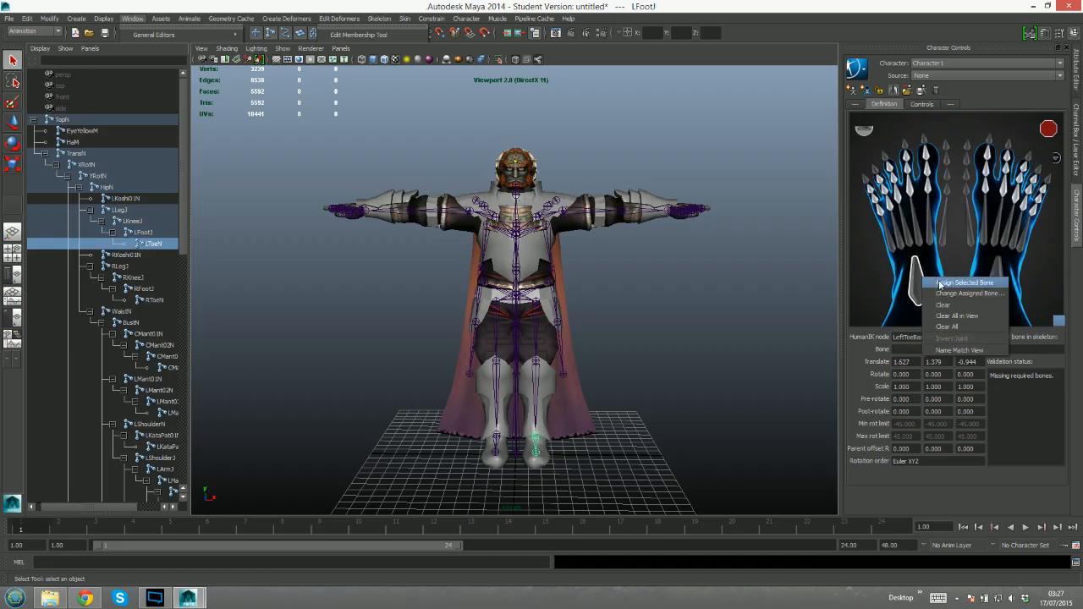
left_click(494, 453)
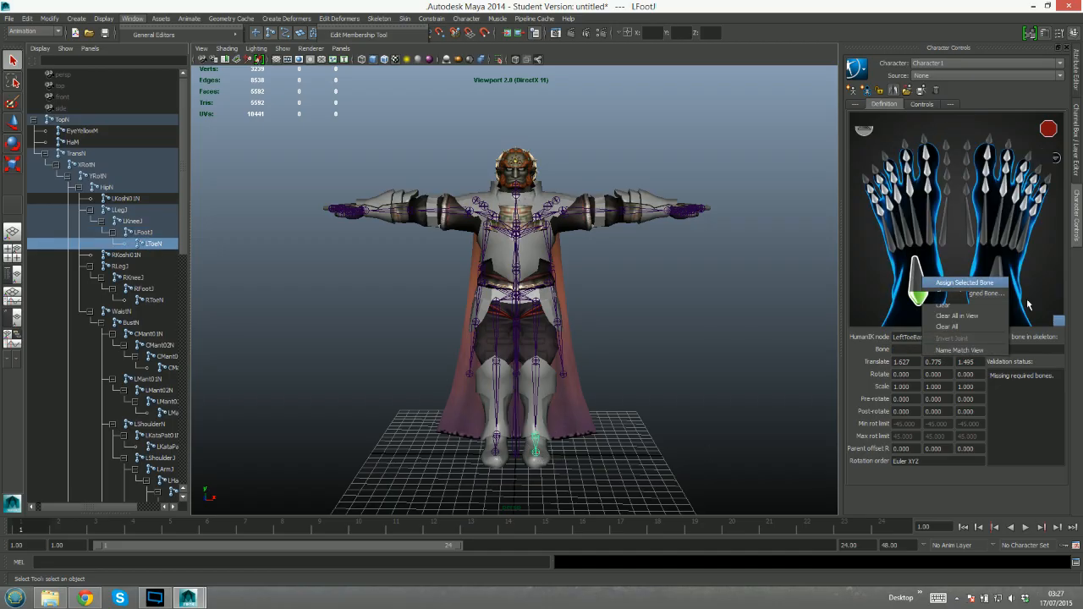
right_click(999, 279)
left_click(1039, 286)
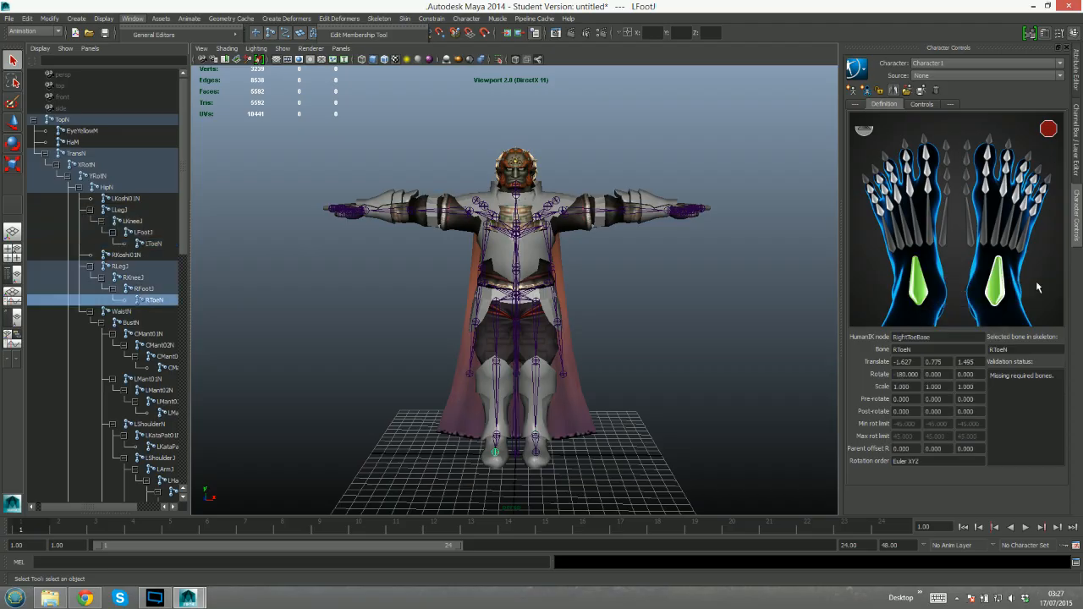
left_click(865, 133)
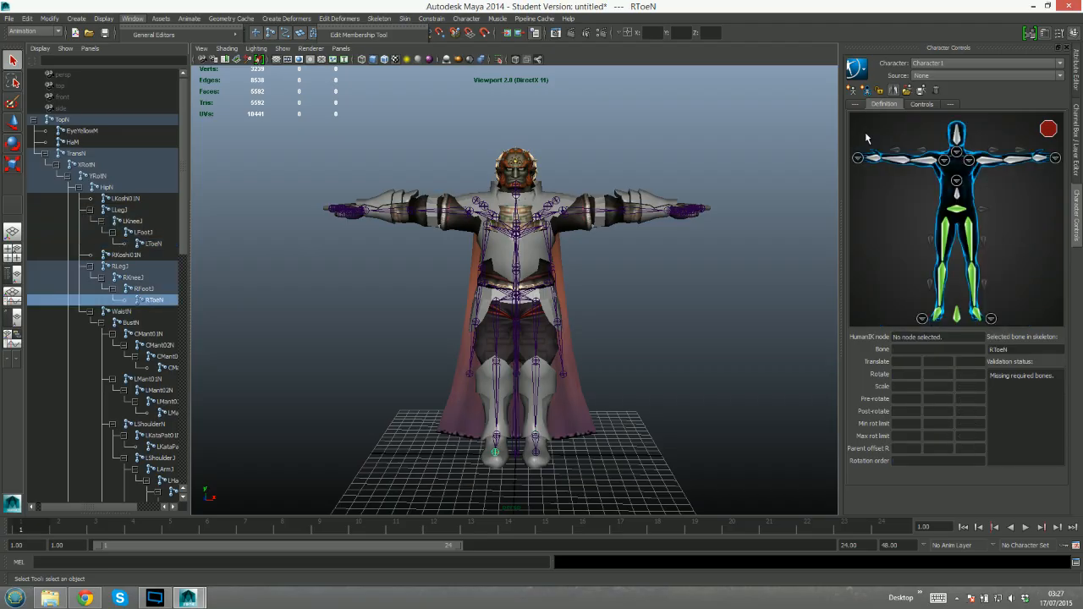
Assign the WaistN joint to the Spine node and the BustN joint to the Spine1 node in the spine view
left_click(34, 121)
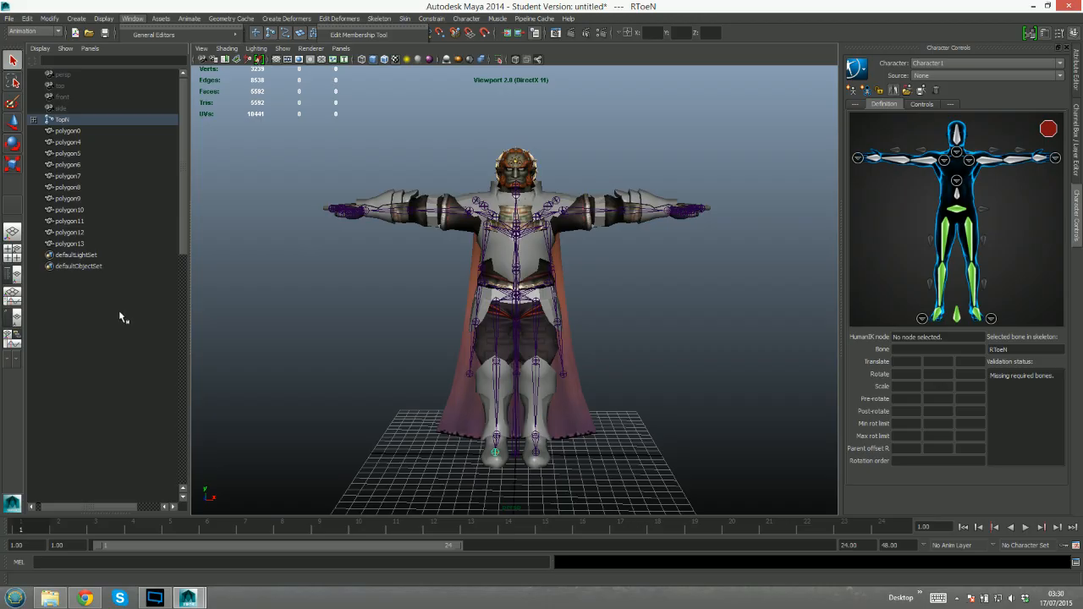
right_click(971, 197)
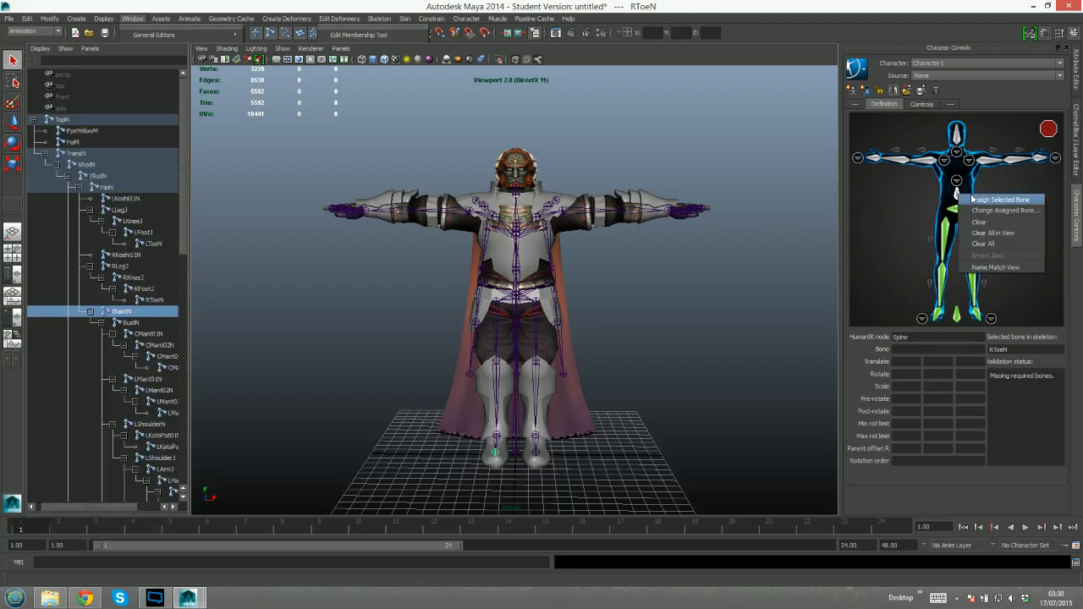
left_click(974, 199)
left_click(139, 323)
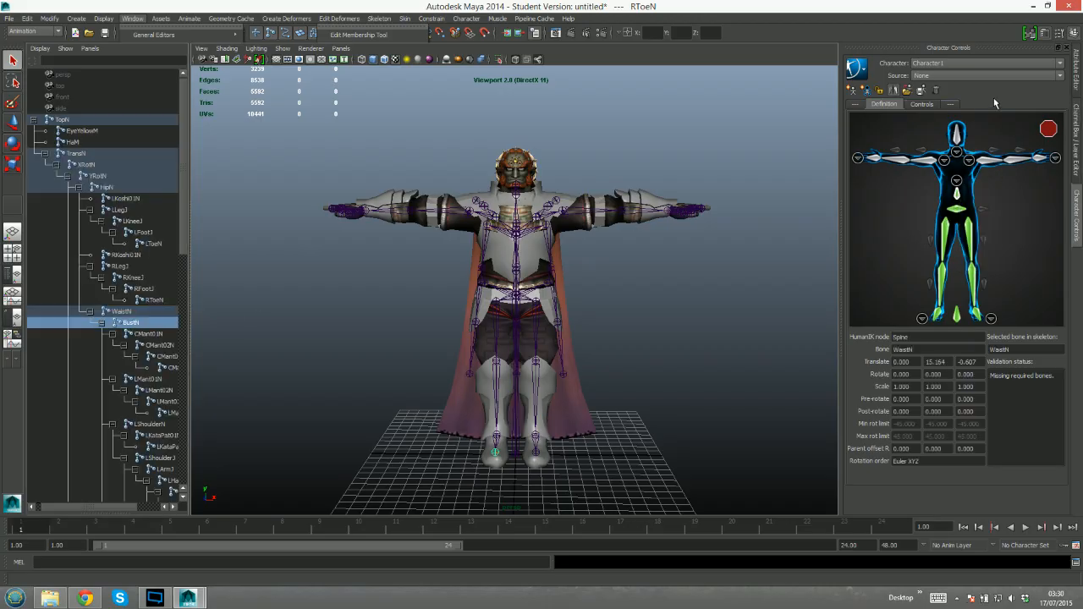
left_click(957, 180)
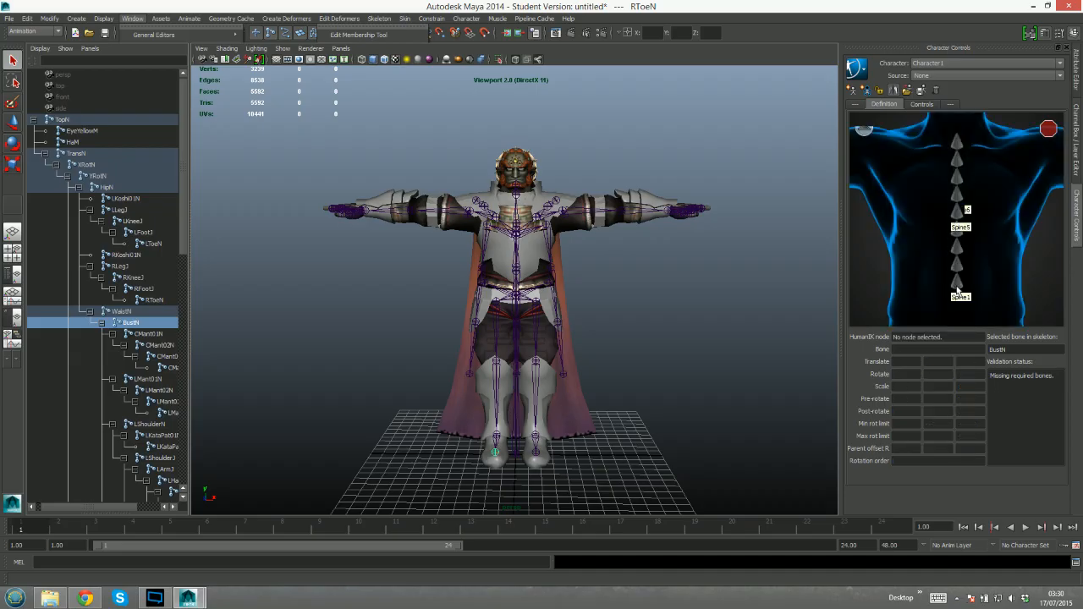
right_click(958, 286)
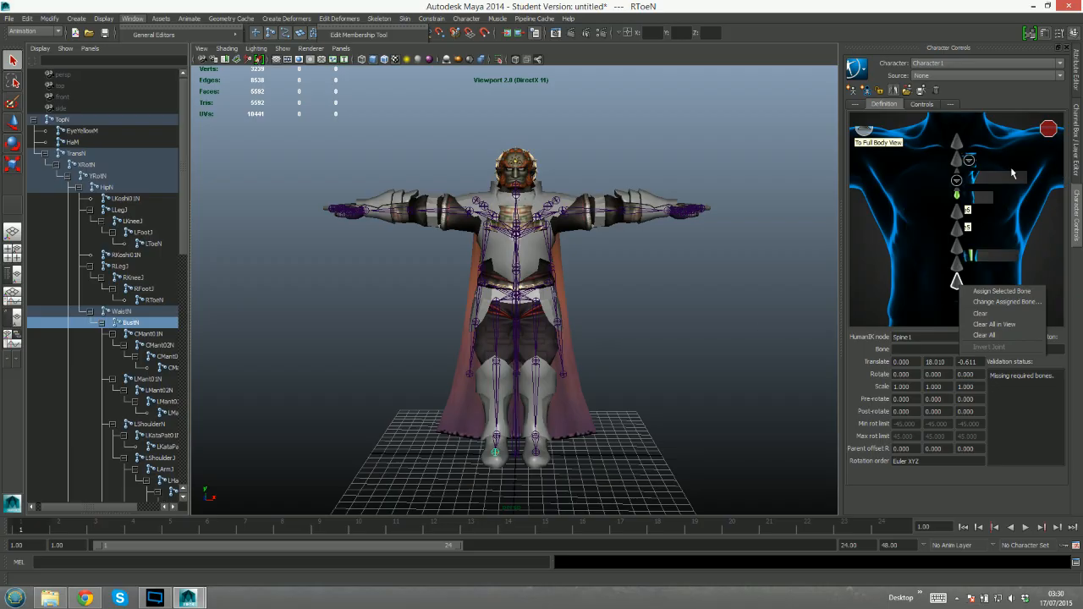
Open the left shoulder view of the character definition and select its LeftShoulder node
left_click(969, 161)
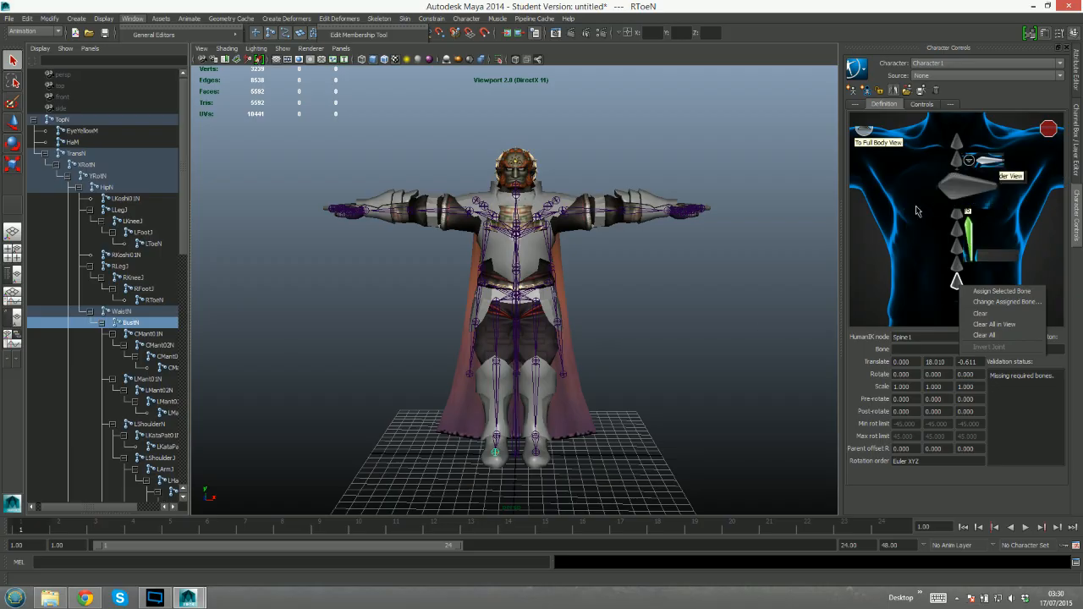
left_click_drag(182, 196, 182, 247)
left_click_drag(95, 507, 129, 504)
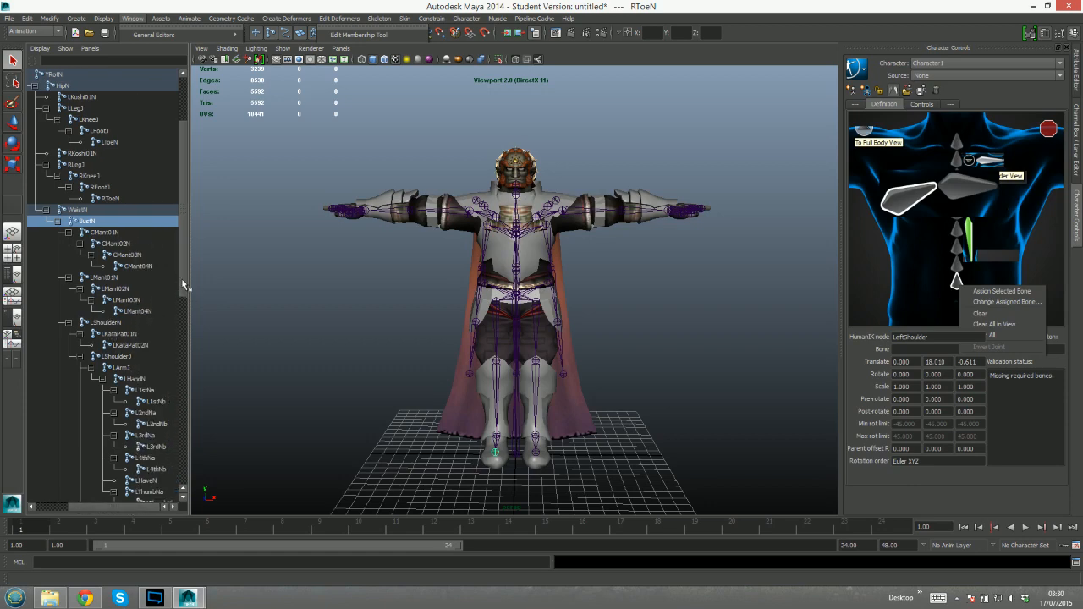
left_click_drag(182, 286, 188, 375)
left_click(112, 370)
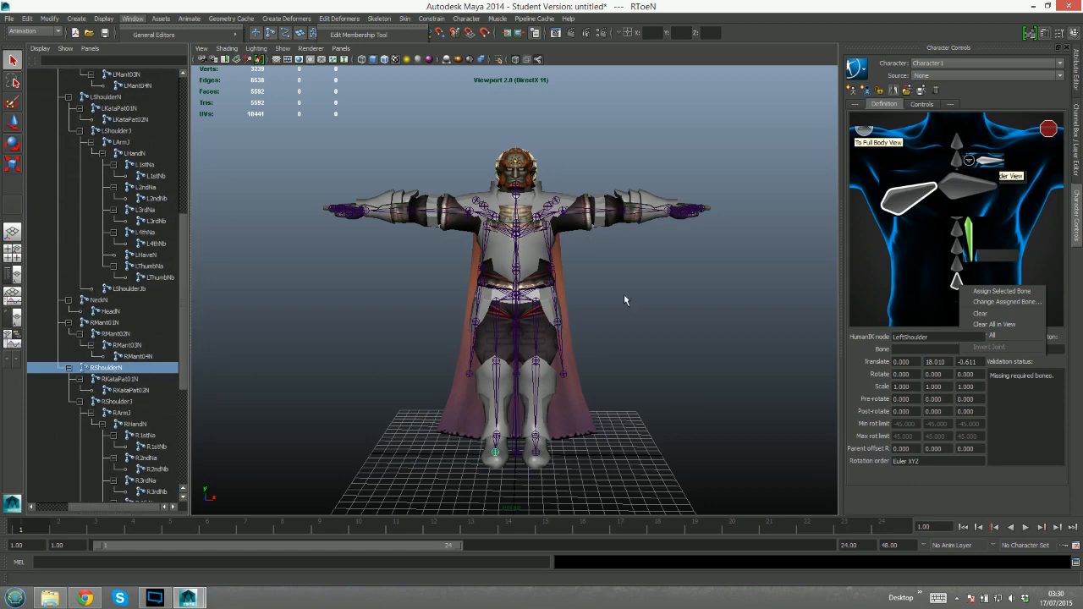
right_click(911, 195)
left_click(946, 197)
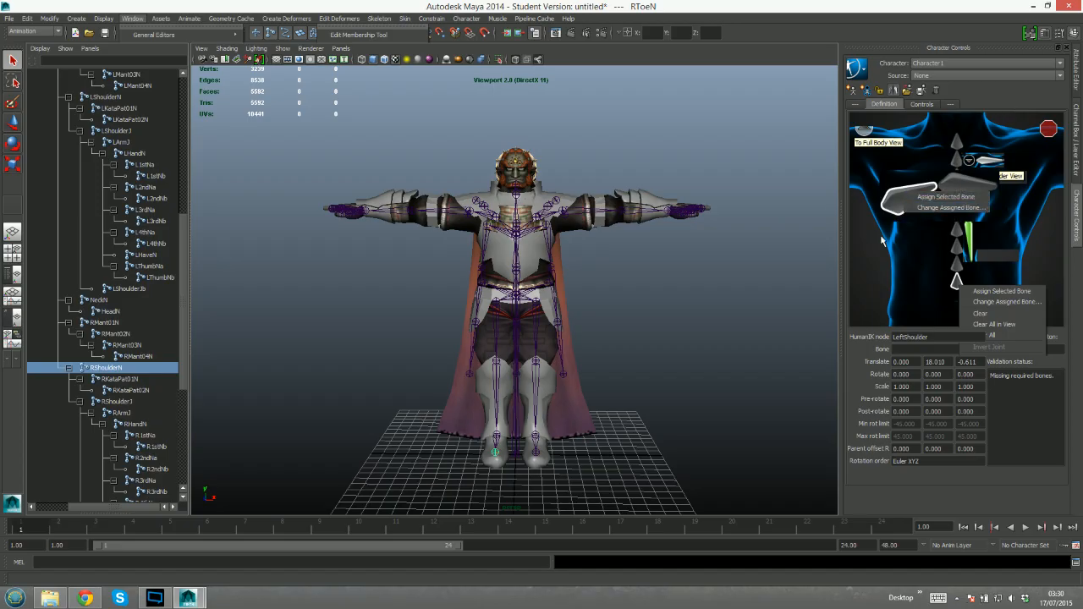
Assign the LShoulderN joint to the LeftShoulder node and return to the full body view
left_click_drag(185, 311, 186, 242)
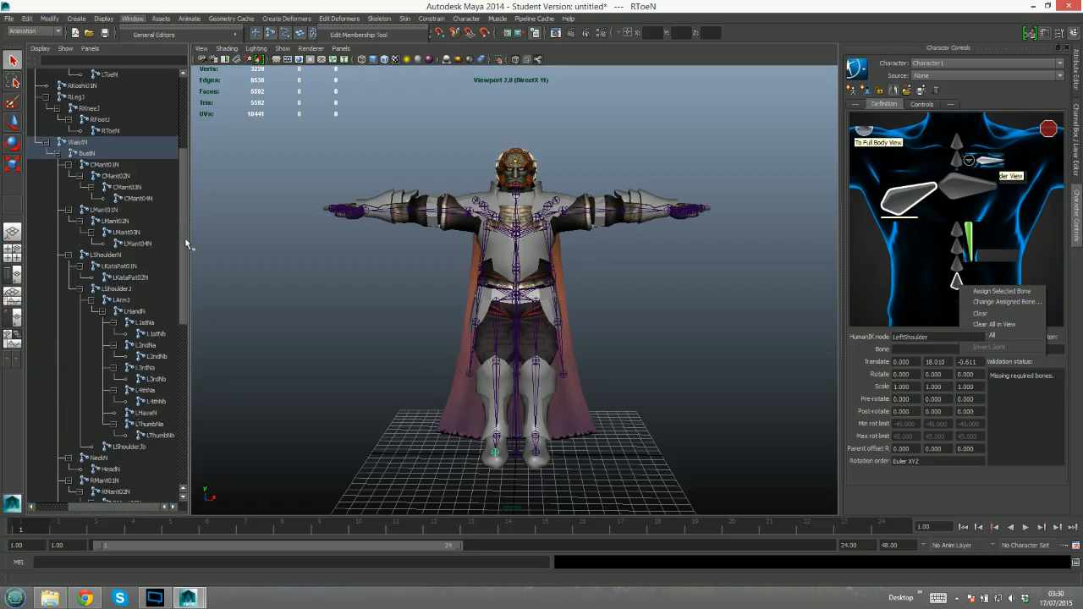
left_click(110, 256)
right_click(893, 209)
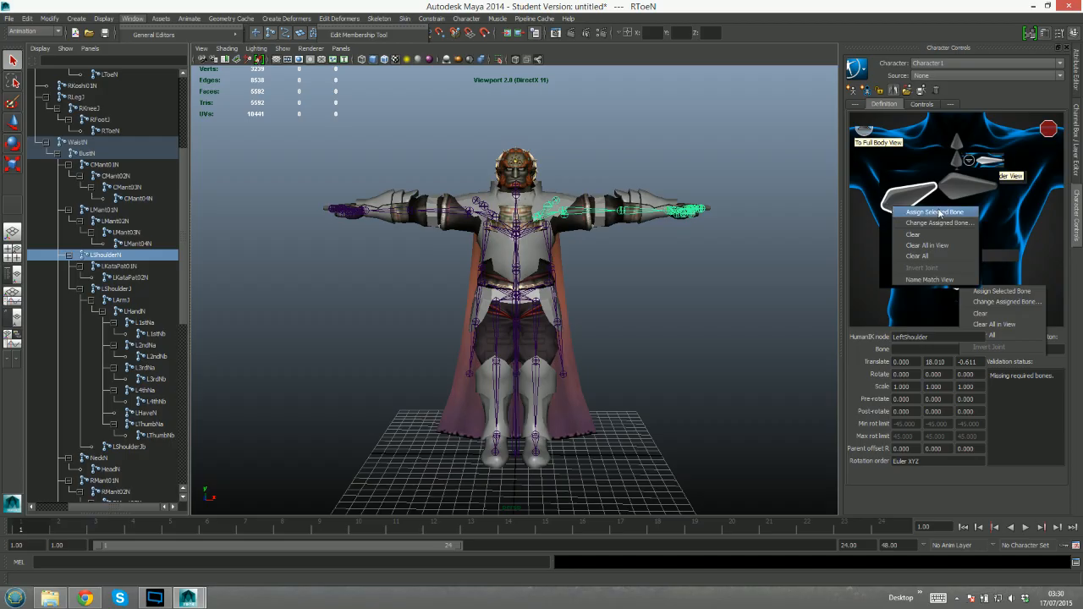
left_click(933, 212)
left_click(878, 143)
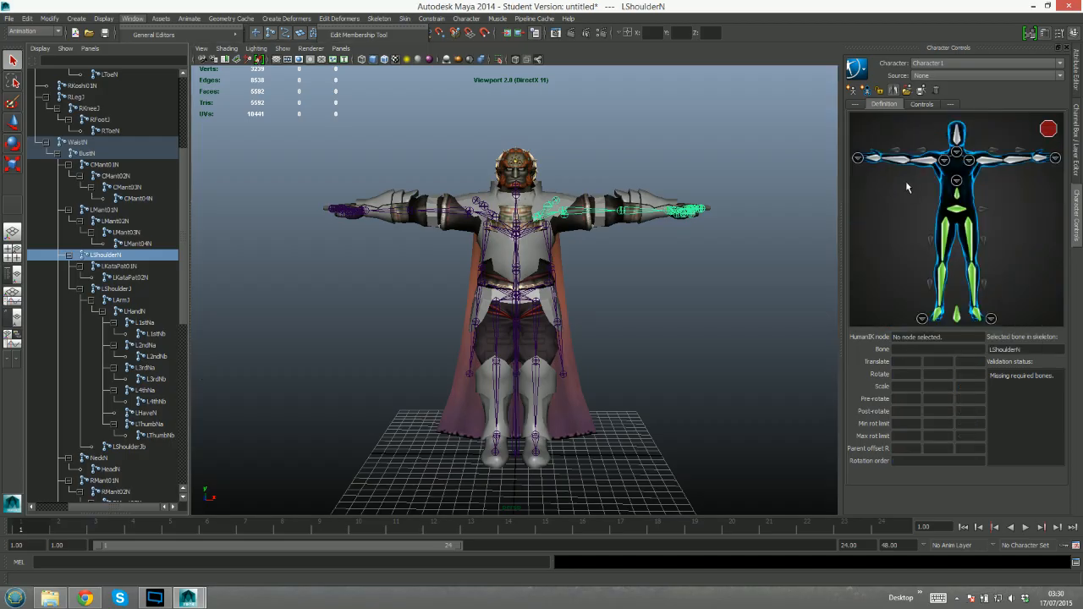
Assign the RShoulderN joint to the RightShoulder node in the right shoulder view and return to the full body view
left_click(945, 161)
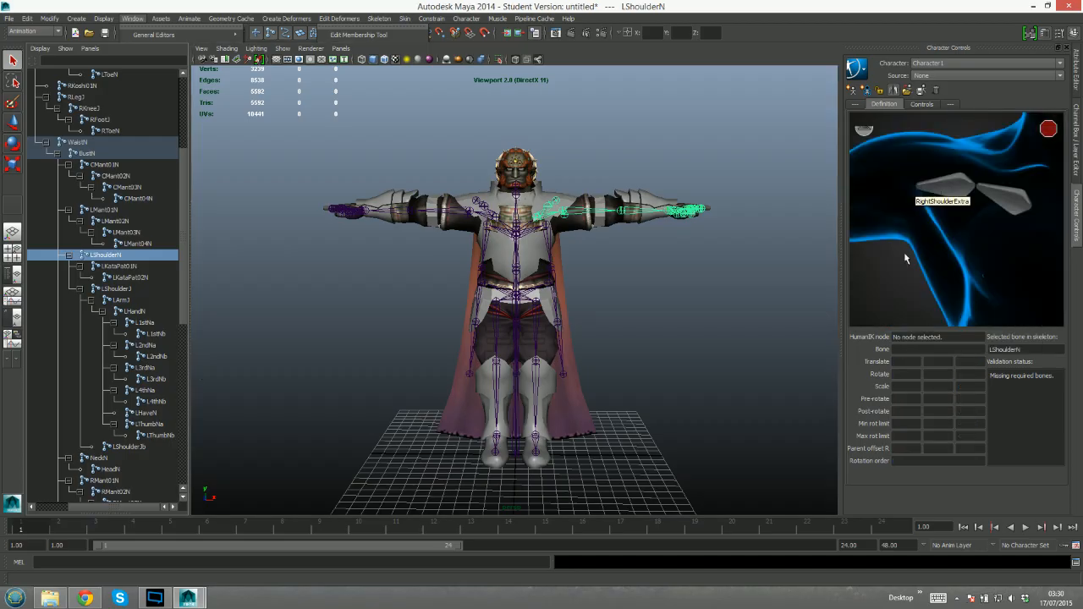
left_click(481, 213)
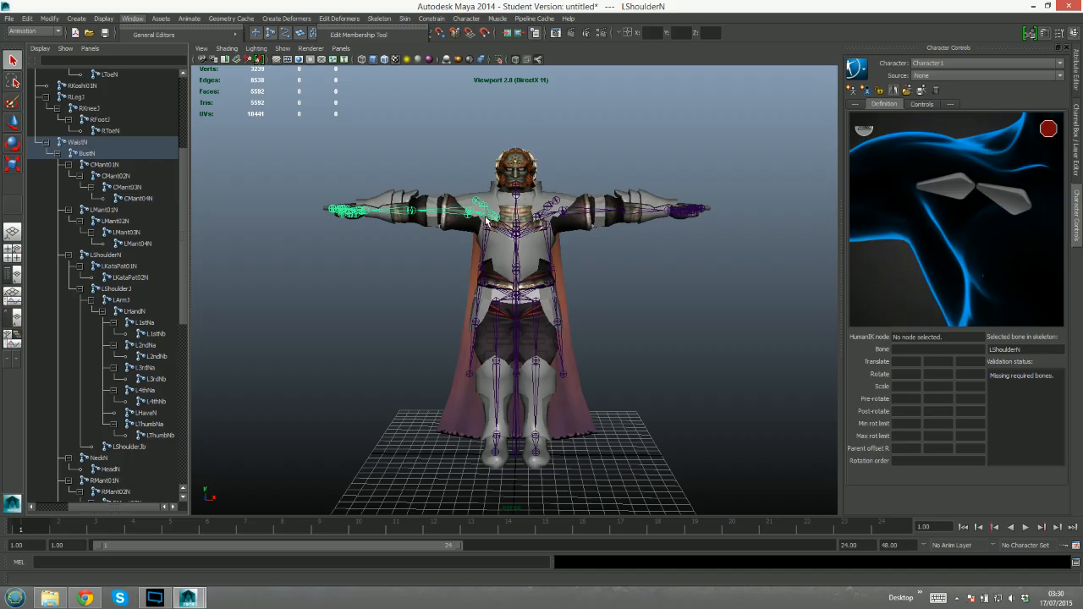
right_click(1008, 200)
left_click(1029, 208)
left_click(865, 131)
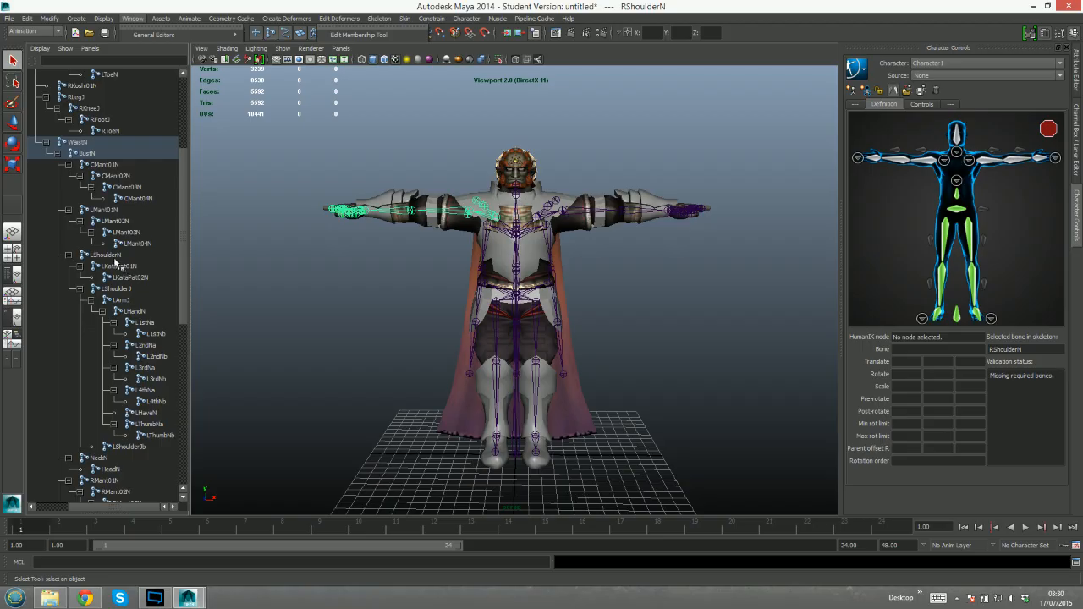
Assign the LShoulderJ joint to the LeftArm node of the character definition
left_click(127, 290)
left_click_drag(523, 262, 573, 305, "alt")
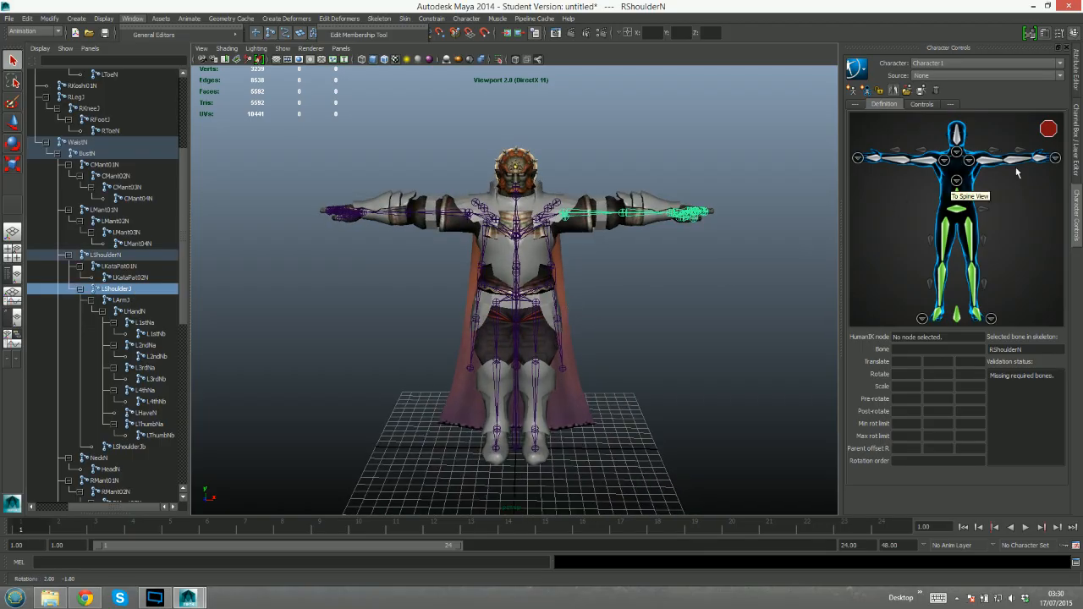
right_click(996, 162)
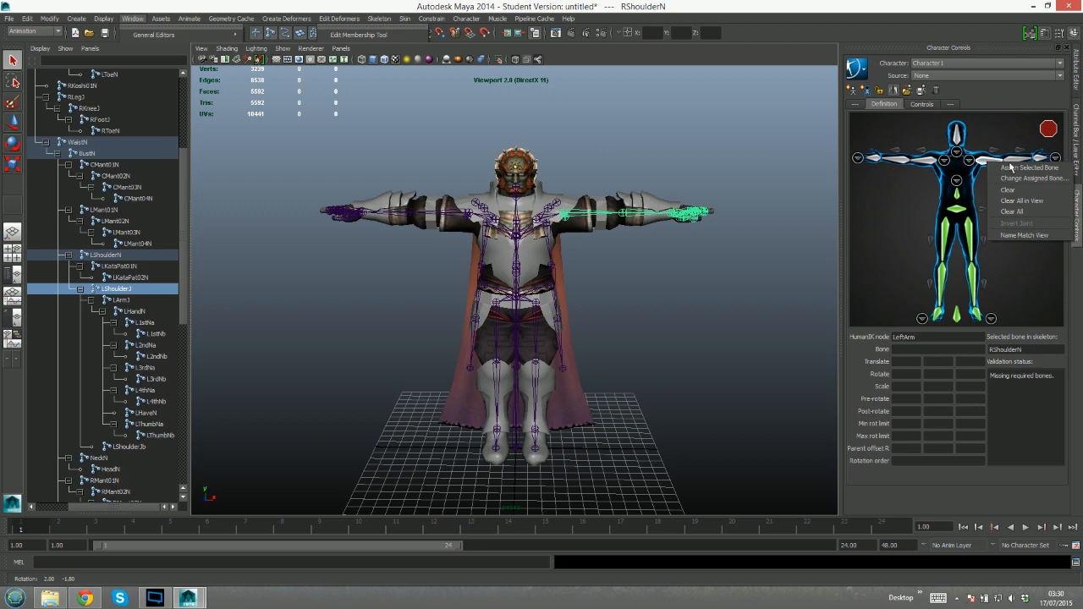
left_click(1010, 168)
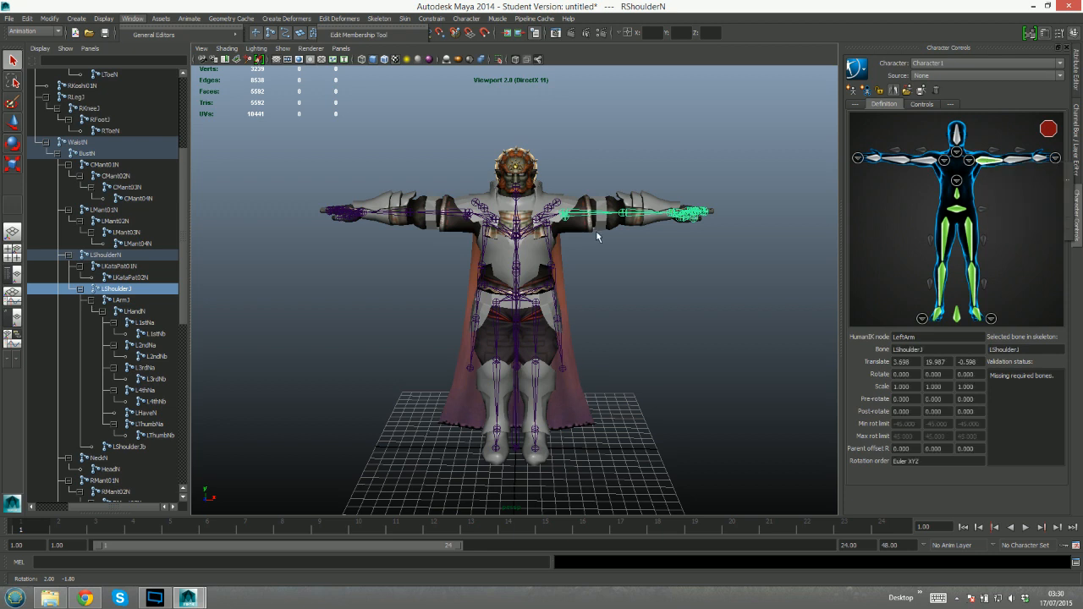
Assign the LArmJ joint to the LeftForeArm node of the character definition
key("Down")
right_click(1012, 161)
left_click(1024, 168)
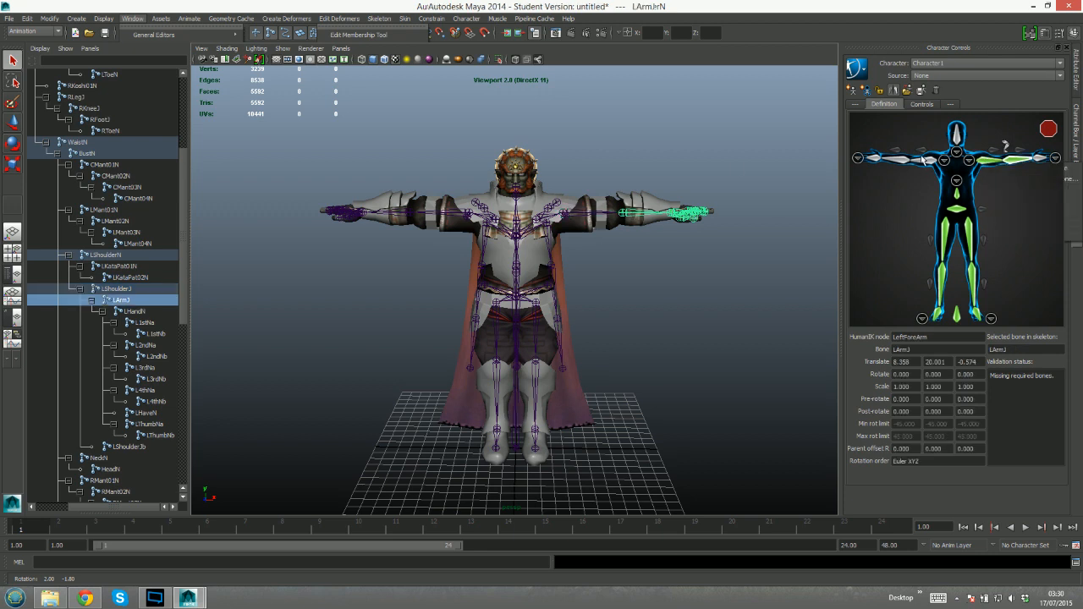
Assign the RShoulderJ joint to the RightArm node and the RArmJ joint to the RightForeArm node
left_click_drag(449, 209, 456, 221)
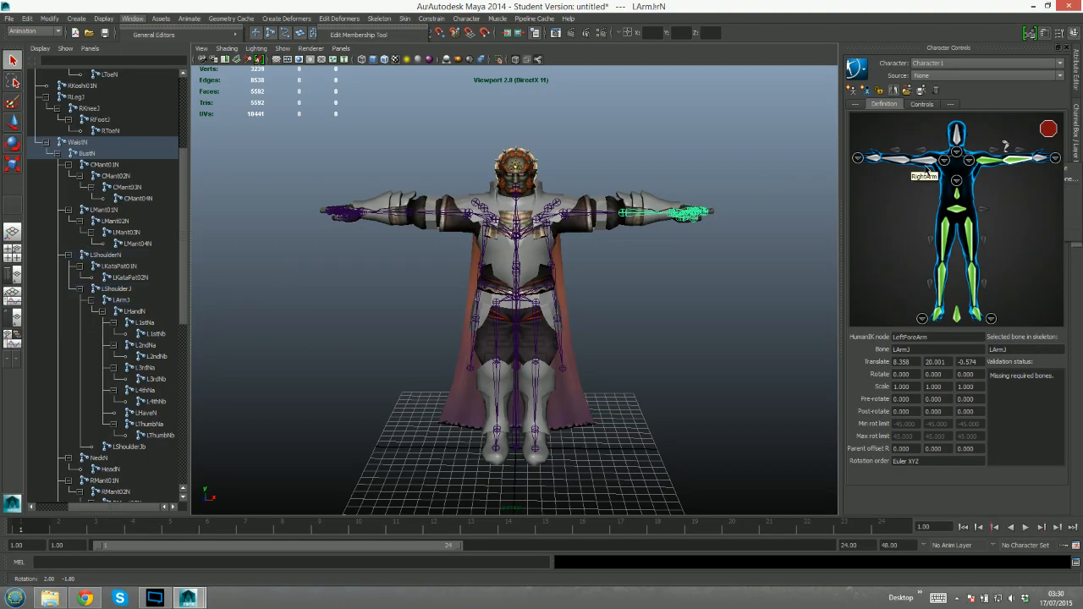
left_click(938, 169)
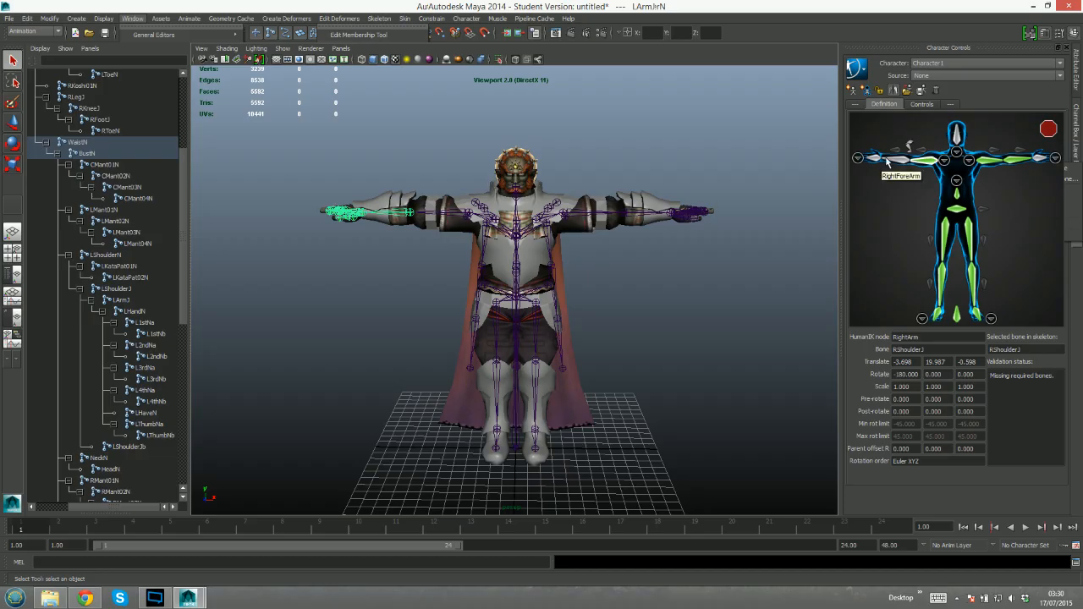
right_click(893, 159)
left_click(913, 168)
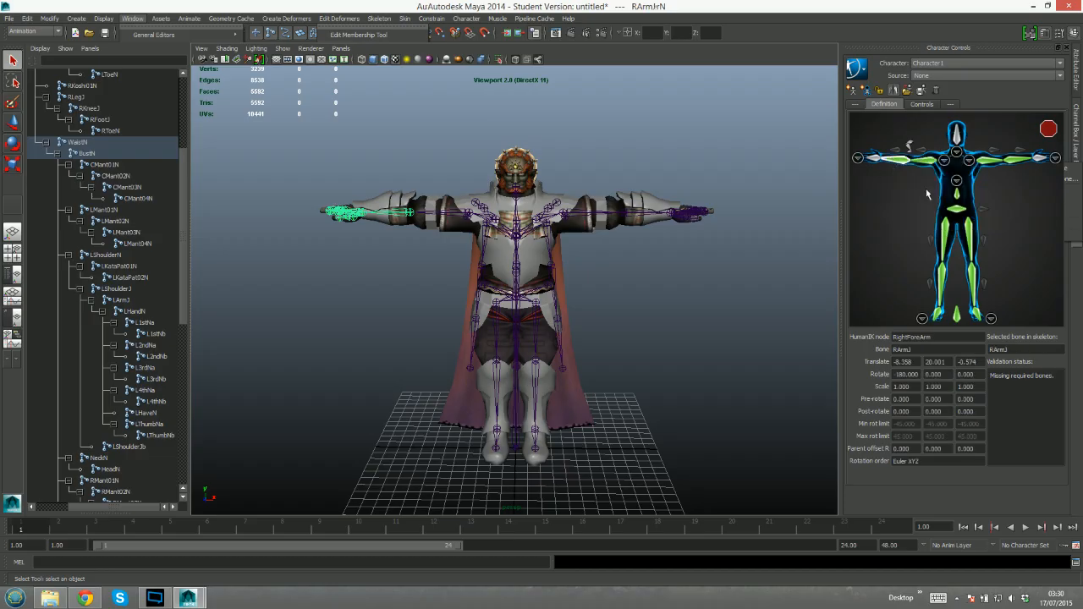
Assign the LHandN joint to the LeftHand node of the character definition
left_click(672, 217)
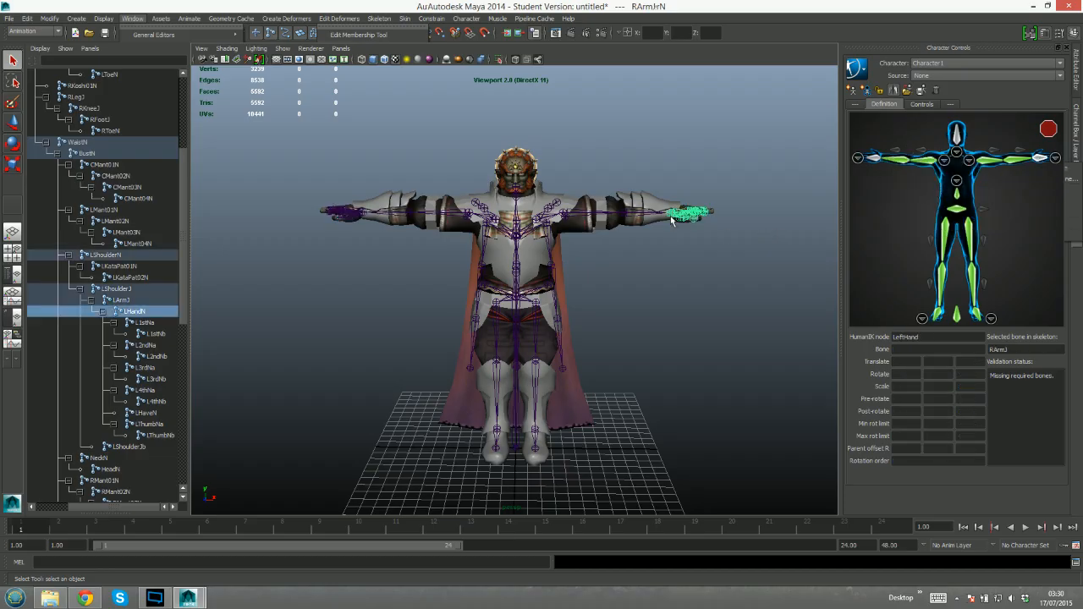
right_click(1050, 161)
left_click(1046, 166)
Assign the RHandN joint to the RightHand node of the character definition
left_click(365, 218)
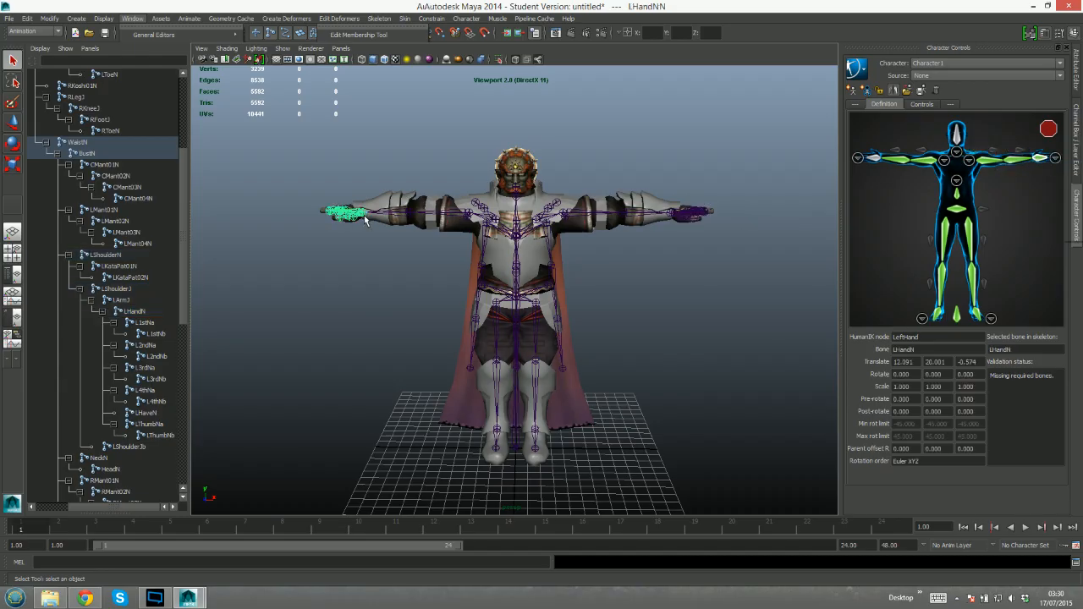
left_click_drag(183, 261, 183, 343)
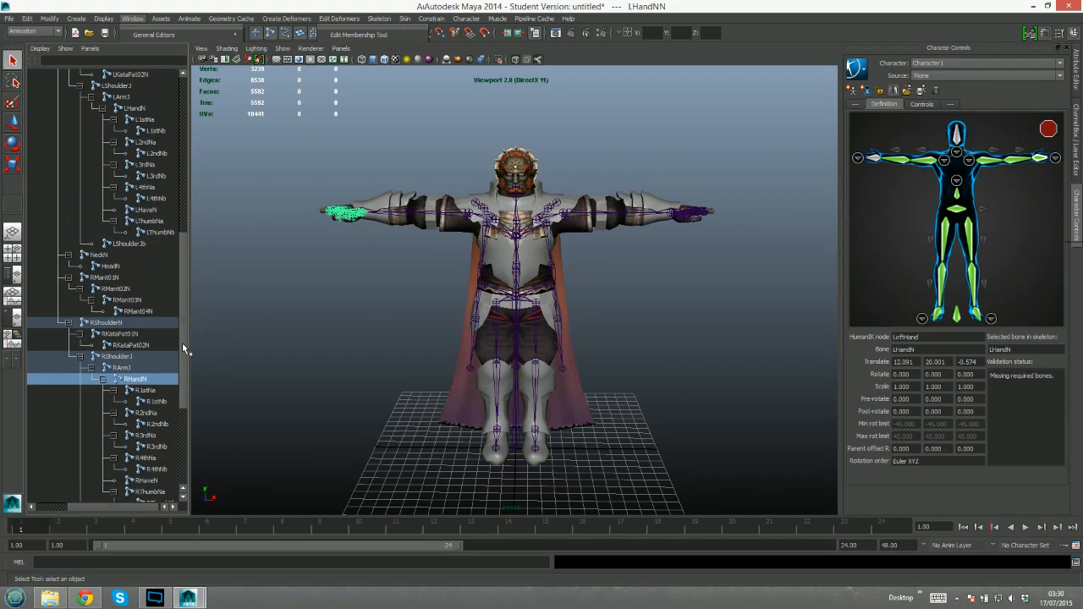
left_click(872, 158)
right_click(874, 159)
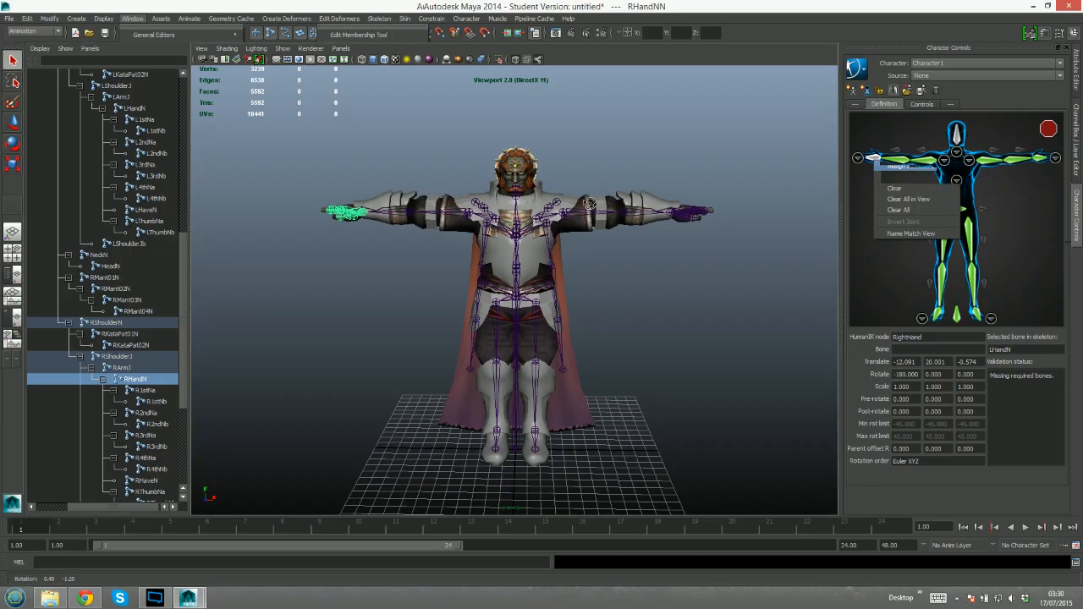
Open the hand view of the character definition and select the R1stNa joint under RHandN
left_click(1054, 162)
left_click_drag(565, 209, 564, 232, "alt")
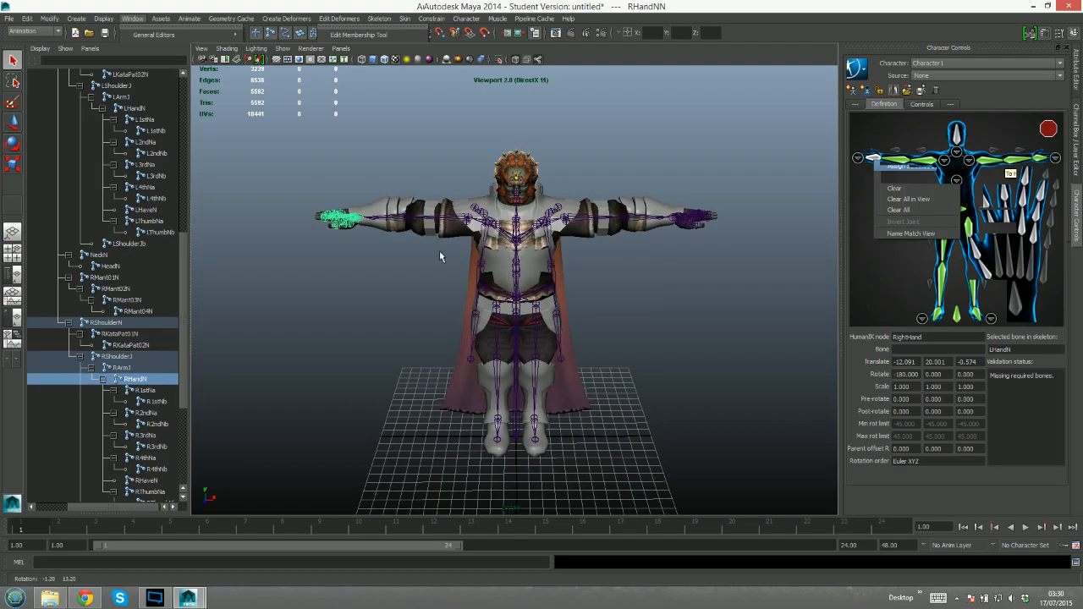
left_click_drag(439, 256, 408, 315, "alt")
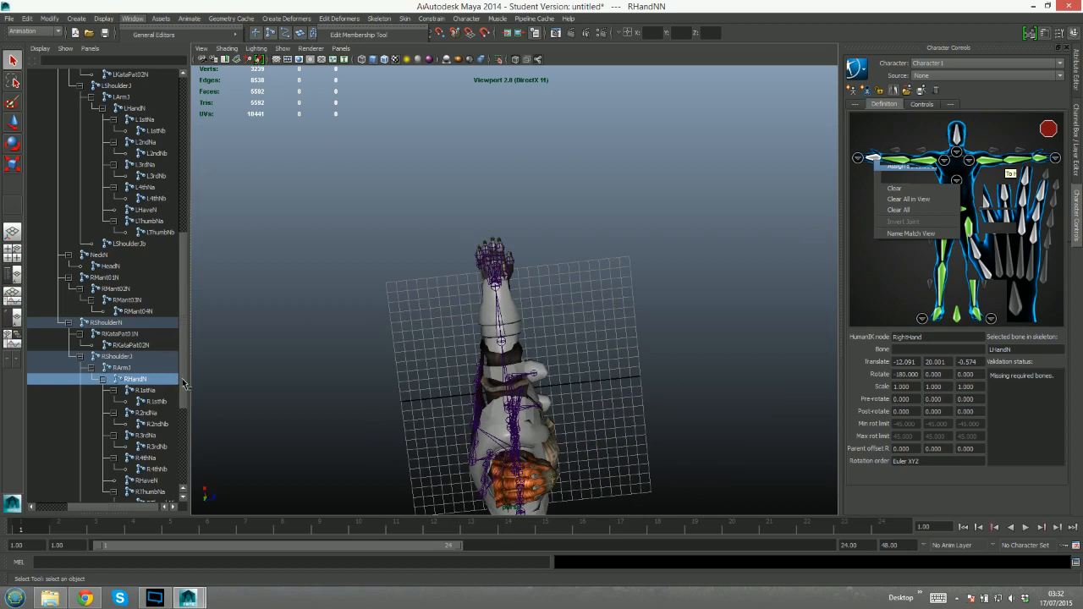
left_click_drag(183, 383, 185, 417)
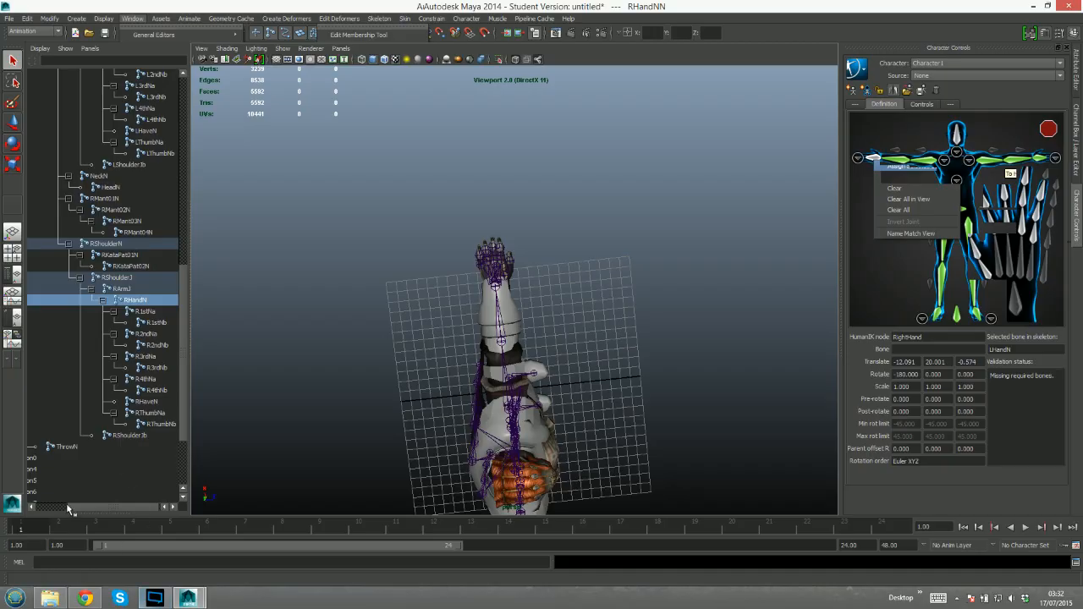
key("Down")
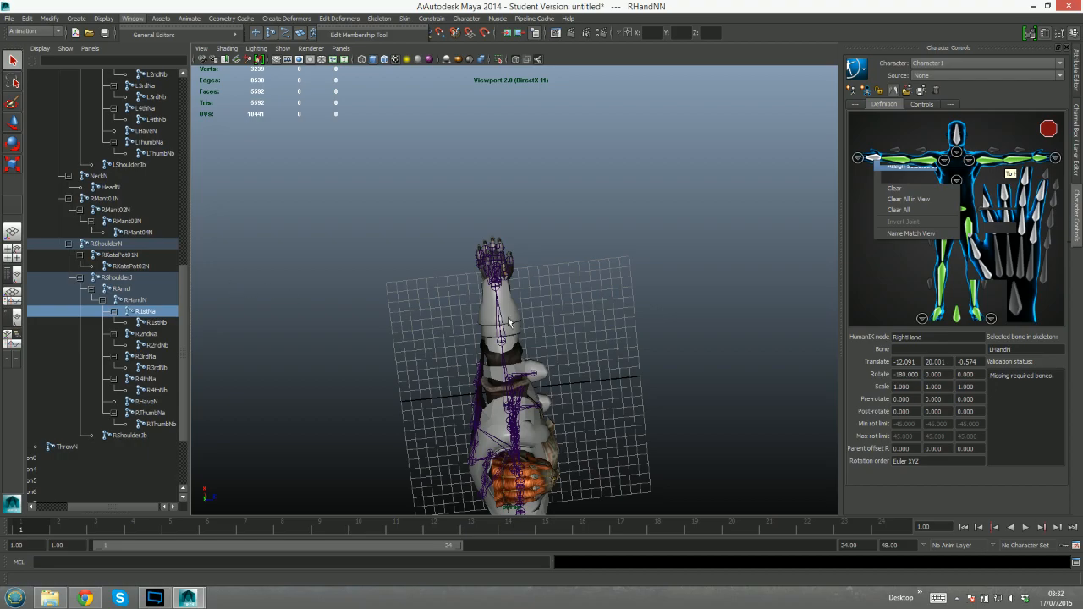
left_click_drag(391, 308, 386, 288, "alt")
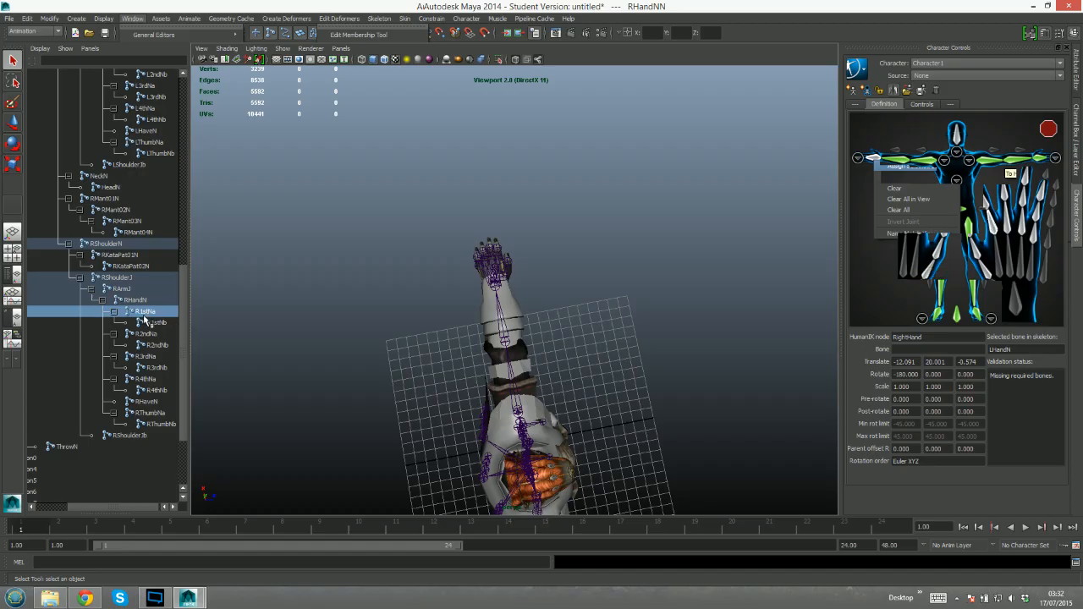
Assign the R1stNa joint to the RightHandIndex1 node in the hand view
right_click(996, 222)
left_click(1012, 228)
left_click(532, 268)
left_click_drag(531, 269, 534, 265, "alt")
scroll(533, 265, "up", 6)
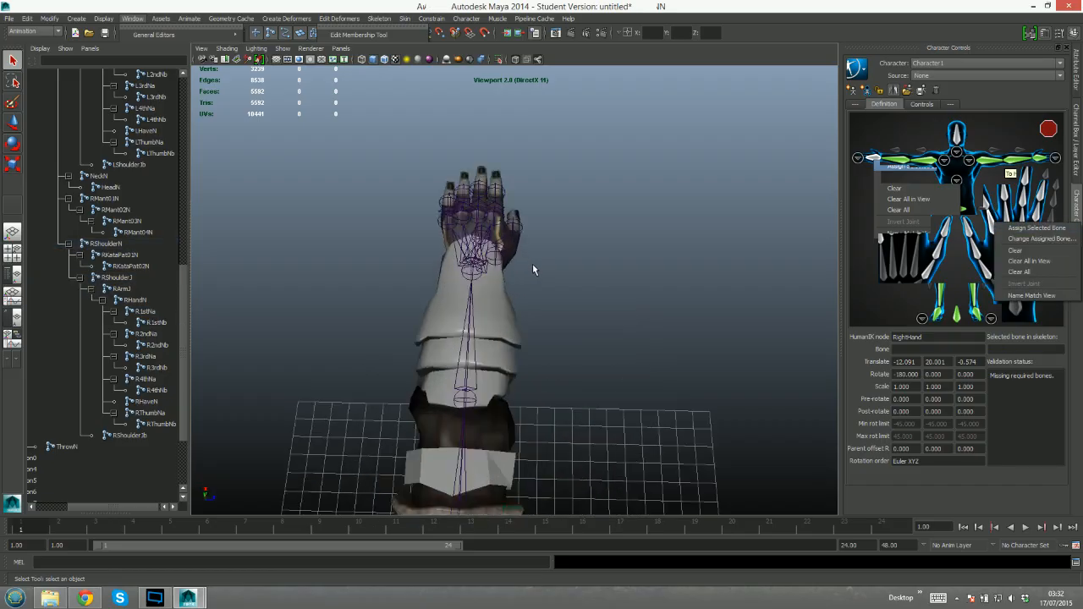
scroll(539, 257, "down", 3)
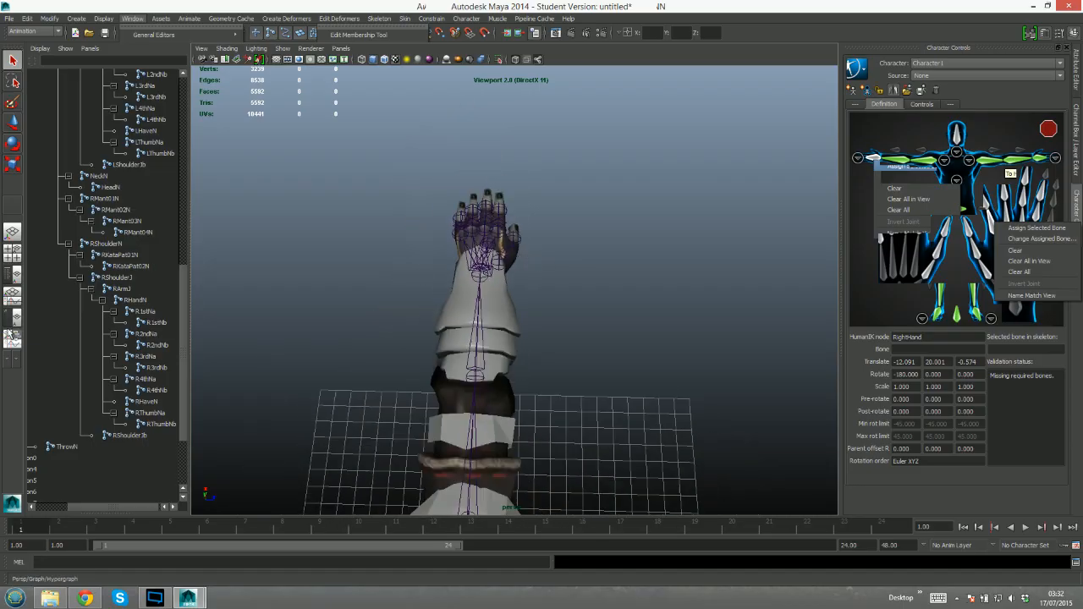
left_click(146, 311)
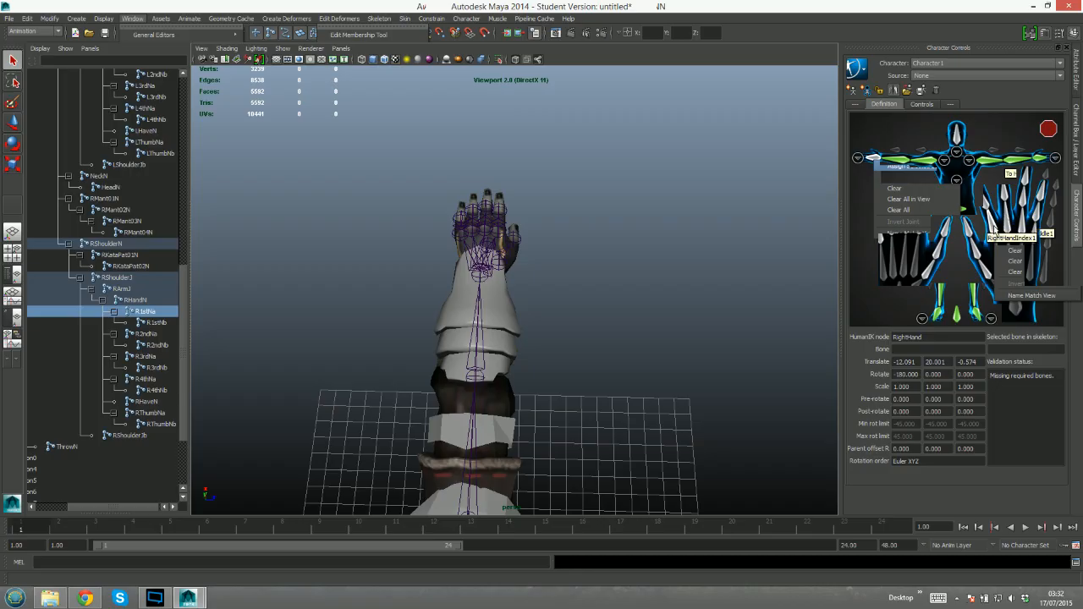
left_click(1006, 225)
right_click(1012, 231)
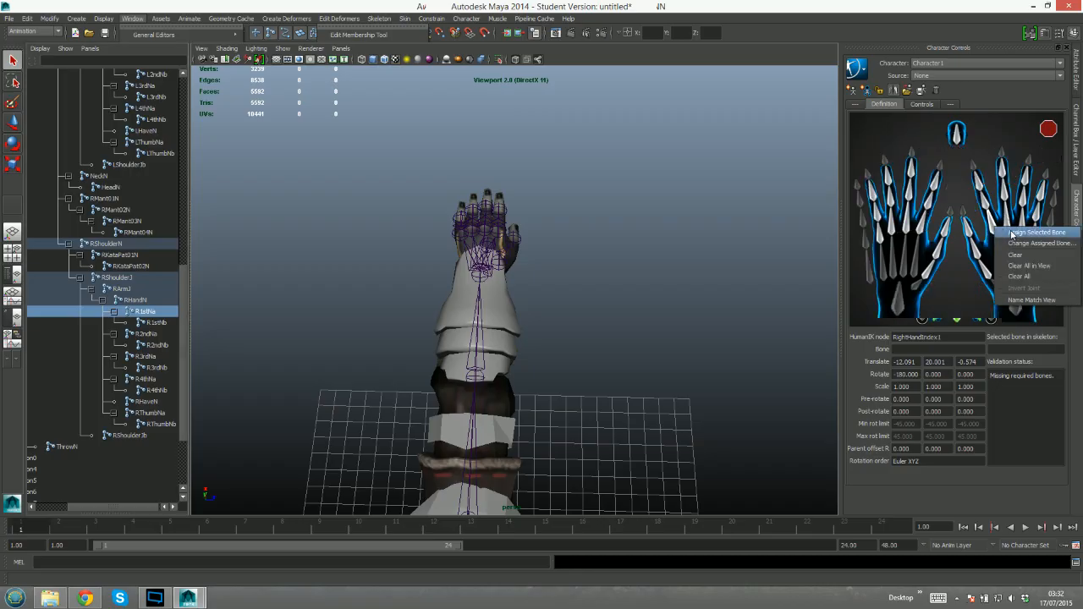
left_click(1016, 233)
Assign the R1stNb joint to the RightHandIndex2 node
left_click(156, 322)
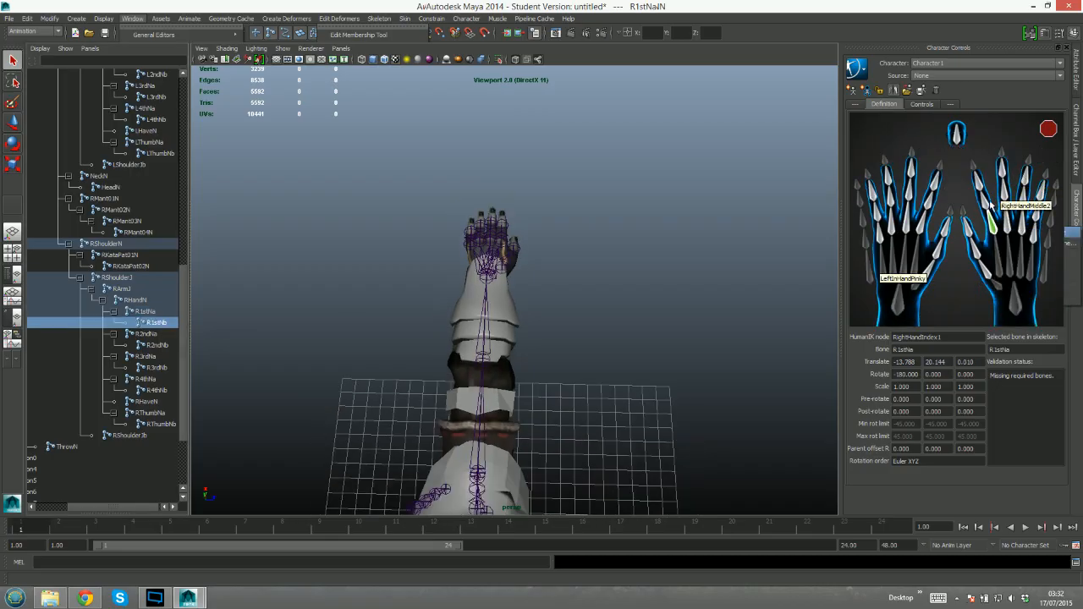
right_click(985, 203)
left_click(990, 208)
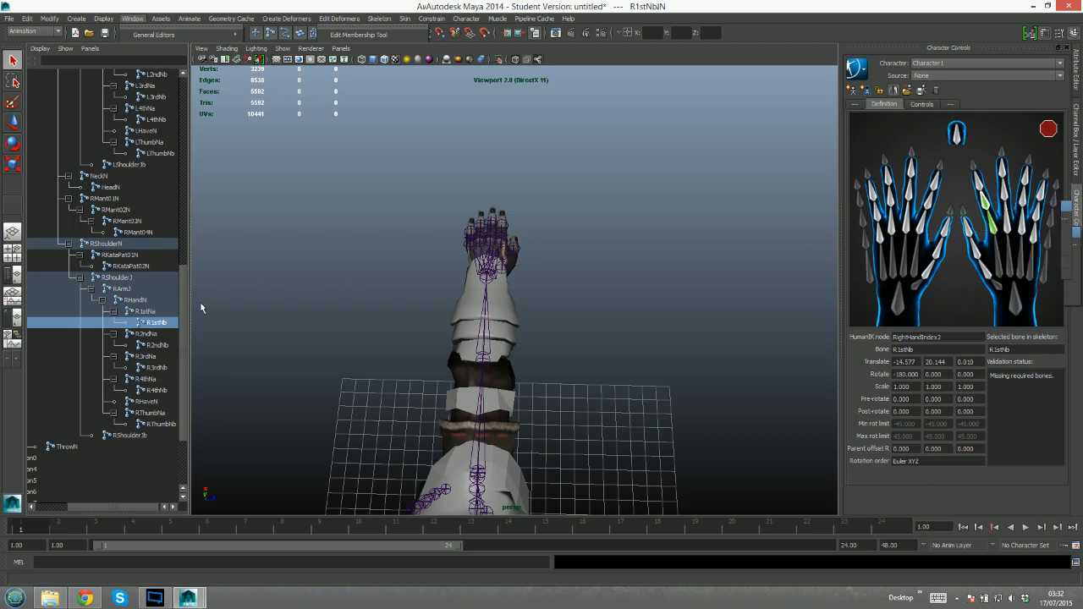
Assign the R2ndNa joint to the RightHandMiddle1 node and the R2ndNb joint to RightHandMiddle2
left_click(153, 335)
right_click(992, 222)
left_click(1016, 230)
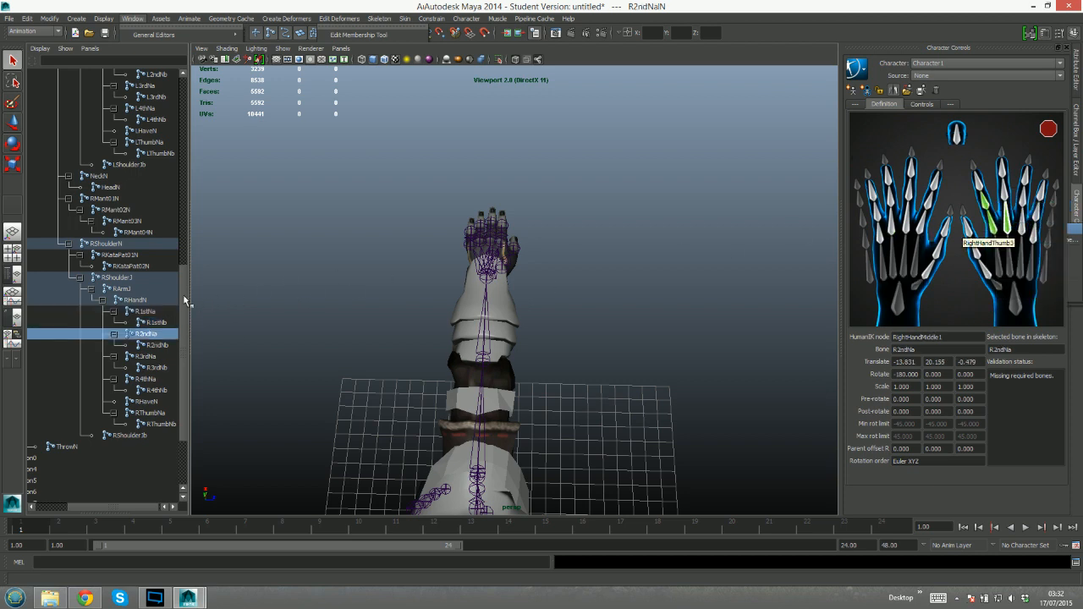
left_click(149, 345)
right_click(1005, 196)
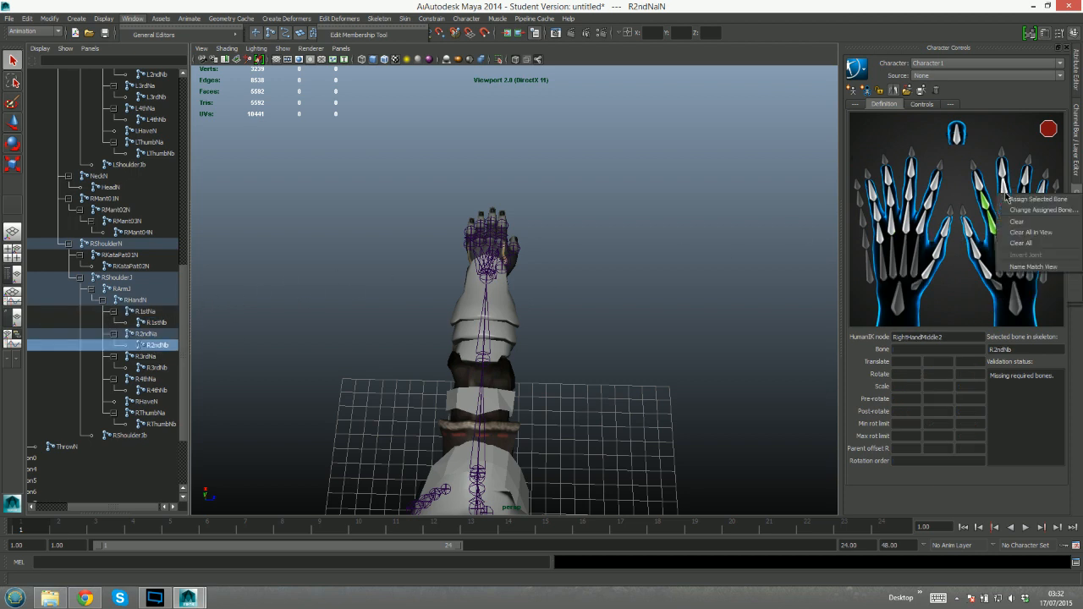
left_click(1018, 200)
Assign the R3rdNa joint to the RightHandRing1 node and the R3rdNb joint to RightHandRing2
left_click(144, 358)
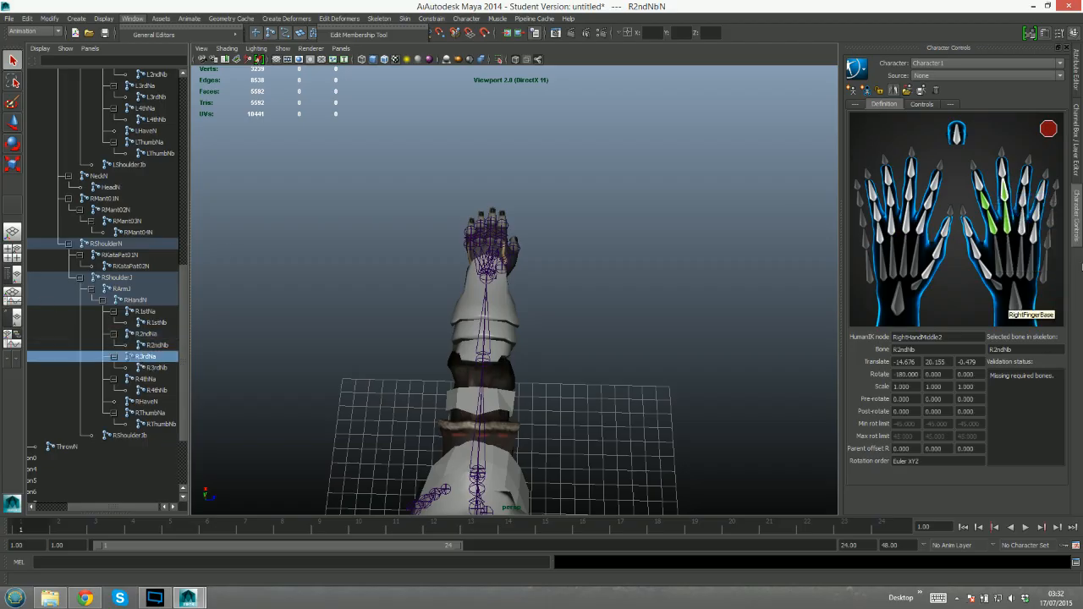
right_click(1022, 224)
left_click(1035, 228)
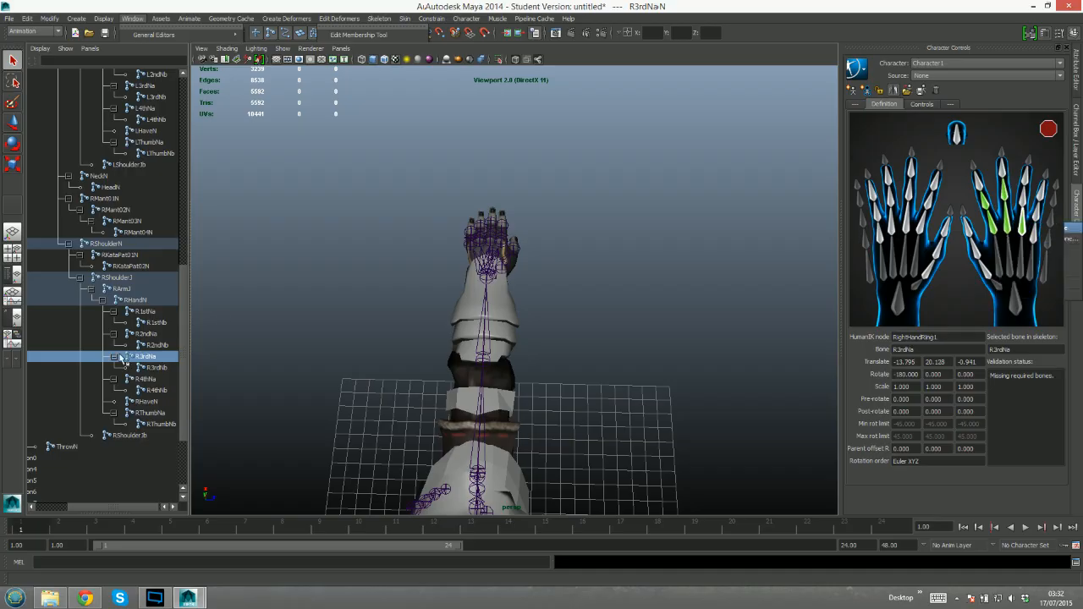
left_click(152, 369)
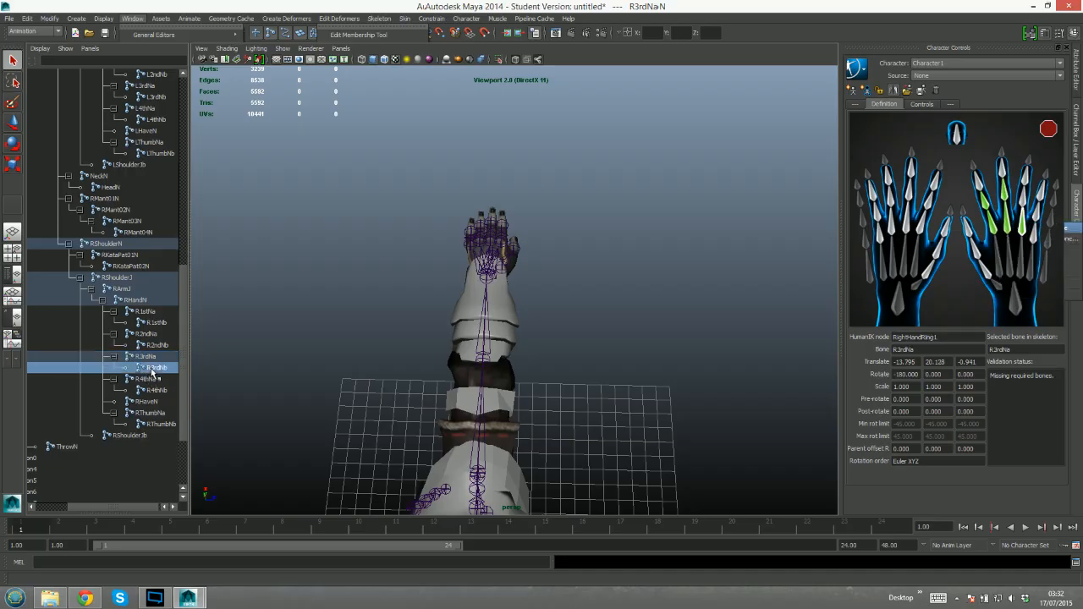
left_click(1023, 201)
right_click(1023, 196)
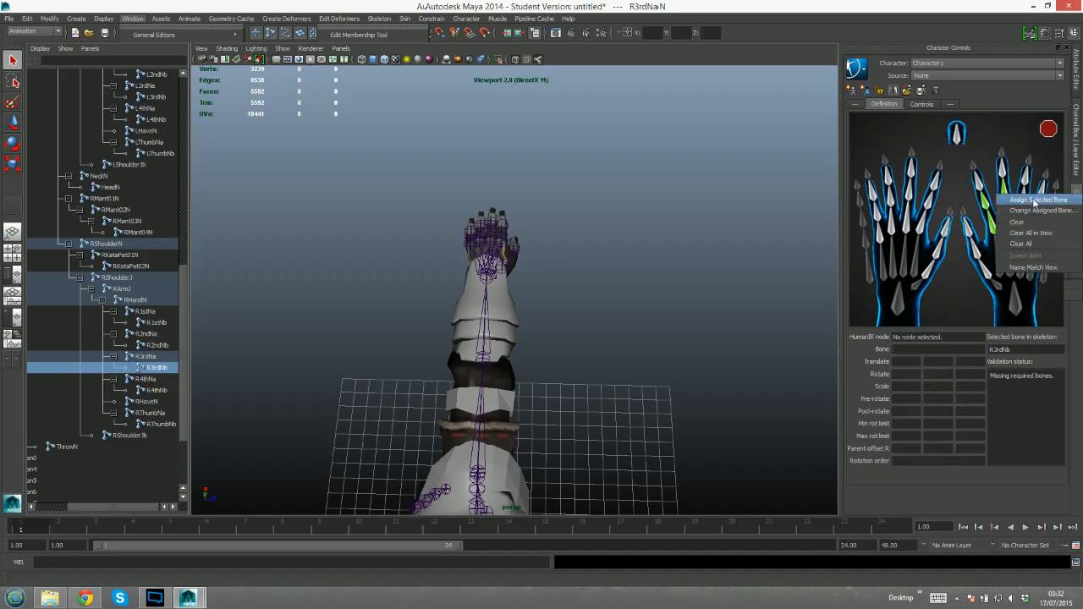
Assign the R4thNa joint to the RightHandPinky1 node and the R4thNb joint to RightHandPinky2
left_click(153, 379)
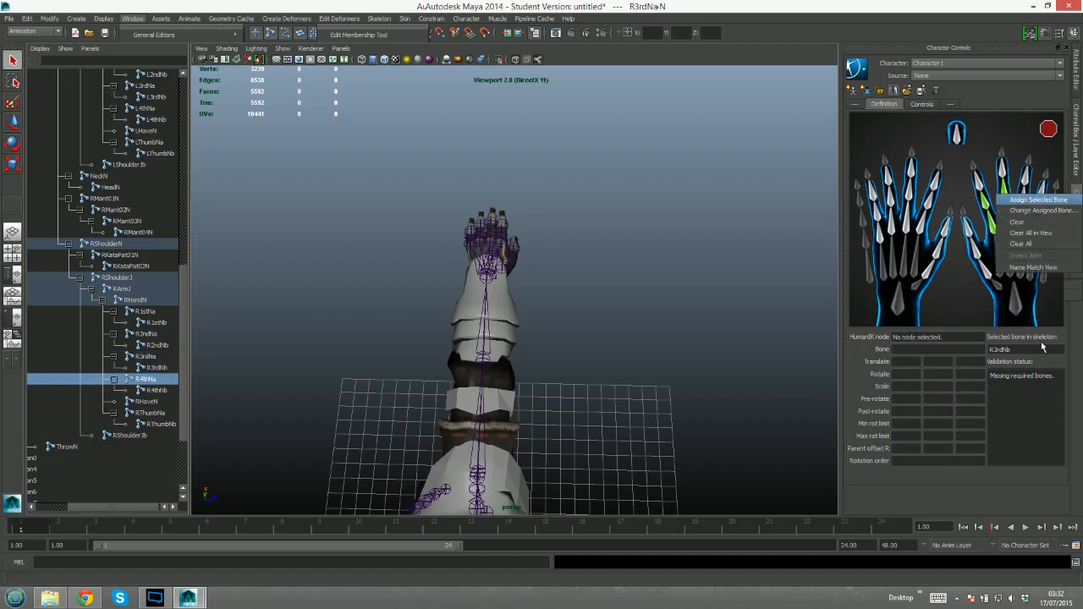
left_click(1038, 200)
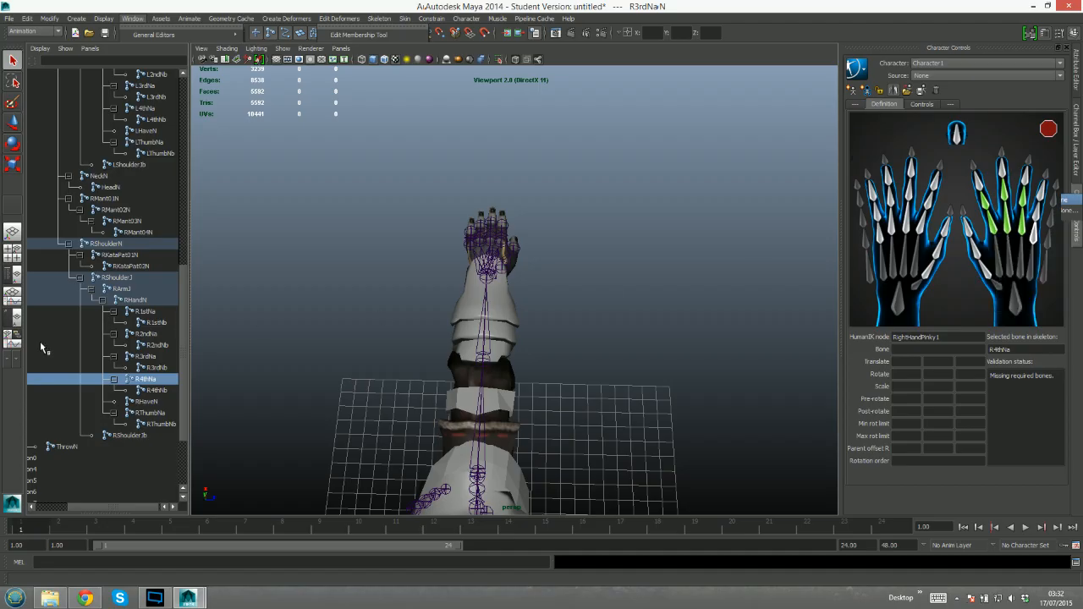
left_click(157, 391)
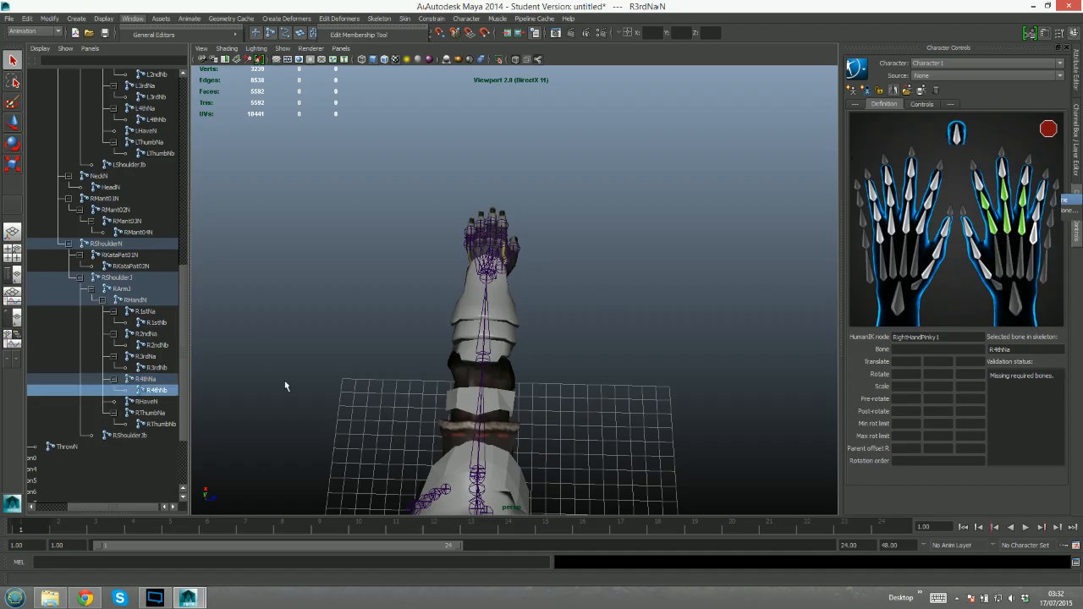
right_click(1041, 218)
left_click(1047, 222)
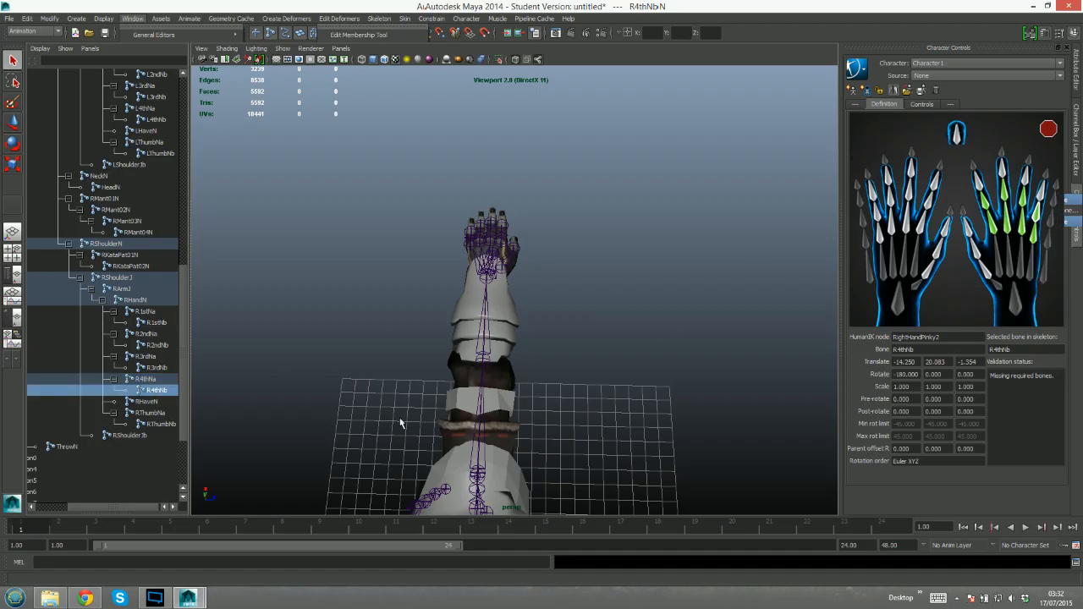
Assign the RThumbNa joint to the RightHandThumb1 node and the RThumbNb joint to RightHandThumb2
left_click(144, 413)
right_click(987, 270)
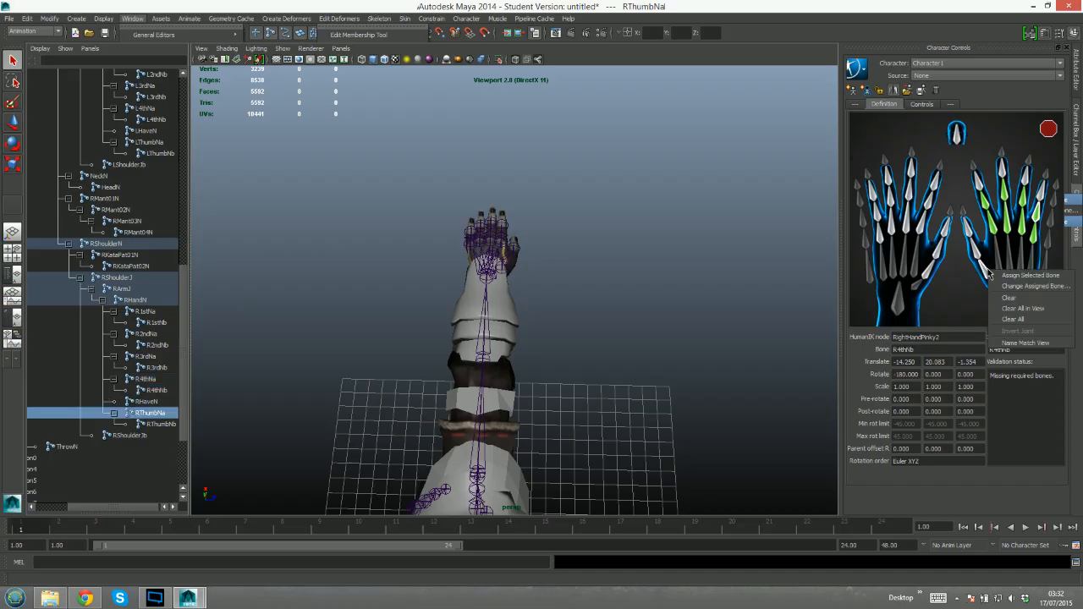
left_click(1016, 275)
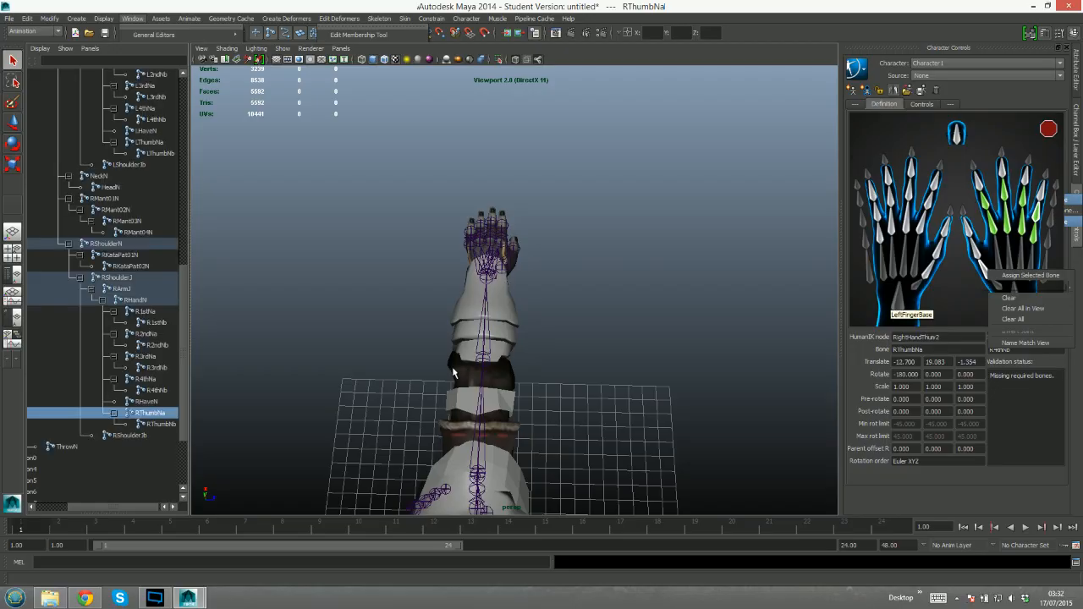
left_click(169, 425)
right_click(975, 251)
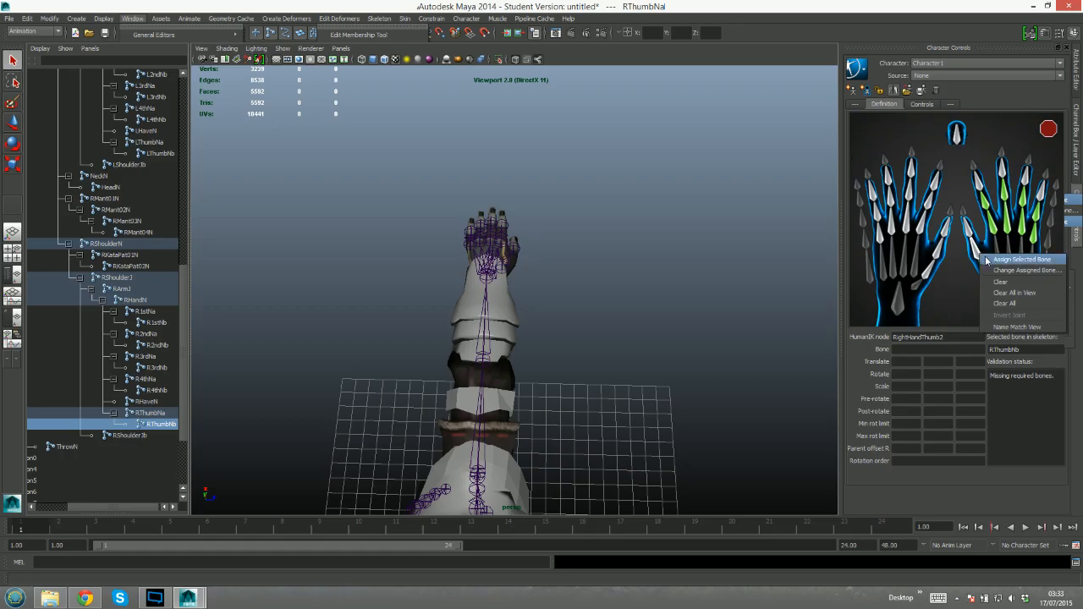
left_click(1007, 259)
Assign the L1stNa joint to the LeftHandIndex1 node and the L1stNb joint to LeftHandIndex2
left_click_drag(585, 417, 253, 330, "alt")
left_click_drag(183, 299, 186, 197)
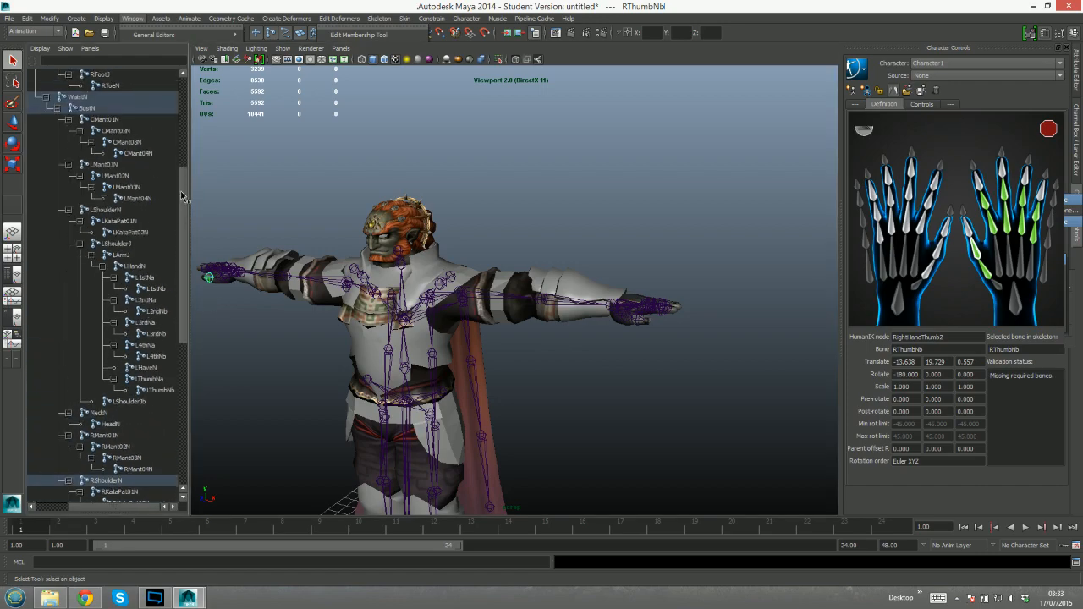
left_click(143, 278)
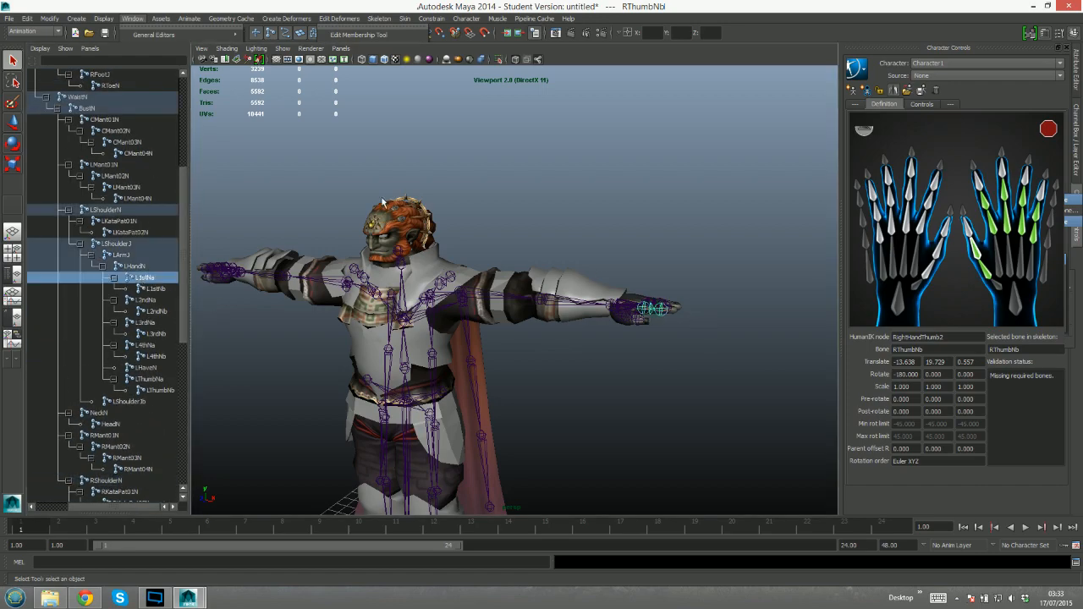
left_click_drag(432, 180, 415, 196, "alt")
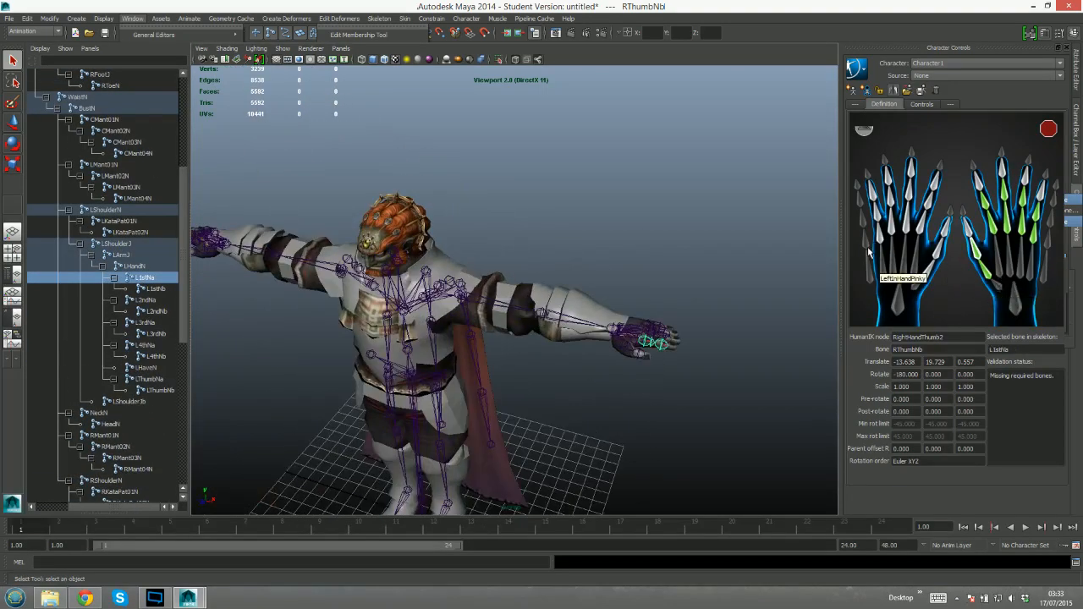
left_click_drag(546, 256, 588, 251, "alt")
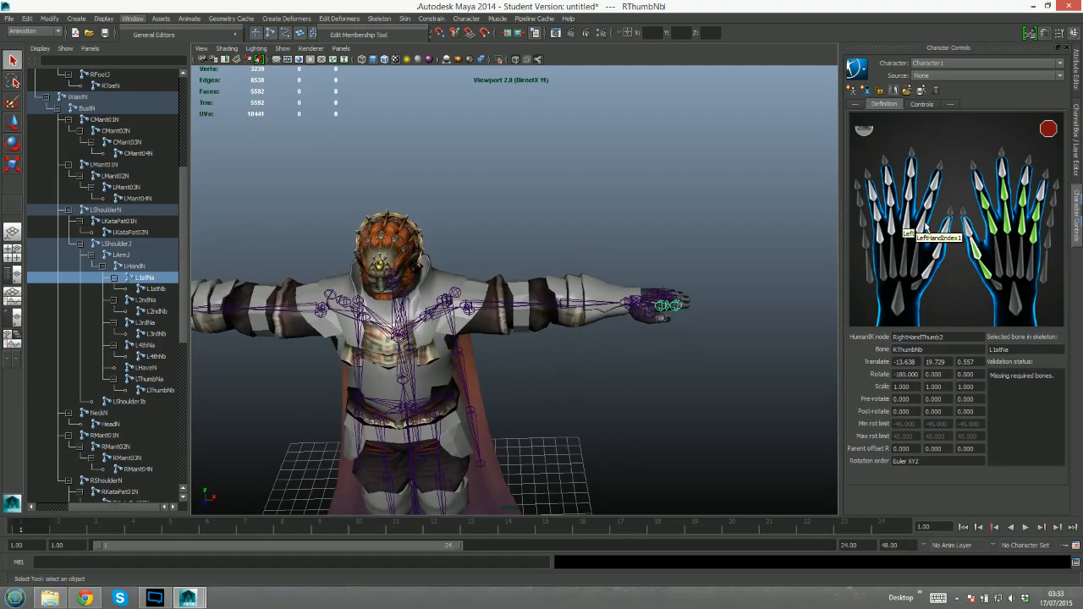
left_click(929, 228)
right_click(929, 229)
left_click(946, 230)
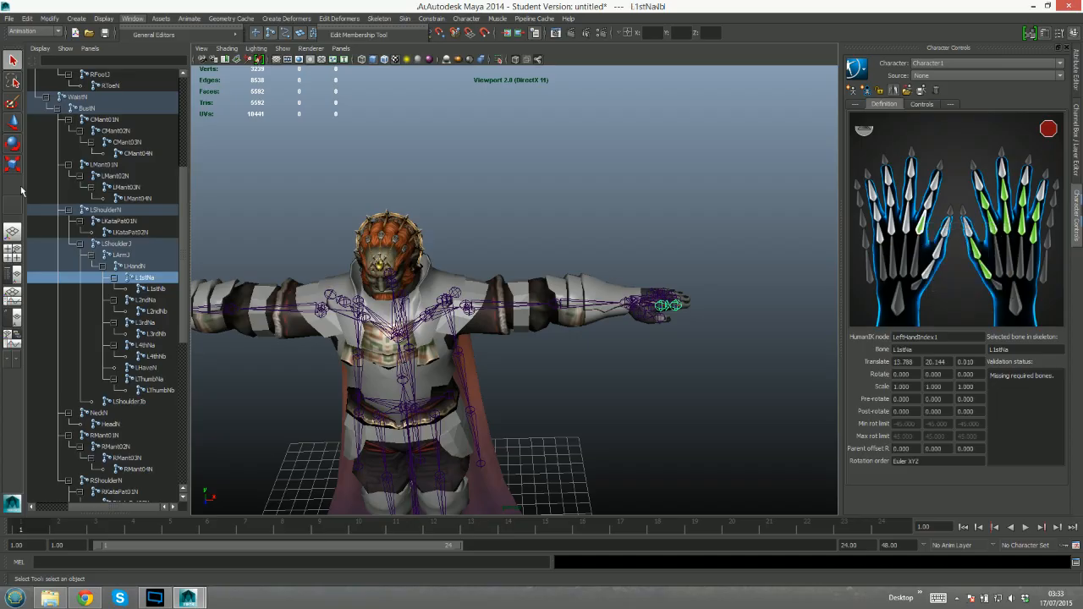
key("Down")
left_click(931, 197)
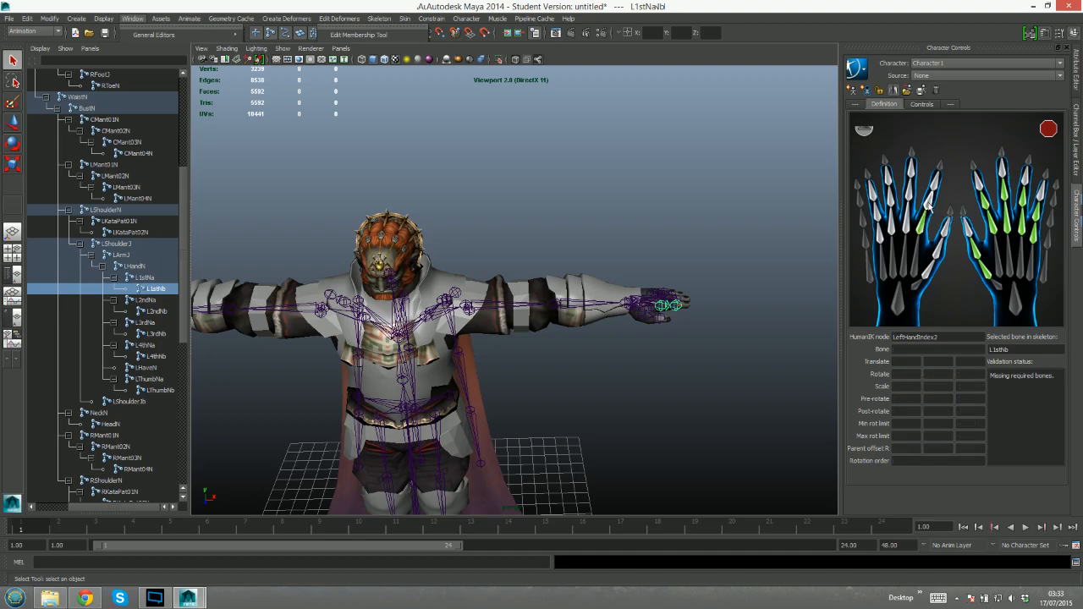
right_click(931, 199)
left_click(948, 204)
Assign the L2ndNa joint to the LeftHandMiddle1 node and the L2ndNb joint to LeftHandMiddle2
left_click(145, 301)
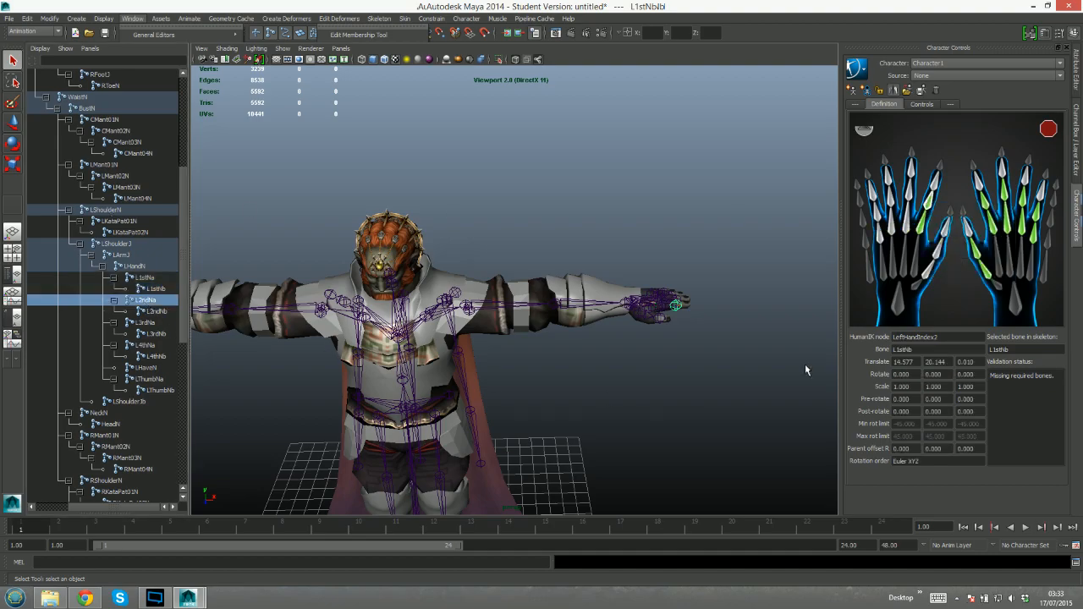
left_click(912, 225)
right_click(913, 227)
left_click(927, 229)
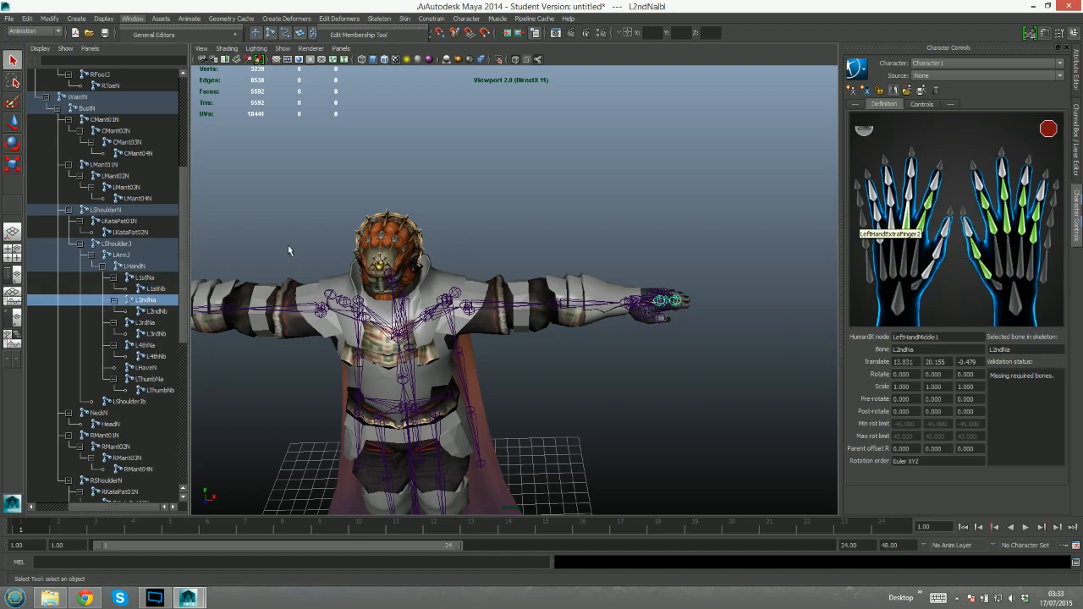
left_click(158, 312)
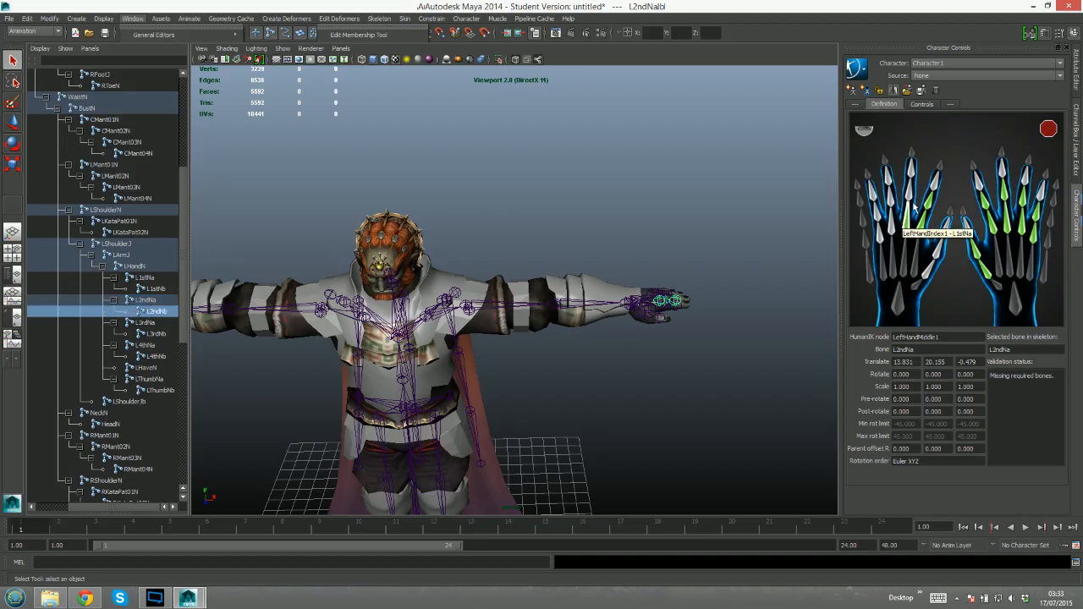
left_click(911, 199)
right_click(911, 198)
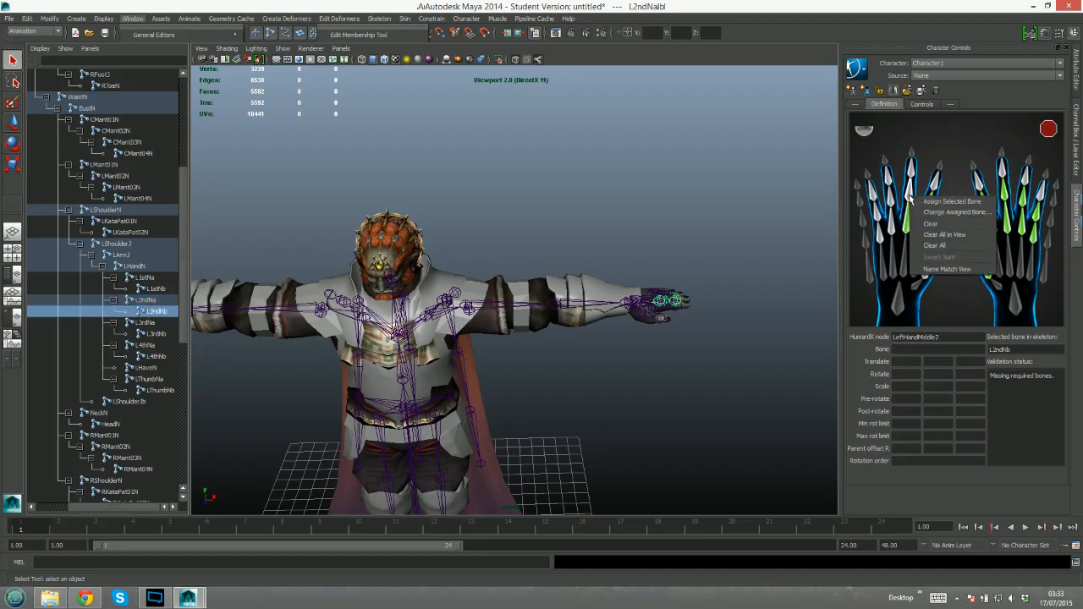
left_click(931, 202)
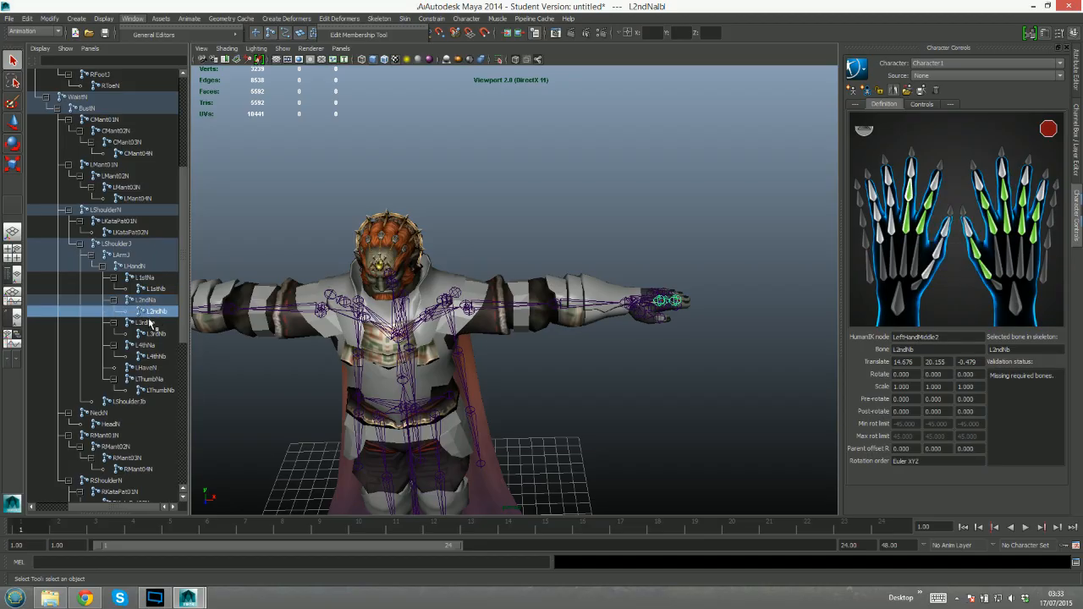
Assign the L3rdNa joint to the LeftHandRing1 node and the L3rdNb joint to LeftHandRing2
left_click(896, 235)
right_click(896, 236)
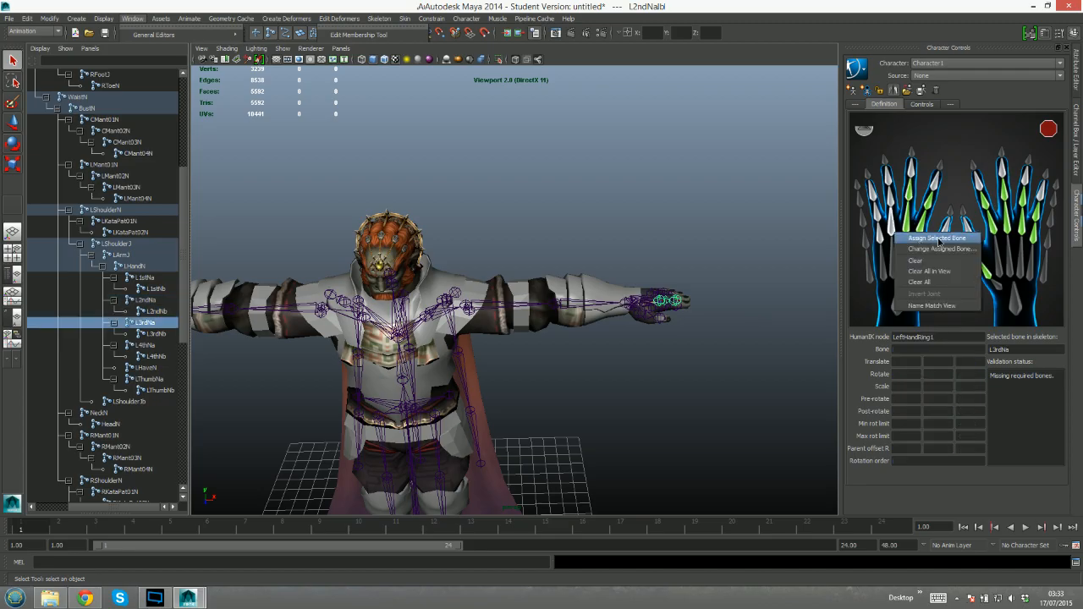
left_click(937, 238)
left_click(161, 334)
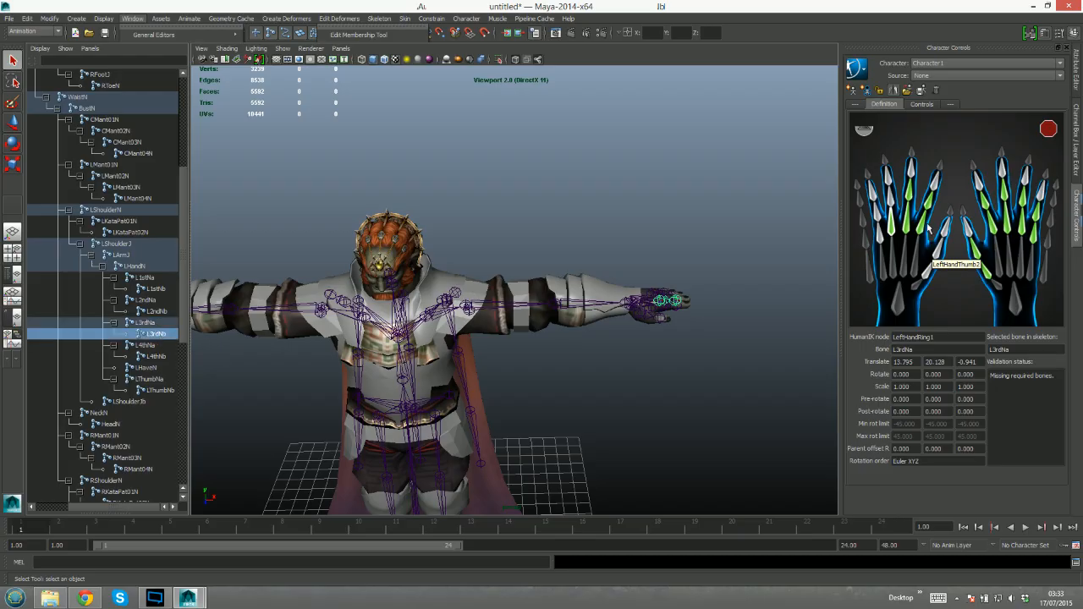
left_click(890, 206)
right_click(890, 205)
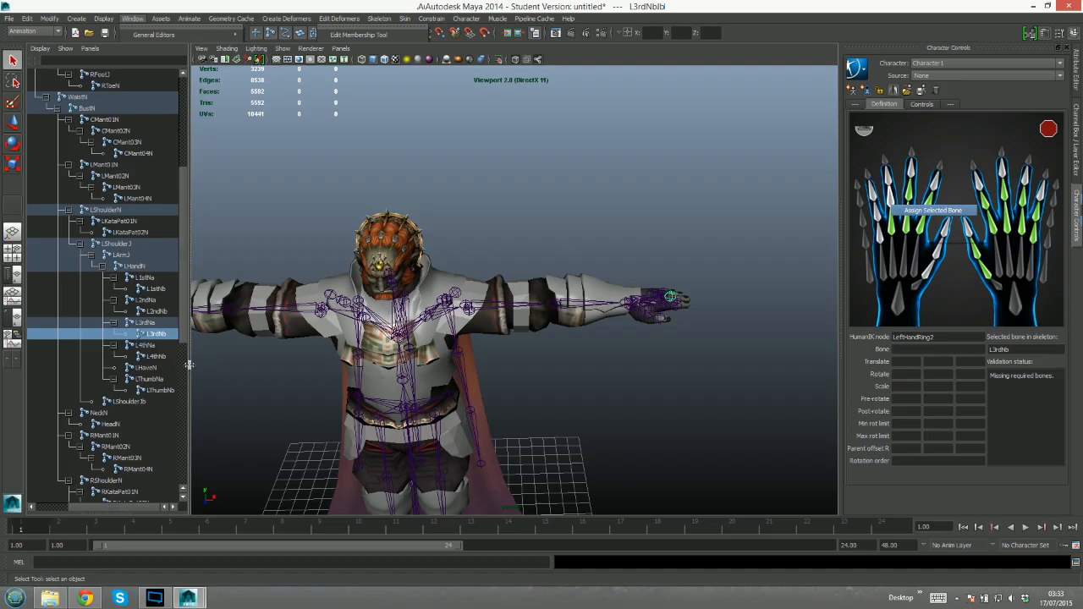
Assign the L4thNa joint to the LeftHandPinky1 node and the L4thNb joint to LeftHandPinky2
right_click(880, 237)
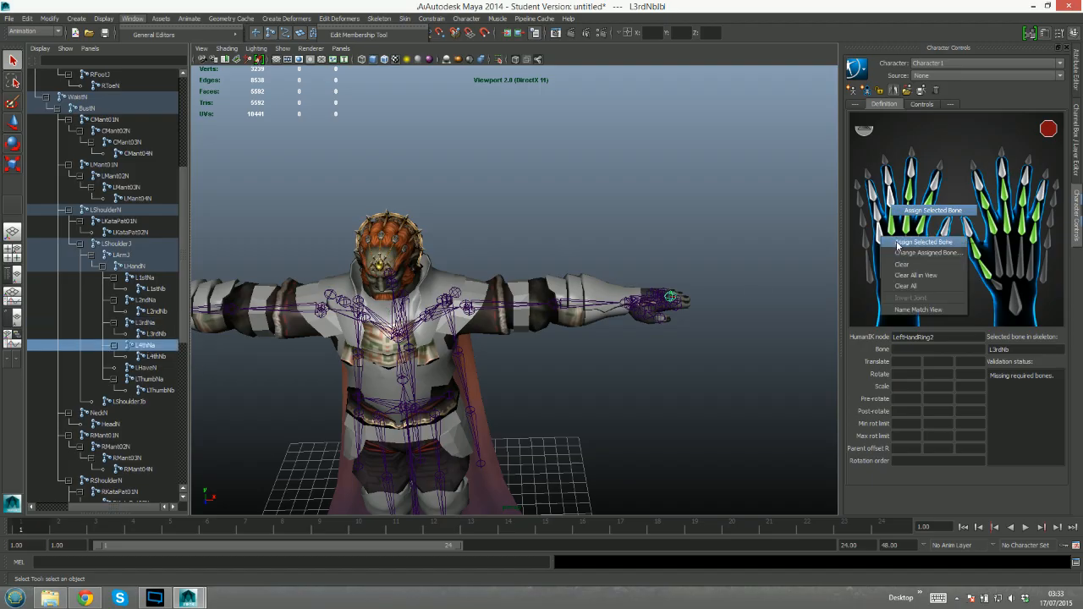
left_click(899, 242)
left_click(156, 356)
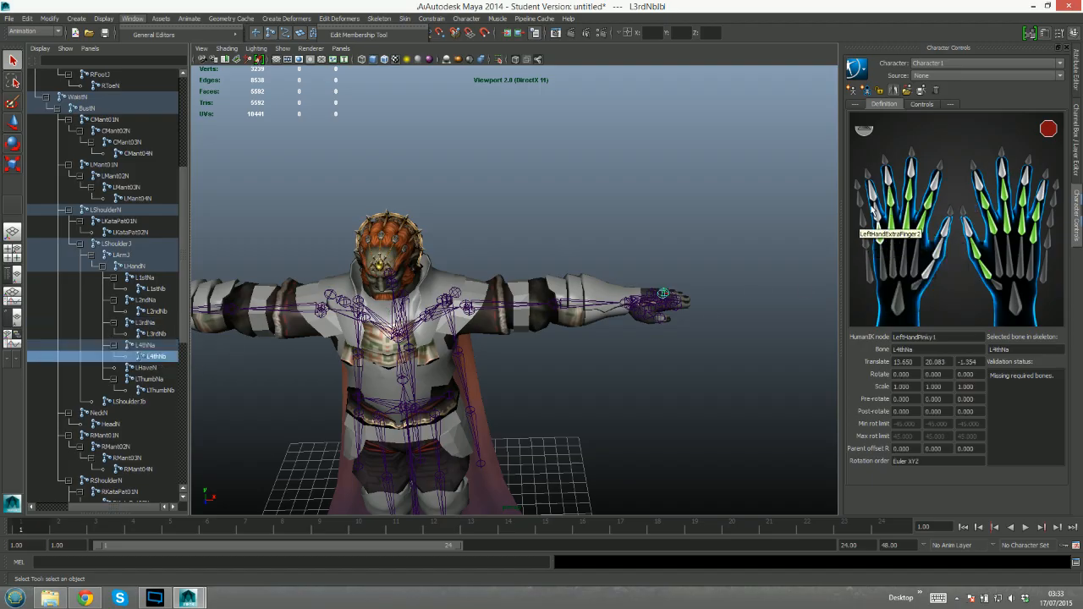
left_click(888, 219)
right_click(888, 218)
left_click(921, 223)
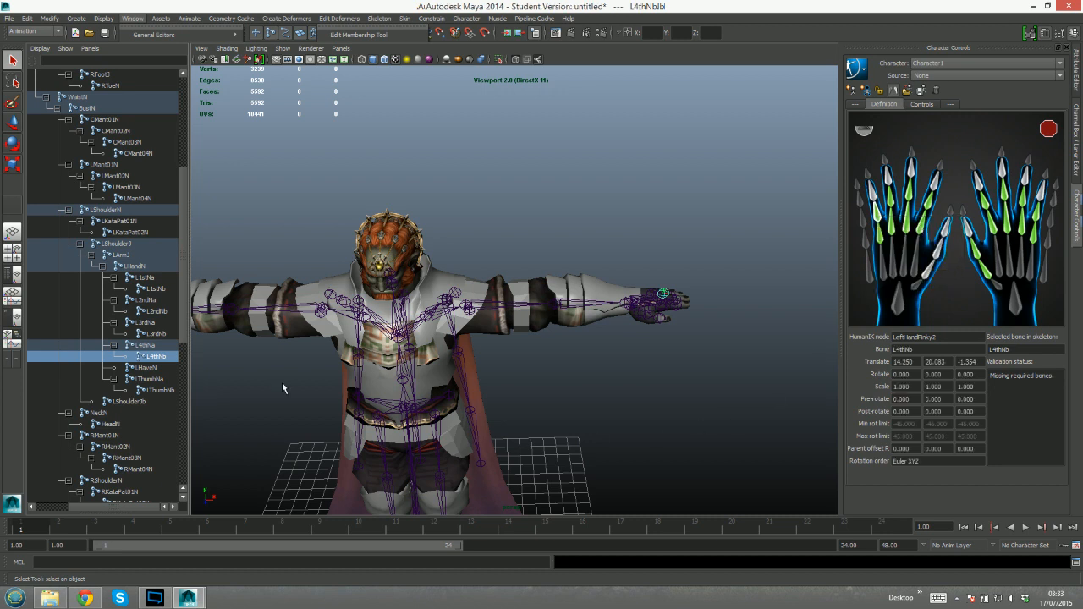
Assign the LThumbNa joint to the LeftHandThumb1 node and the LThumbNb joint to LeftHandThumb2
left_click(150, 379)
left_click(938, 273)
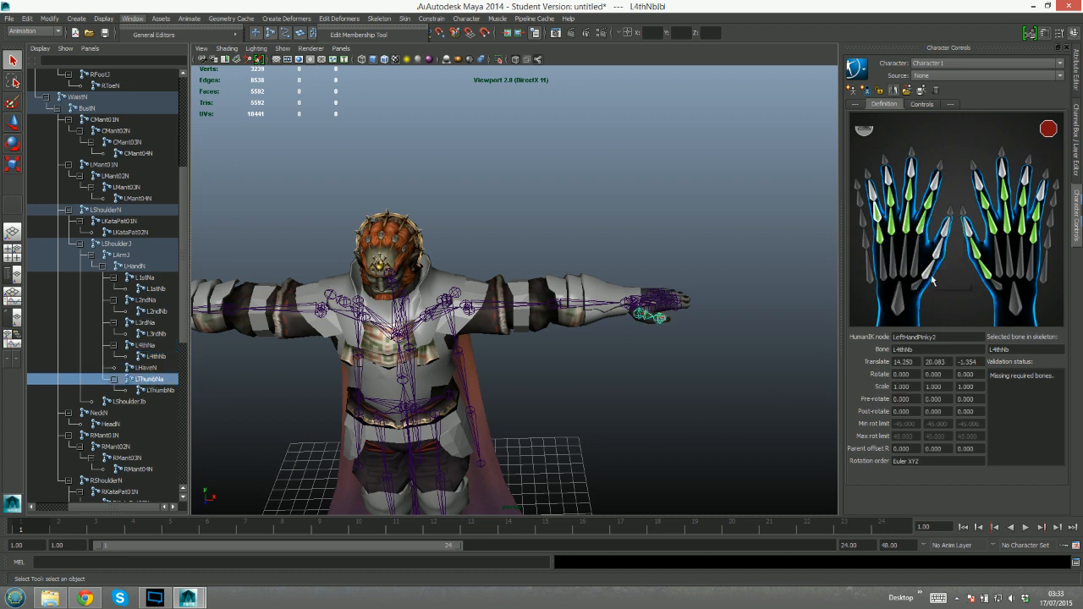
right_click(938, 273)
left_click(950, 276)
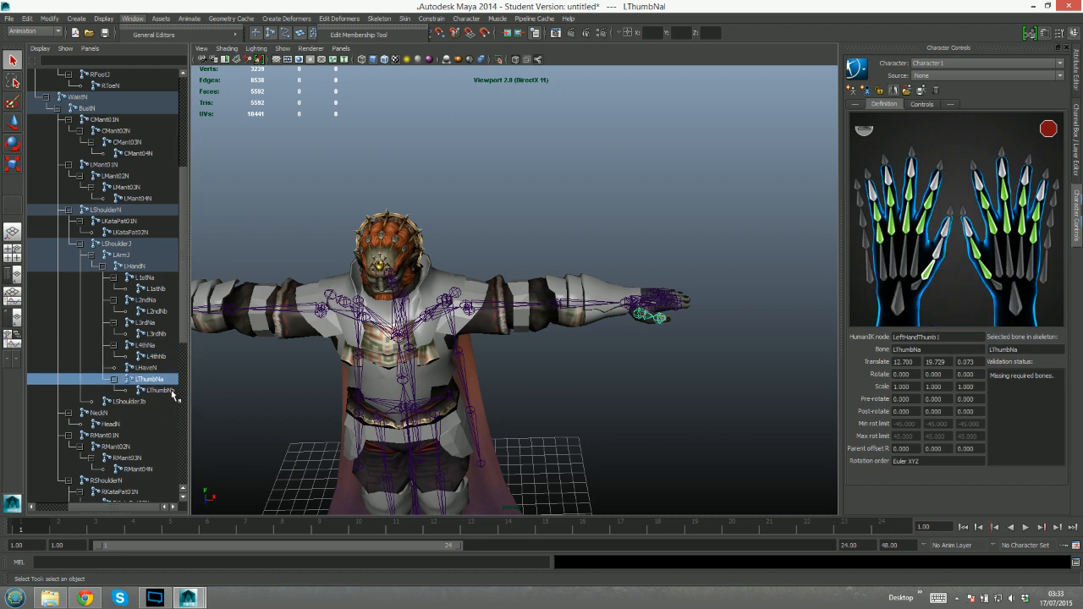
left_click(161, 390)
left_click(954, 257)
right_click(955, 257)
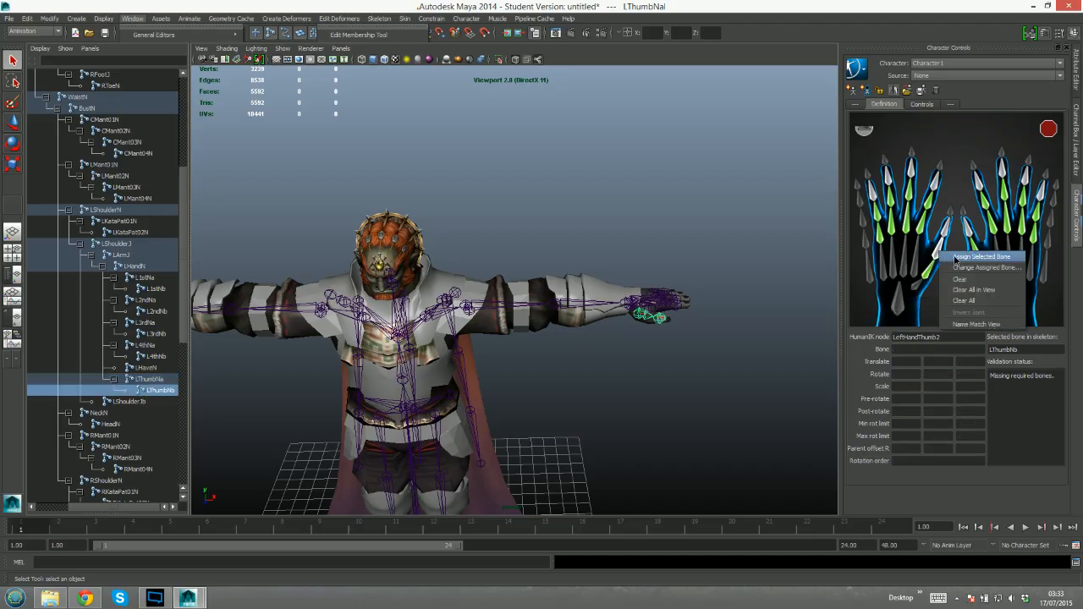
left_click(956, 257)
Leave the hands view of the skeleton definition and open the detailed neck view
left_click_drag(563, 349, 565, 318, "alt")
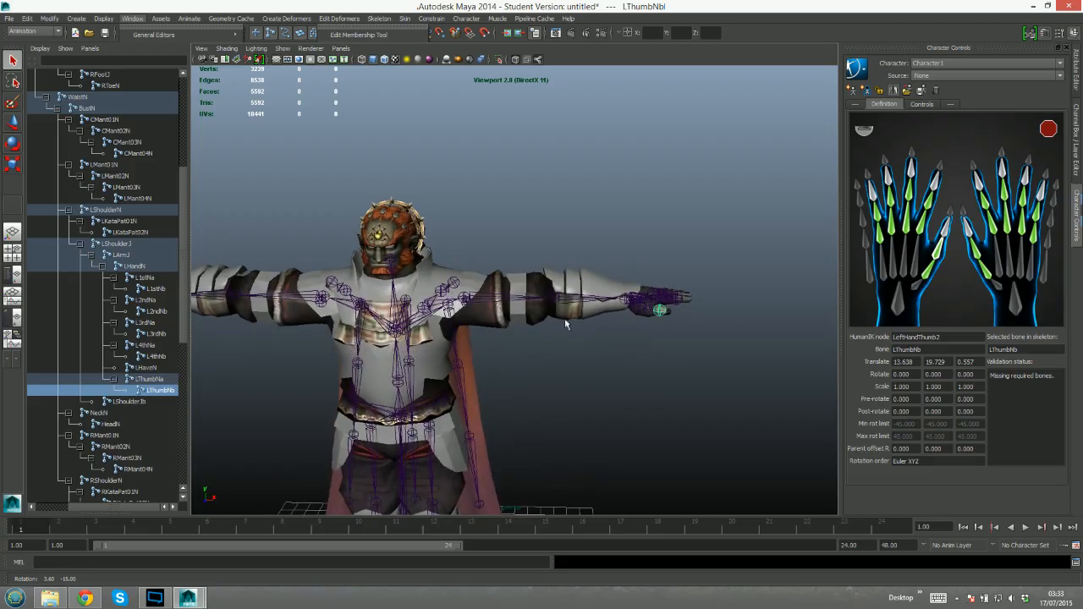
left_click(864, 129)
left_click(958, 159)
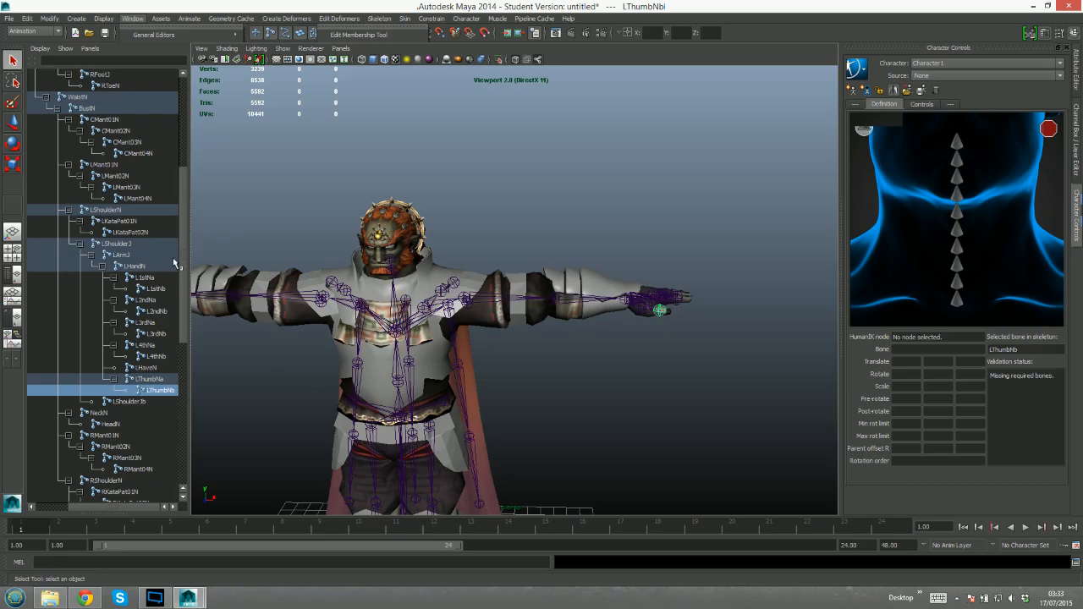
scroll(184, 179, "up", 2)
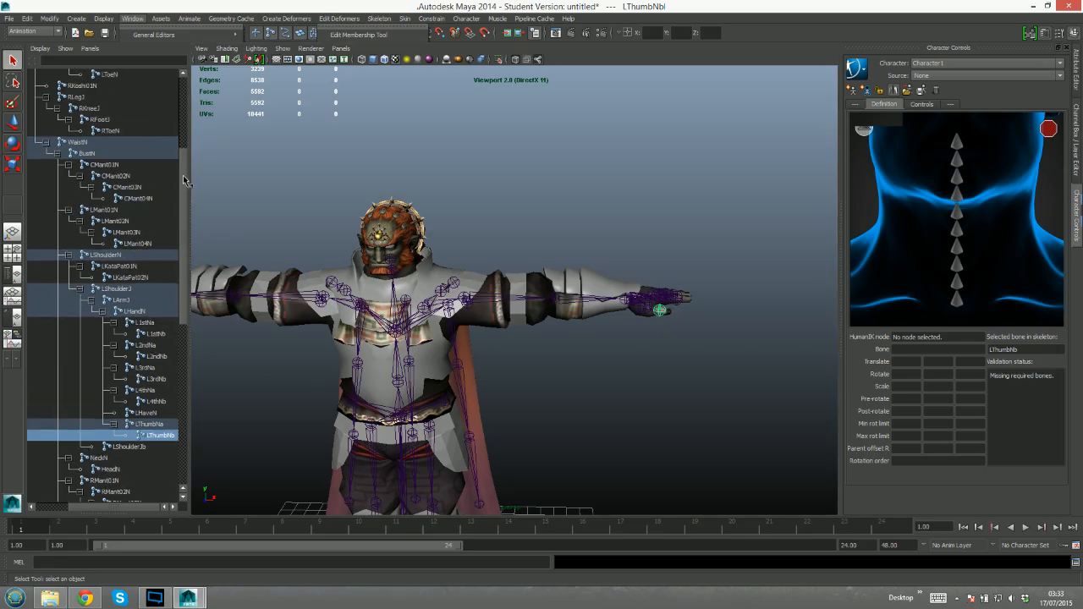
Assign the NeckN joint to the Neck node of the character definition and return to the full body view
scroll(184, 180, "down", 5)
scroll(184, 383, "down", 3)
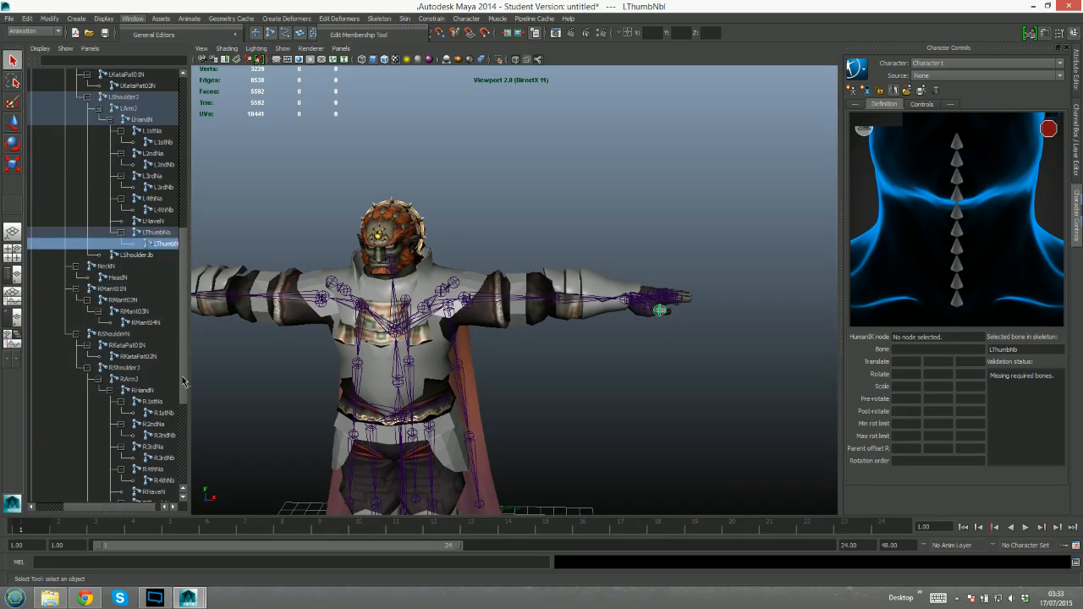
scroll(184, 383, "down", 3)
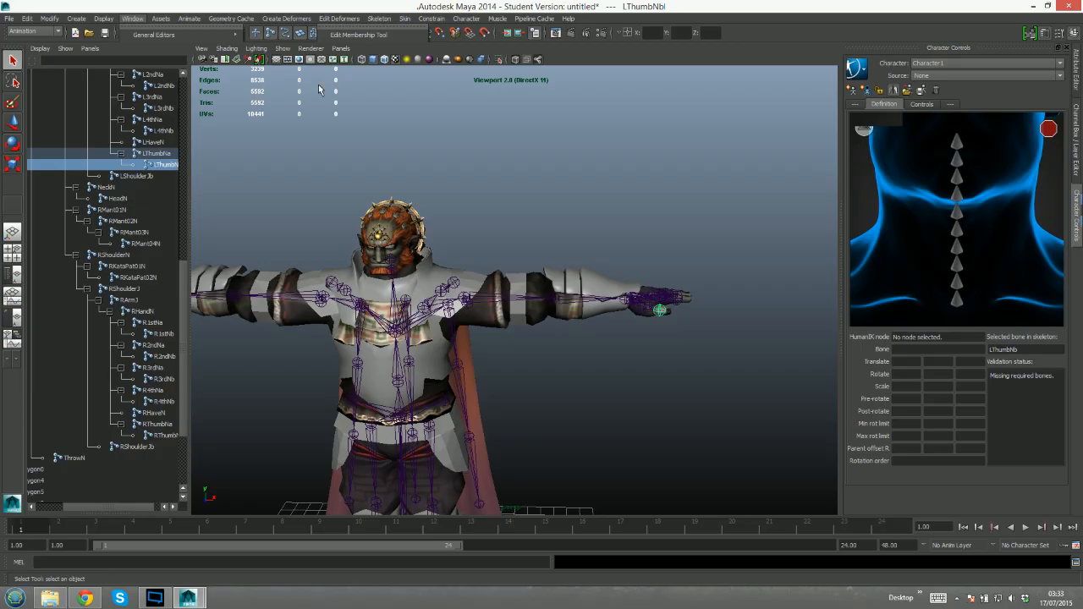
left_click(105, 186)
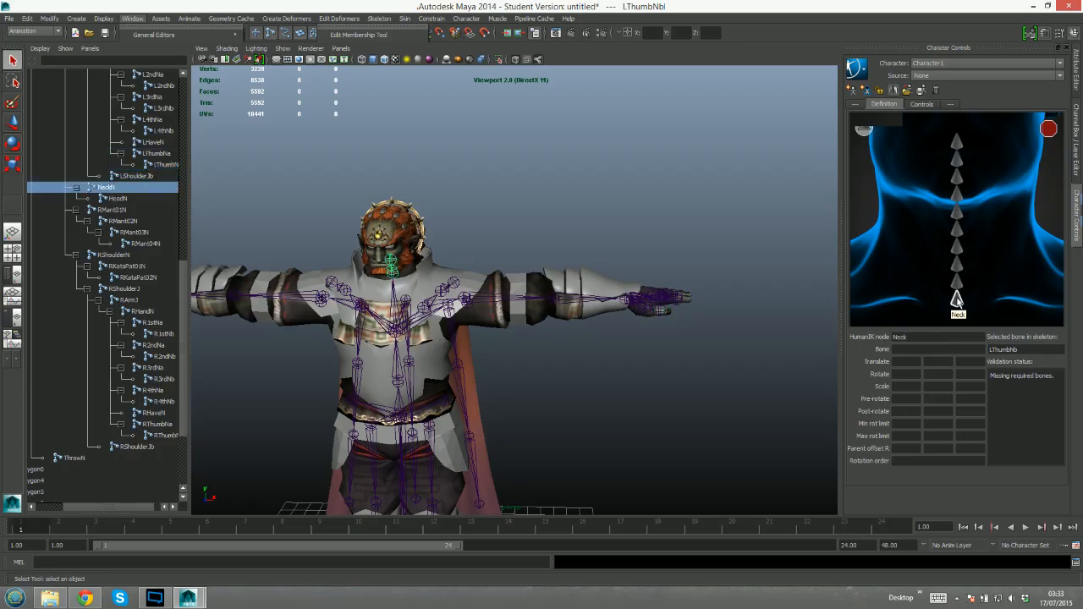
right_click(965, 302)
left_click(974, 305)
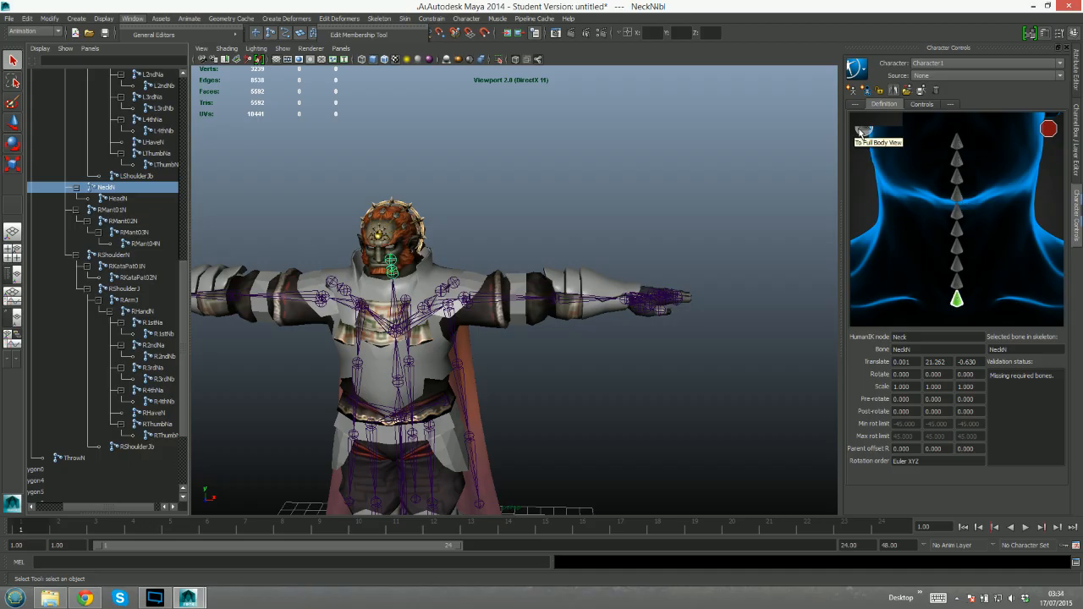
left_click(862, 131)
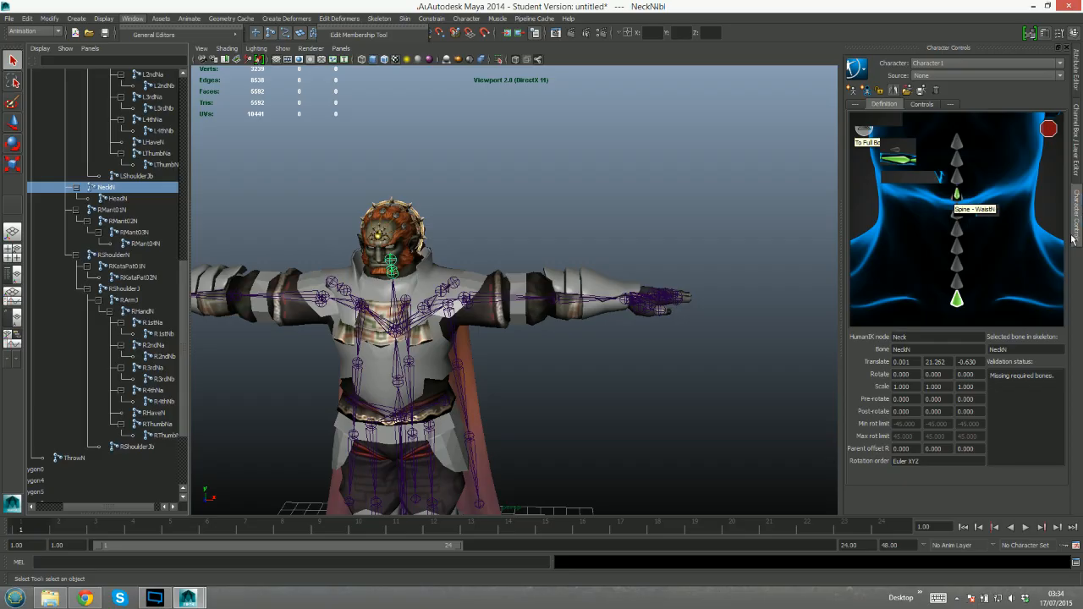
Assign the HeadN joint to the Head node of the character definition
left_click(393, 260)
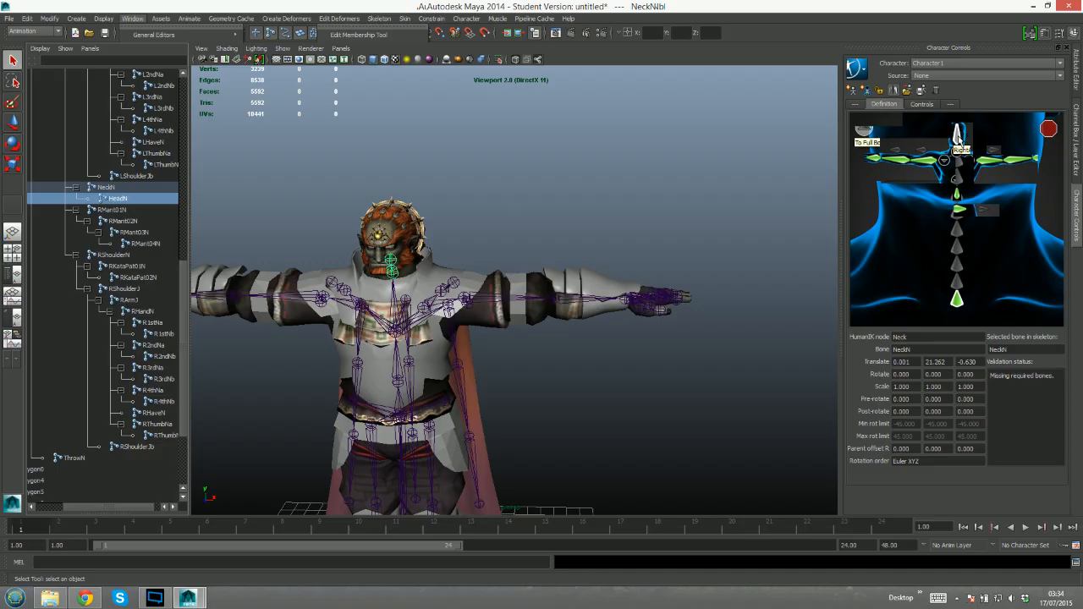
right_click(958, 139)
left_click(965, 145)
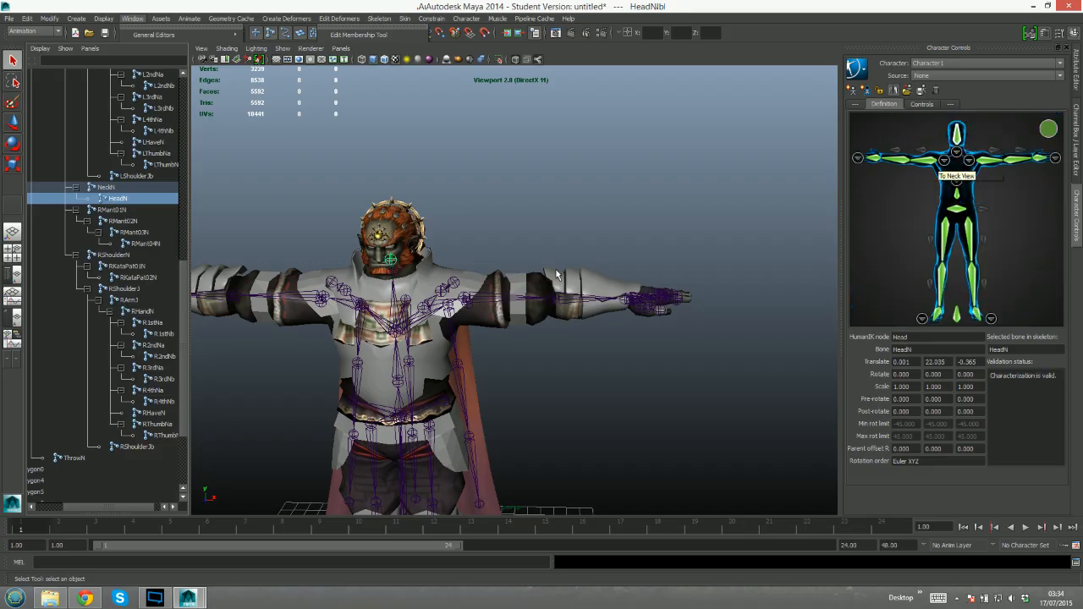
Create a HumanIK control rig for Character1 from the completed definition
scroll(463, 355, "down", 4)
middle_click_drag(463, 354, 503, 292, "alt")
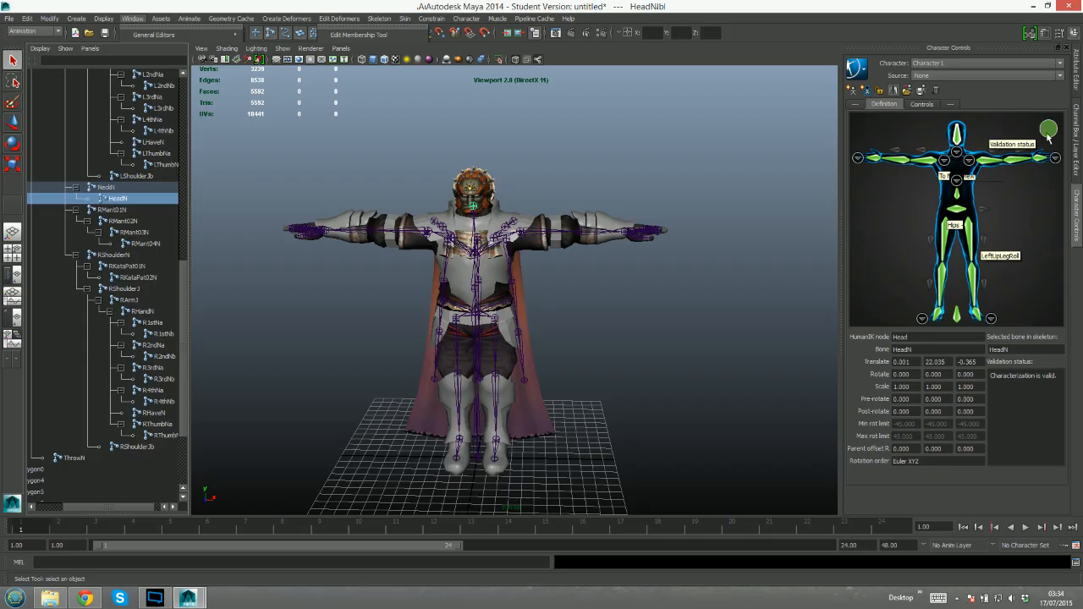
left_click(1004, 77)
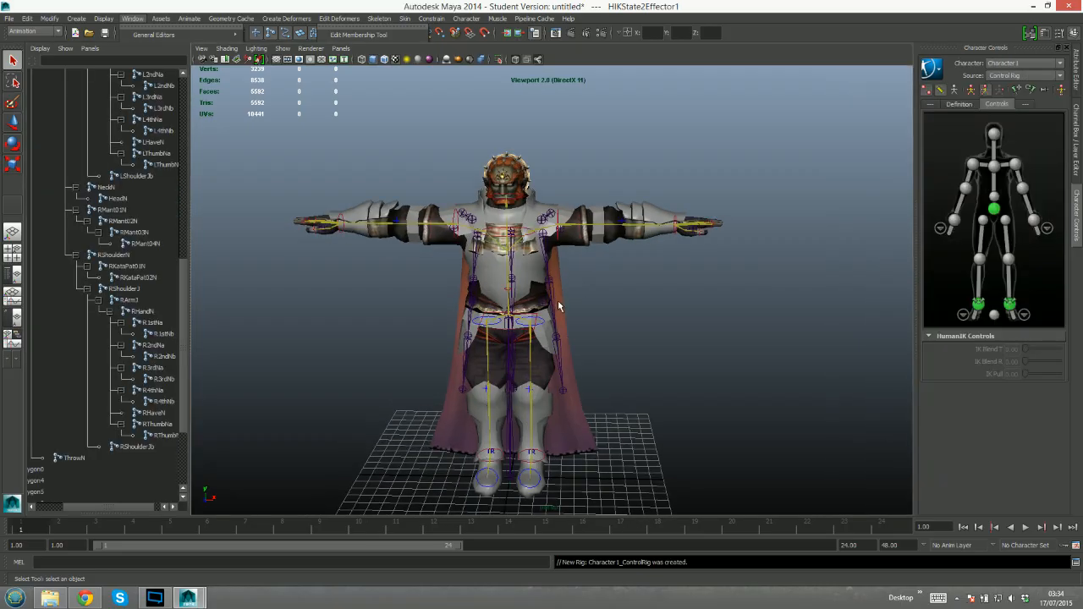
Test the rig by moving the left wrist effector freely, and undo the move
left_click_drag(579, 262, 592, 203, "alt")
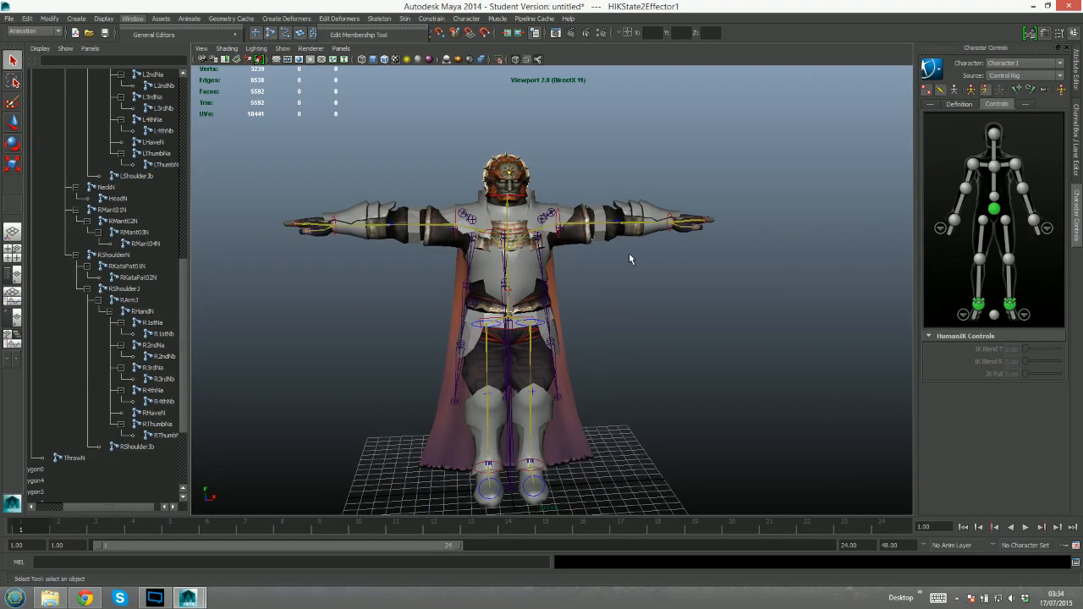
left_click_drag(628, 259, 600, 341, "alt")
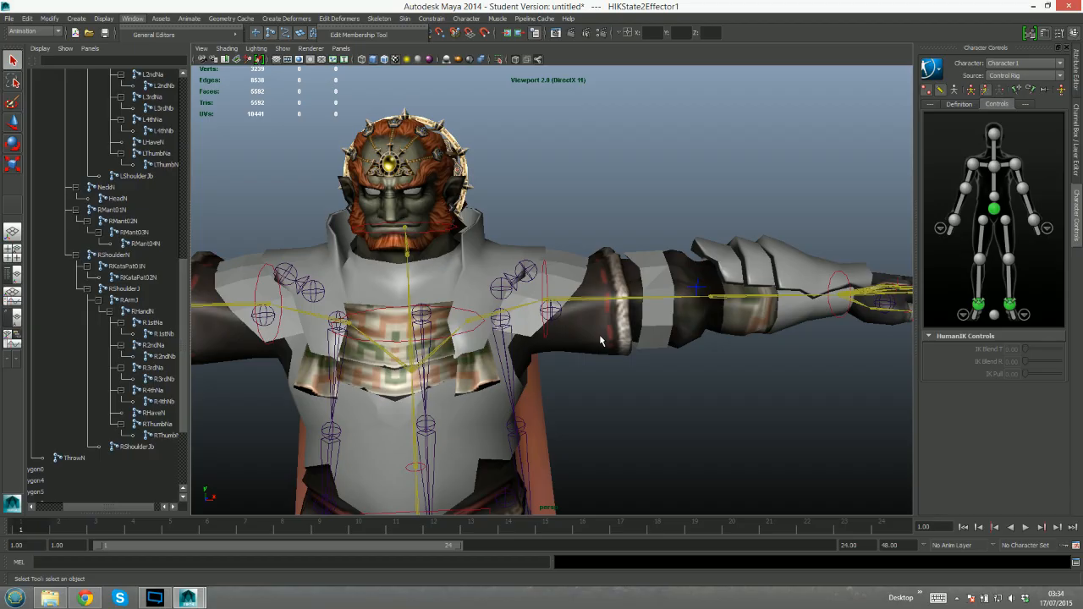
scroll(597, 333, "down", 8)
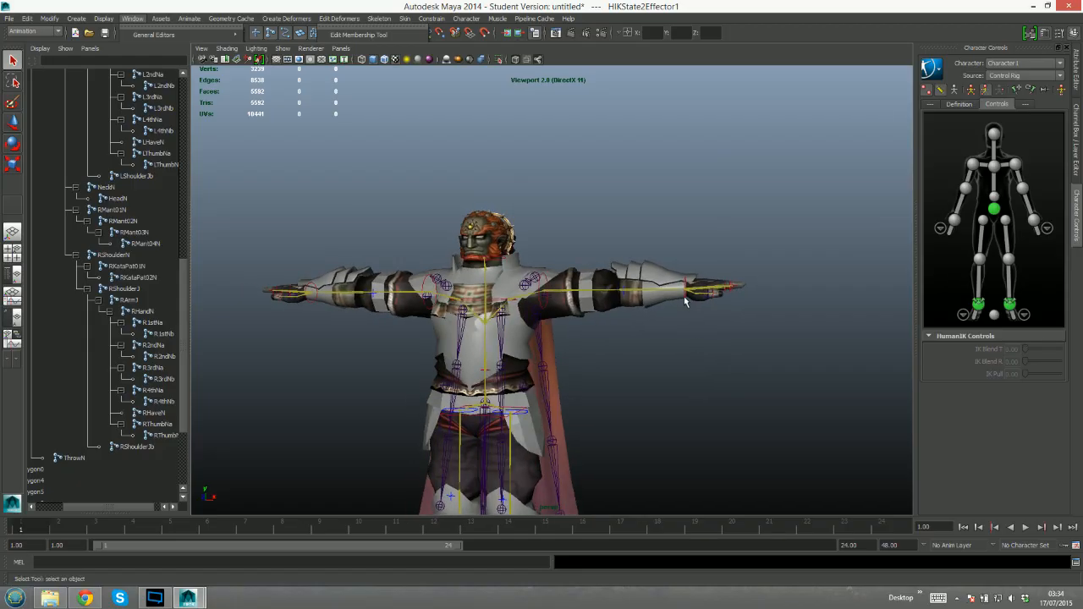
left_click(684, 296)
left_click_drag(727, 348, 694, 371, "alt")
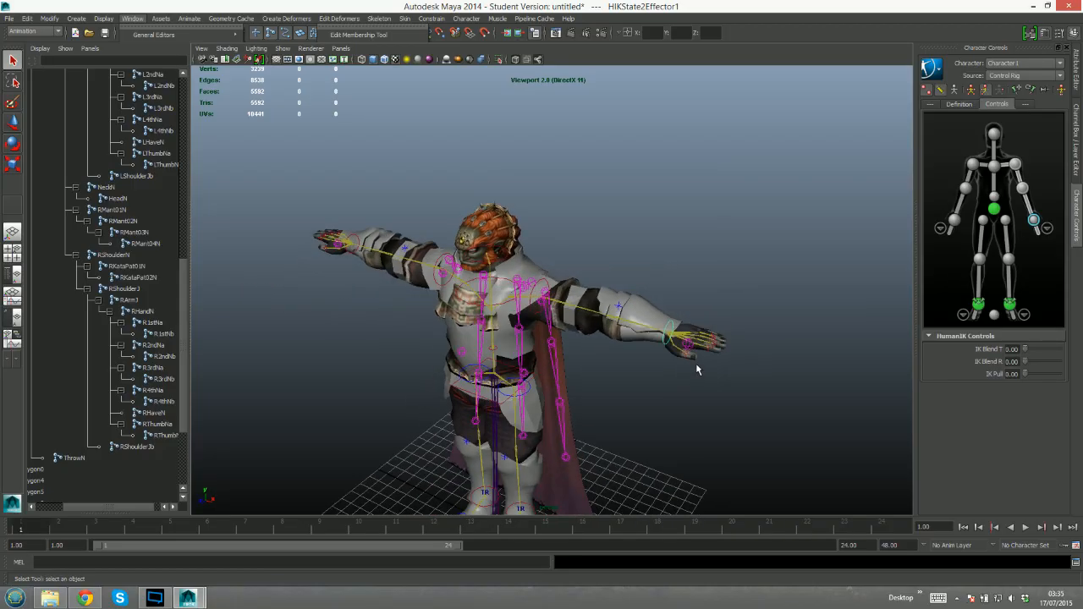
key("w")
left_click_drag(754, 295, 591, 366, "alt")
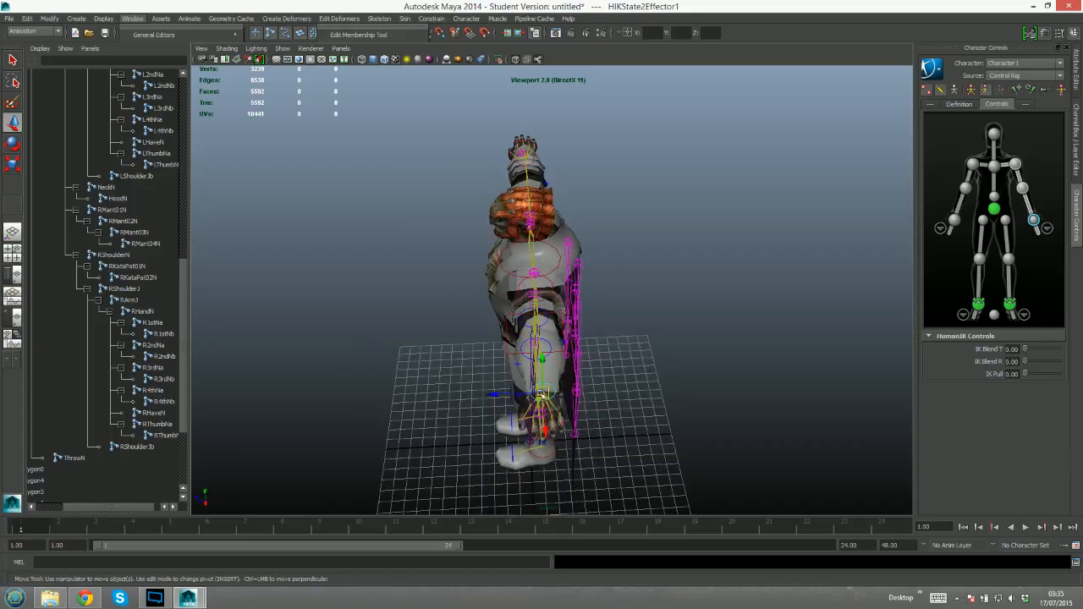
mouse_move(543, 394)
left_mouse_down()
mouse_move(525, 407)
mouse_move(529, 372)
mouse_move(493, 382)
mouse_move(479, 366)
mouse_move(527, 359)
mouse_move(449, 337)
left_mouse_up()
key("ctrl+z")
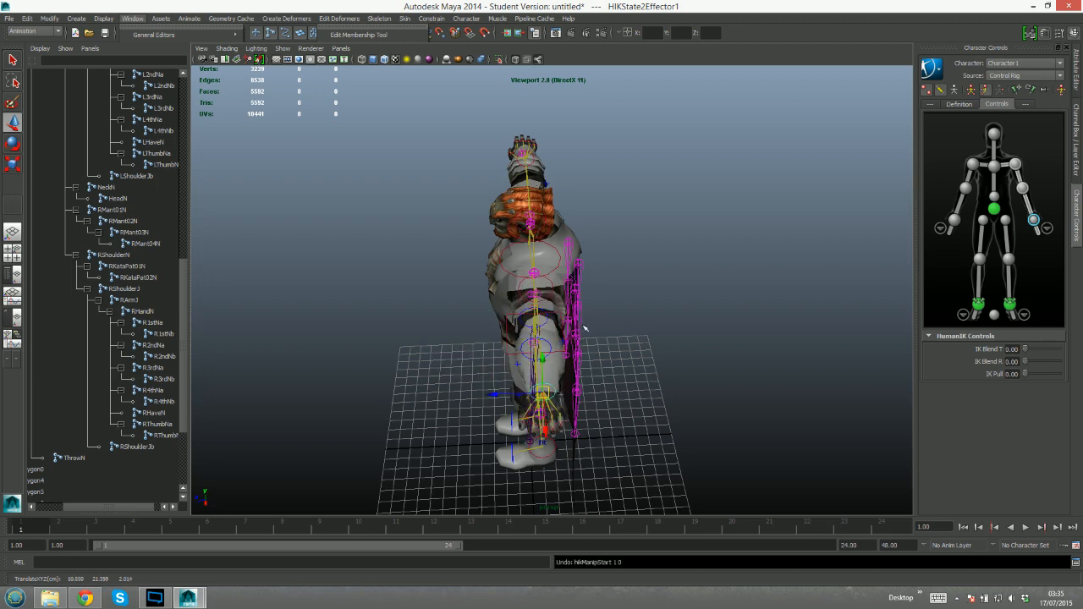
left_click_drag(584, 328, 542, 293, "alt")
key("q")
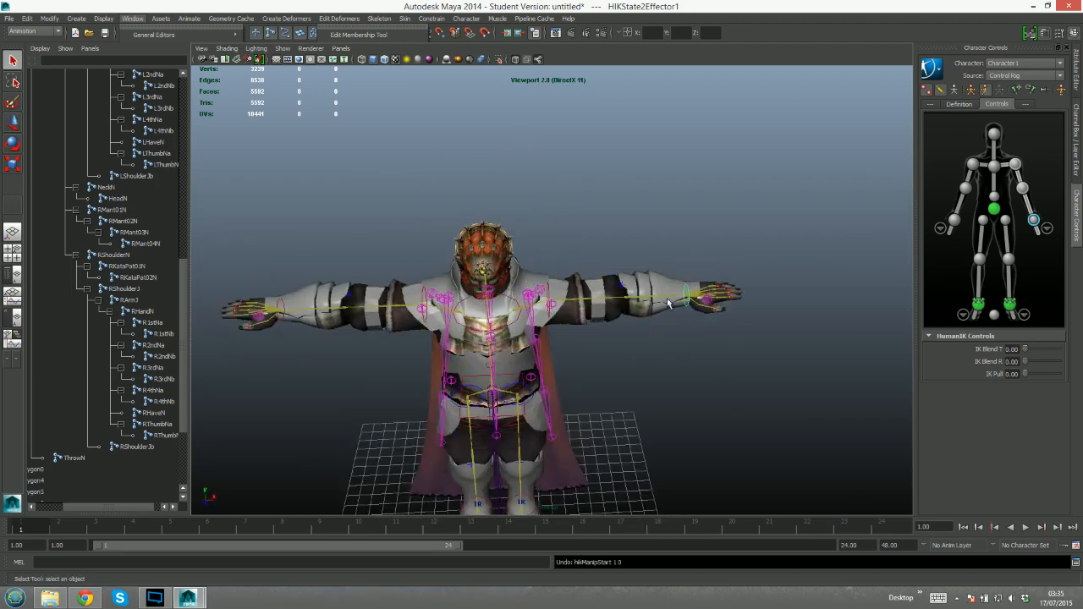
Try rotating the left forearm and left upper arm controls, and undo the rotations
left_click(840, 361)
left_click_drag(827, 296, 694, 331, "alt")
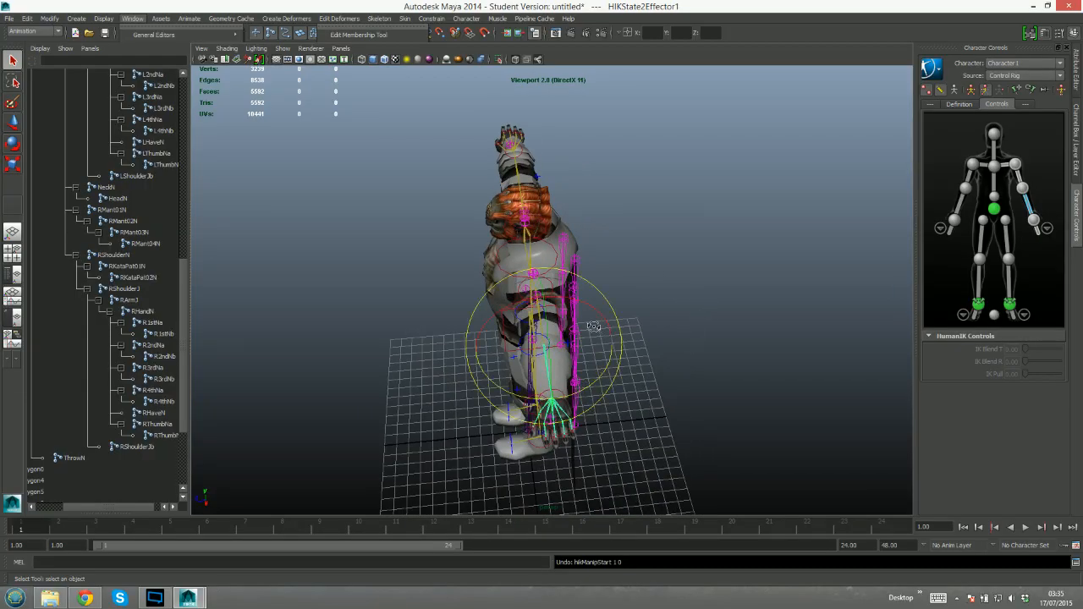
left_click_drag(589, 322, 568, 290, "alt")
left_click_drag(541, 369, 585, 353)
left_click_drag(494, 367, 563, 350)
left_click(574, 308)
key("ctrl+z")
key("ctrl+z")
key("ctrl+z")
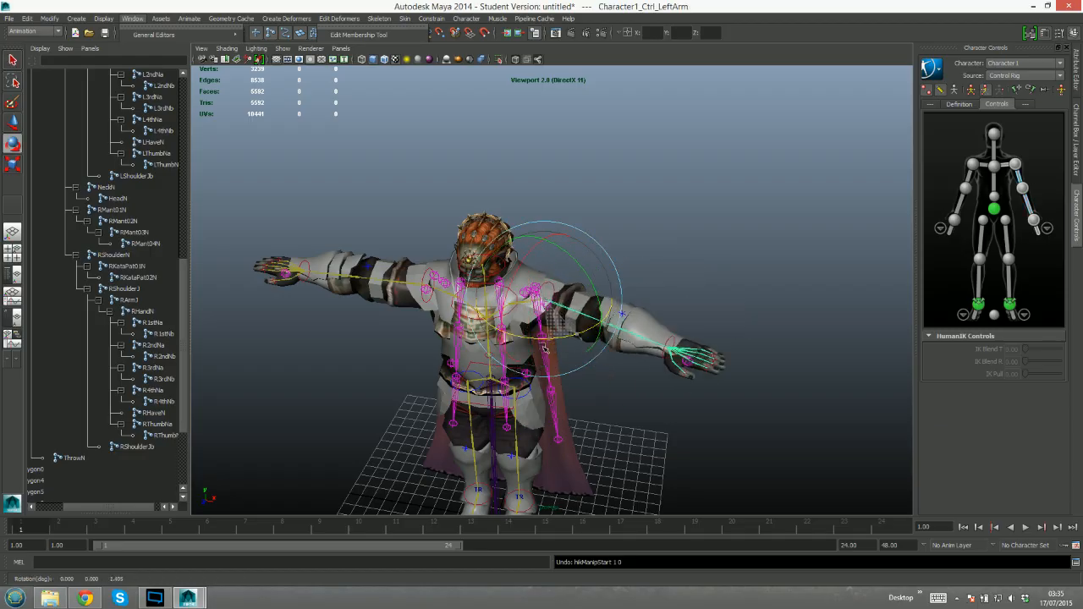
Examine the rigged character from head to feet from several angles
left_click_drag(621, 324, 641, 166, "alt")
left_click_drag(604, 339, 568, 329, "alt")
middle_click_drag(568, 329, 591, 229, "alt")
scroll(587, 253, "down", 3)
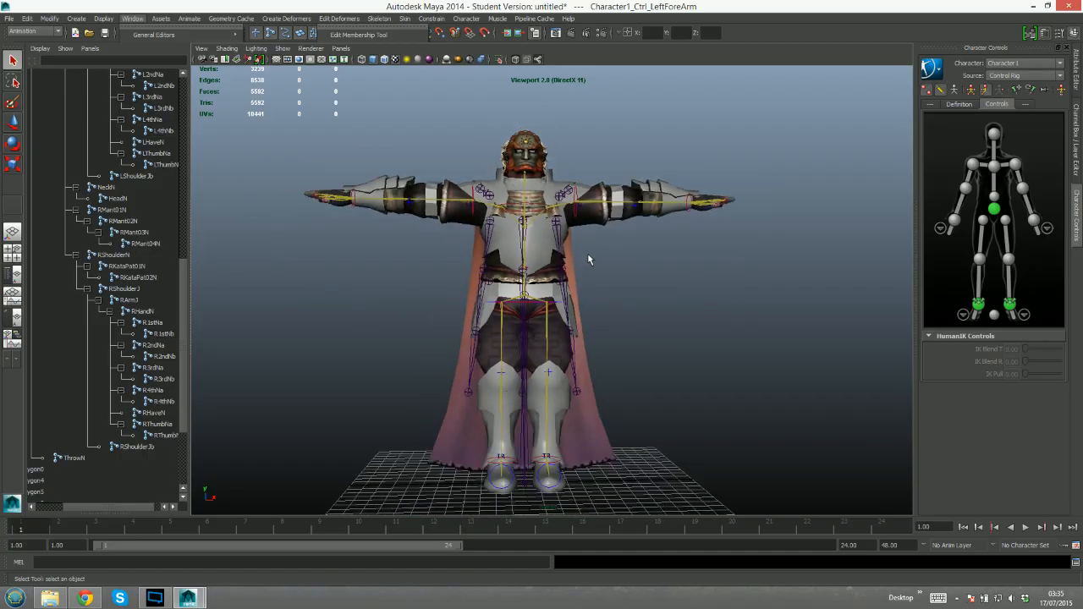
left_click_drag(584, 271, 565, 306, "alt")
scroll(609, 184, "up", 4)
scroll(610, 184, "up", 2)
middle_click_drag(605, 208, 597, 392, "alt")
scroll(580, 346, "down", 4)
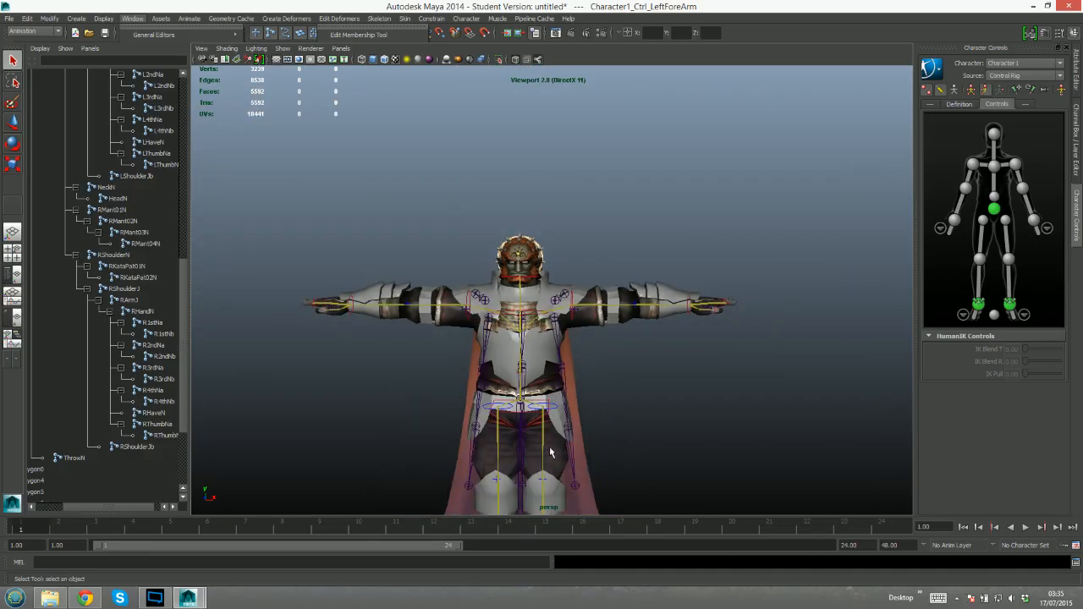
middle_click_drag(551, 450, 599, 288, "alt")
left_click_drag(599, 288, 583, 413, "alt")
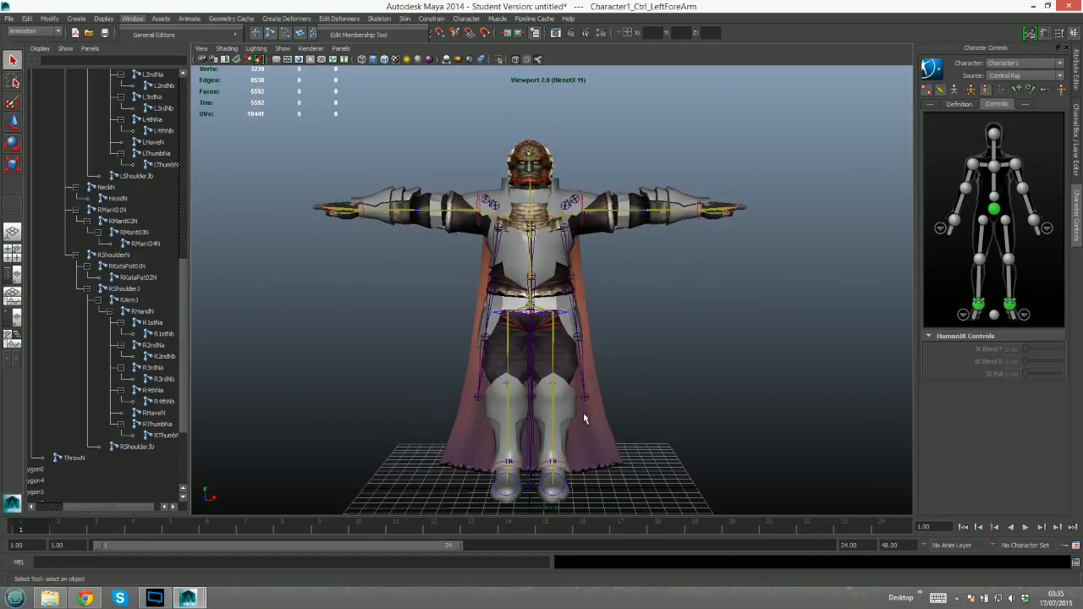
Try moving the left ankle effector forward and rotating the foot, and undo the leg changes
left_click(560, 467)
left_click_drag(616, 442, 690, 423, "alt")
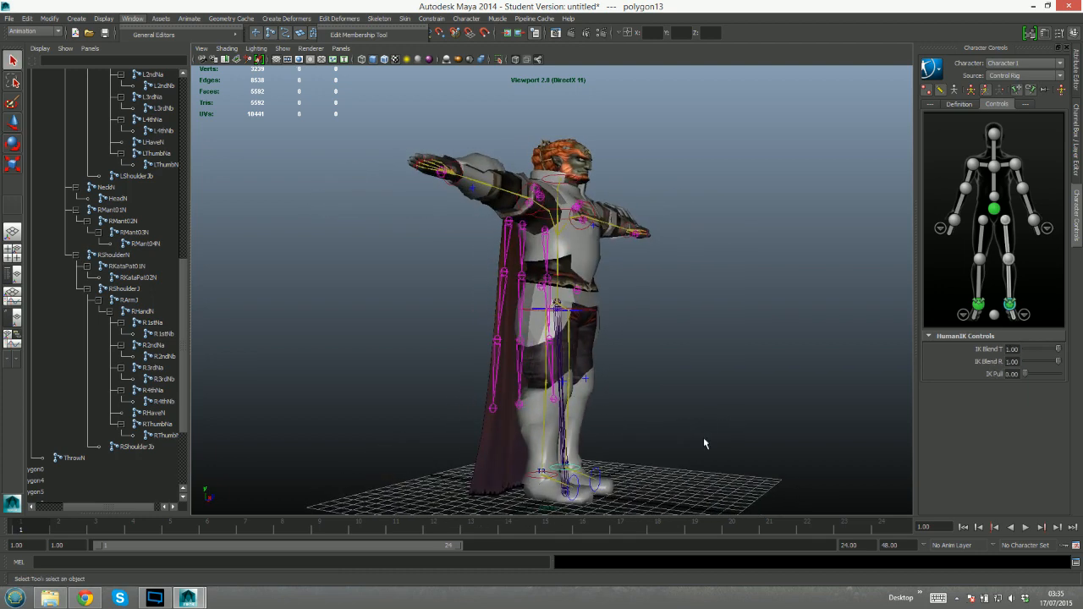
key("w")
left_click(569, 471)
left_click_drag(569, 471, 665, 451)
key("ctrl+z")
key("e")
key("ctrl+z")
key("ctrl+z")
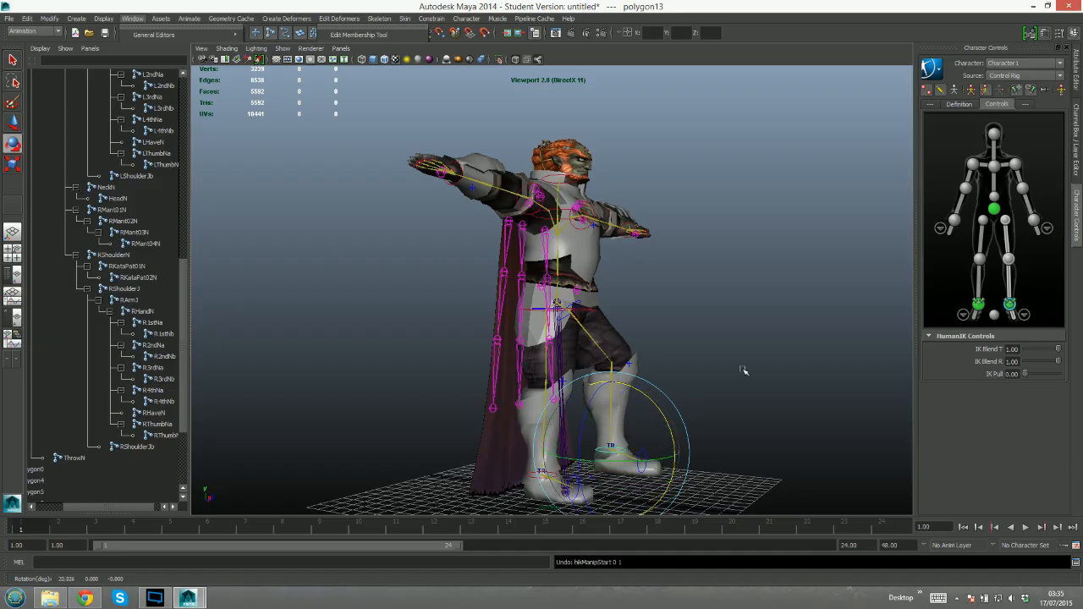
left_click_drag(739, 373, 644, 357, "alt")
key("q")
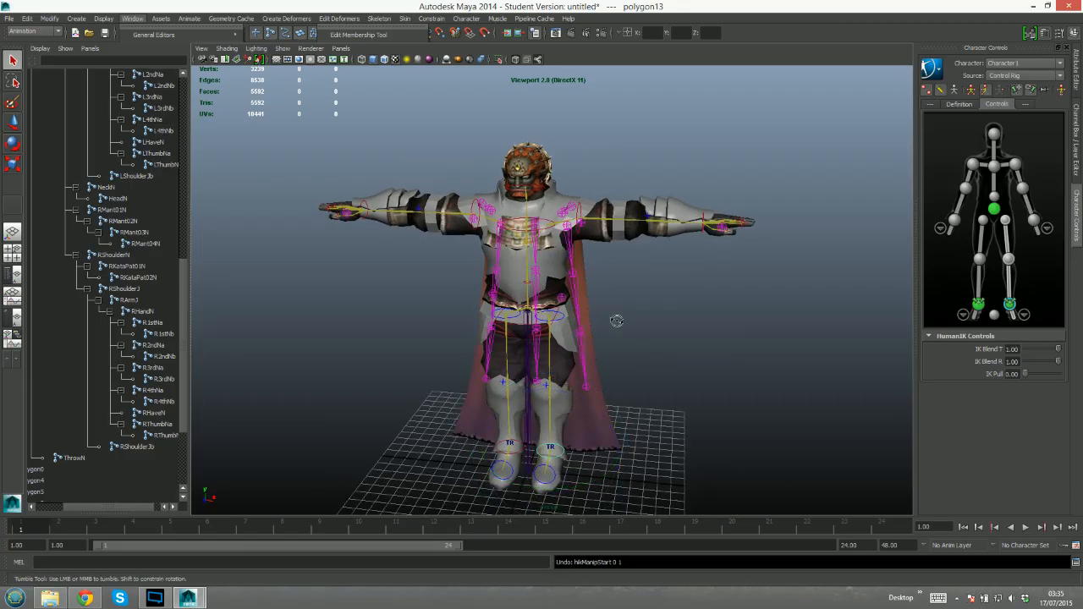
Try turning and tilting the head with its rotation control, and restore the original pose
left_click_drag(617, 319, 684, 321, "alt")
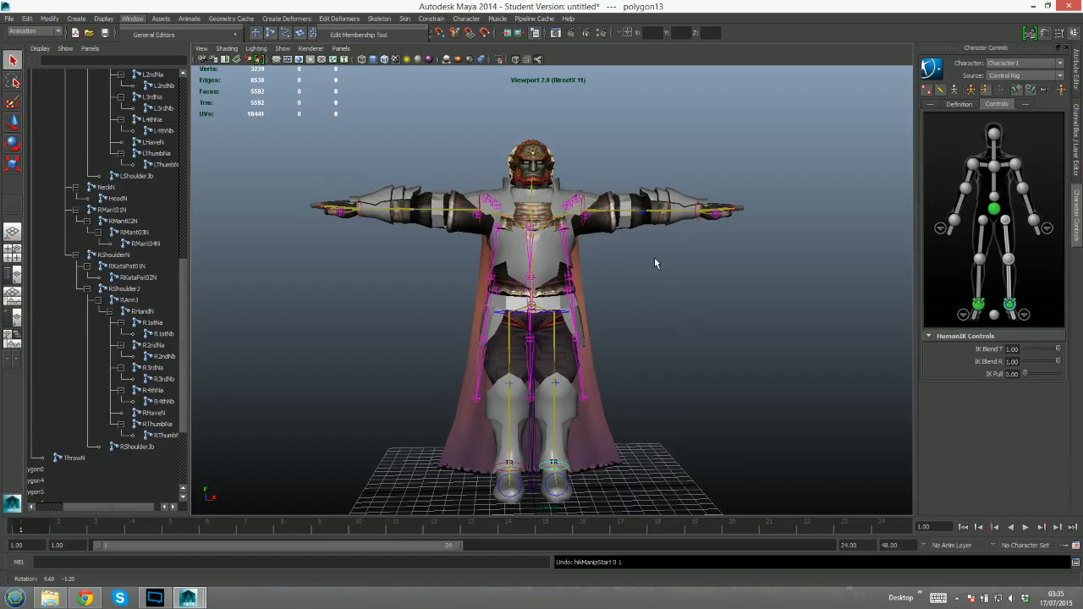
scroll(640, 250, "up", 3)
scroll(616, 242, "up", 6)
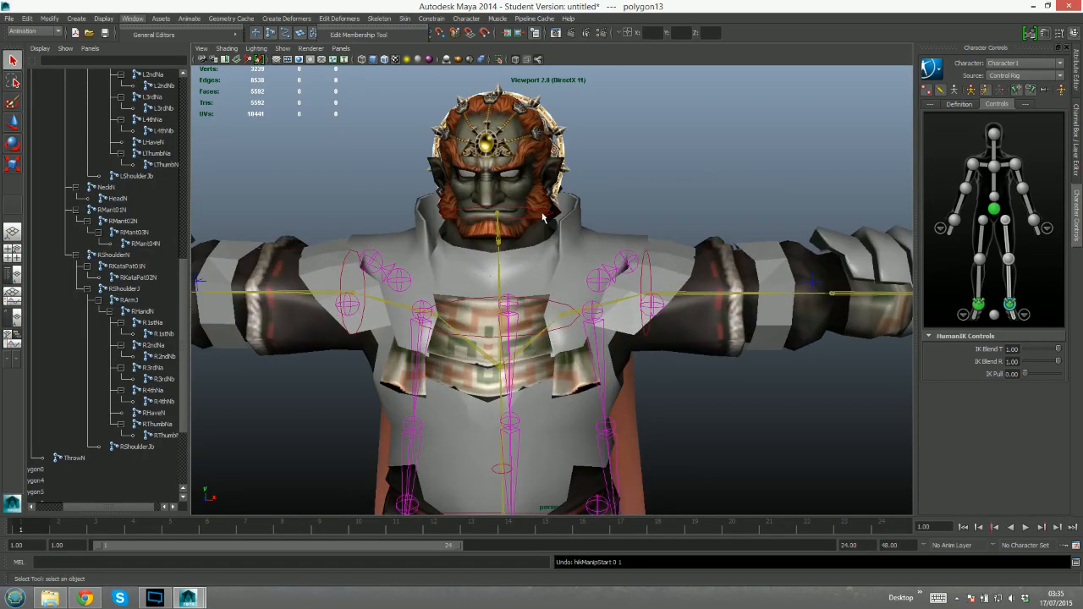
left_click(550, 221)
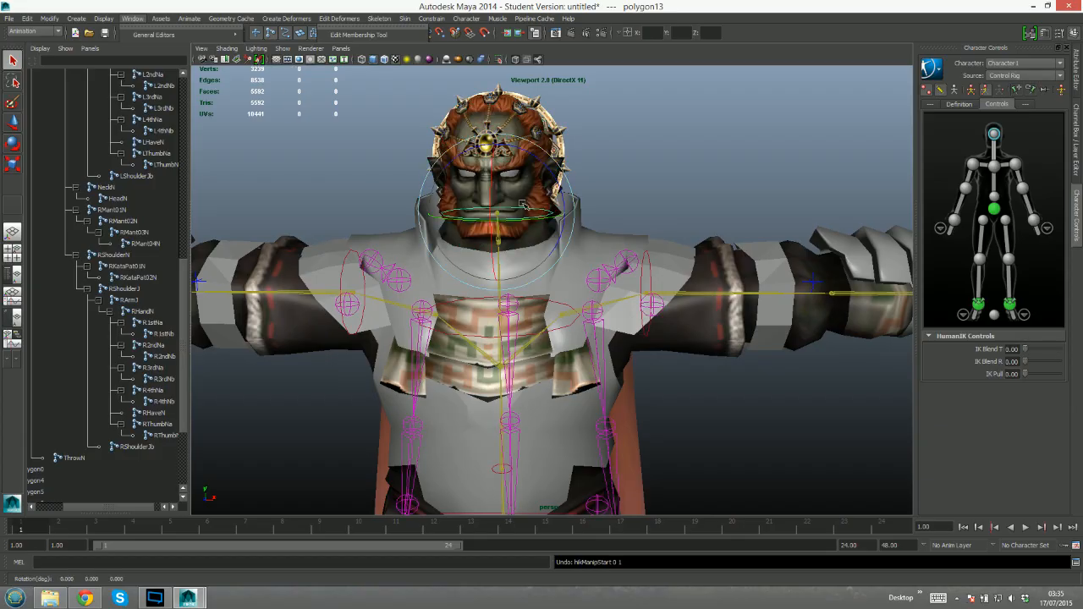
left_click_drag(515, 206, 538, 195)
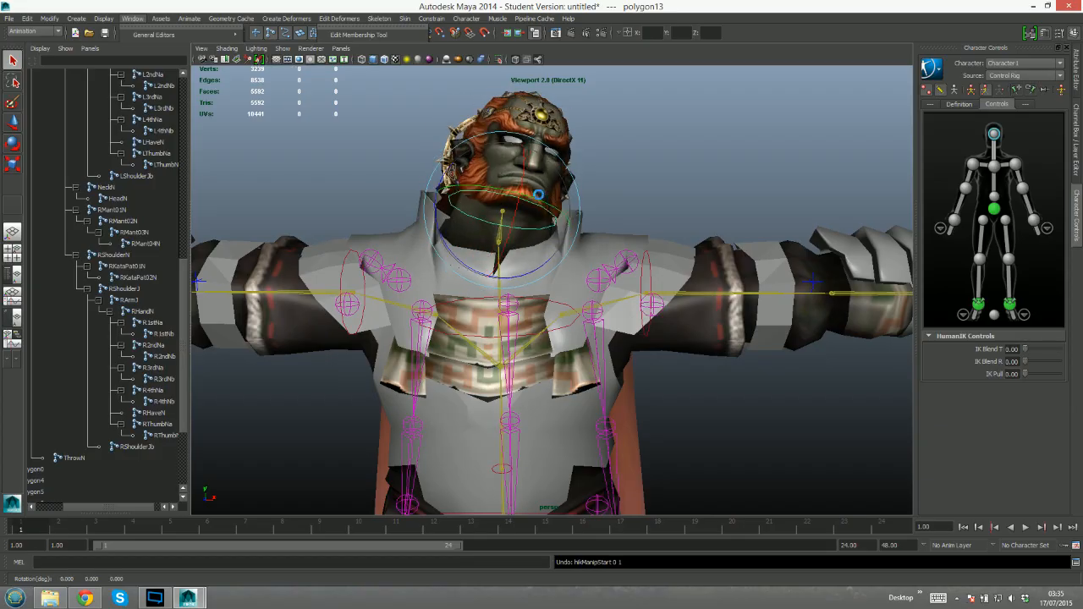
scroll(627, 237, "down", 6)
left_click(659, 340)
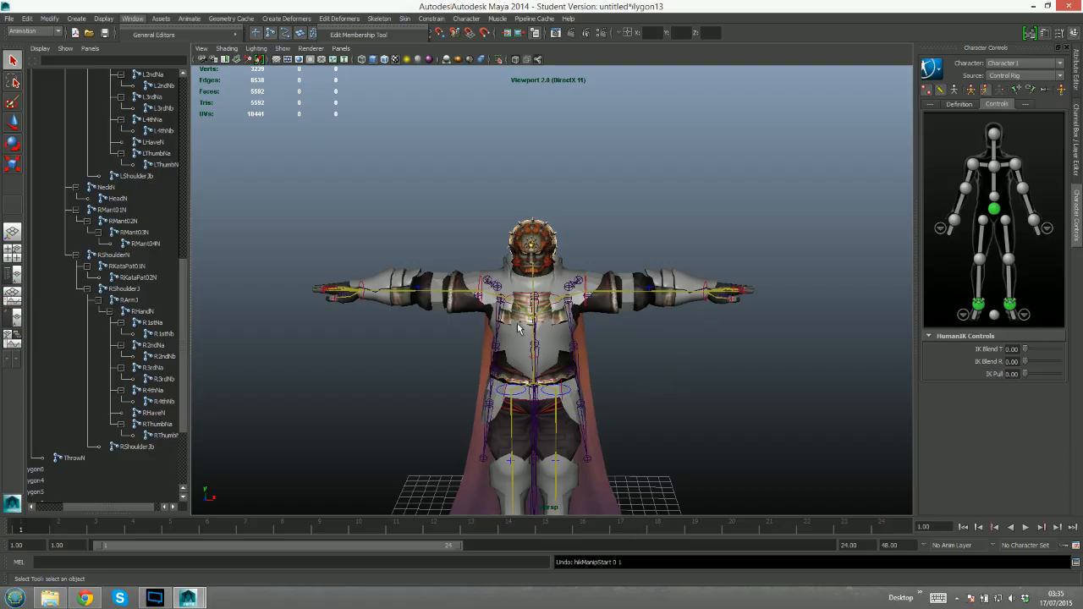
Switch the layout to a single perspective view without the outliner
scroll(669, 393, "up", 1)
middle_click_drag(672, 376, 683, 276, "alt")
scroll(660, 306, "down", 2)
scroll(652, 317, "up", 3)
scroll(600, 333, "down", 1)
left_click_drag(498, 288, 552, 291, "alt")
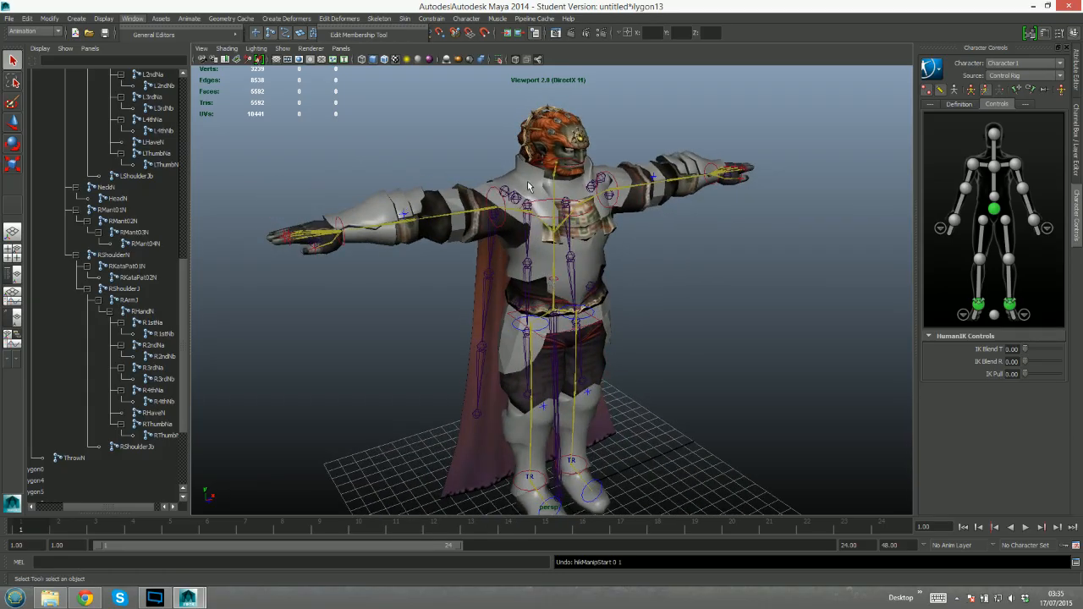
left_click(12, 233)
left_click_drag(419, 267, 533, 259, "alt")
scroll(534, 230, "down", 4)
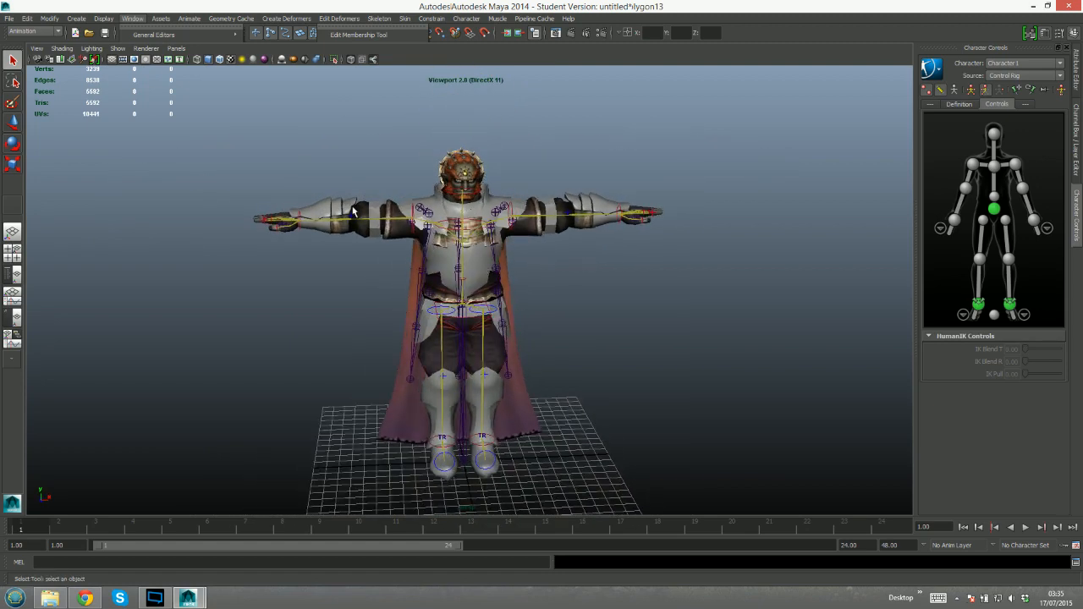
Select the character's armour mesh and show its attributes in the Attribute Editor
middle_click_drag(447, 254, 440, 390, "alt")
scroll(440, 391, "up", 8)
left_click_drag(442, 394, 423, 336, "alt")
scroll(426, 337, "down", 4)
middle_click_drag(664, 284, 654, 223, "alt")
scroll(653, 223, "down", 3)
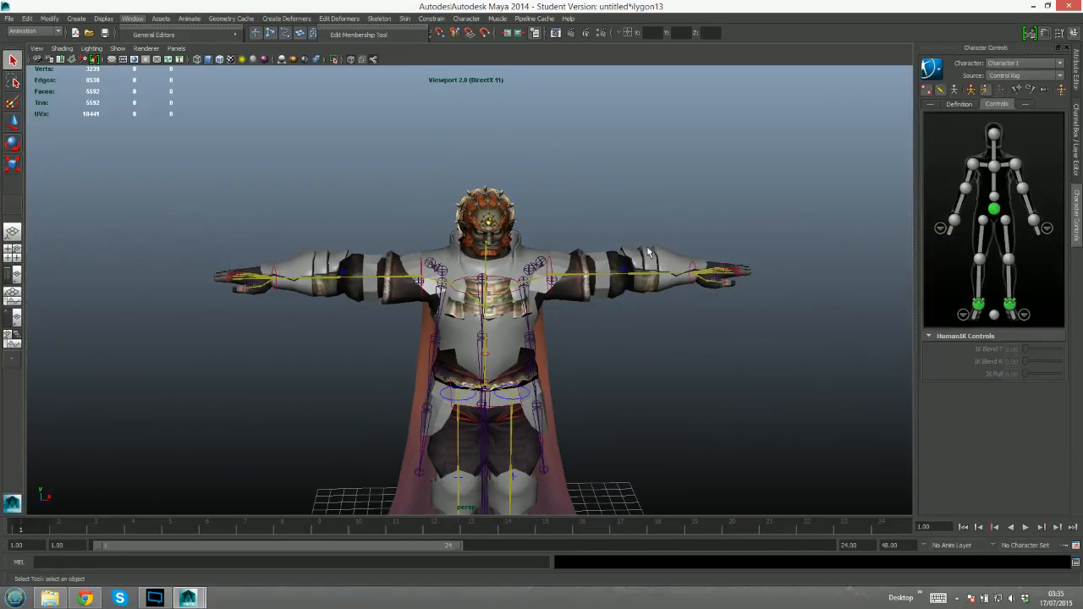
left_click(304, 258)
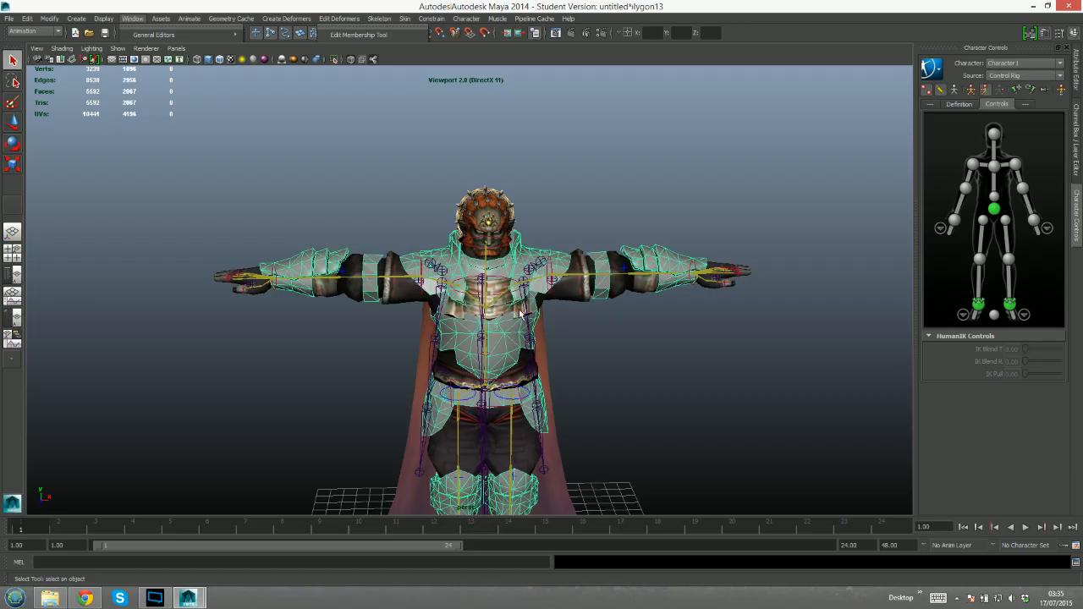
left_click_drag(599, 378, 598, 378, "alt")
scroll(584, 389, "up", 1)
middle_click_drag(537, 421, 566, 264, "alt")
scroll(566, 264, "down", 2)
left_click_drag(567, 264, 566, 288, "alt")
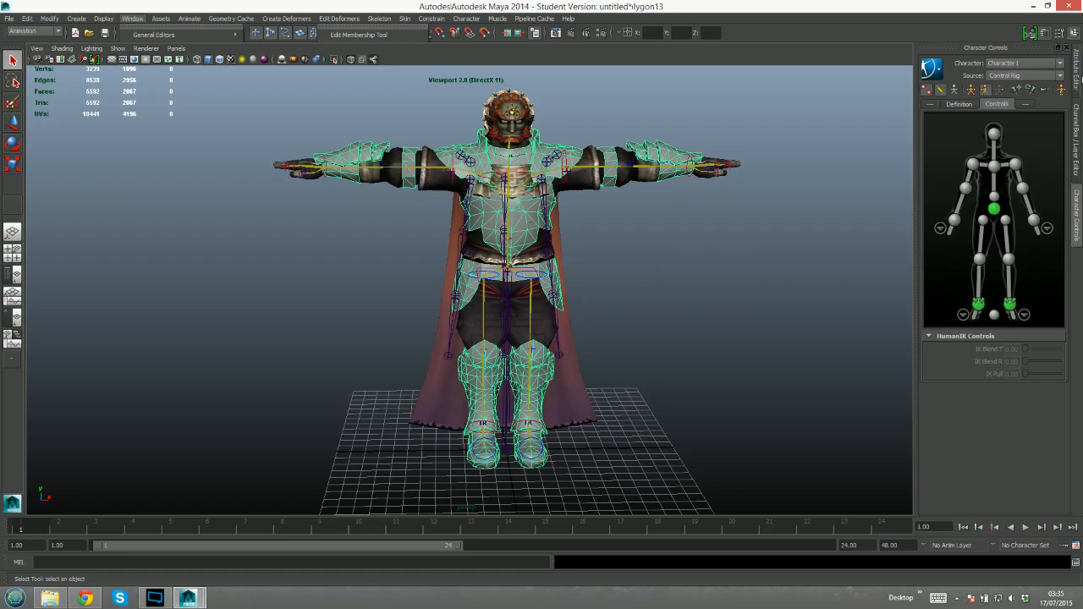
left_click(1078, 81)
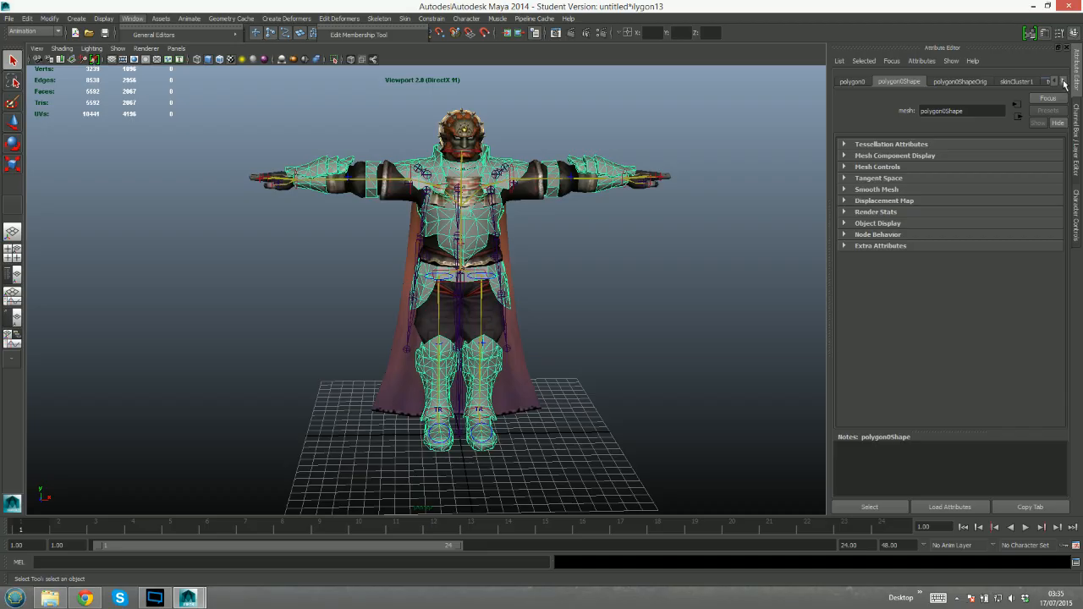
Open the file texture node connected to the Color of the armour mesh's FitGanon00Armor Phong material
left_click(1013, 82)
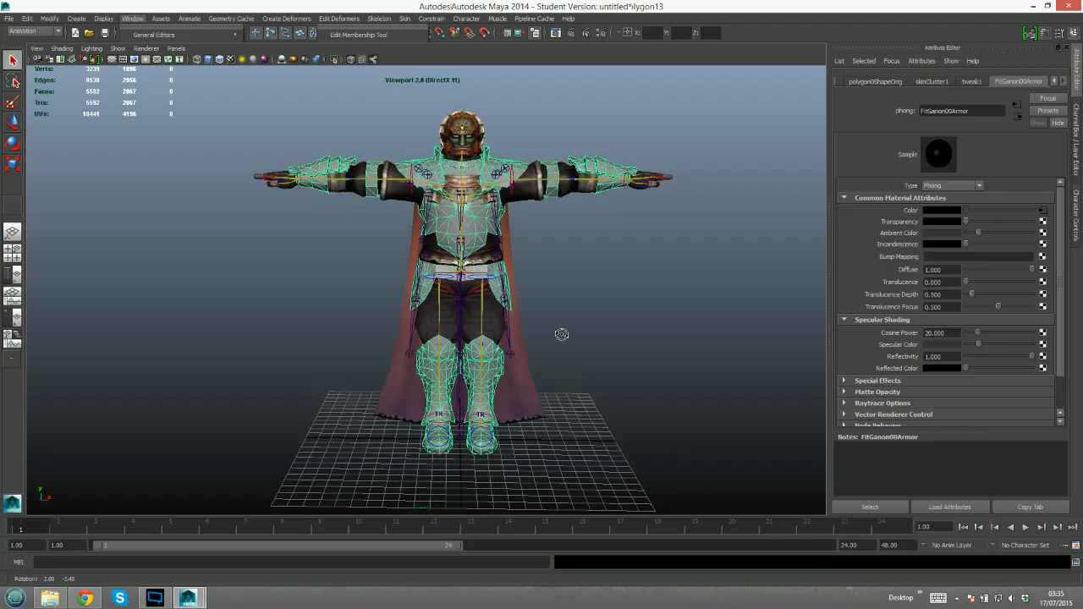
left_click_drag(555, 331, 569, 347, "alt")
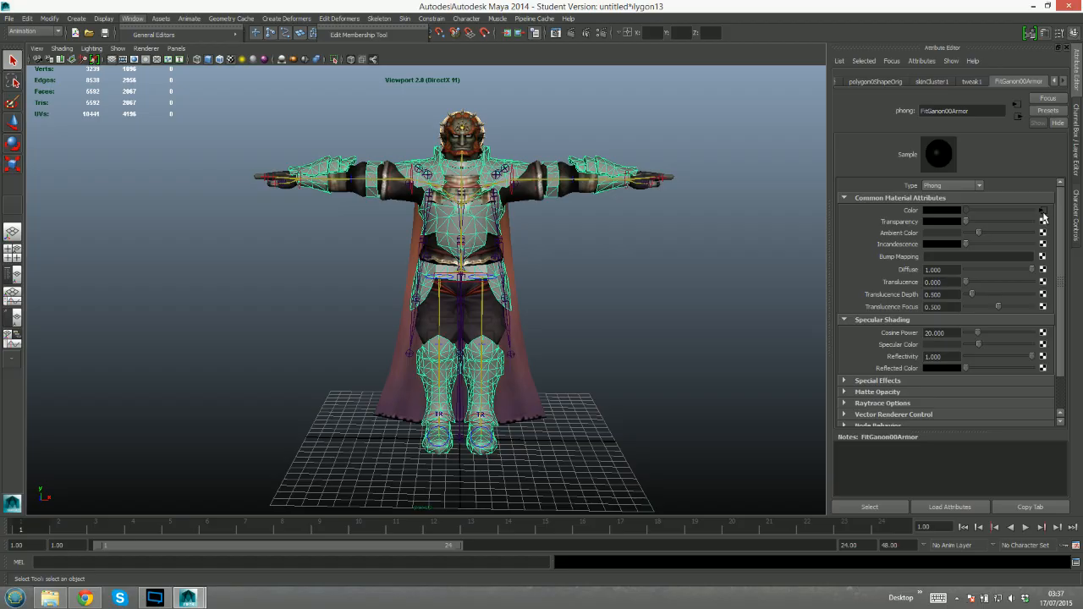
left_click(1043, 212)
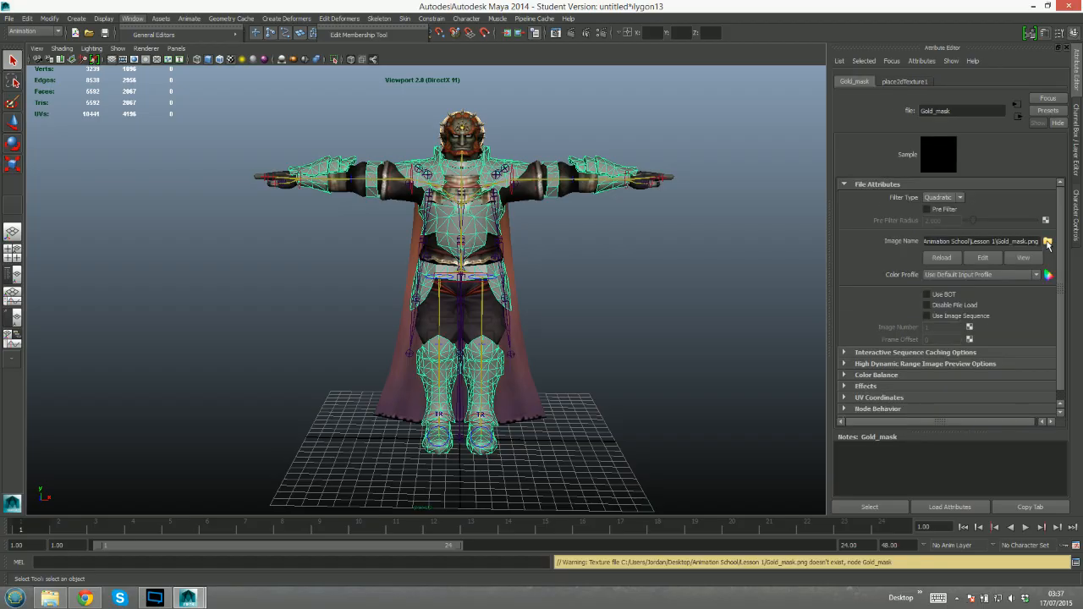
Replace the texture's missing image with FitGanon00Body.png from the Lesson 1 folder in Animation School on the desktop, and deselect the mesh
left_click(1048, 242)
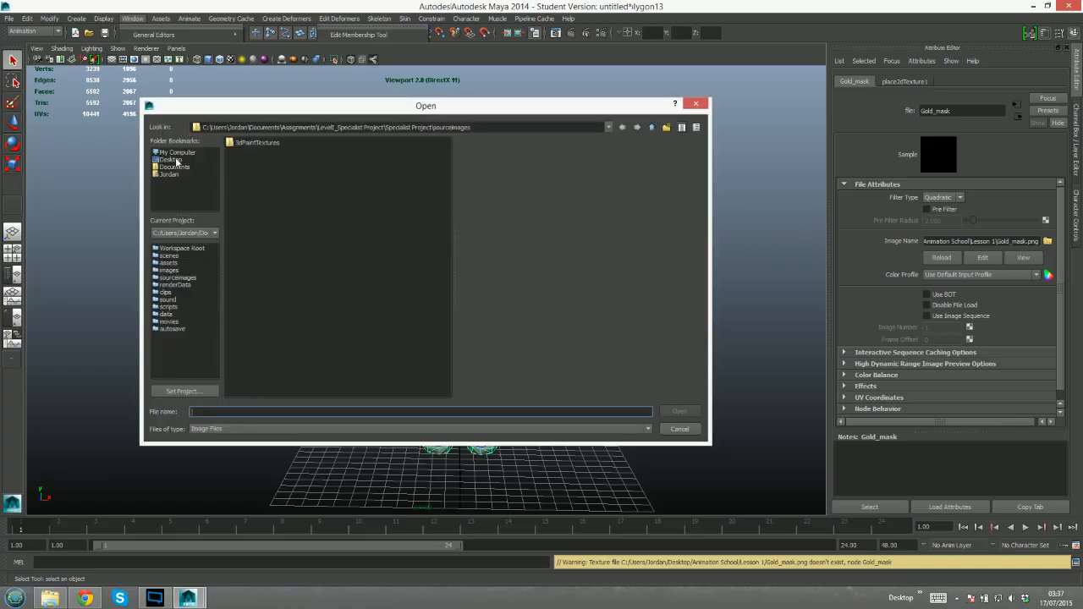
left_click(180, 160)
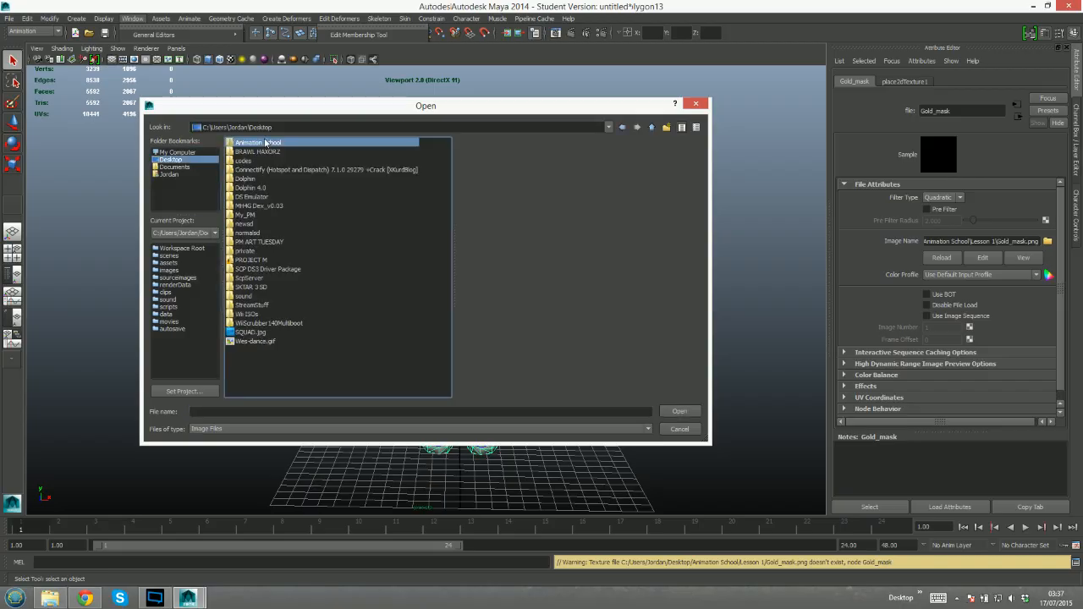
double_click(267, 143)
double_click(249, 161)
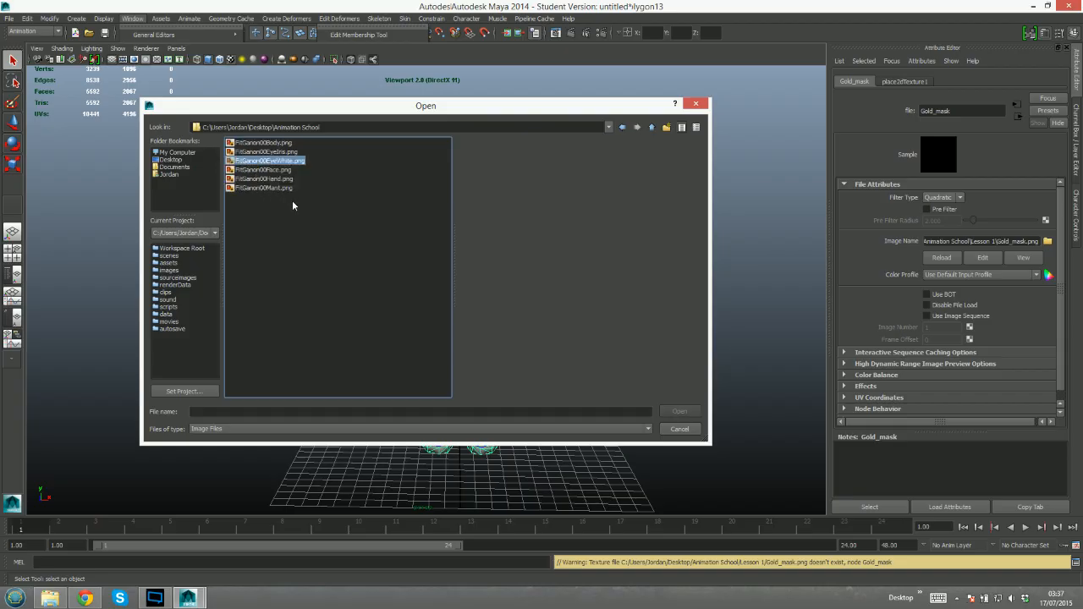
left_click(279, 143)
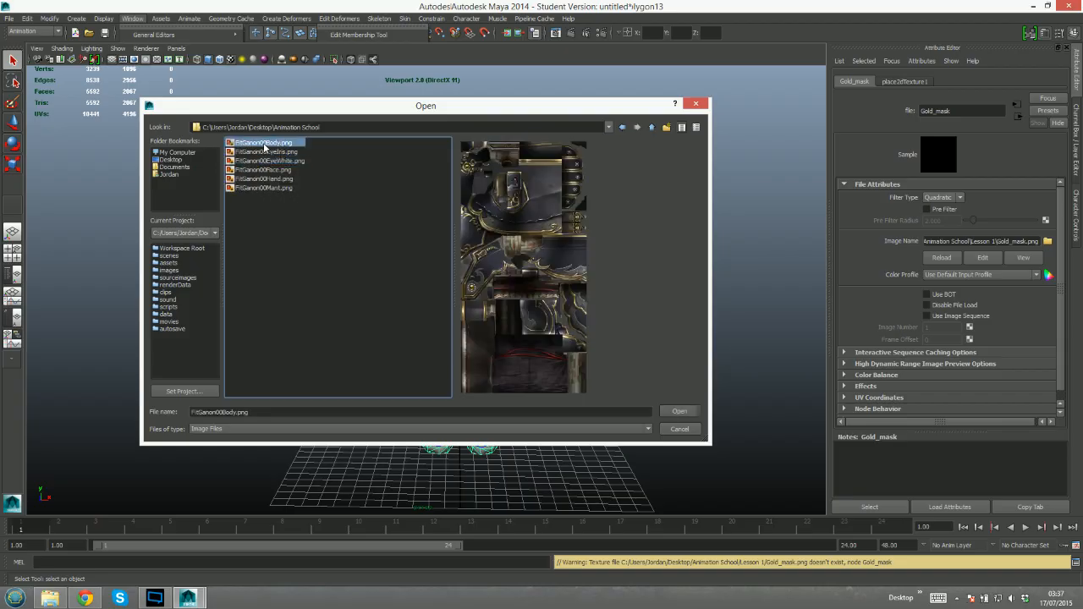
double_click(269, 144)
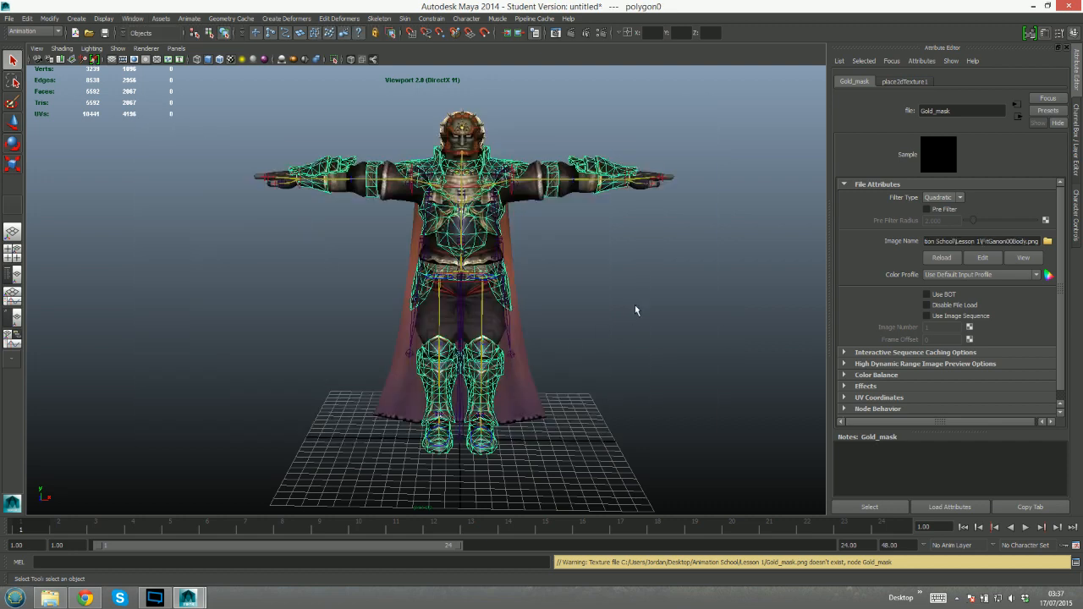
left_click(635, 304)
Delete the white overlay meshes that cover the character's two eyes
left_click_drag(504, 244, 477, 268, "alt")
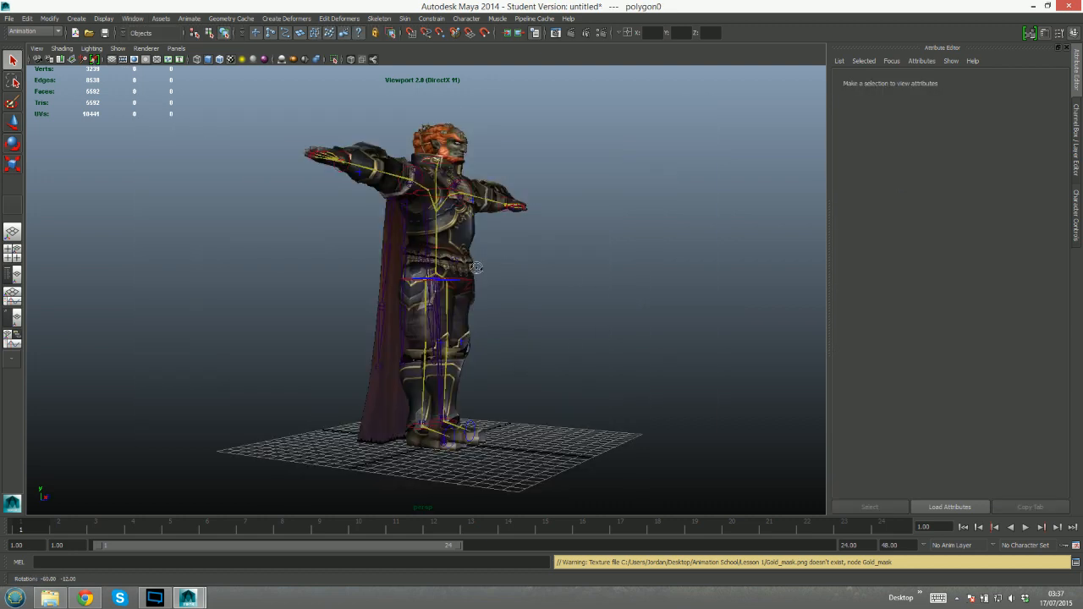
left_click_drag(385, 243, 440, 251, "alt")
scroll(547, 228, "up", 2)
middle_click_drag(547, 228, 549, 255, "alt")
left_click_drag(658, 297, 614, 292, "alt")
middle_click_drag(567, 188, 527, 286, "alt")
scroll(549, 311, "up", 5)
scroll(557, 269, "up", 3)
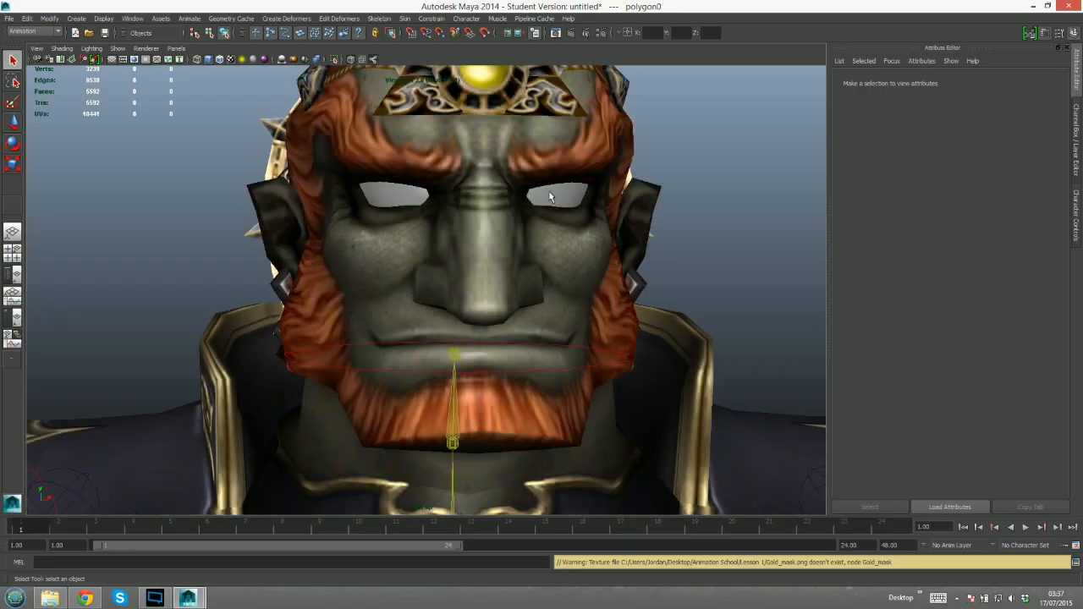
left_click(558, 198)
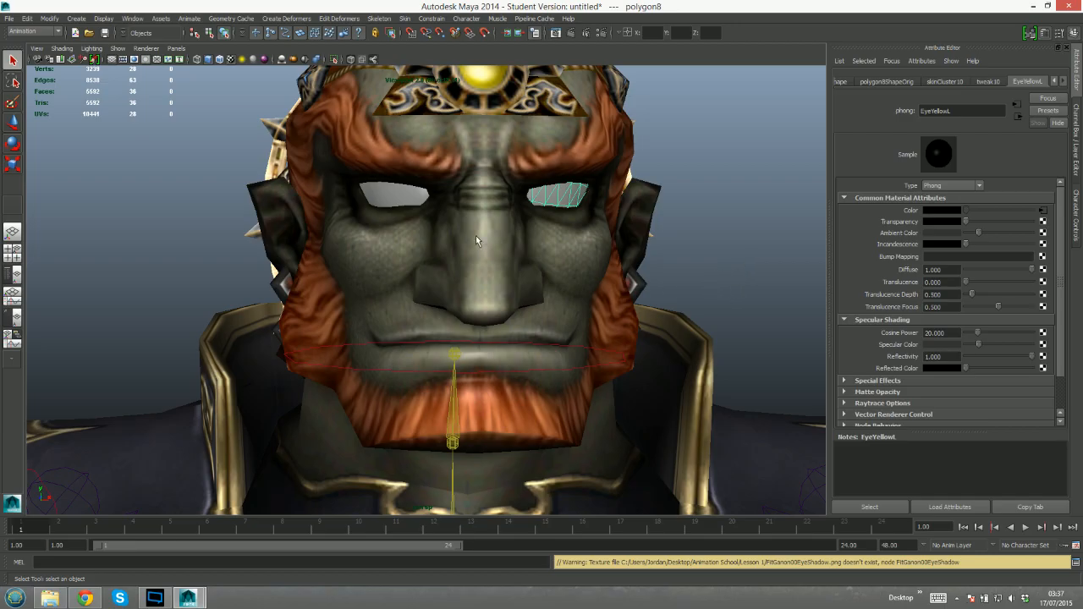
left_click(420, 219)
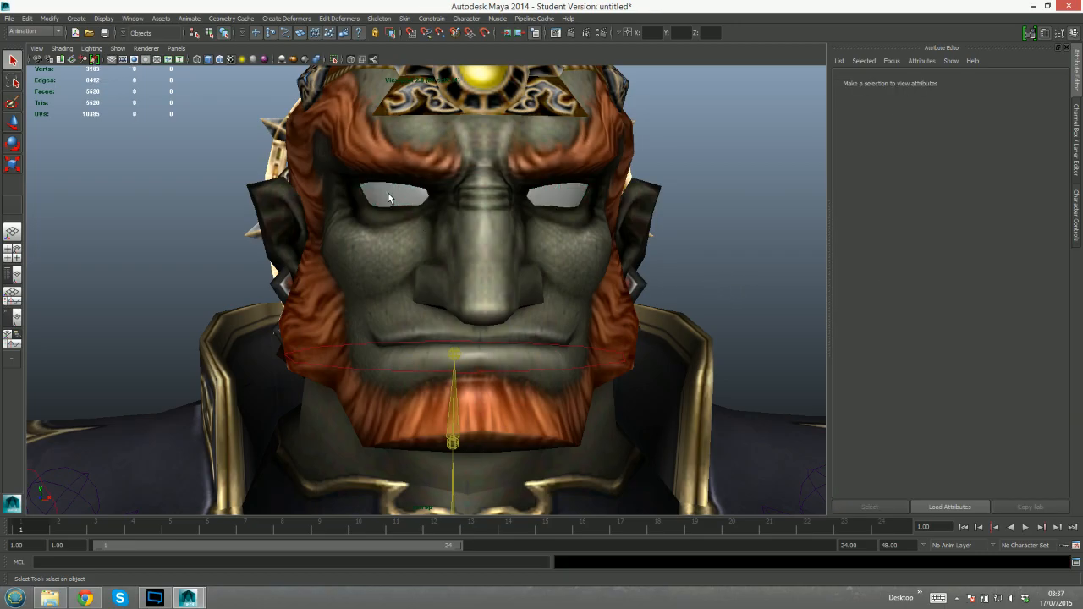
Bring up the HumanIK Character Controls for the character's control rig
scroll(652, 227, "down", 10)
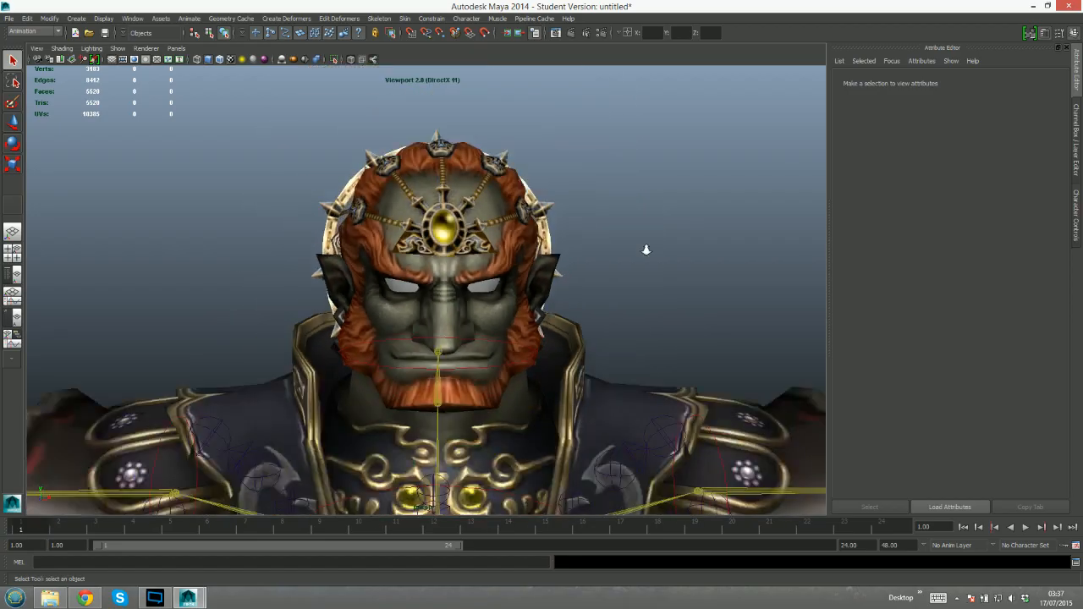
left_click_drag(416, 357, 547, 366, "alt")
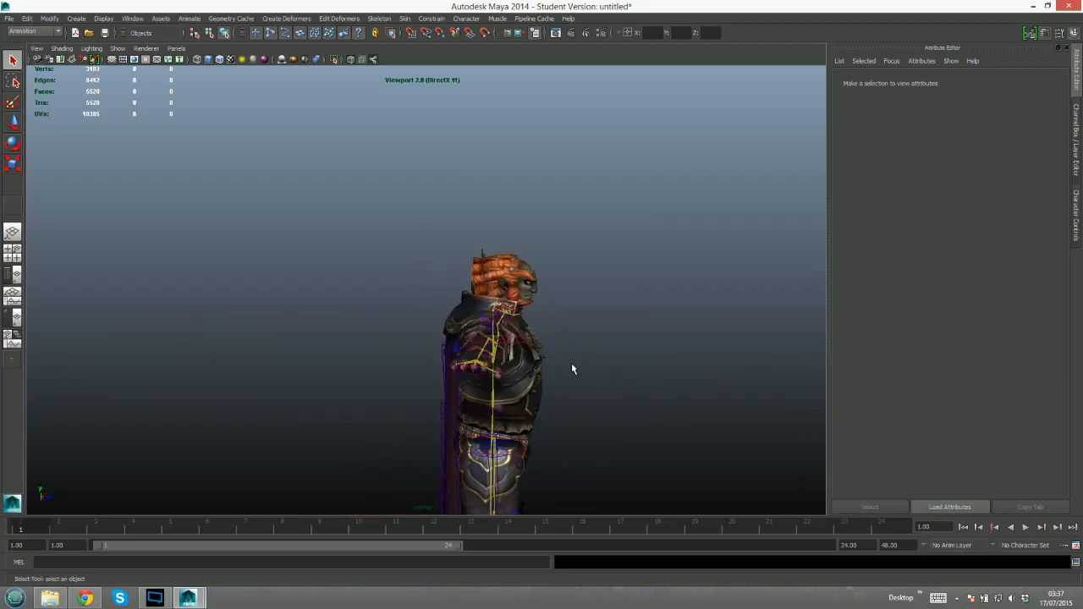
middle_click_drag(613, 340, 562, 201, "alt")
scroll(561, 200, "down", 5)
left_click_drag(554, 234, 449, 247, "alt")
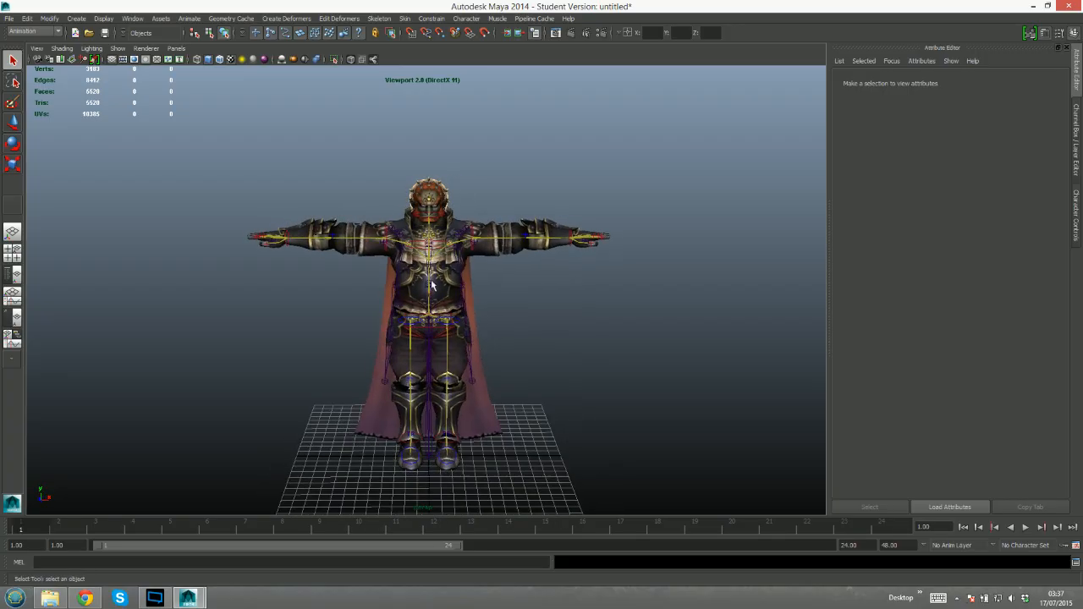
left_click_drag(432, 285, 430, 243, "alt")
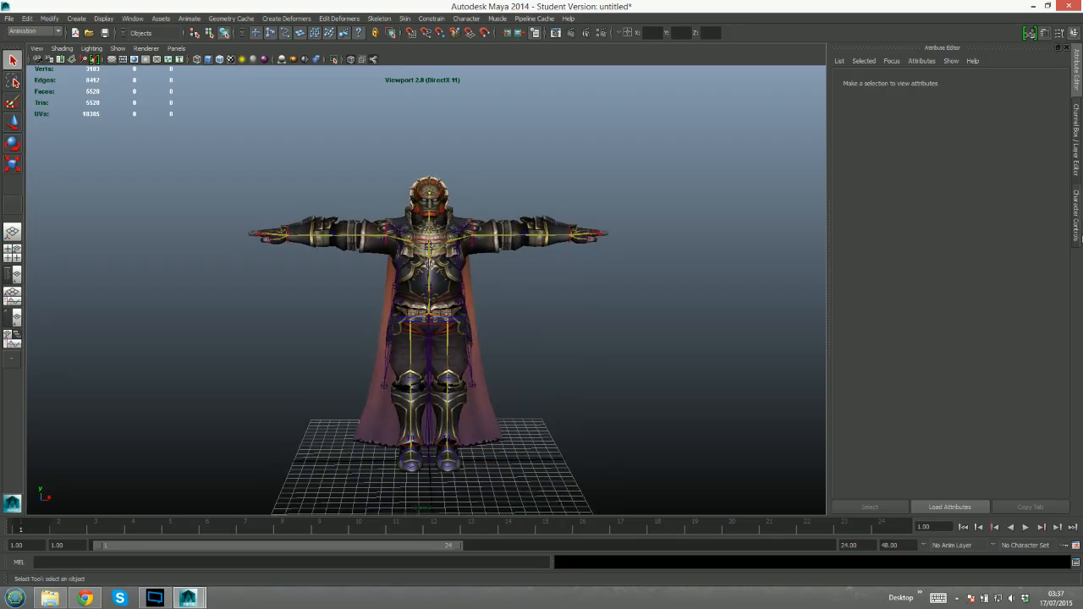
left_click(1081, 236)
left_click_drag(626, 296, 614, 289, "alt")
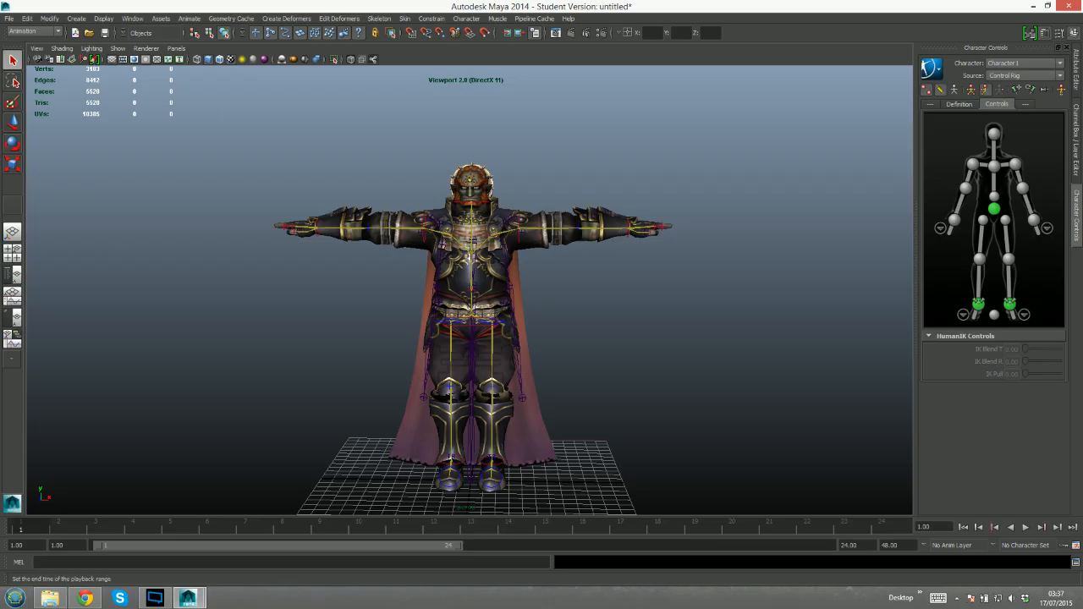
Set the scene's time unit to NTSC Field (60 fps), the playback range to frames 1–60 and the animation end to 120
double_click(842, 546)
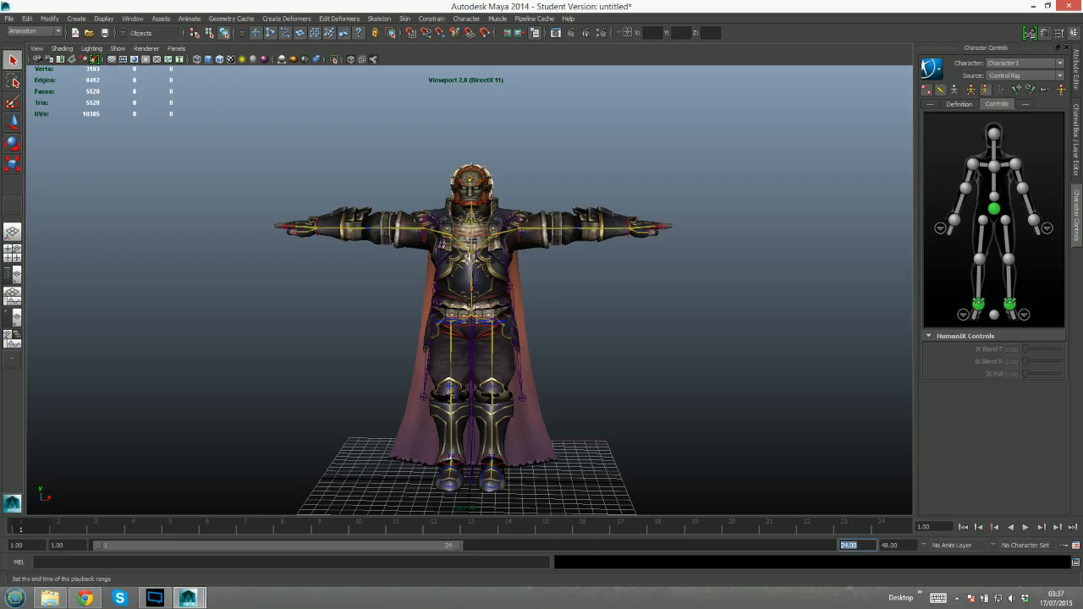
left_click(659, 529)
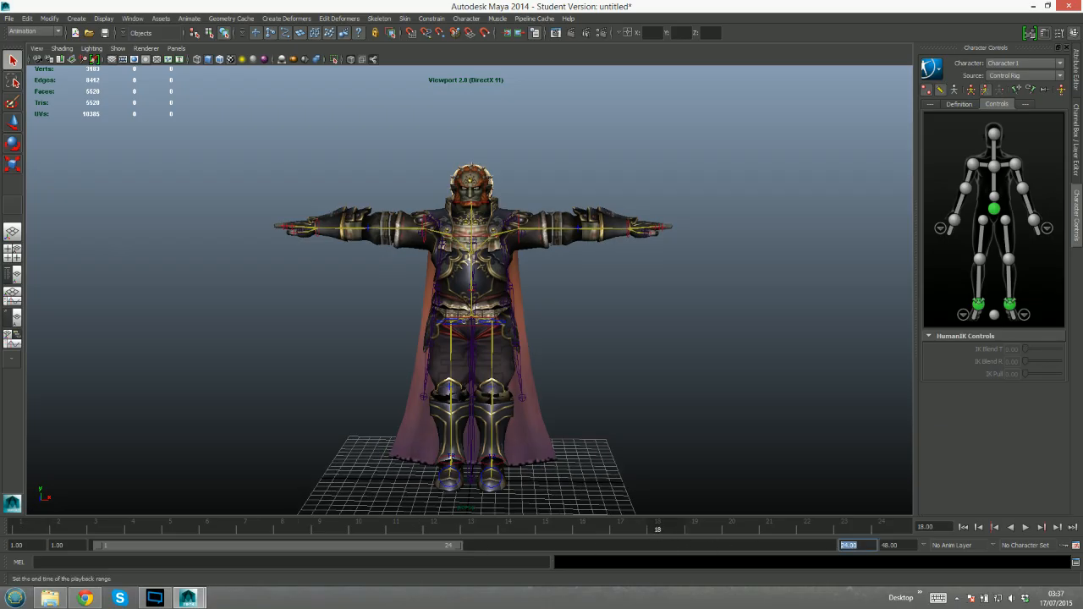
left_click(1077, 548)
left_click_drag(295, 122, 435, 82)
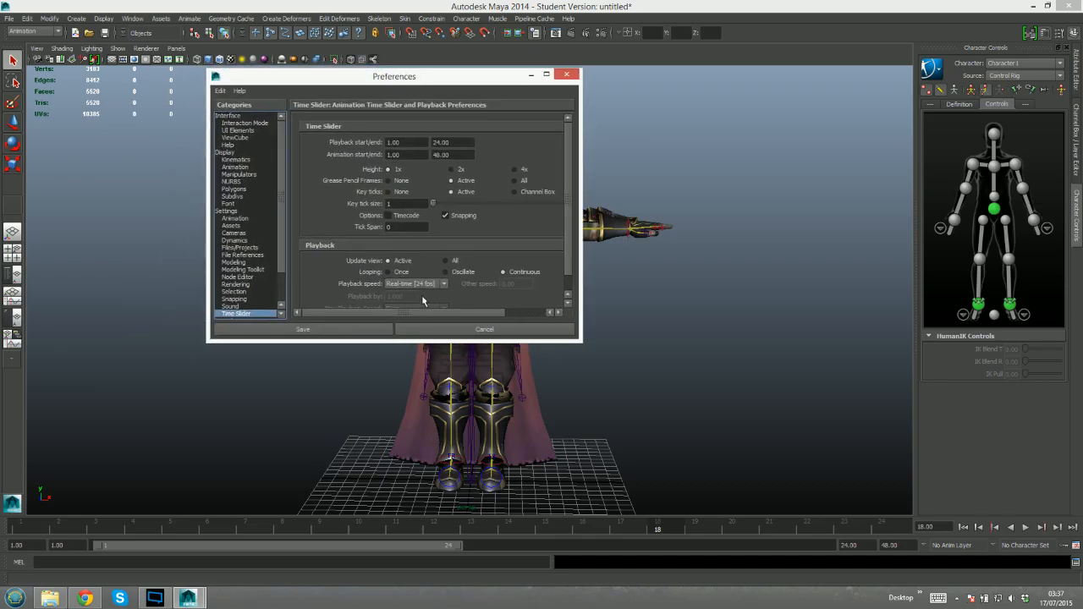
left_click_drag(401, 342, 401, 412)
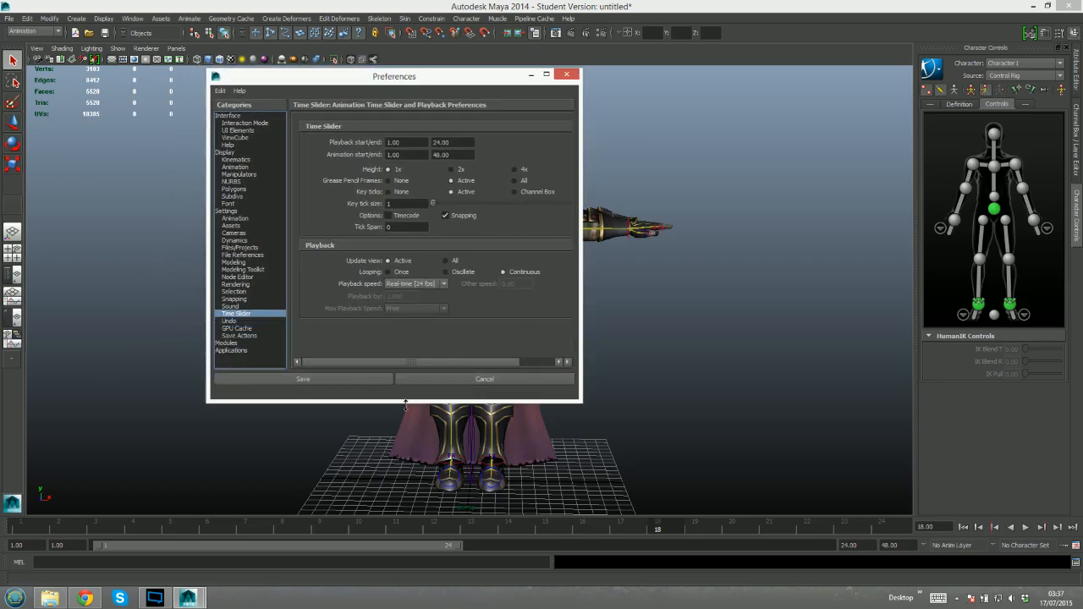
left_click(225, 212)
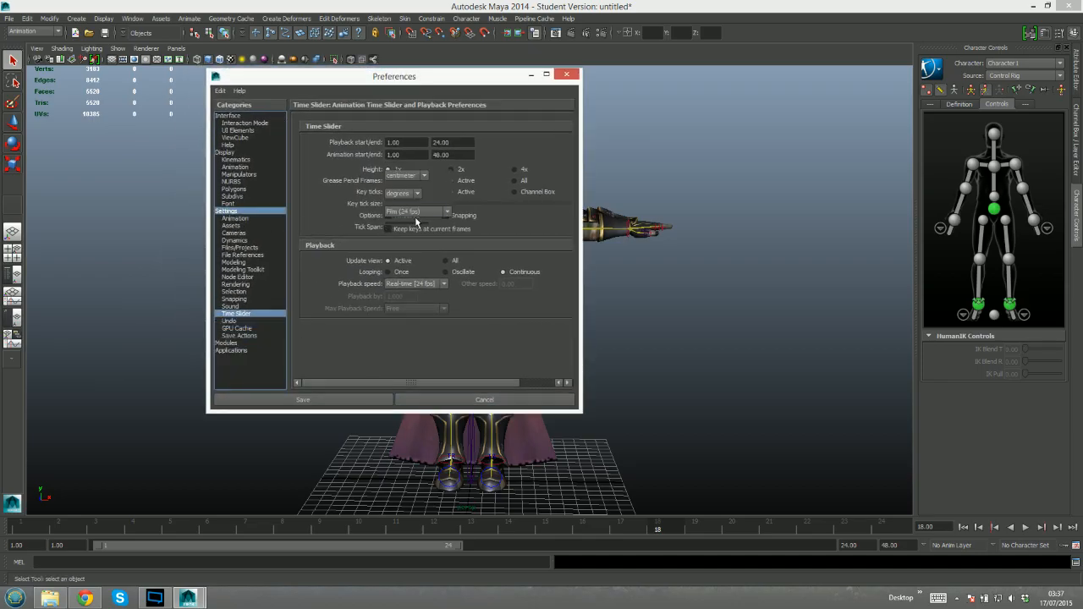
left_click(425, 212)
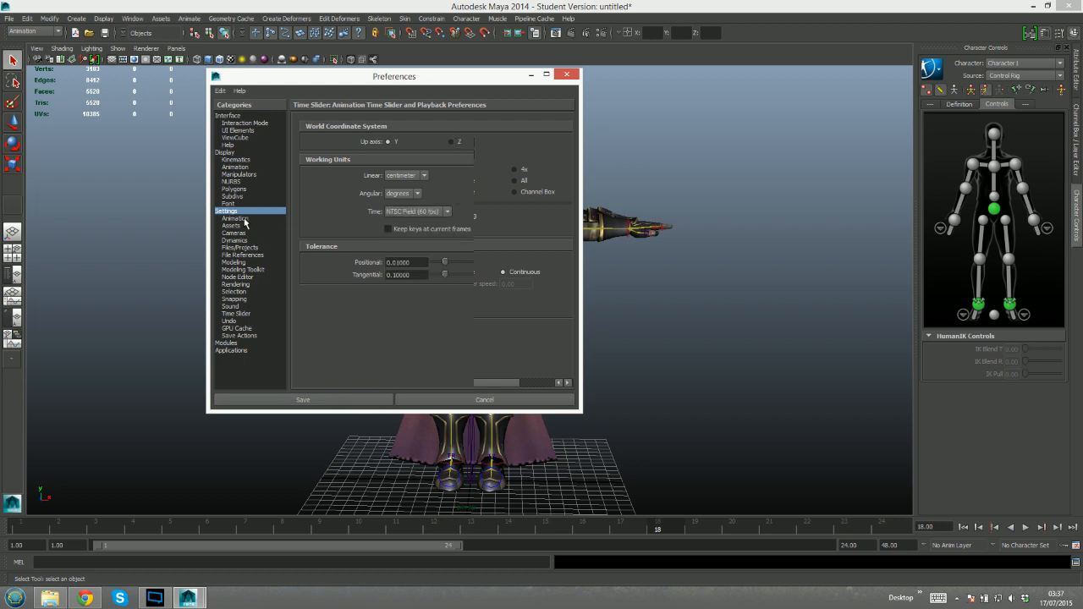
left_click(288, 401)
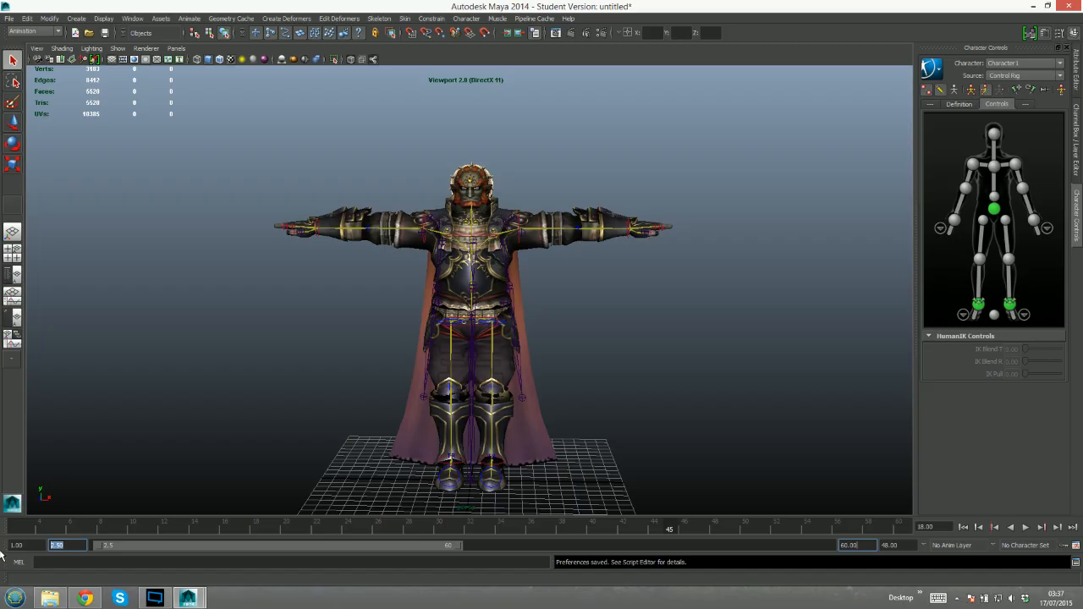
mouse_move(65, 532)
left_mouse_down()
mouse_move(938, 531)
mouse_move(0, 555)
mouse_move(917, 594)
left_mouse_up()
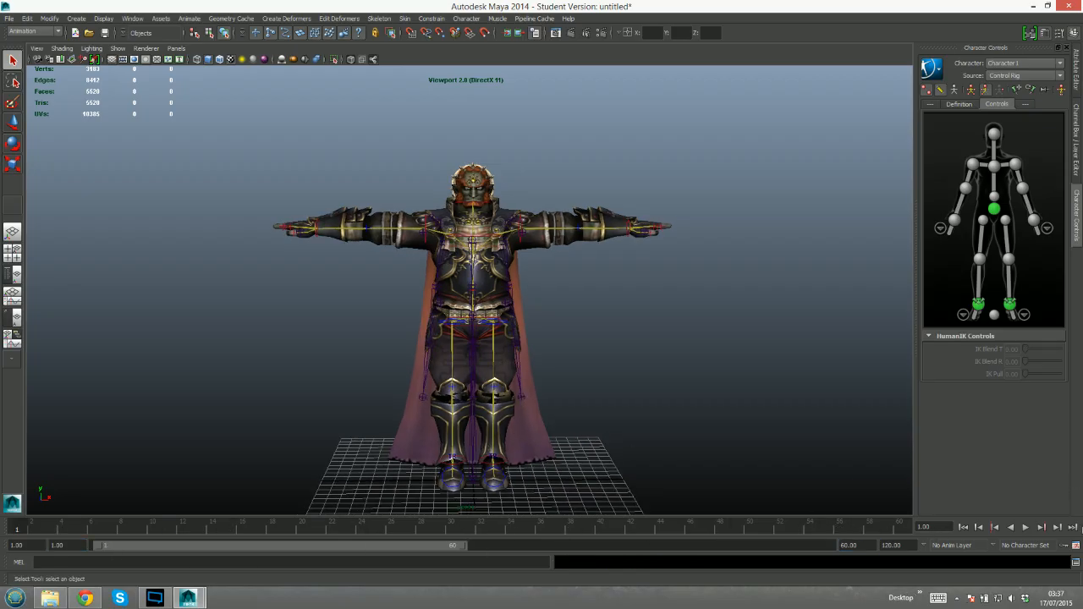
Set the kinematics display preferences to a joint size of 0.25 and an IK/FK joint size of 1.23, and save them
left_click(1076, 546)
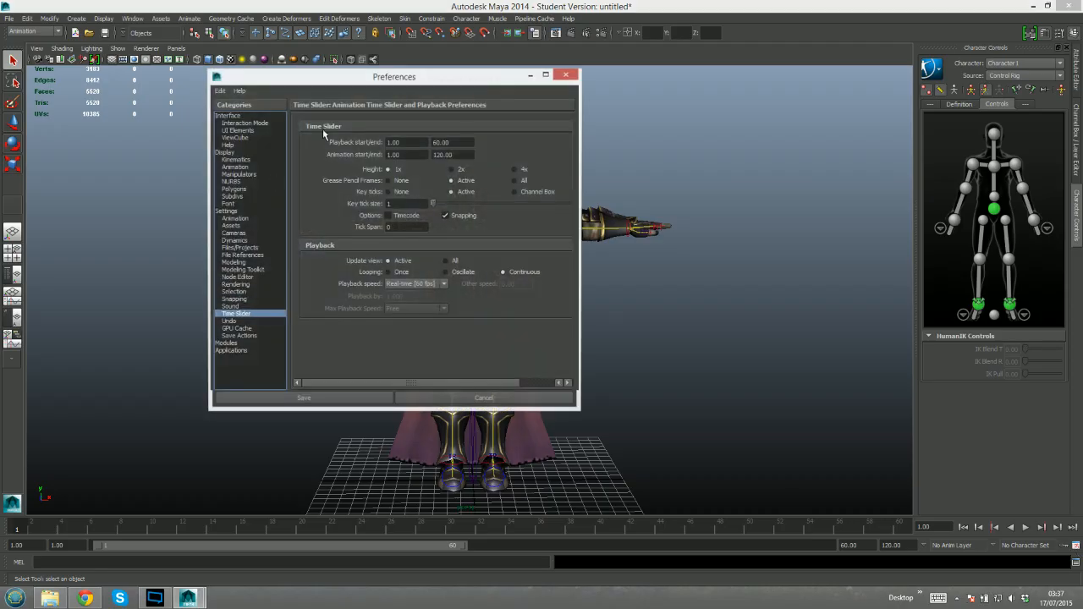
left_click_drag(393, 77, 747, 76)
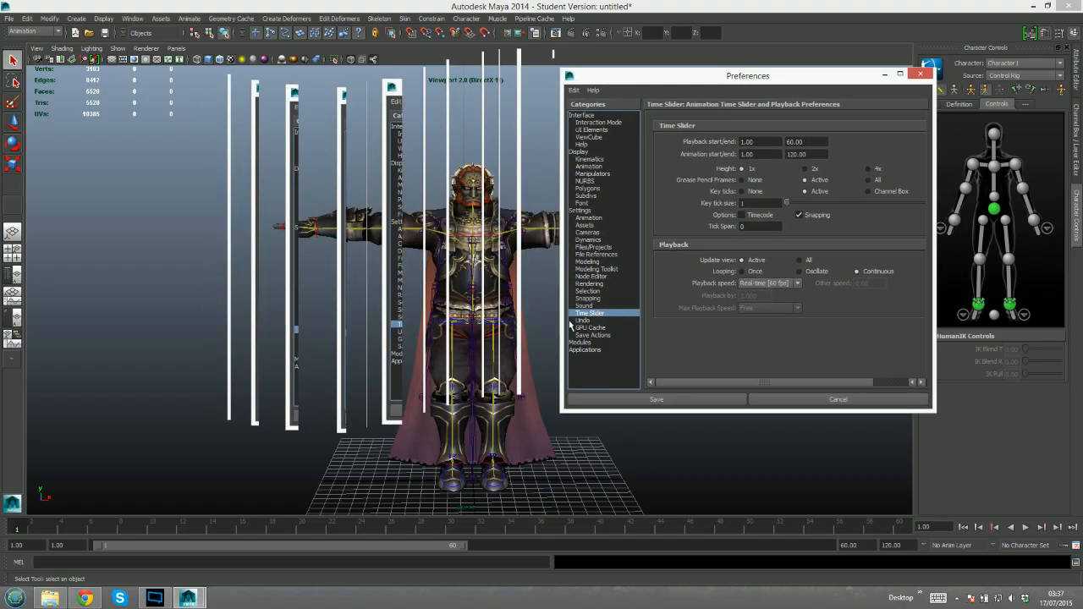
left_click(592, 160)
mouse_move(789, 140)
left_mouse_down()
mouse_move(805, 138)
mouse_move(792, 142)
left_mouse_up()
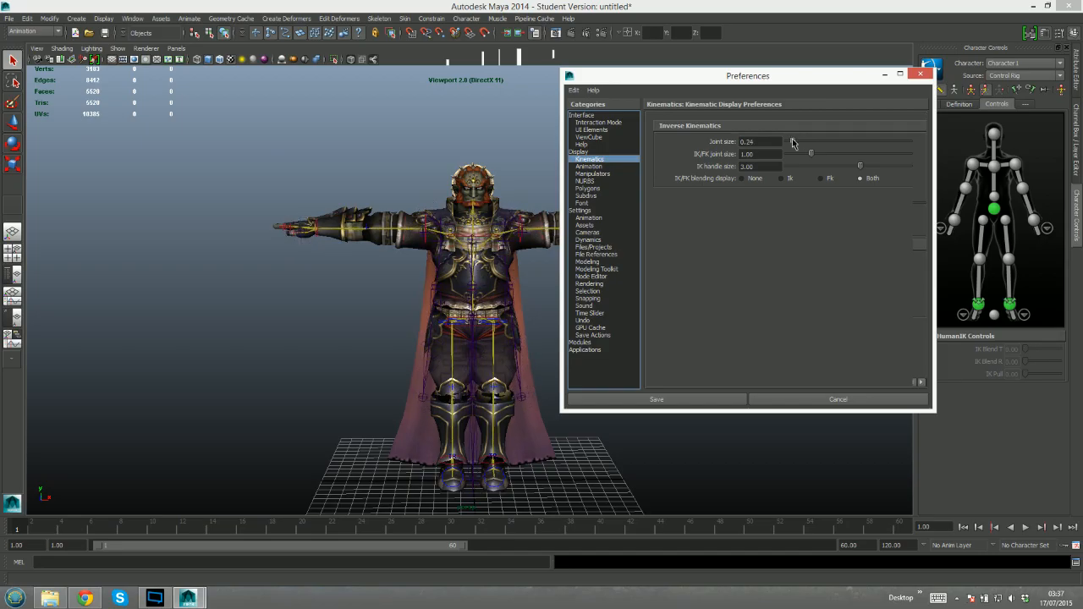
double_click(751, 141)
mouse_move(811, 154)
left_mouse_down()
mouse_move(838, 155)
mouse_move(818, 157)
left_mouse_up()
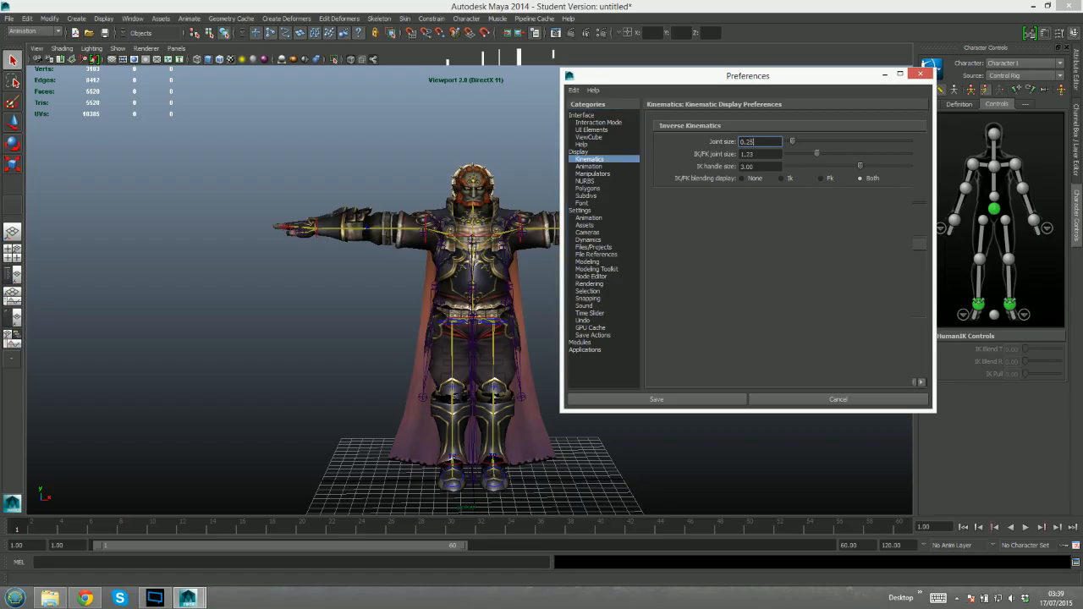
key("Tab")
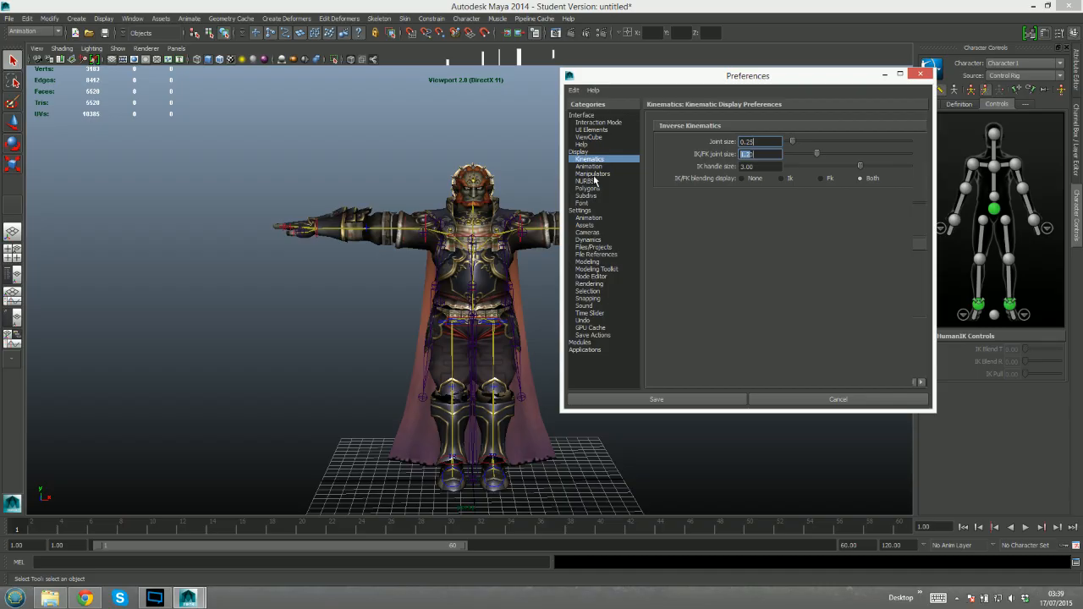
left_click(658, 397)
Examine the textured character and its control rig from the front and side, including the upper body up close
left_click_drag(352, 340, 584, 269, "alt")
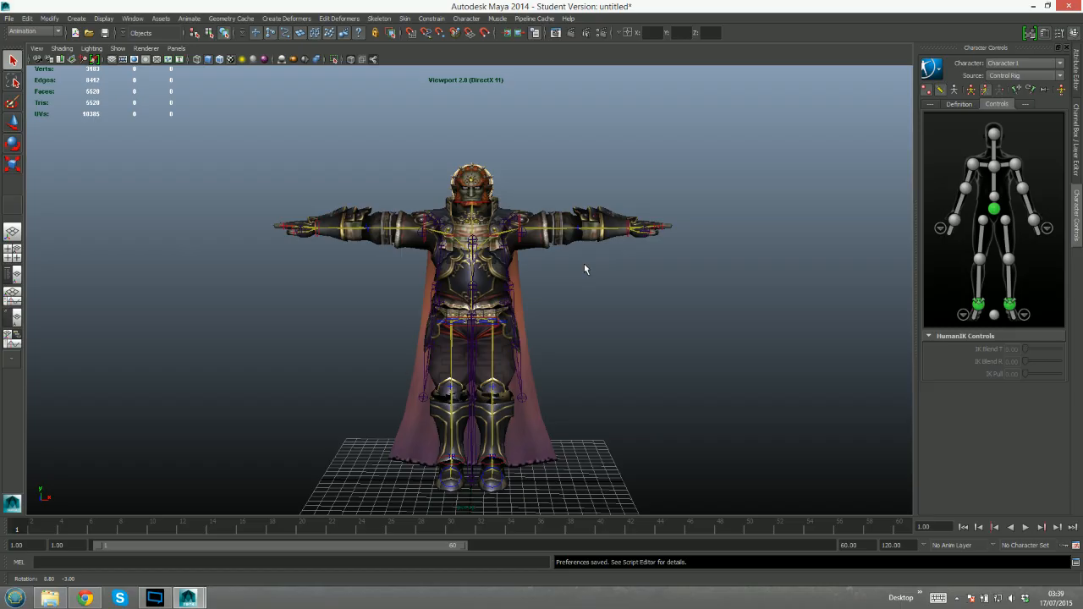
left_click_drag(584, 269, 508, 292, "alt")
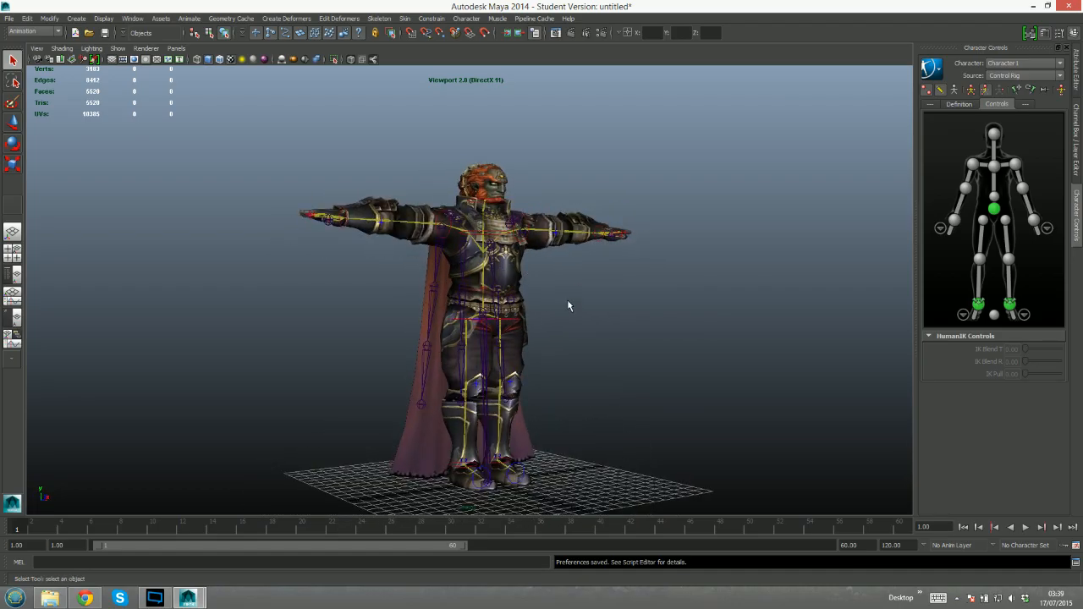
left_click_drag(609, 263, 537, 271, "alt")
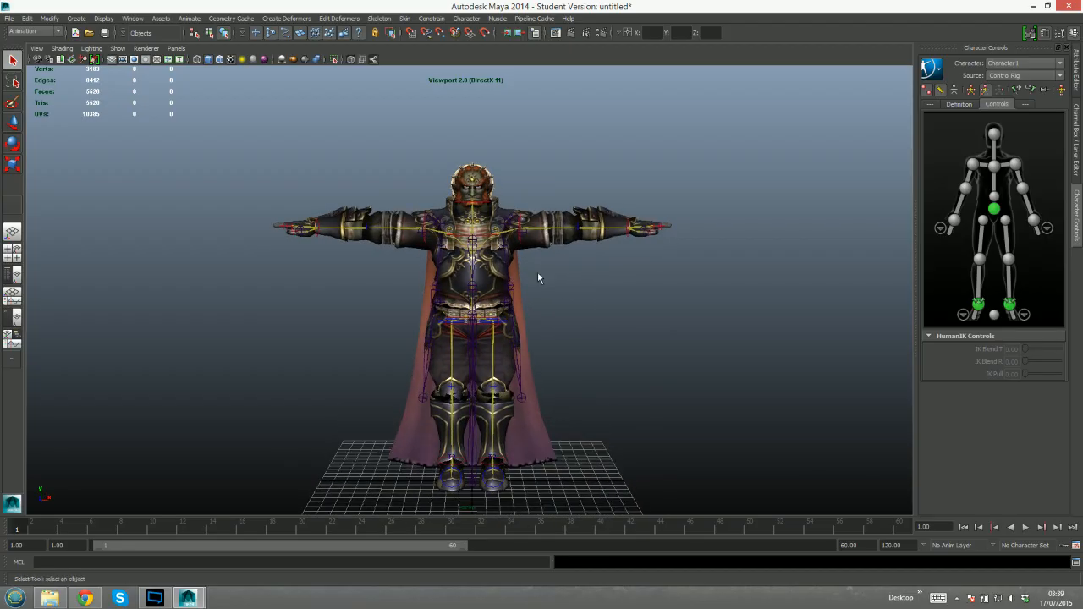
middle_click_drag(537, 271, 521, 315, "alt")
scroll(548, 319, "up", 6)
left_click_drag(526, 332, 545, 354, "alt")
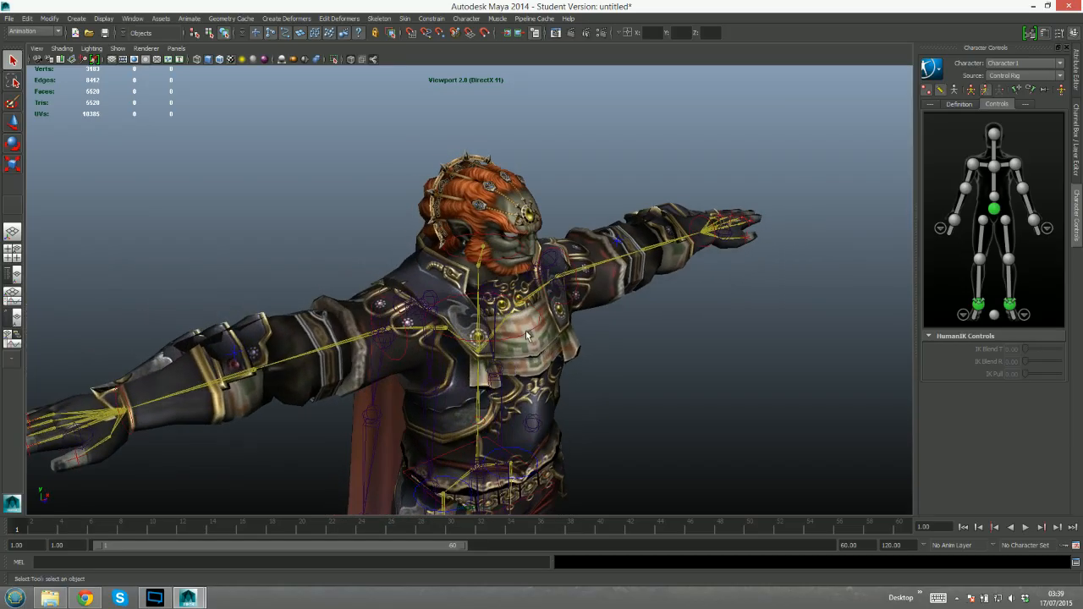
left_click_drag(609, 340, 542, 317, "alt")
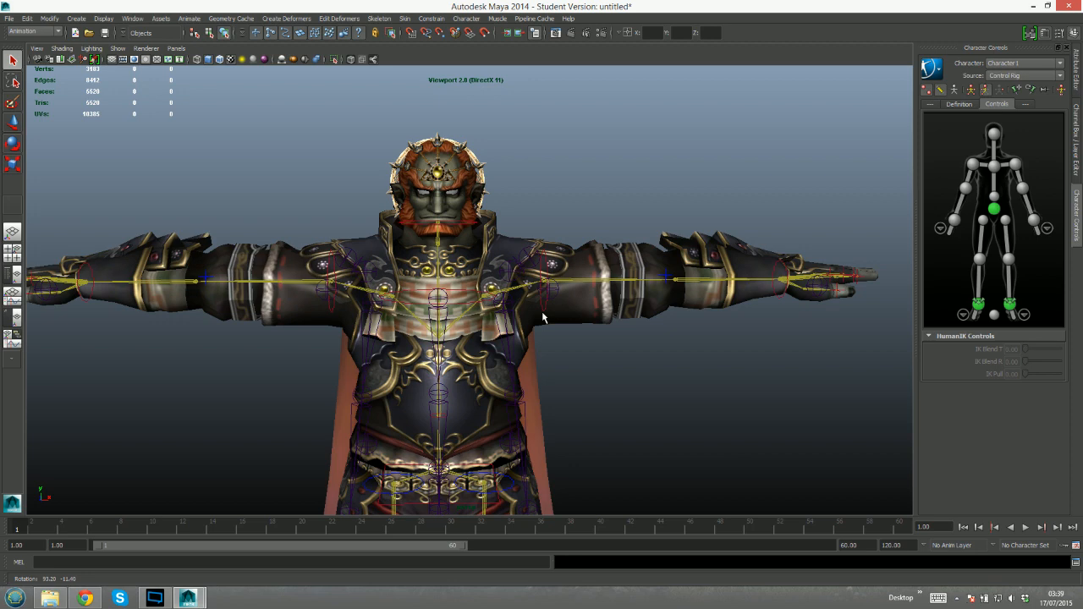
scroll(543, 318, "down", 4)
scroll(567, 298, "down", 3)
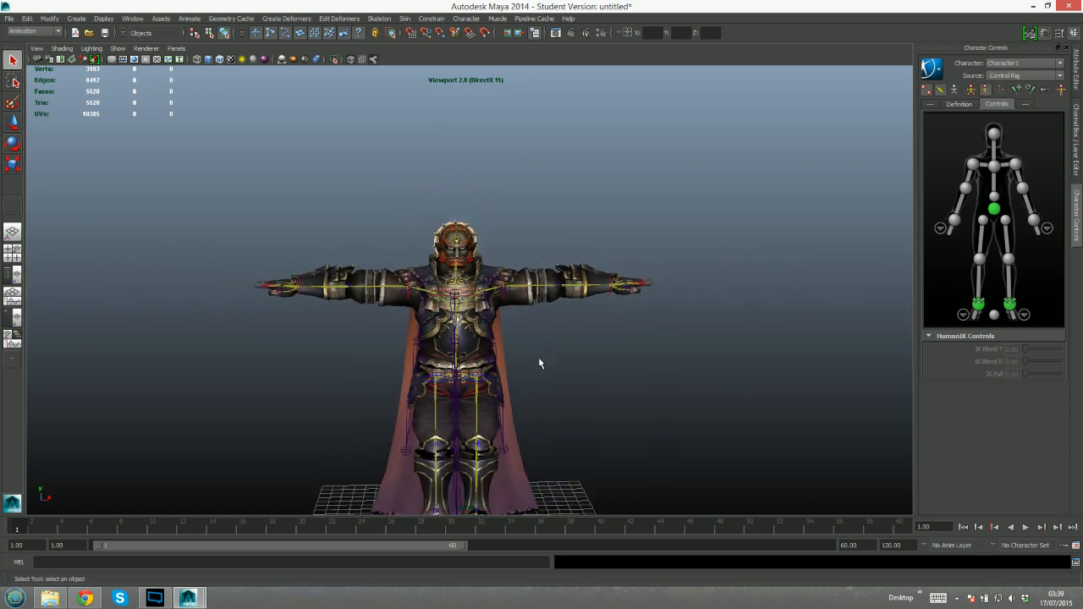
left_click_drag(539, 363, 552, 273, "alt")
middle_click_drag(615, 230, 581, 251, "alt")
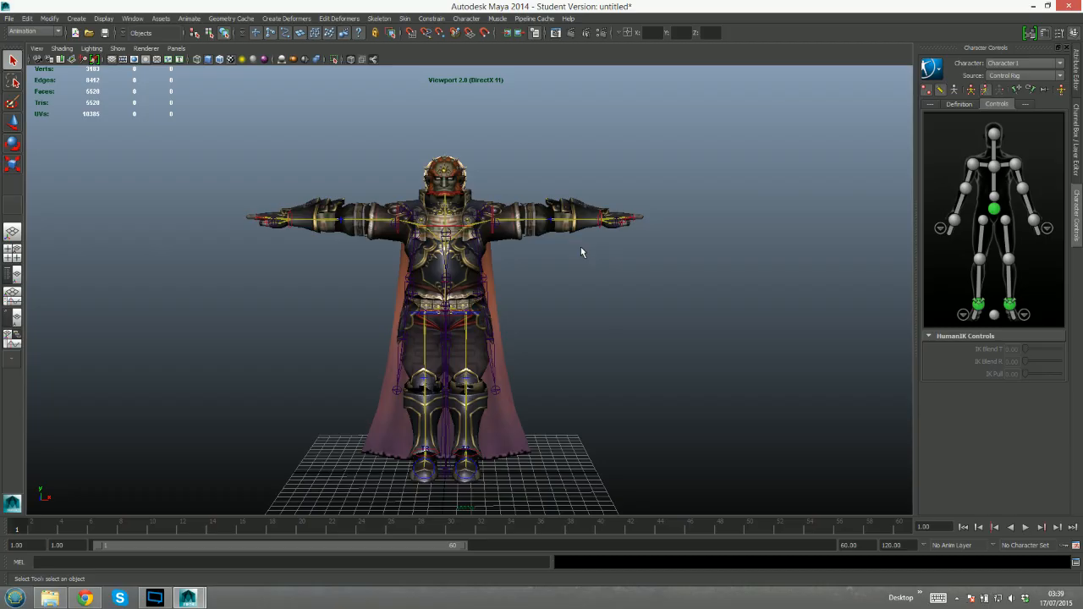
left_click_drag(546, 245, 519, 269, "alt")
left_click_drag(608, 299, 574, 298, "alt")
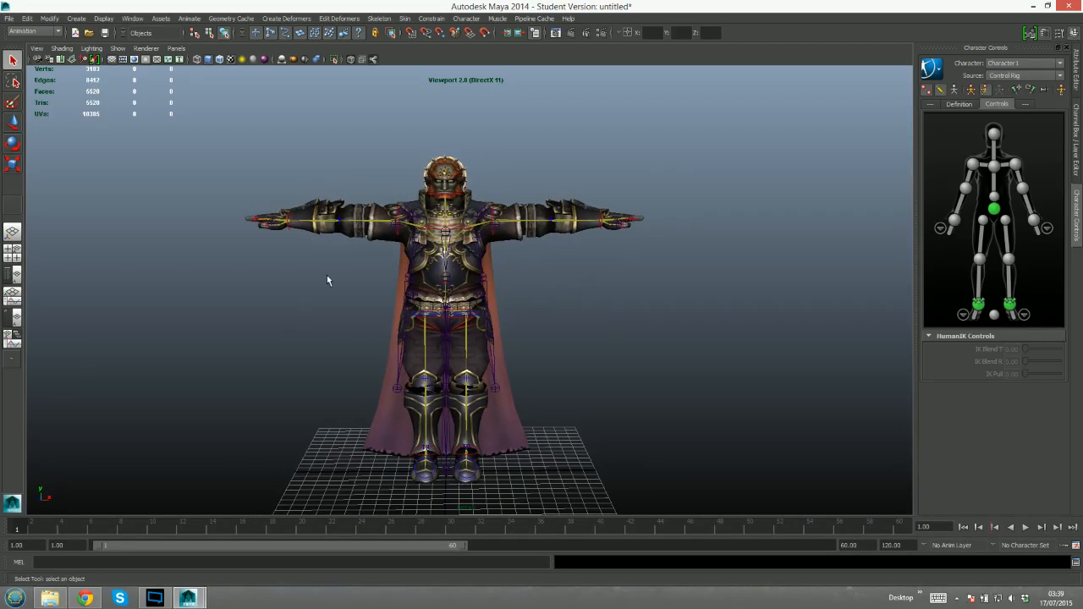
right_click_drag(329, 280, 366, 269, "alt")
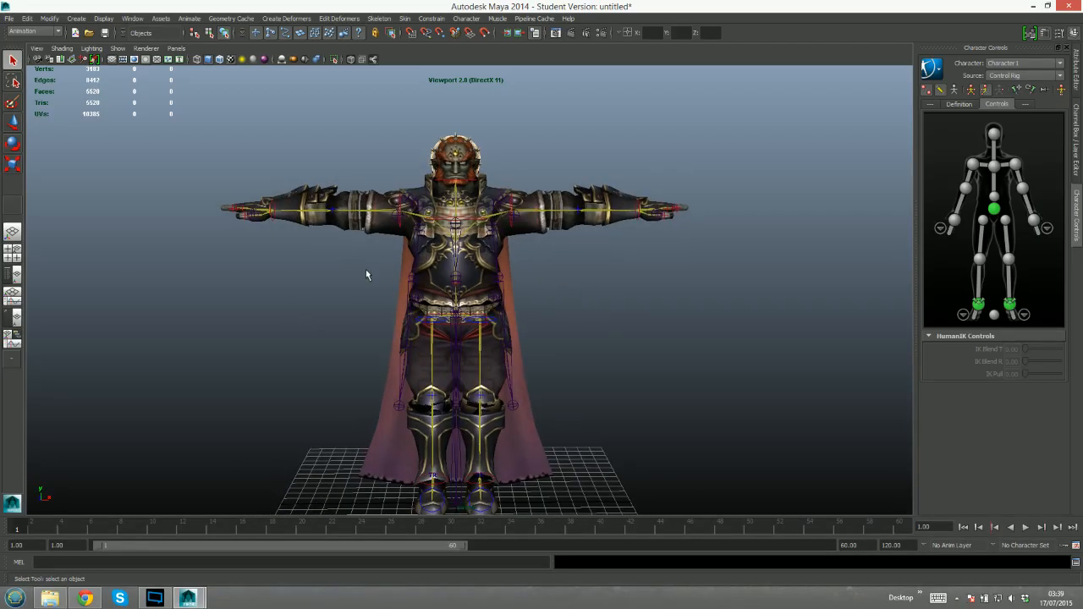
Switch to BrawlBox v0.71 r3 and open FitGanon00.pac from the Character Models folder of Animation School
left_click(1033, 6)
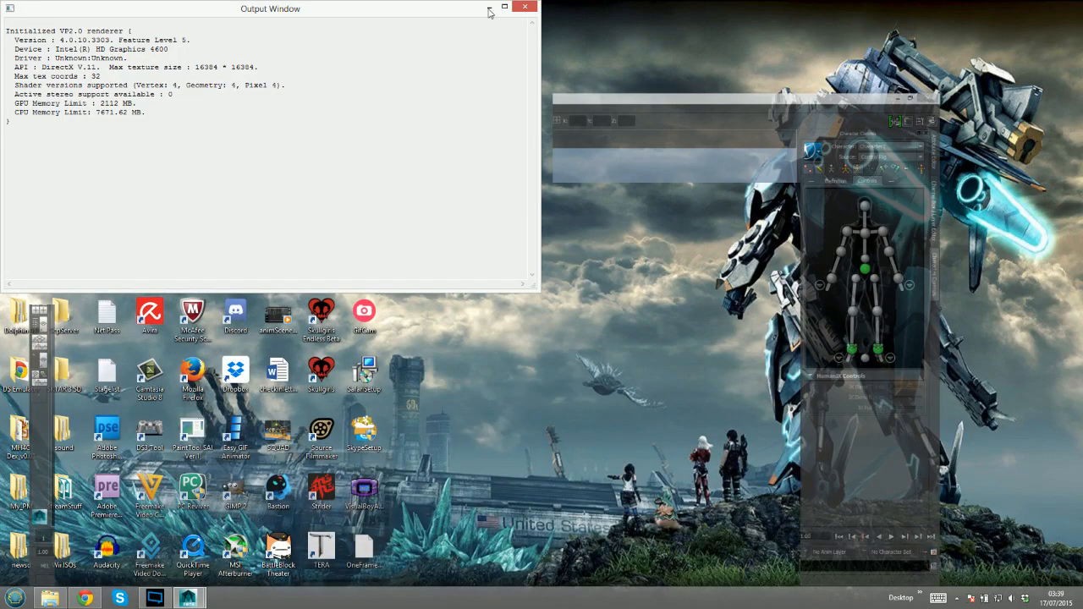
left_click(50, 598)
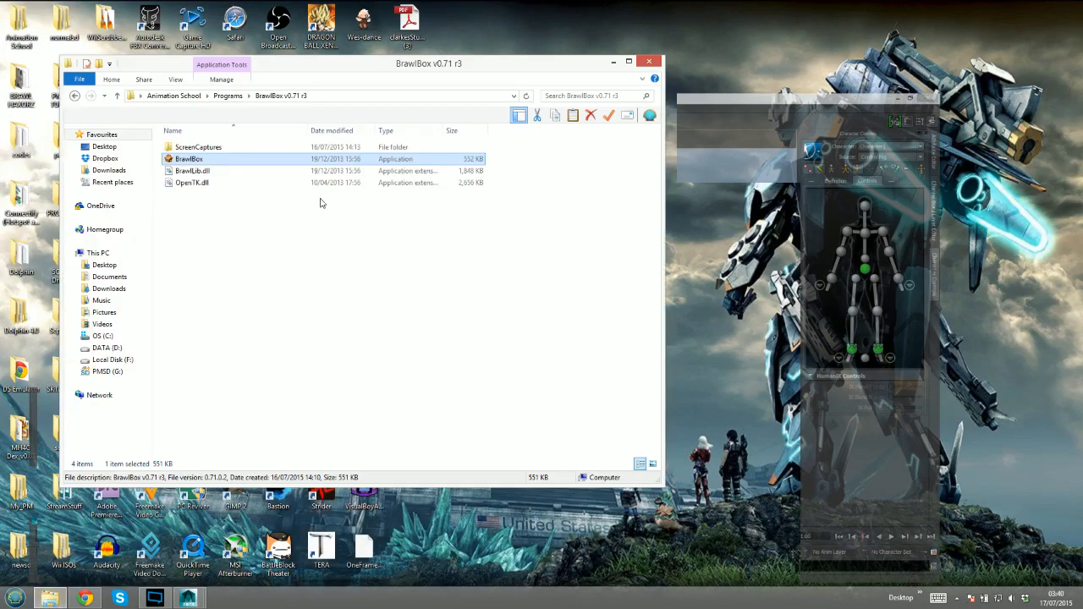
double_click(207, 168)
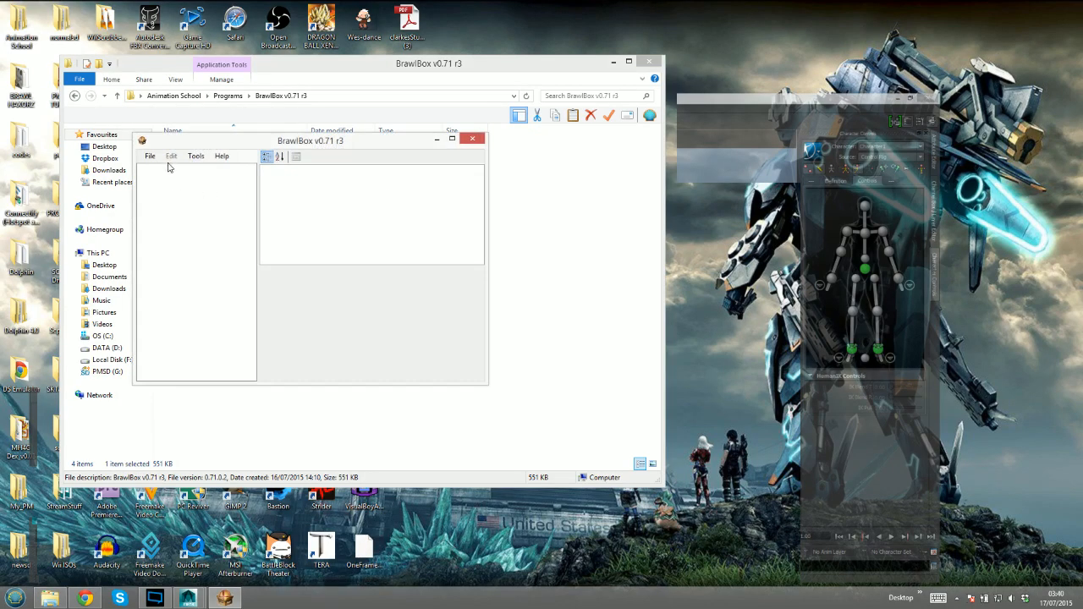
left_click(151, 158)
left_click(170, 181)
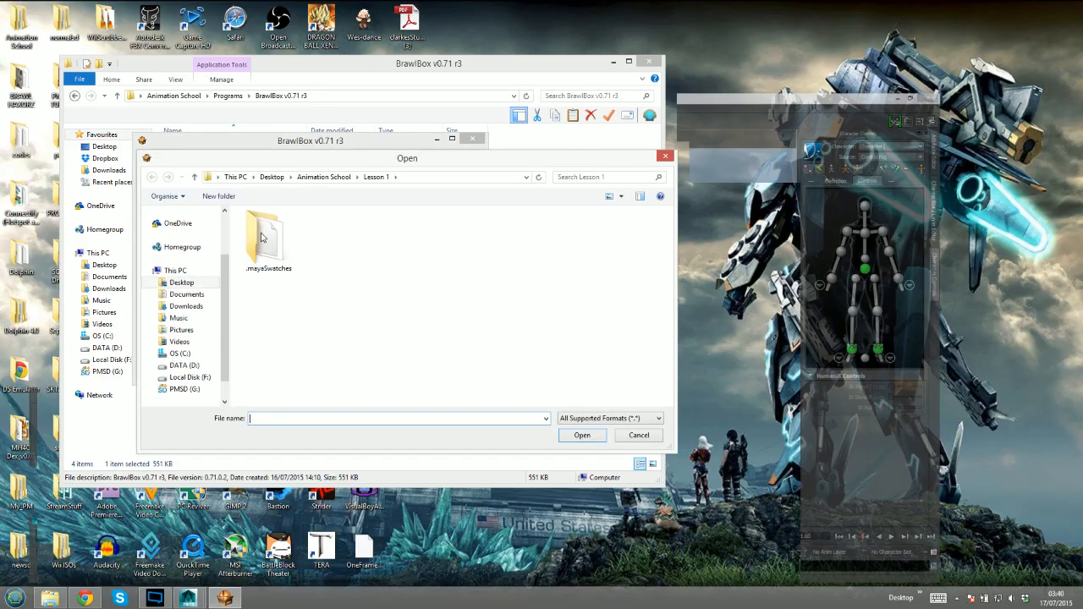
left_click(322, 177)
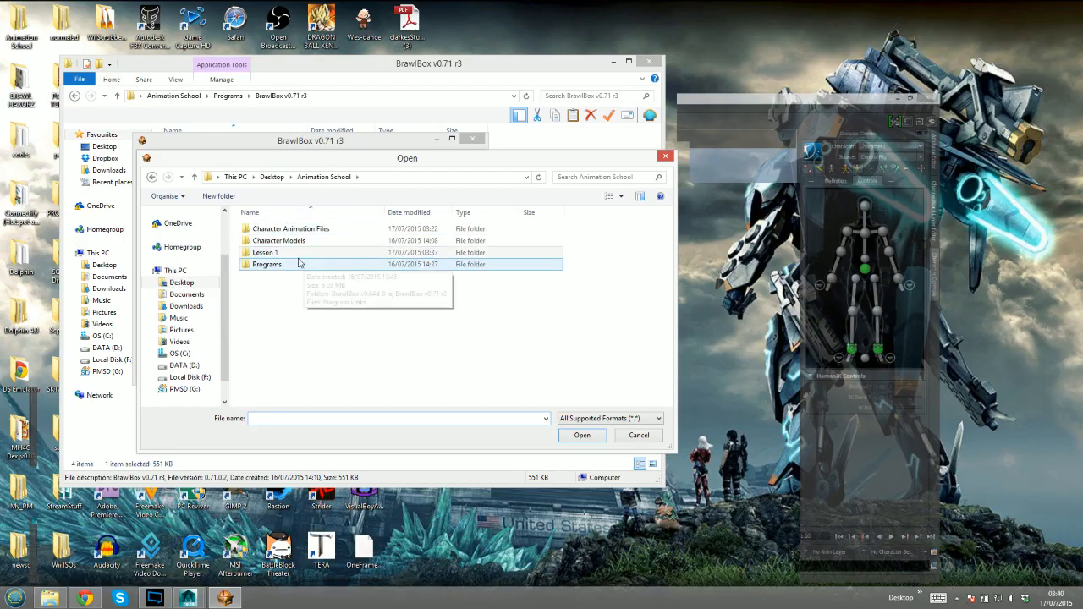
double_click(279, 241)
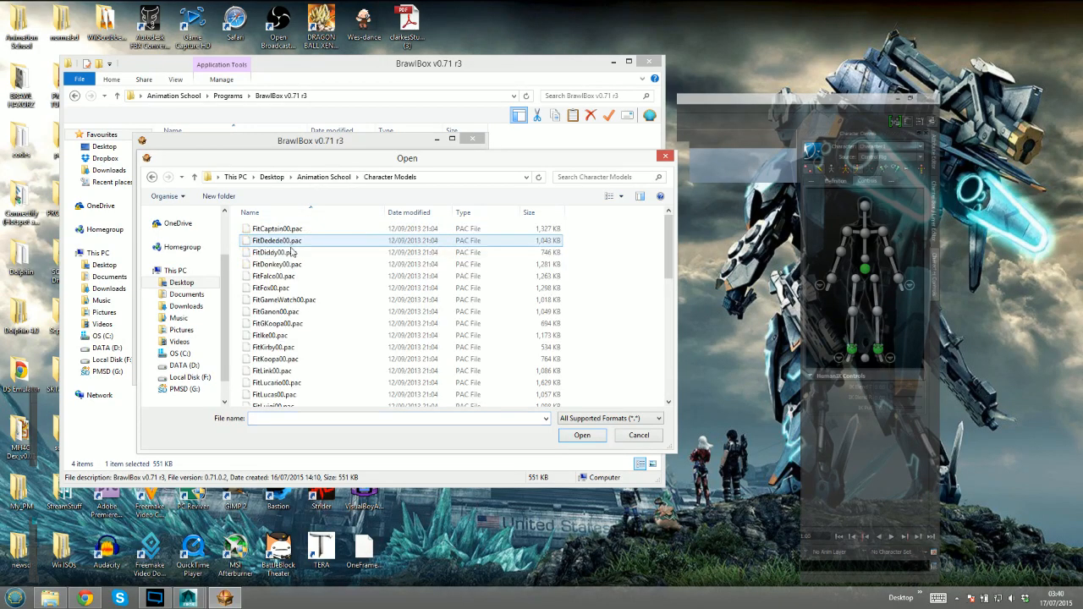
double_click(285, 315)
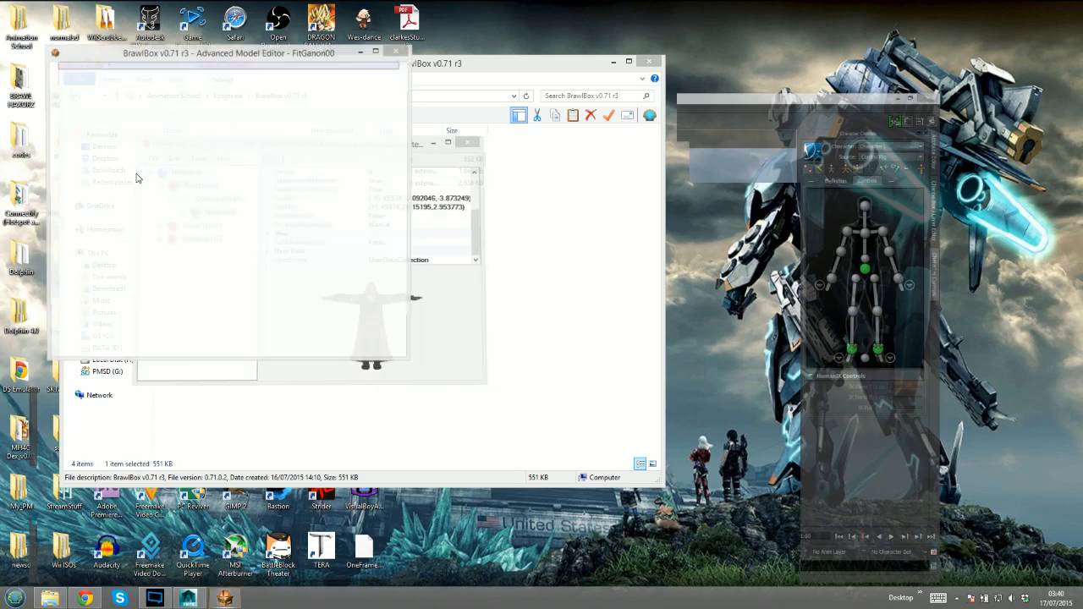
Load FitGanonMotionEtc.pac from the Character Animation Files folder into the model editor for FitGanon00
scroll(181, 218, "down", 5)
scroll(180, 217, "down", 5)
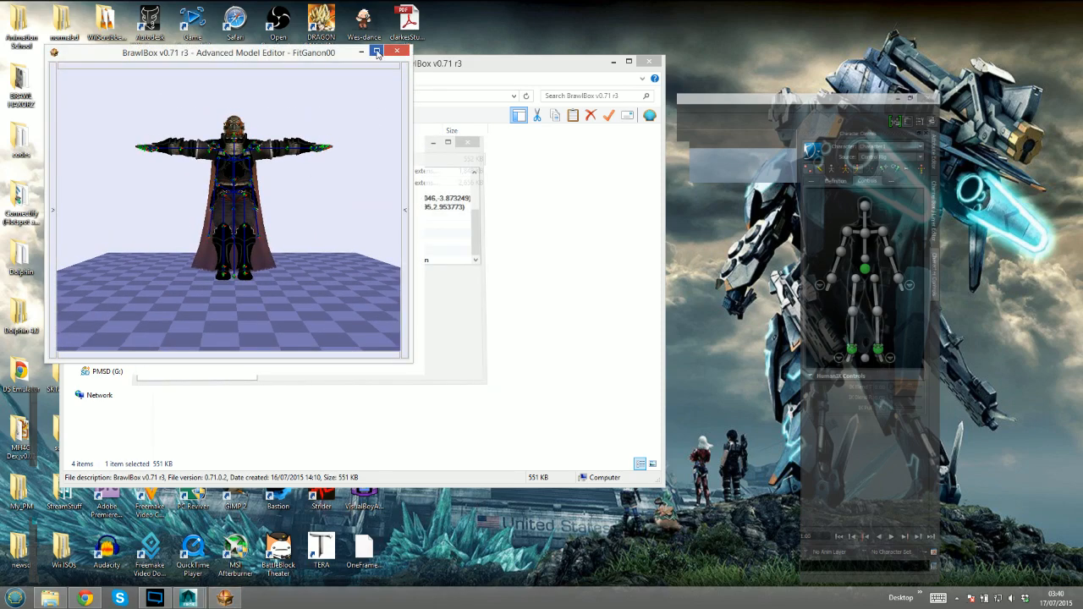
left_click(53, 114)
left_click(61, 81)
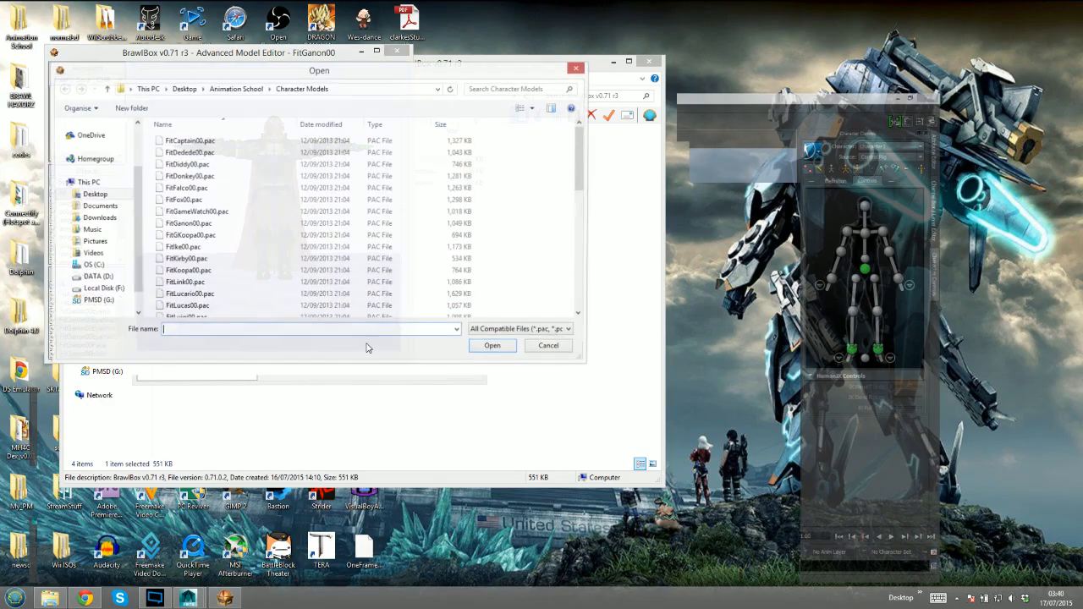
left_click(233, 89)
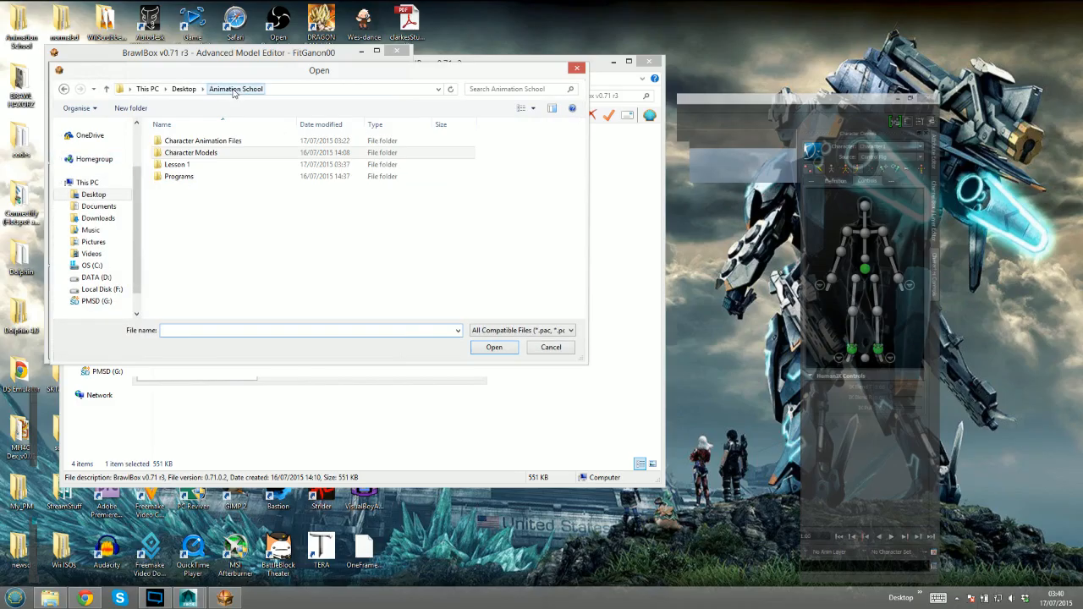
double_click(204, 142)
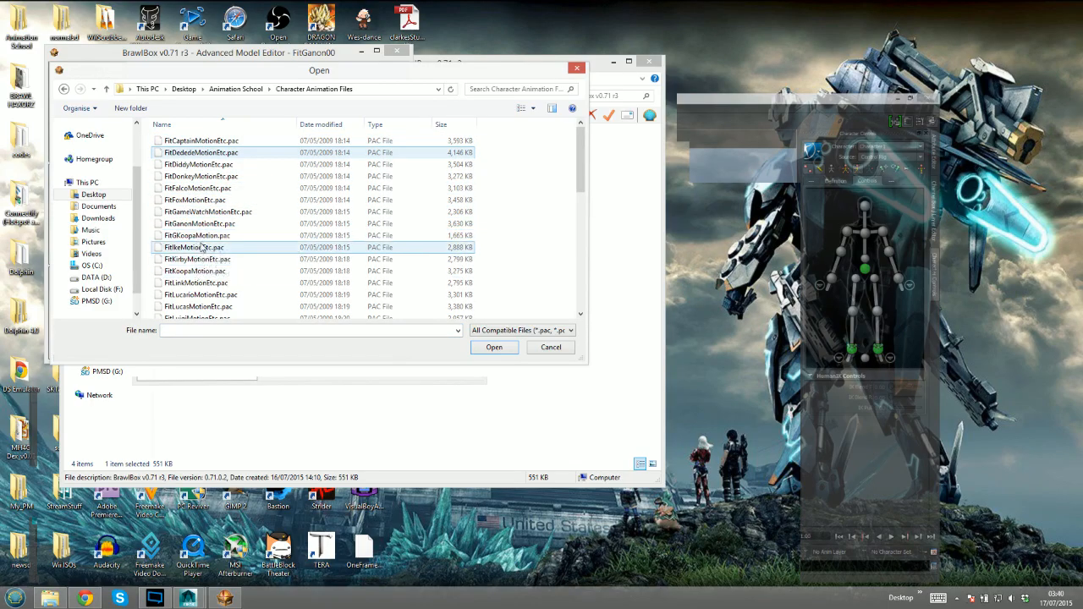
double_click(213, 223)
Enlarge the model editor and its animation list, apply the Wait1 animation and show the playback controls
left_click_drag(405, 359, 696, 520)
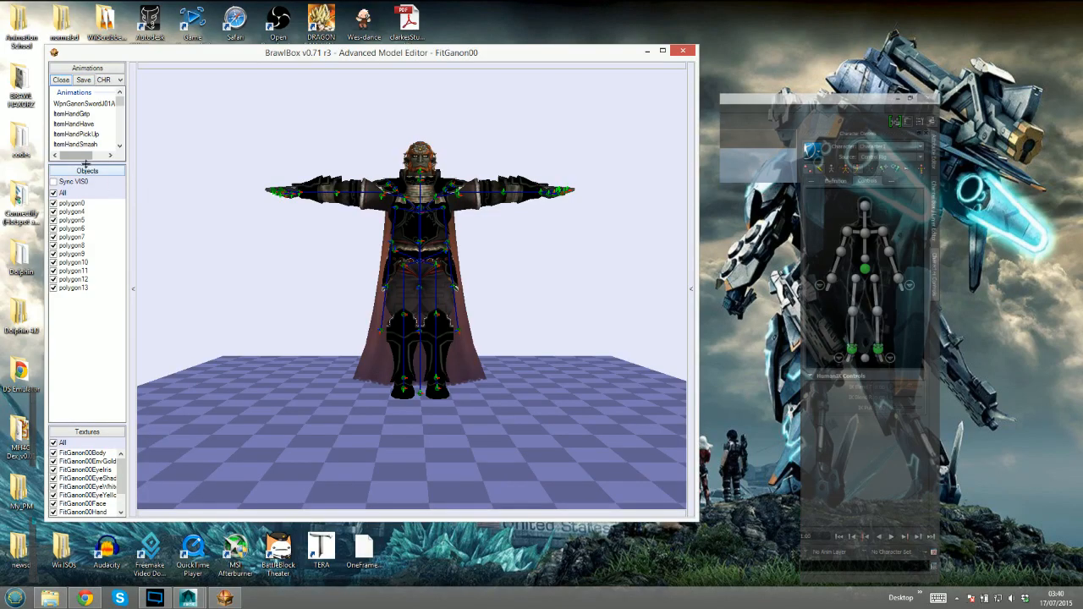
left_click_drag(85, 167, 84, 261)
left_click(61, 155)
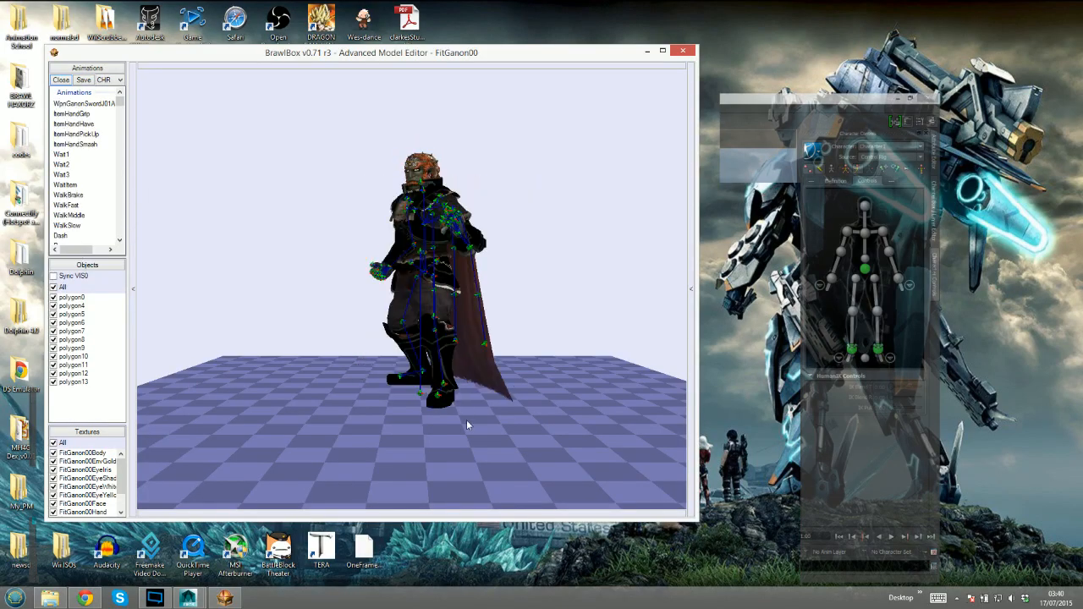
left_click(415, 513)
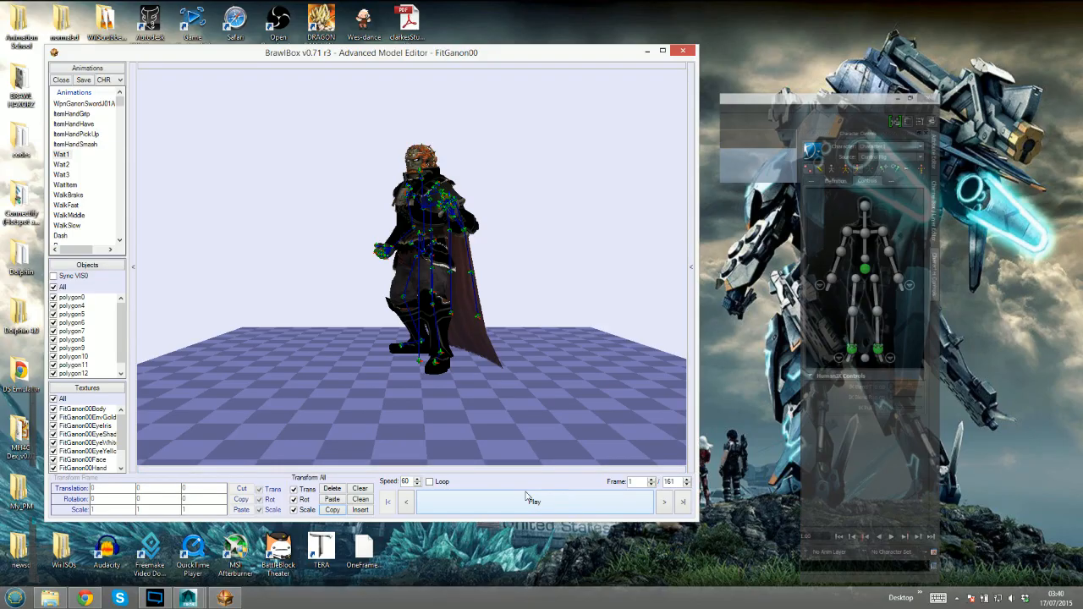
Copy all bone transforms of the Wait1 pose at frame 1, paste them onto frame 0 and close the model editor
left_click(331, 488)
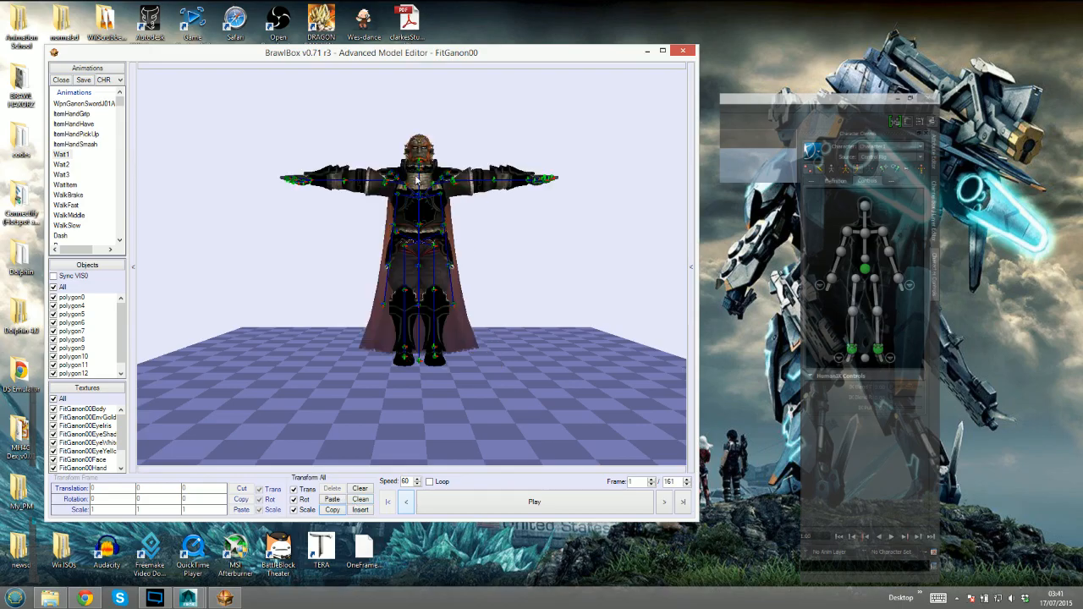
left_click(333, 500)
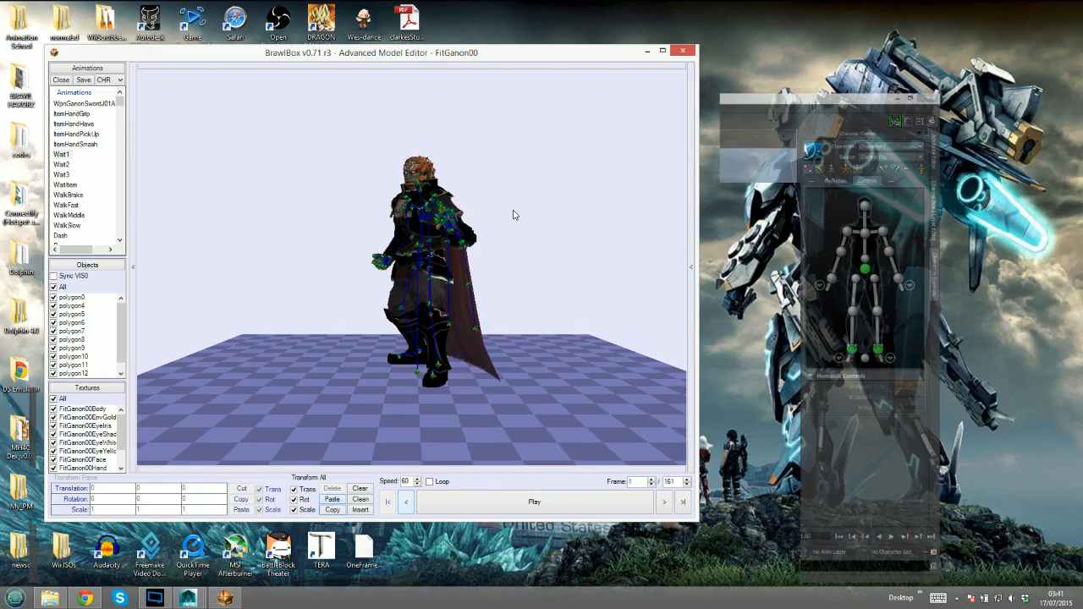
right_click_drag(514, 210, 519, 232)
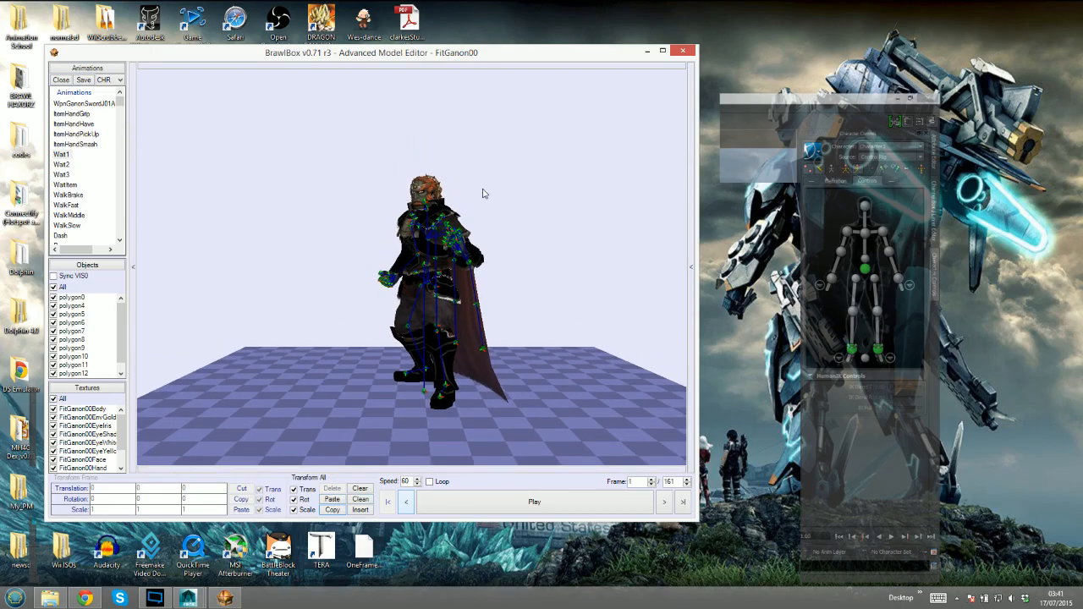
right_click_drag(463, 178, 457, 197)
left_click(684, 51)
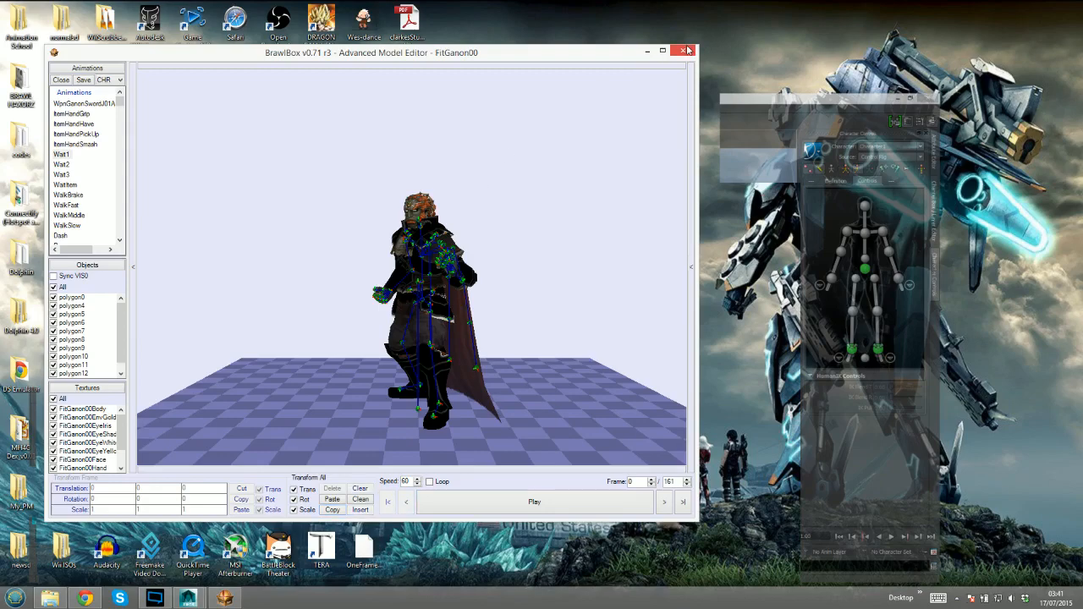
left_click(688, 51)
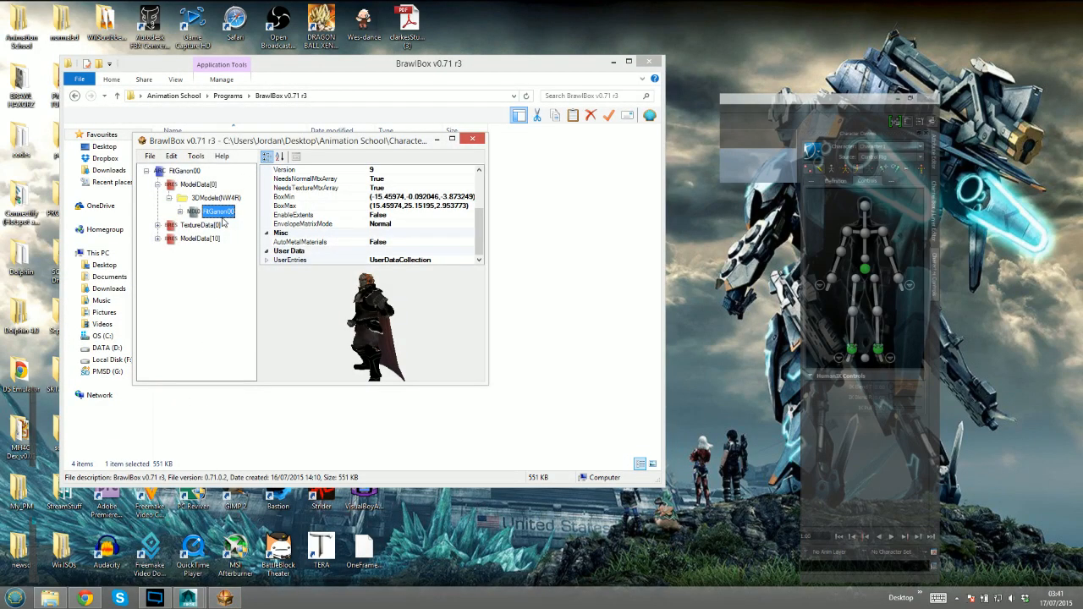
Export the posed FitGanon00 model to the Lesson 1 folder under the file name wait
right_click(229, 215)
left_click(248, 218)
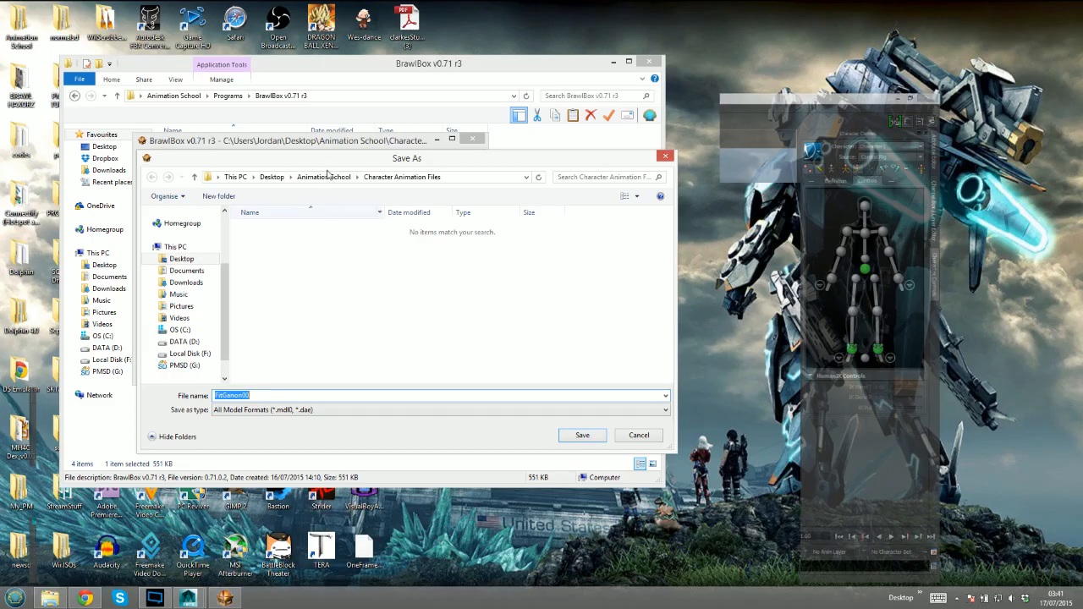
left_click(325, 177)
double_click(282, 252)
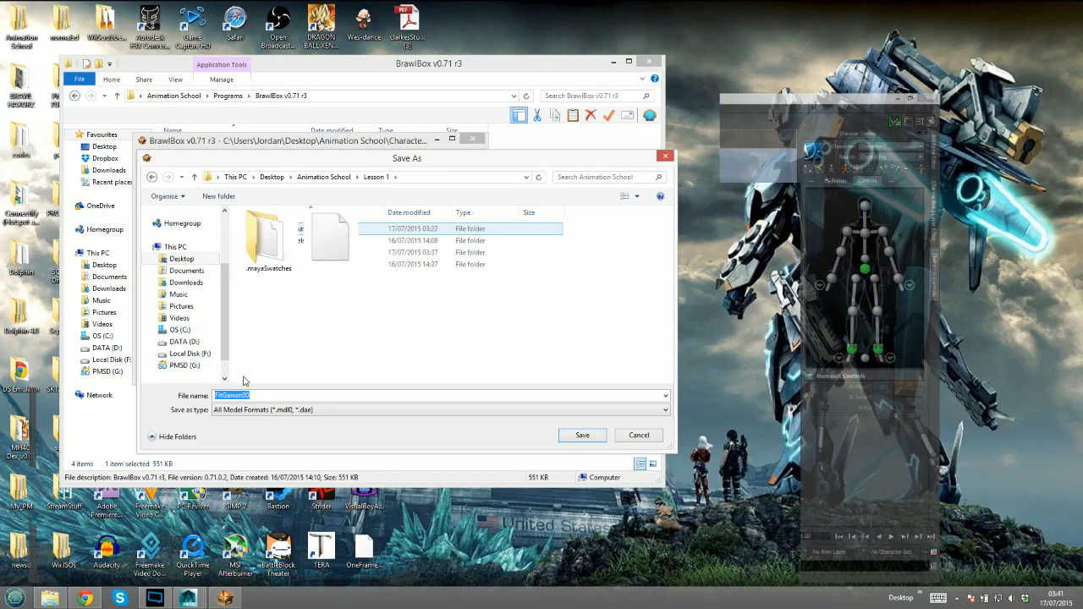
left_click(265, 395)
type("wait")
key("Return")
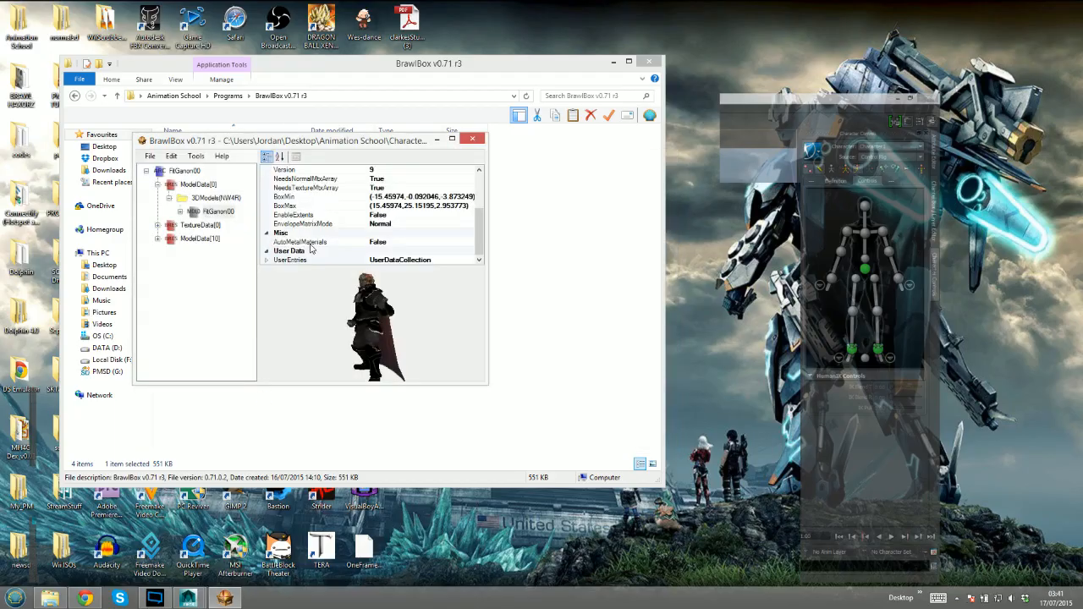
Close BrawlBox without saving the changes to the character file and put its program folder away
left_click(471, 139)
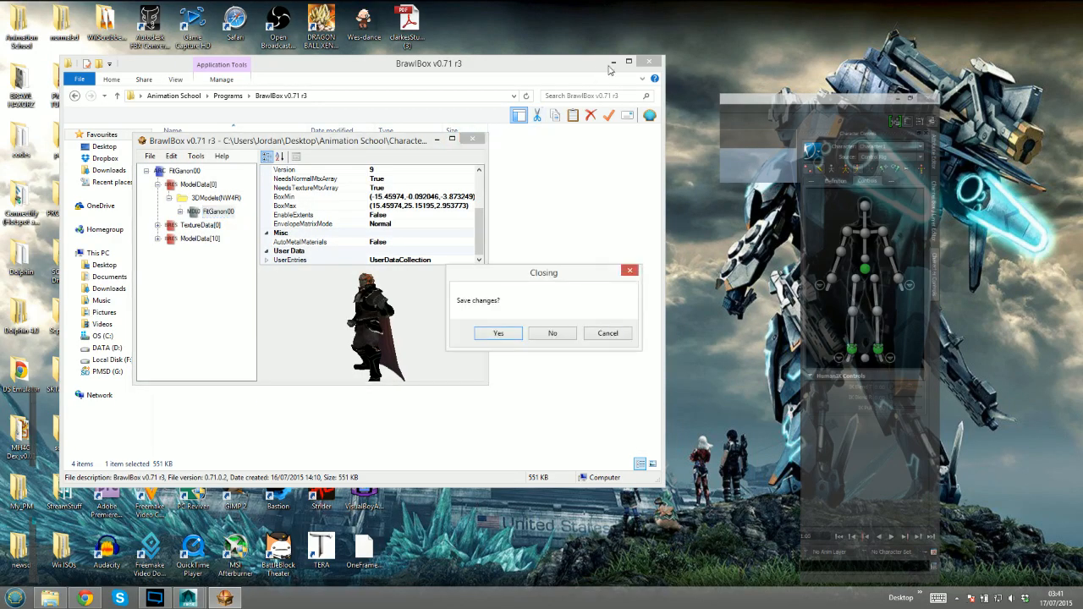
left_click(560, 336)
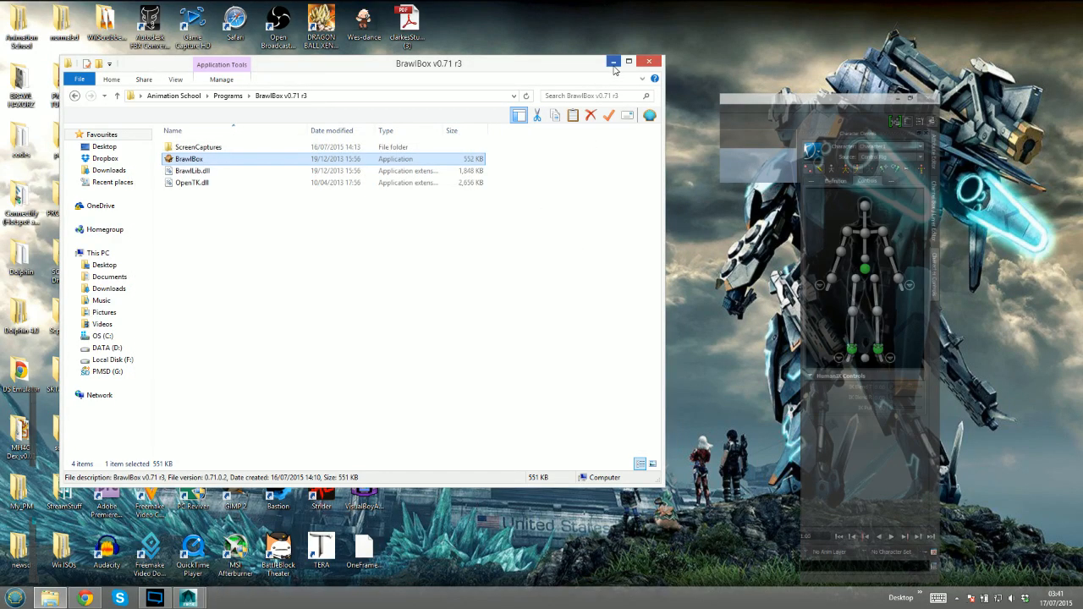
left_click(615, 64)
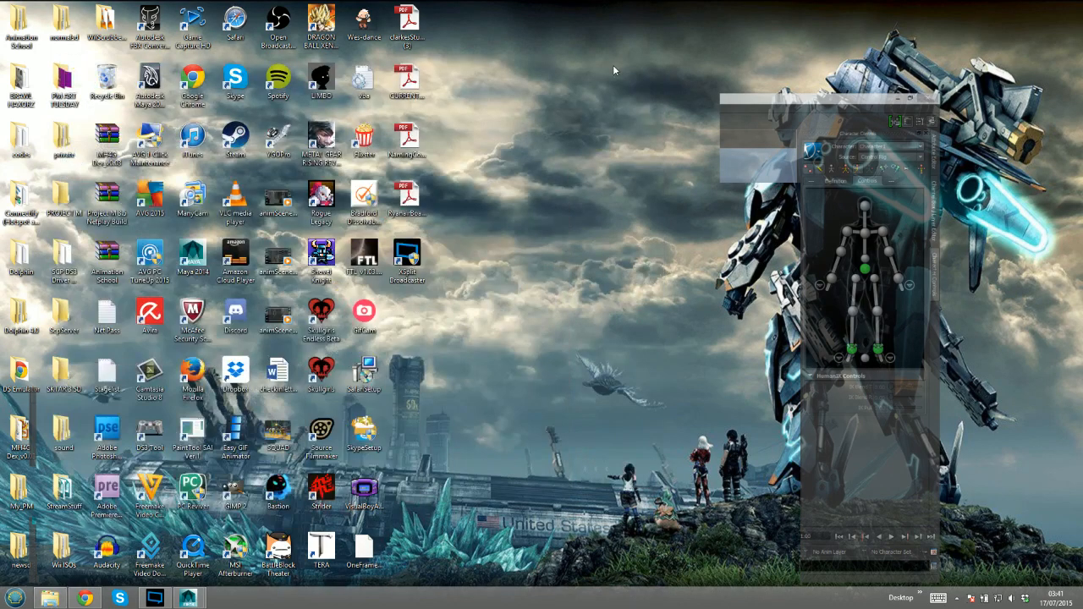
Switch to FBX Converter 2013.3 and check the Lesson 1 folder for the exported source file
double_click(161, 38)
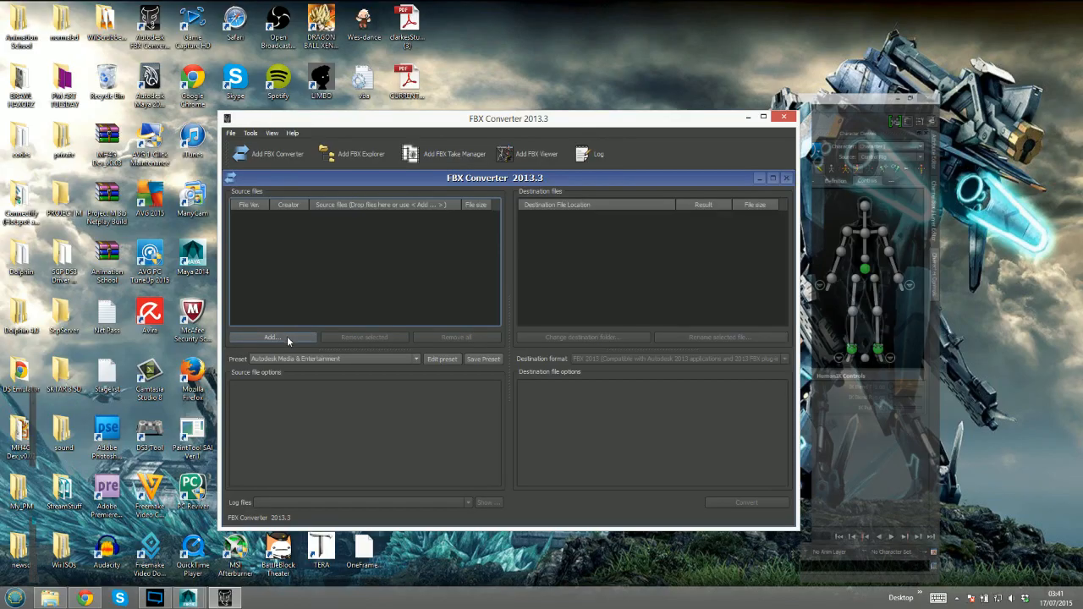
left_click(271, 338)
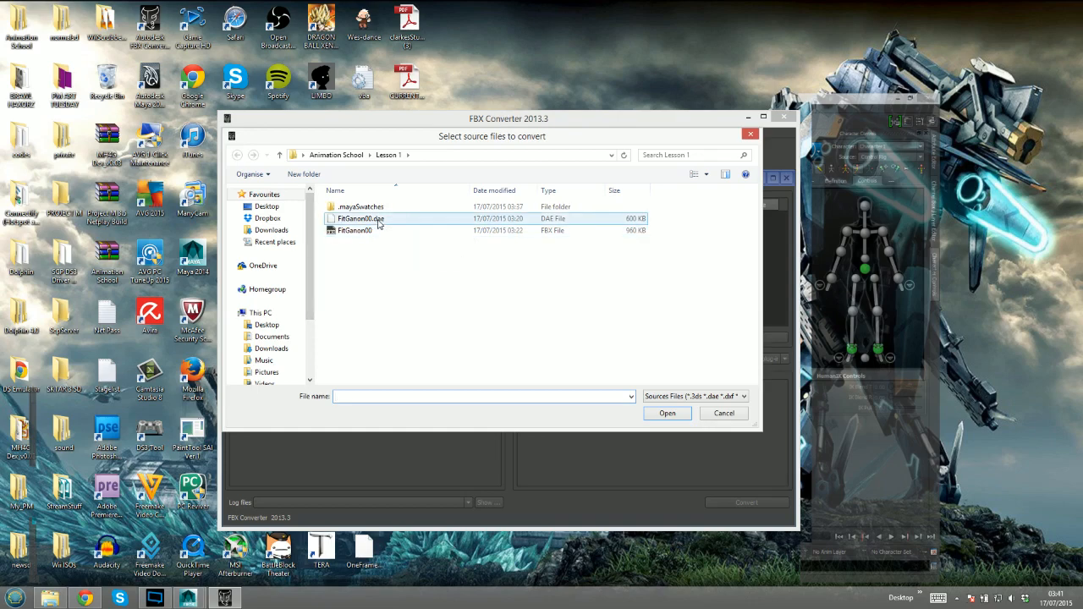
left_click(724, 415)
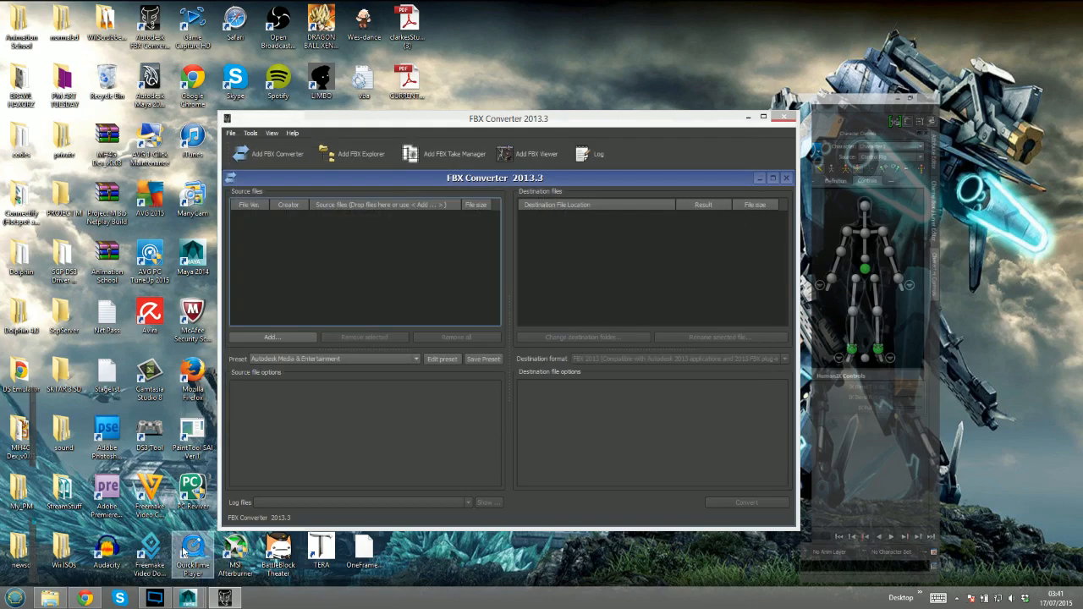
left_click(748, 120)
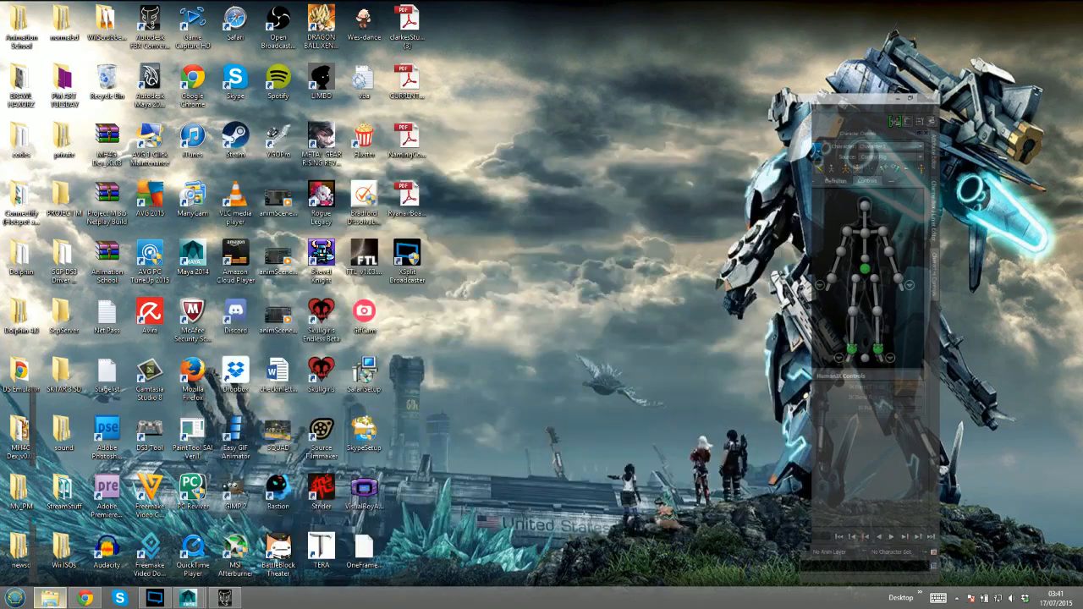
Relaunch BrawlBox from its program folder and open the FitGanon00wait.mdl0 model from the Lesson 1 folder
left_click(50, 599)
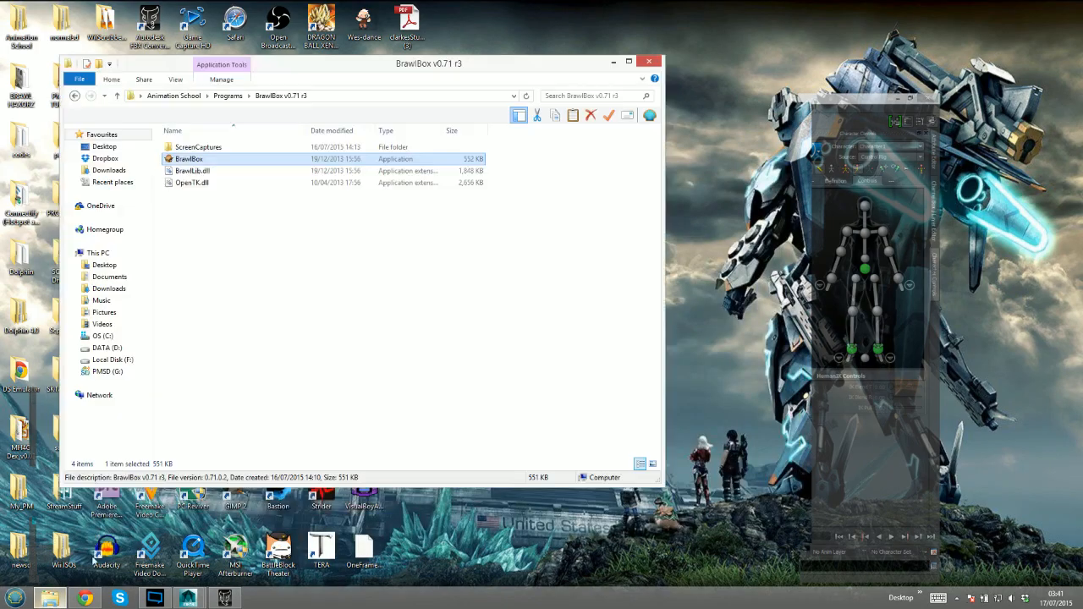
double_click(229, 160)
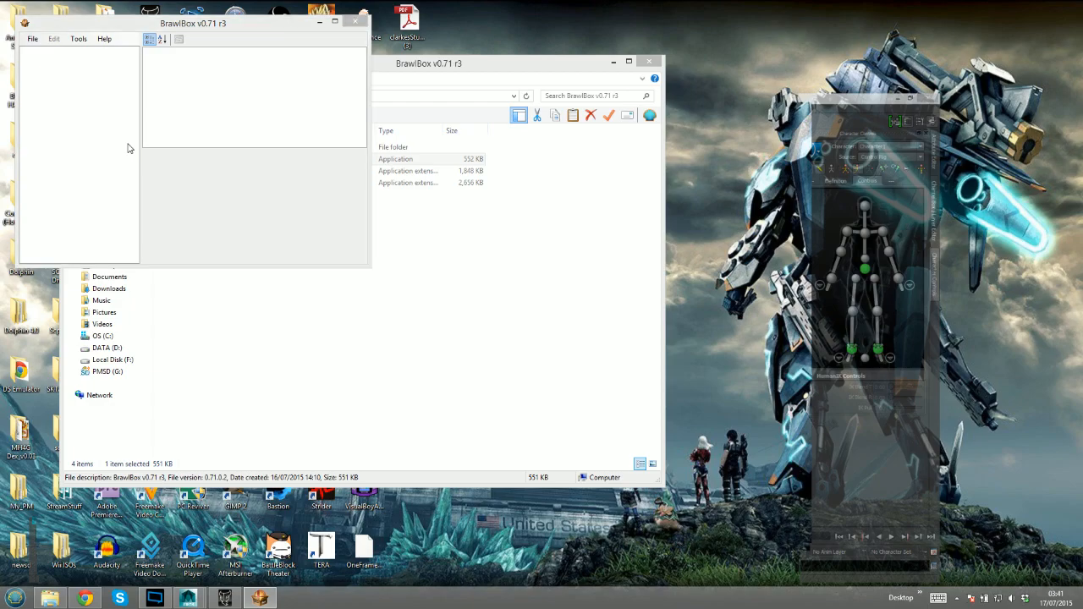
key("ctrl+o")
double_click(221, 137)
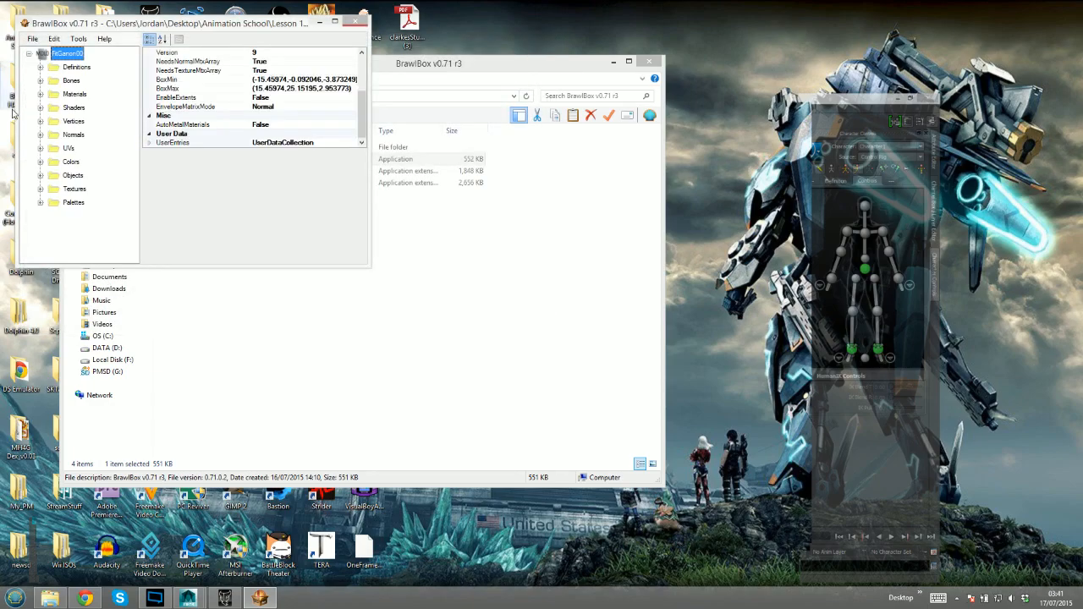
Export the FitGanon00 model as a Collada scene named FitGanon00wait to the Lesson 1 folder and close BrawlBox
right_click(66, 56)
left_click(100, 77)
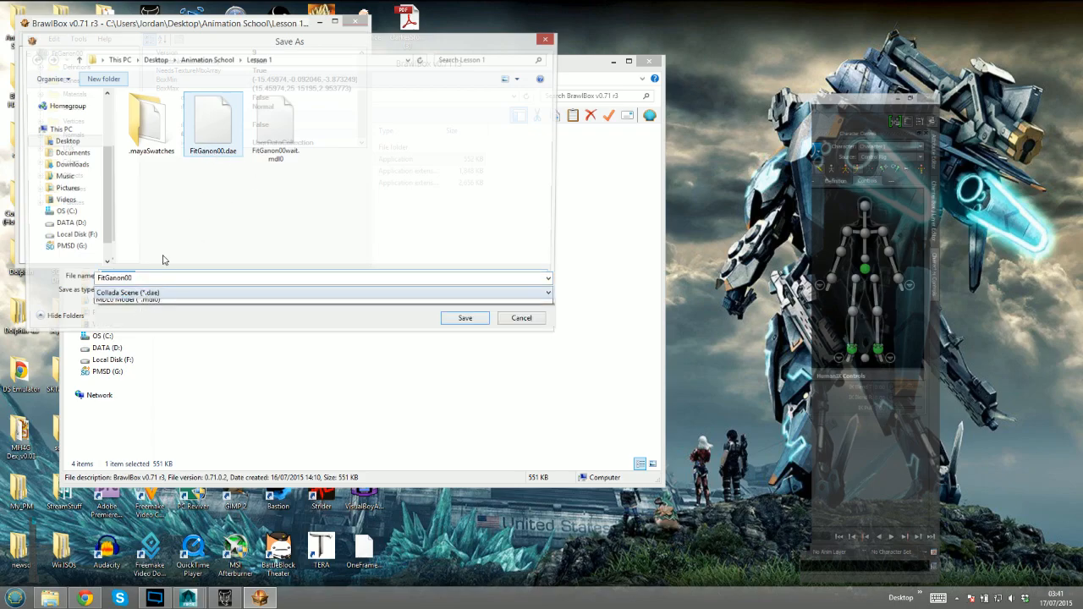
type("w")
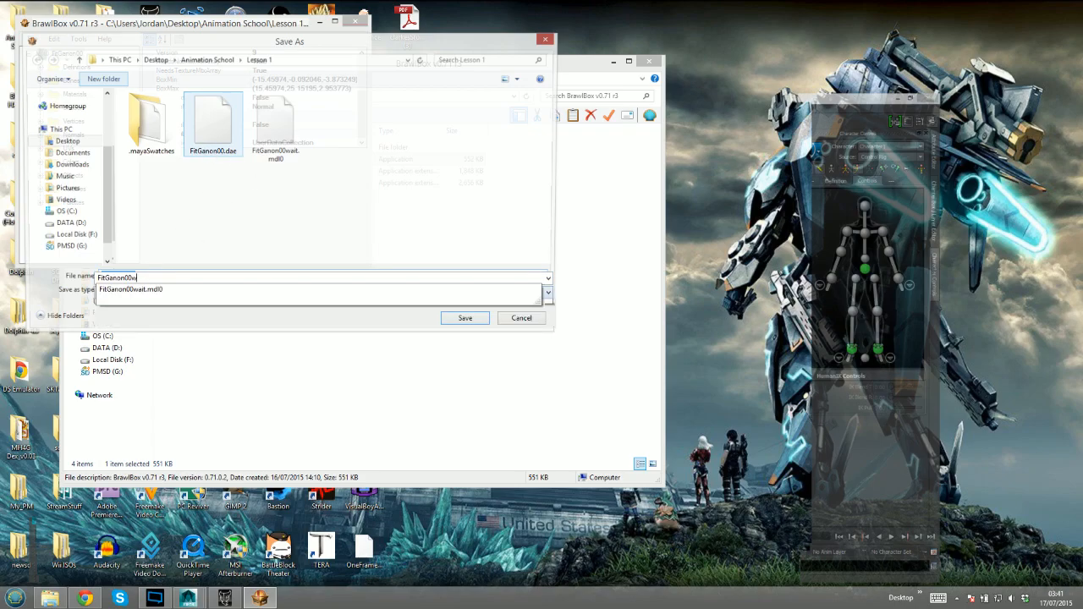
type("ait")
key("Return")
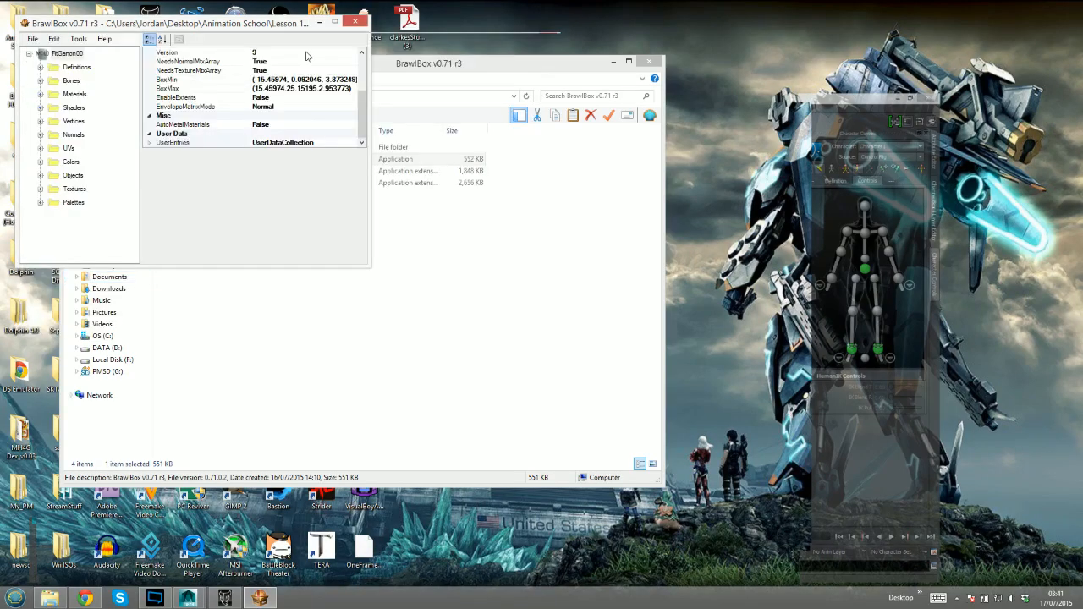
left_click(357, 22)
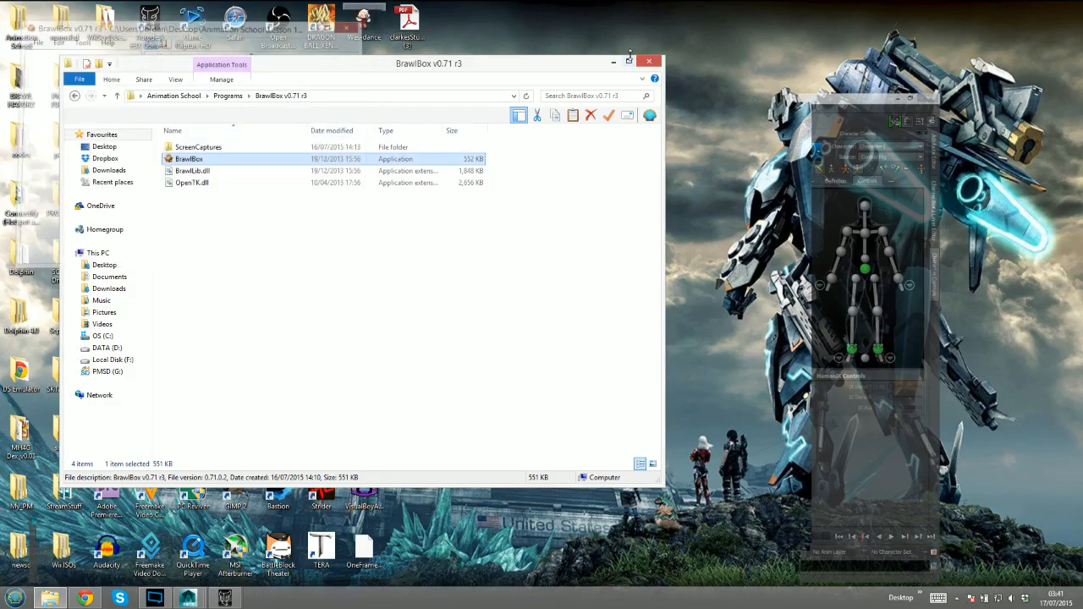
Switch to FBX Converter 2013.3, convert FitGanon00wait.dae from the Lesson 1 folder to FBX 2013 and close the converter
left_click(225, 598)
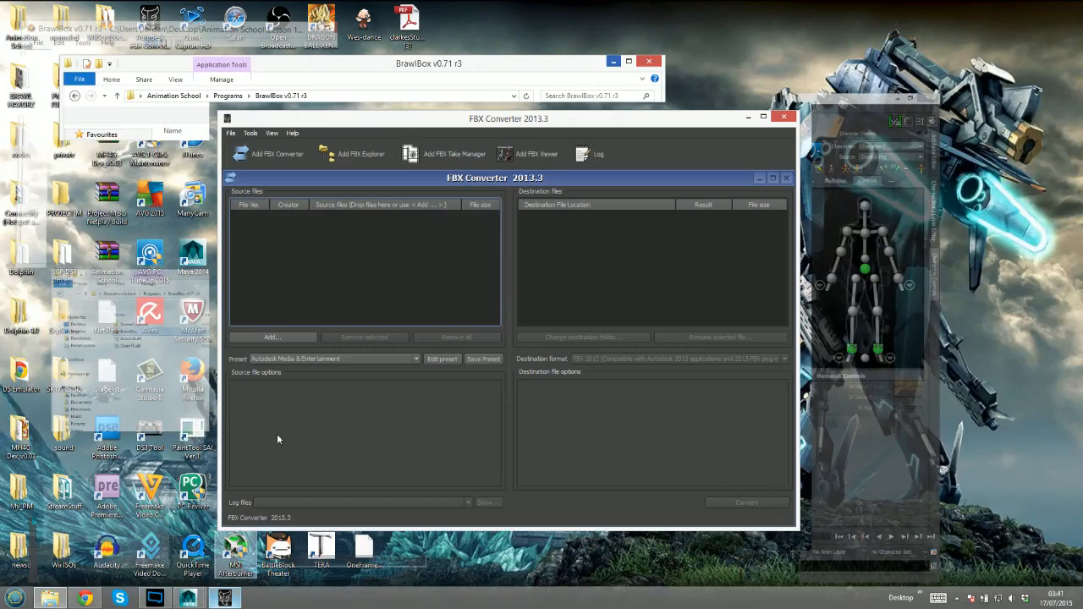
left_click(296, 338)
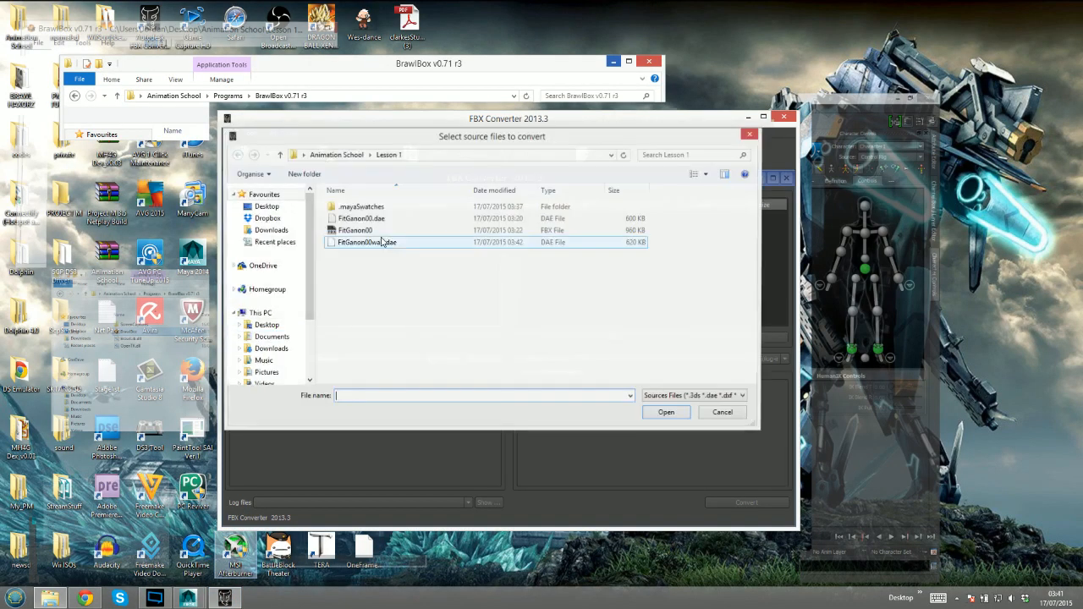
double_click(381, 245)
left_click(747, 502)
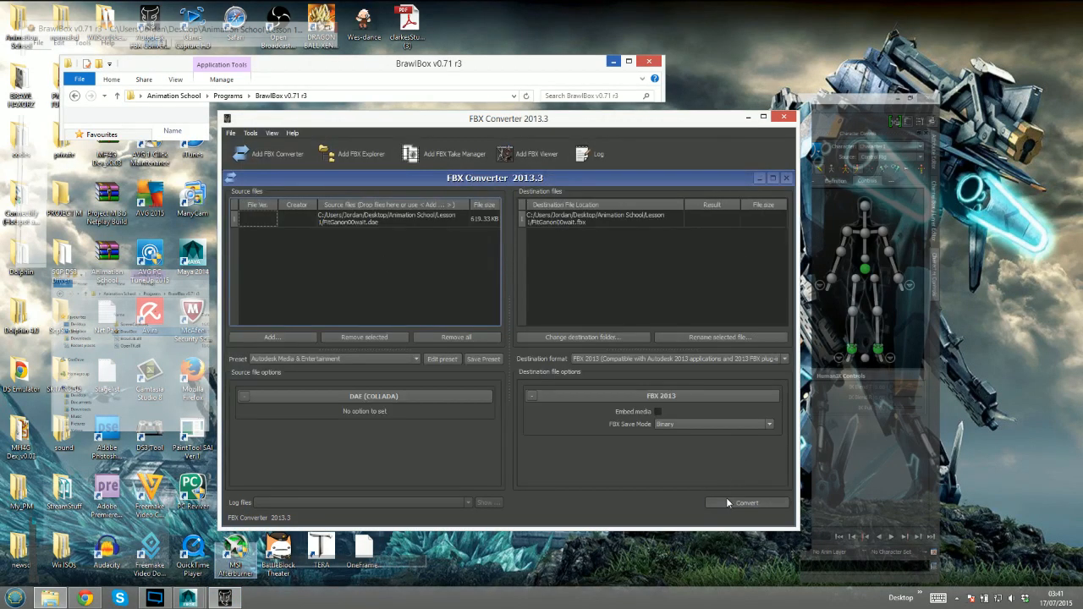
left_click(773, 120)
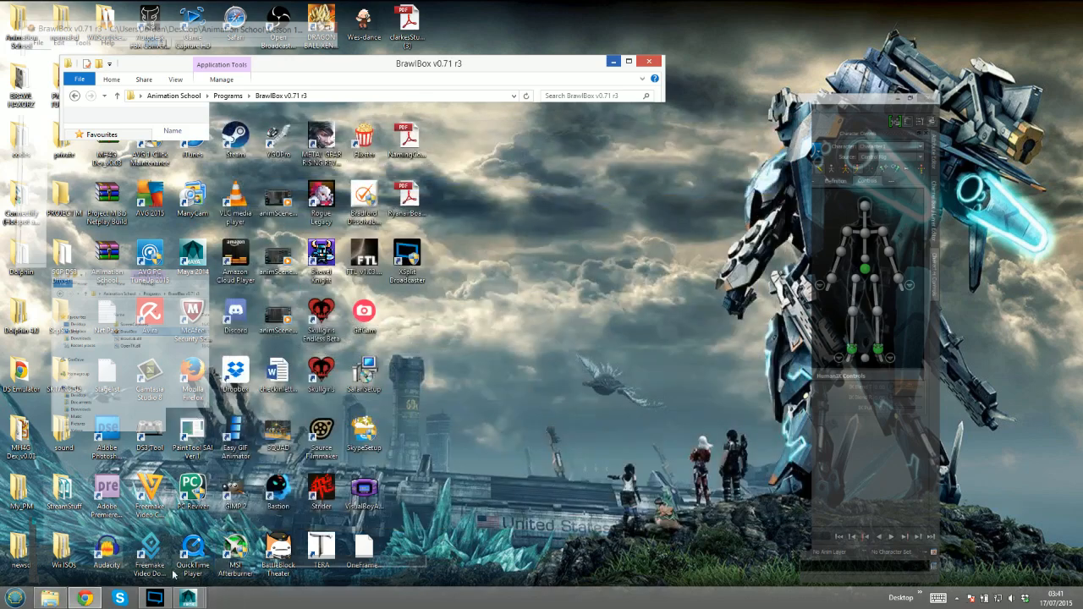
Switch to Maya and save the T-pose scene as a Maya ASCII file named GanonTPose in the Lesson 1 folder, accepting the student version notice
mouse_move(188, 598)
left_click(250, 538)
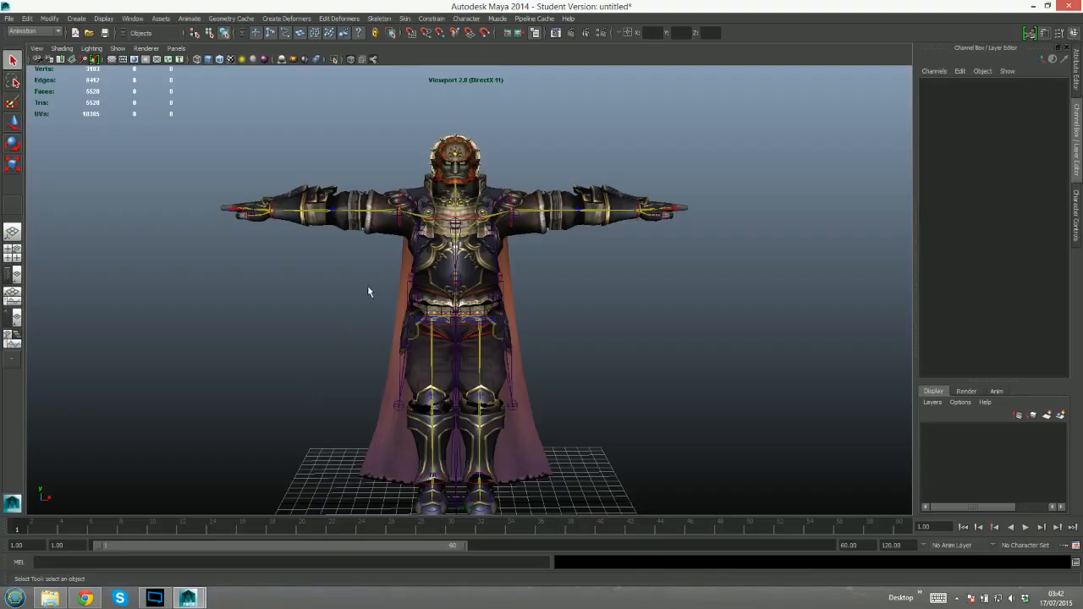
left_click_drag(260, 335, 266, 330, "alt")
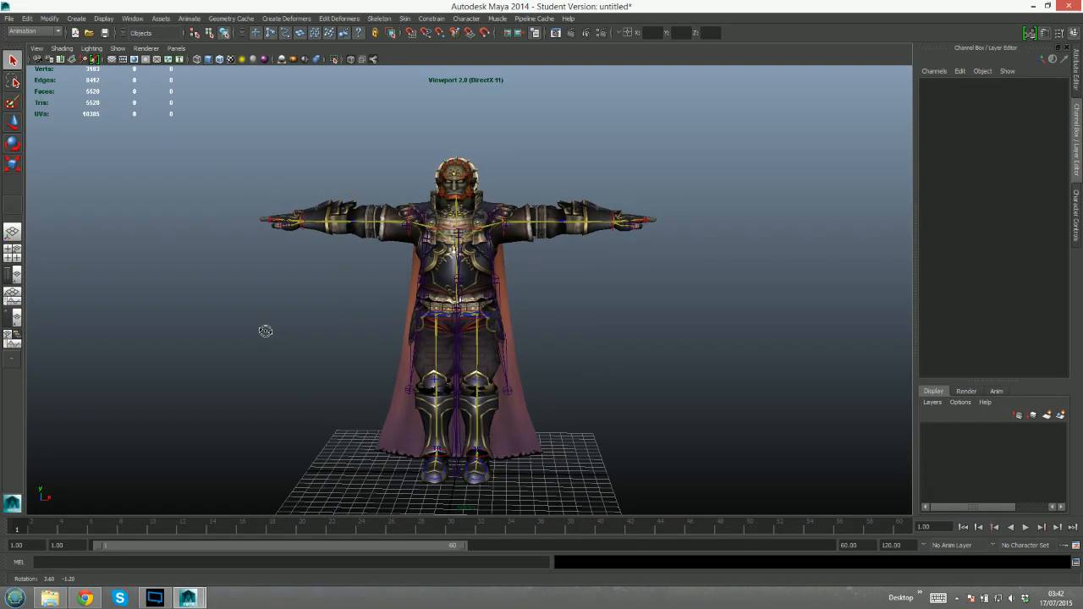
left_click(8, 19)
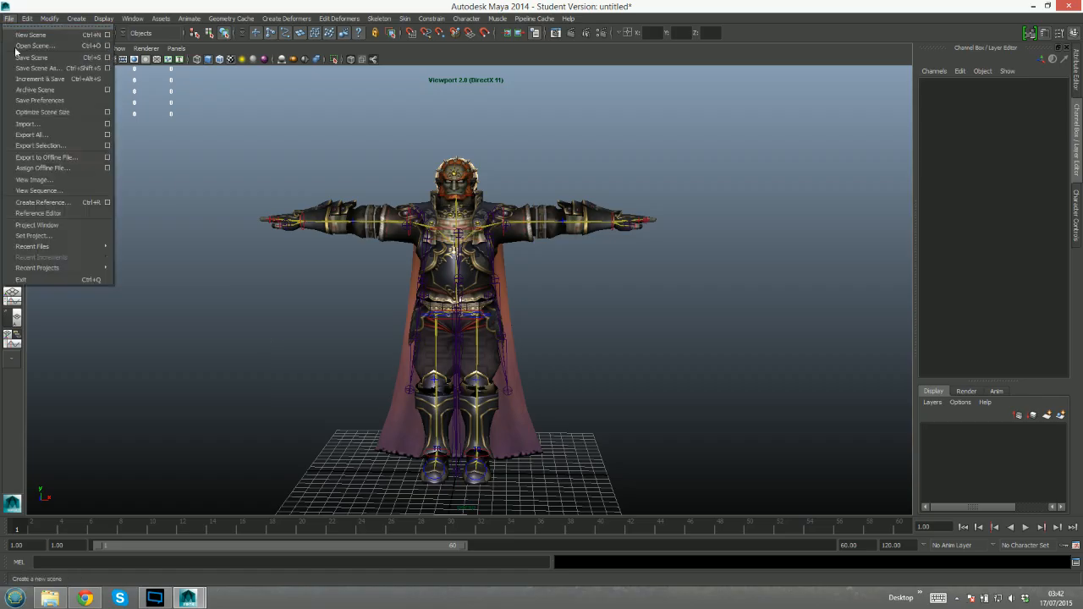
left_click(85, 68)
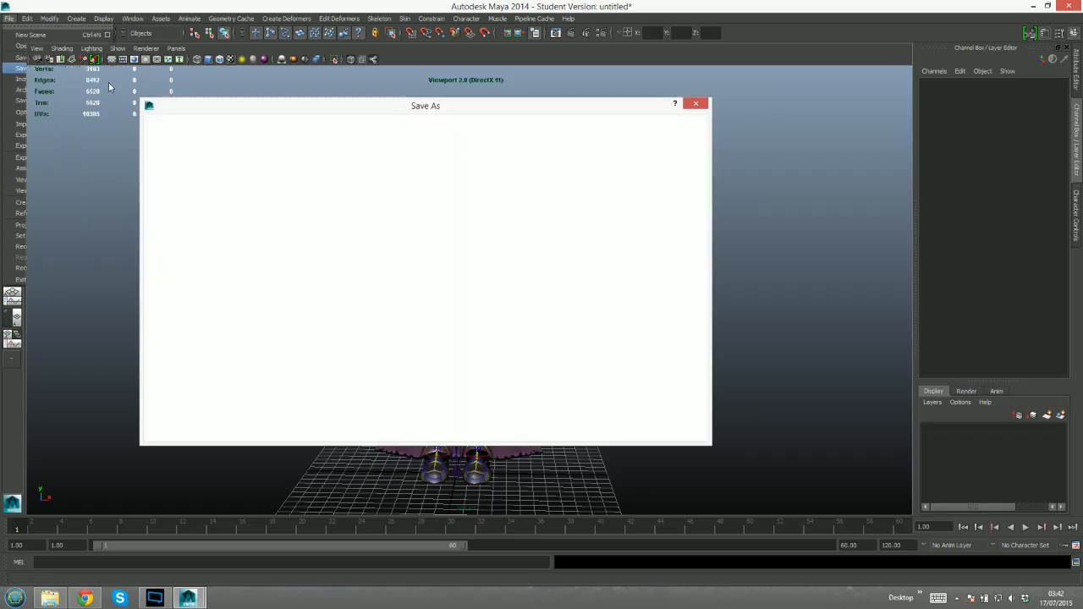
left_click(174, 161)
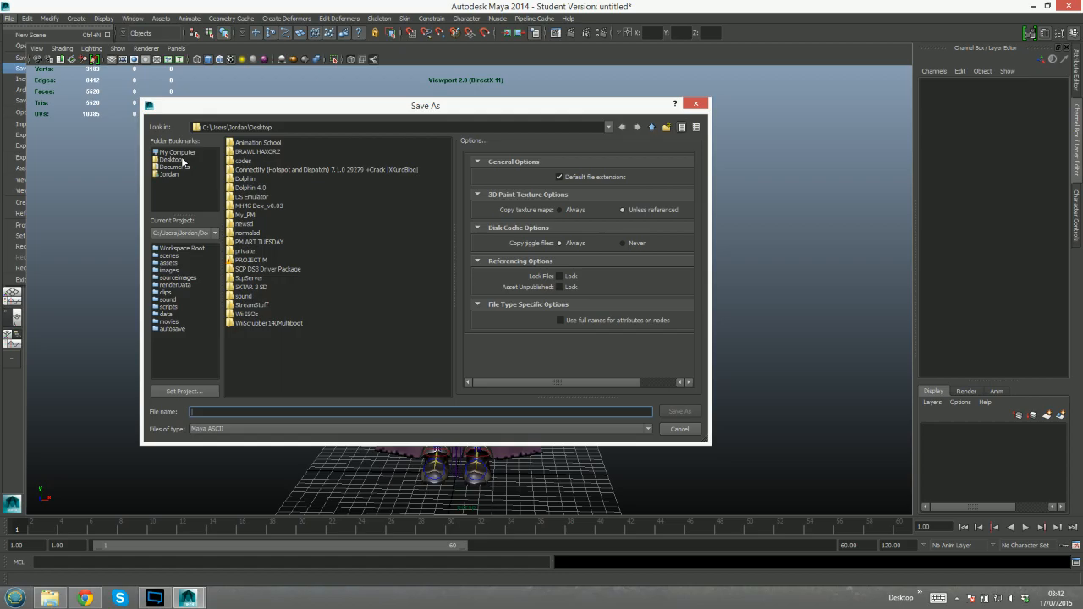
left_click(259, 144)
double_click(240, 172)
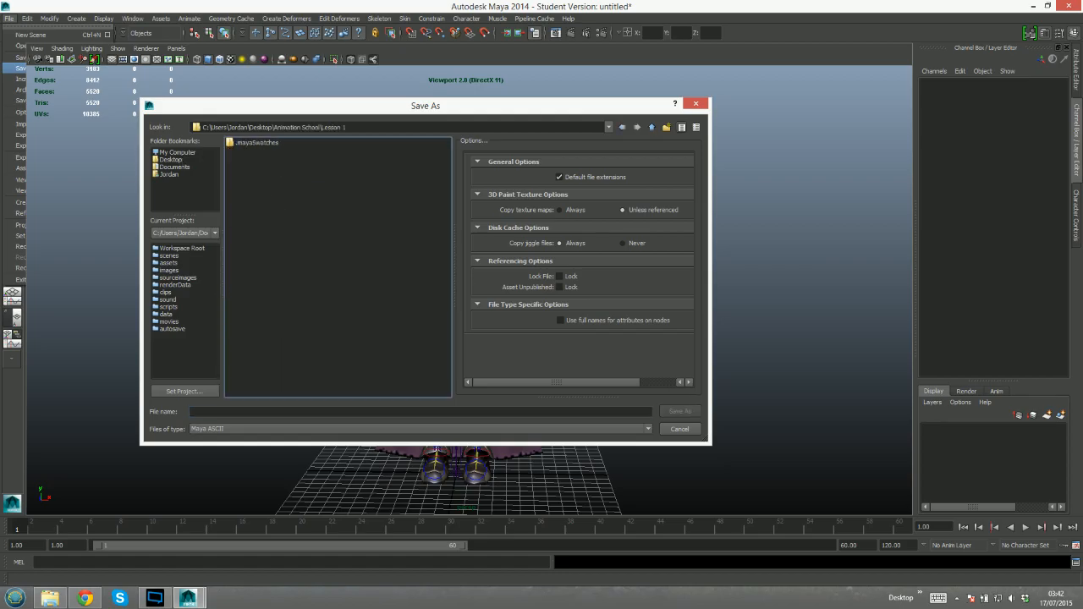
left_click(253, 412)
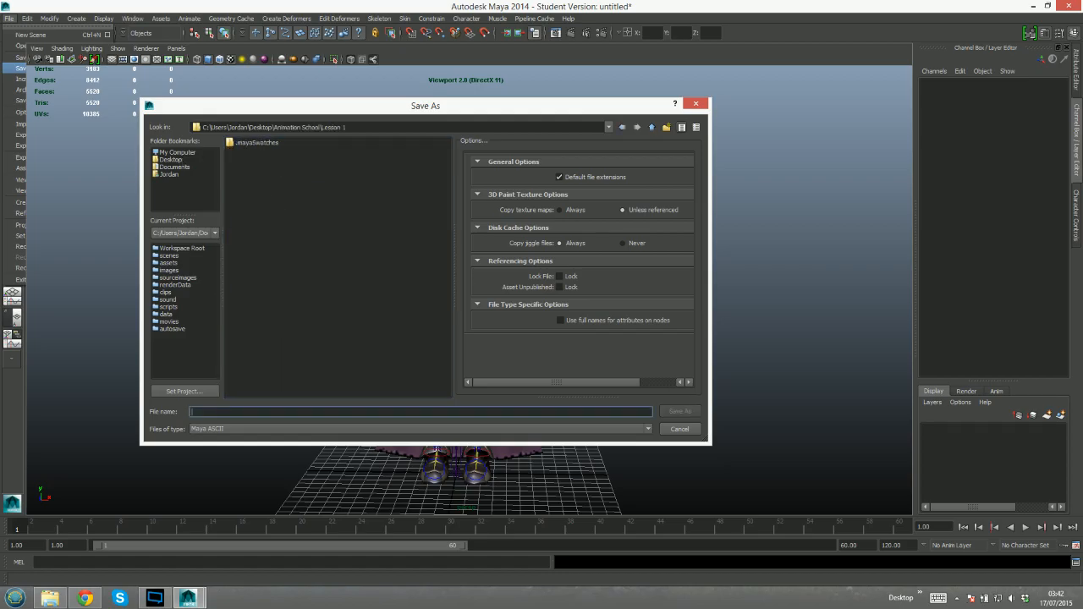
key("Return")
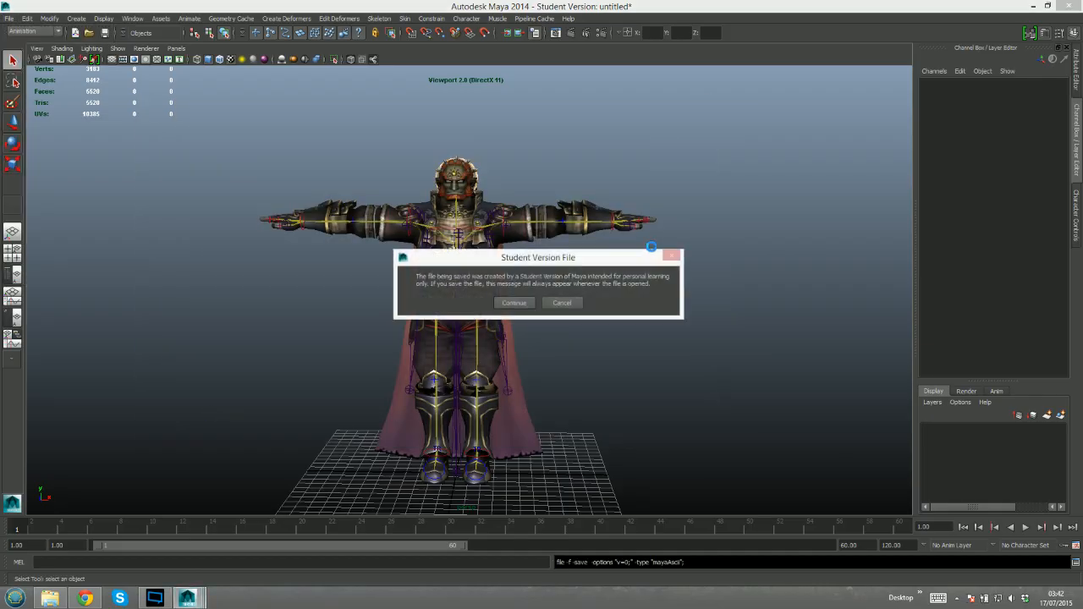
left_click(513, 303)
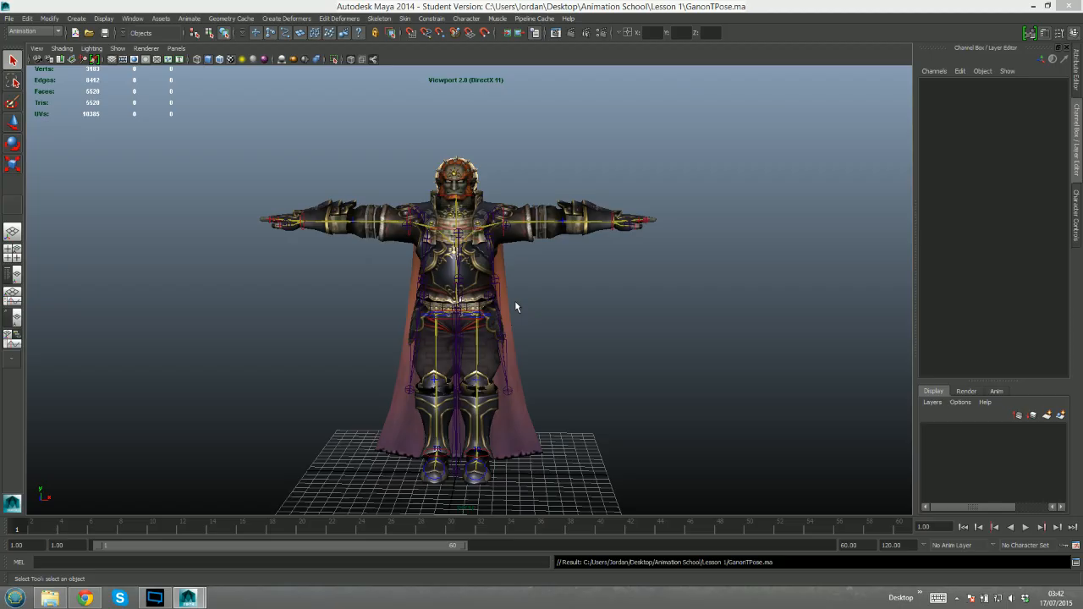
left_click_drag(516, 302, 519, 303, "alt")
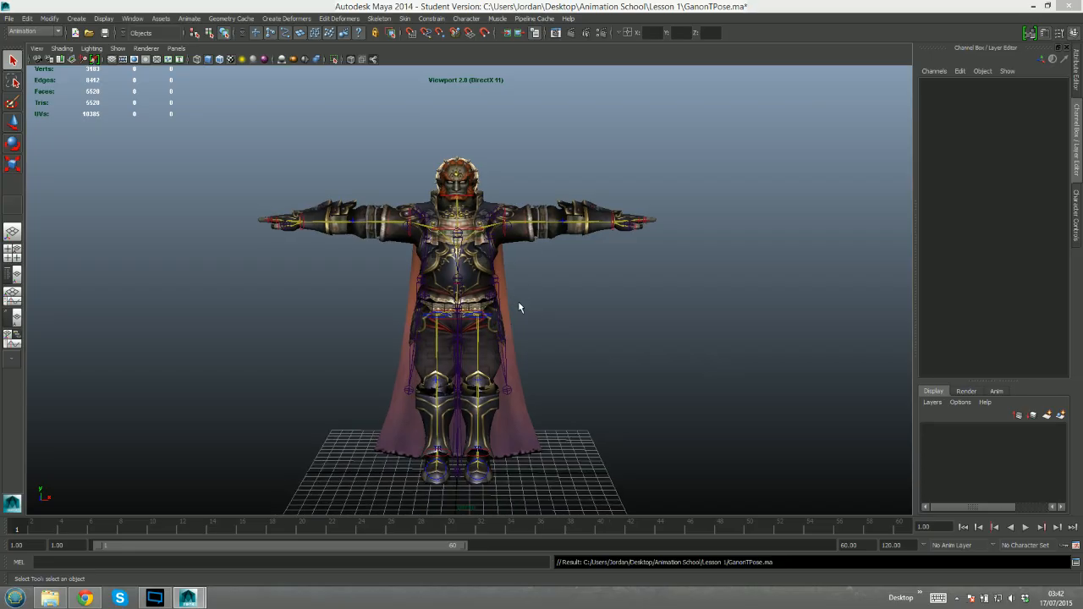
left_click(8, 19)
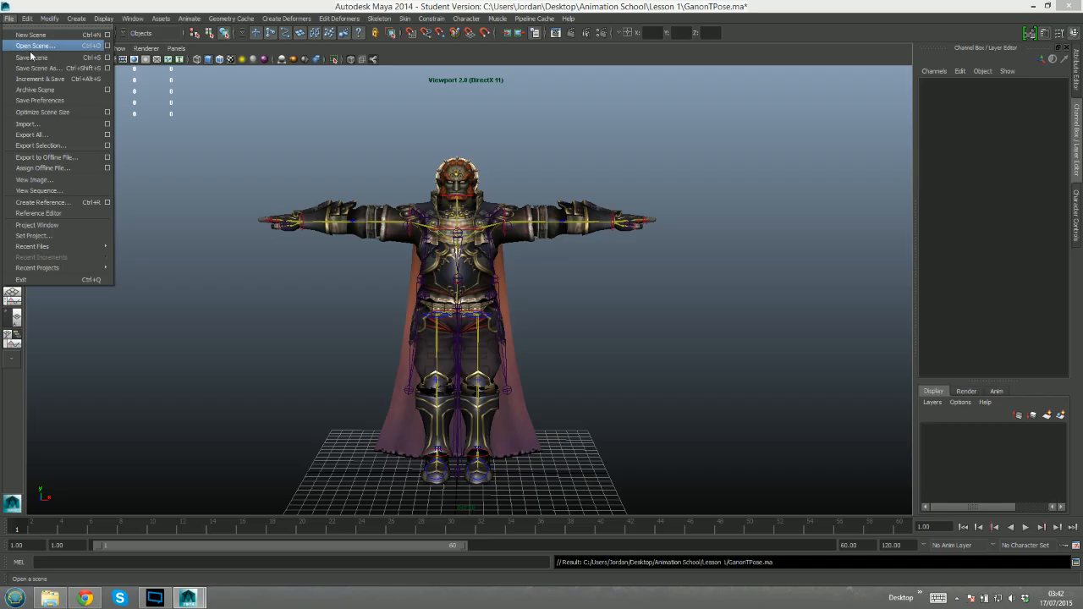
left_click(37, 68)
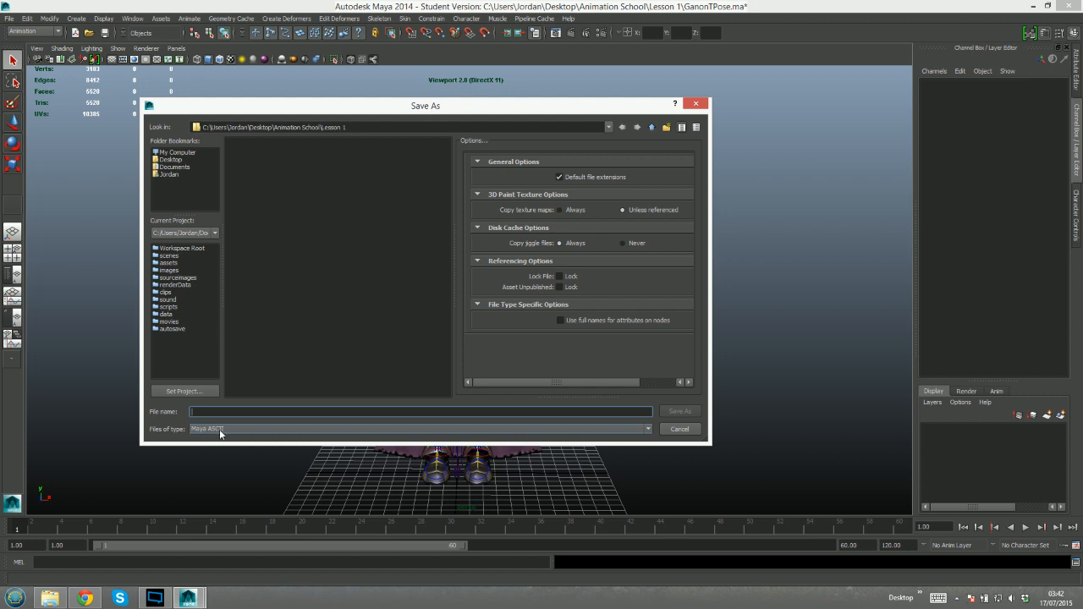
left_click(219, 429)
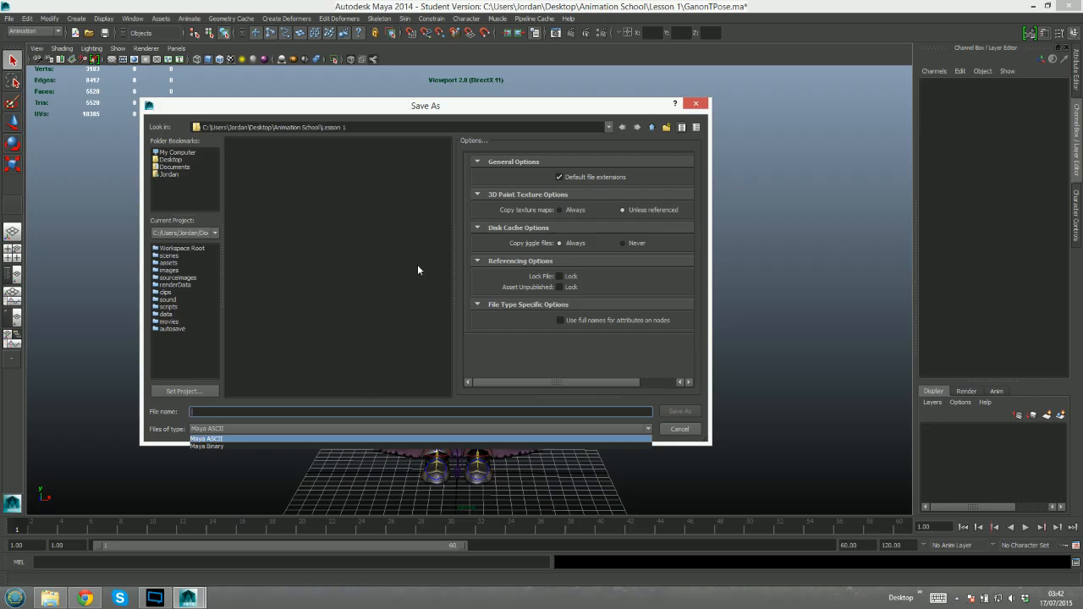
left_click(665, 431)
Start a new scene without saving the view changes and import FitGanon00wait.fbx from the Lesson 1 folder
key("ctrl+n")
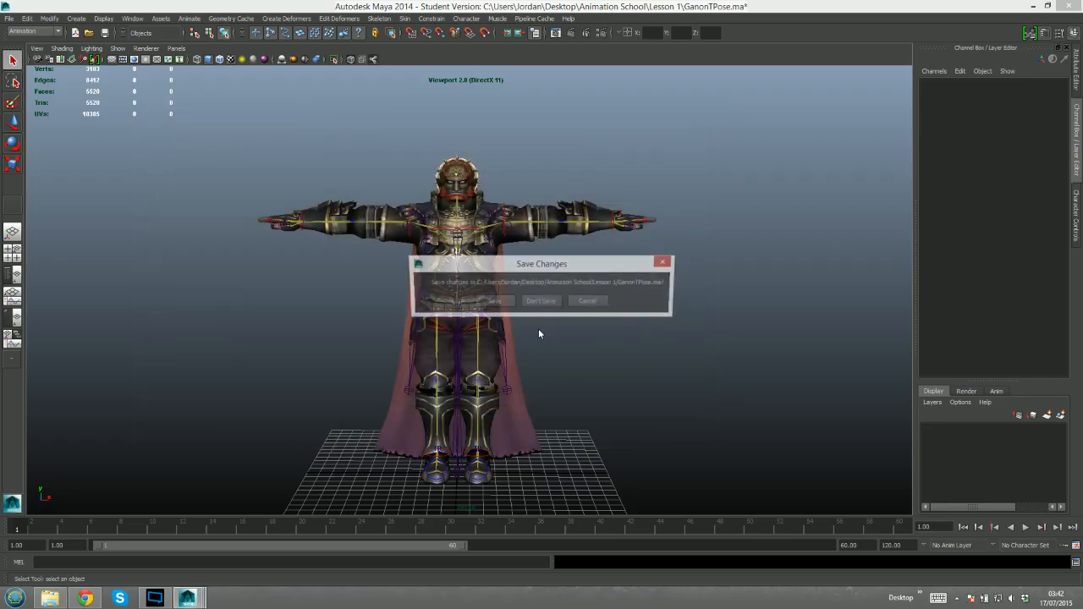
left_click(549, 302)
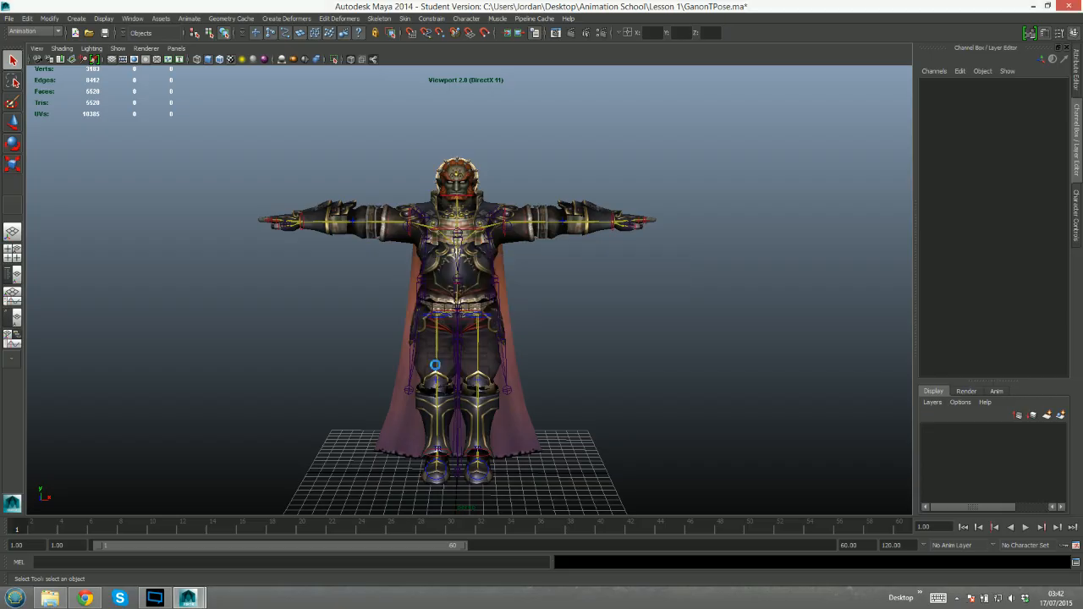
left_click(10, 19)
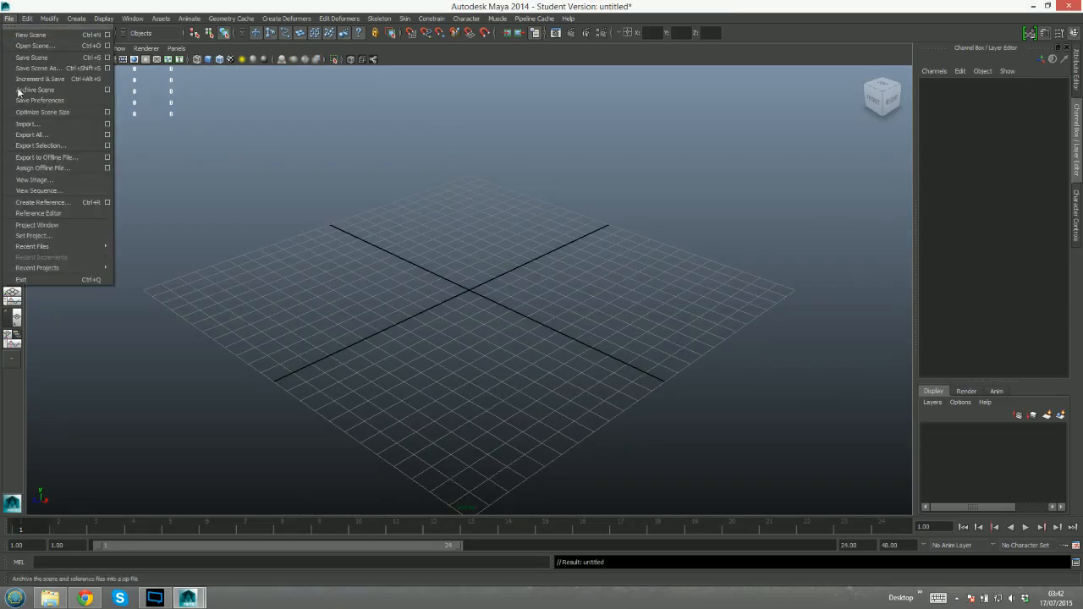
left_click(25, 125)
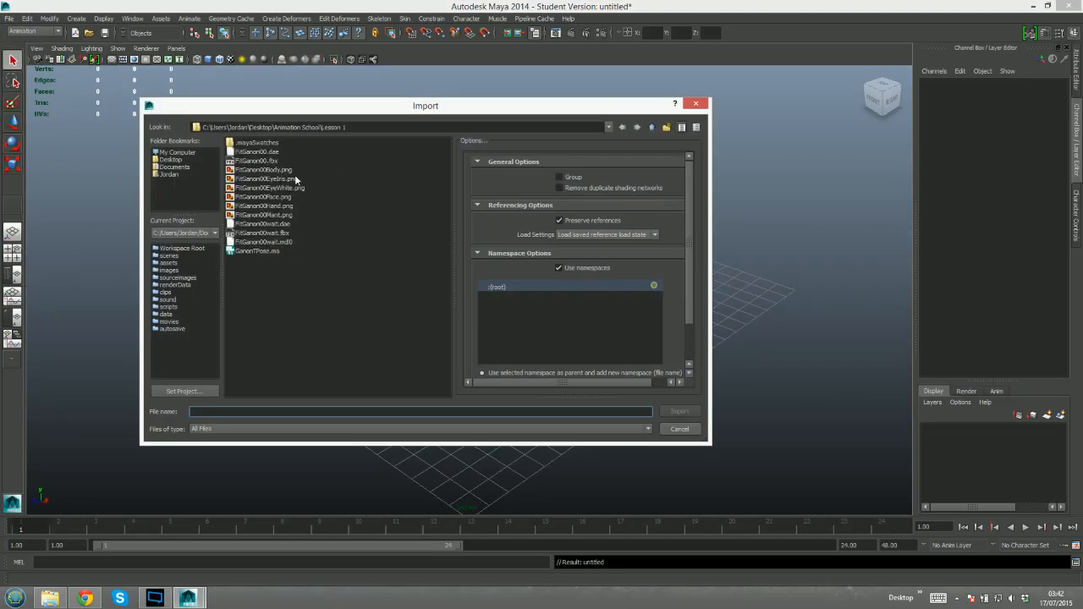
double_click(280, 240)
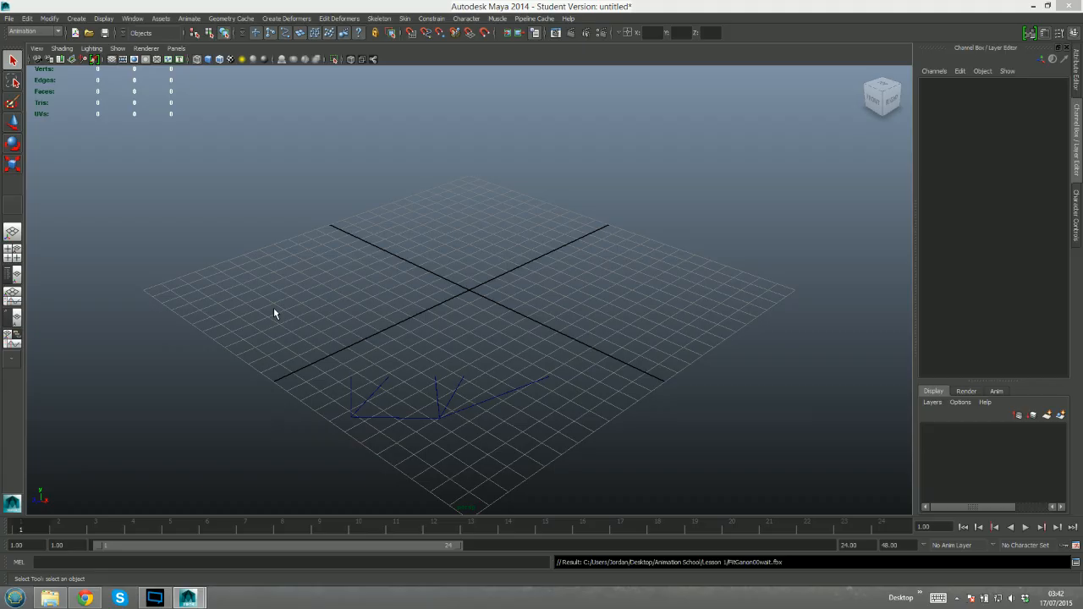
Show the imported wait-pose model with textured shading and view the whole figure from its left side
left_click_drag(318, 298, 484, 136, "alt")
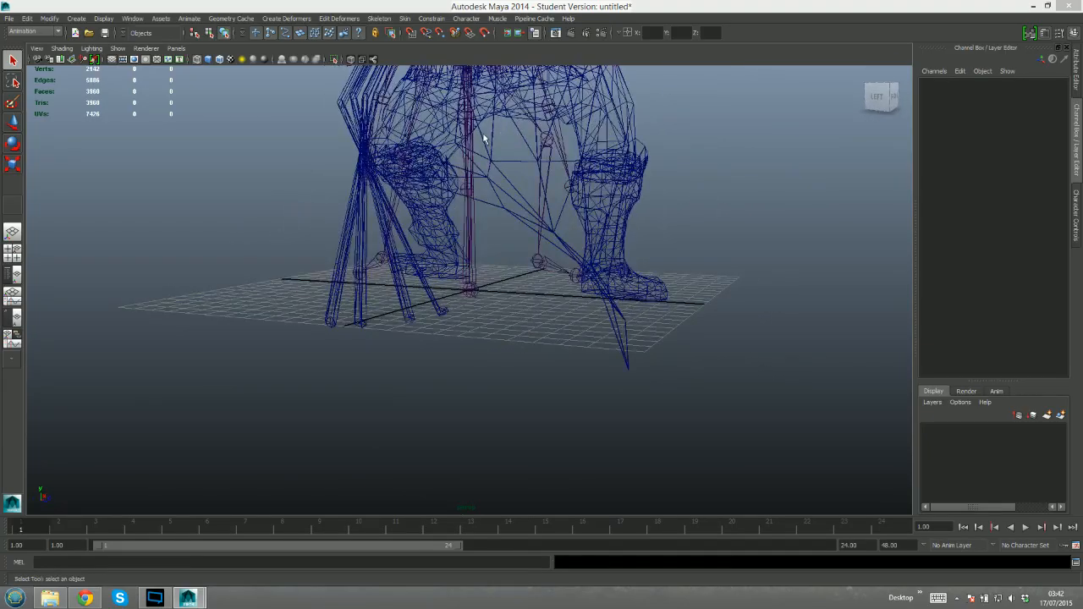
right_click_drag(484, 138, 475, 318, "alt")
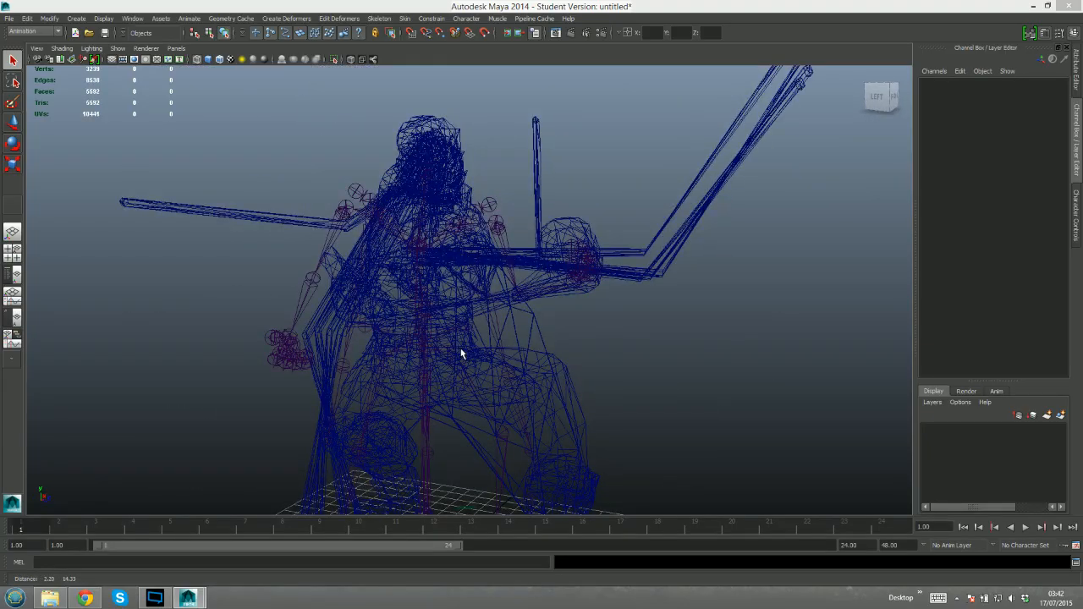
key("6")
mouse_move(447, 290)
left_mouse_down("alt")
mouse_move(537, 284)
mouse_move(523, 276)
mouse_move(444, 292)
mouse_move(461, 290)
left_mouse_up("alt")
scroll(444, 292, "down", 5)
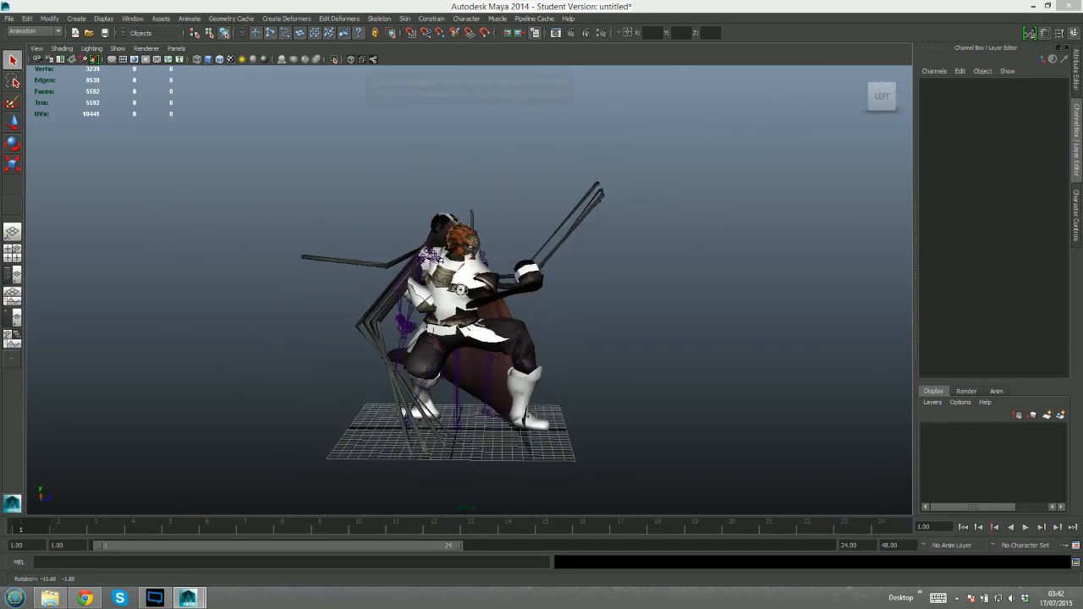
Show the Outliner beside the perspective view and delete the imported TopN joint hierarchy, keeping the polygon meshes
left_click(12, 276)
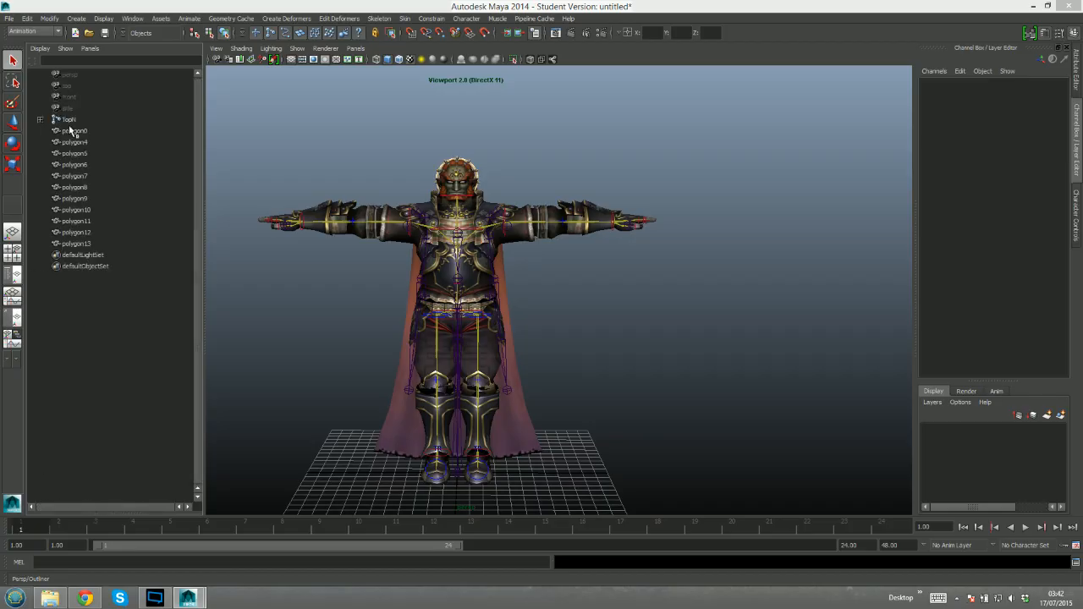
left_click(70, 120)
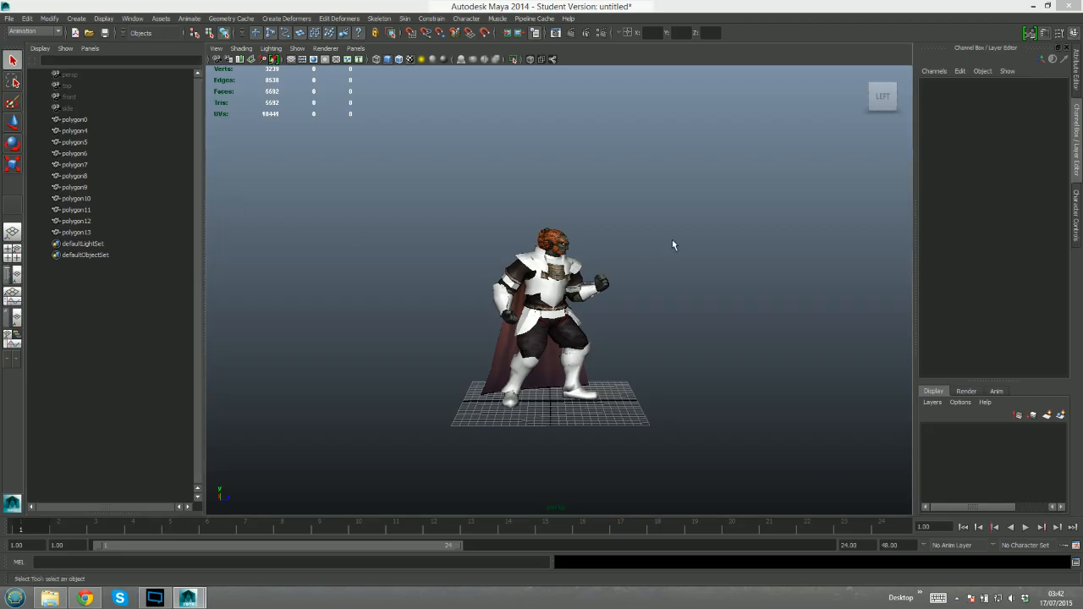
scroll(589, 287, "up", 3)
left_click_drag(589, 285, 600, 281, "alt")
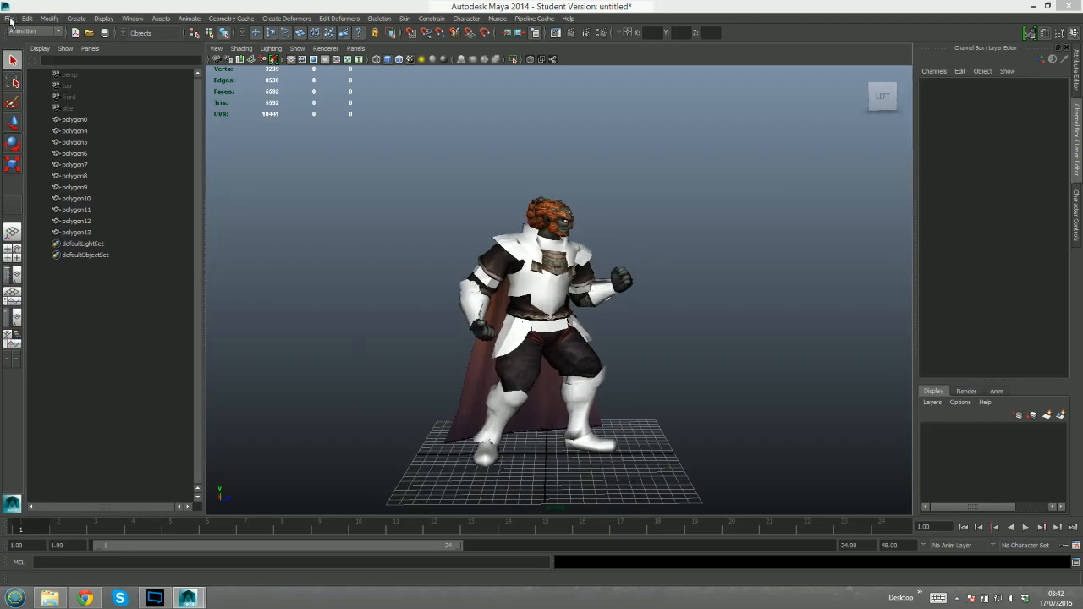
Save the skeleton-free wait-pose scene as a Maya ASCII file named idleTemp in the Lesson 1 folder, accepting the student version notice
left_click(9, 19)
left_click(31, 68)
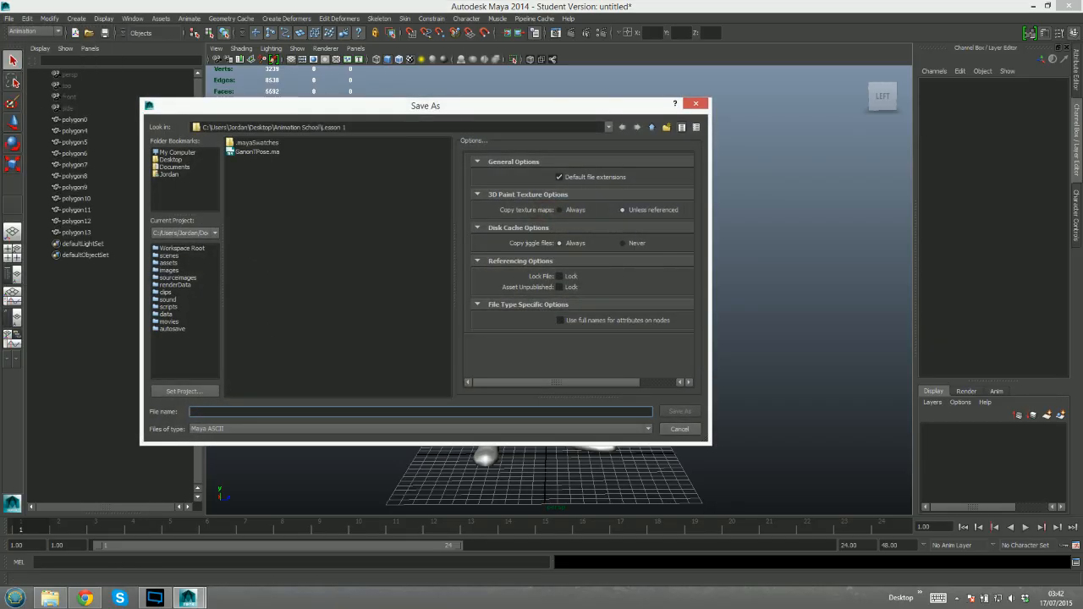
key("Return")
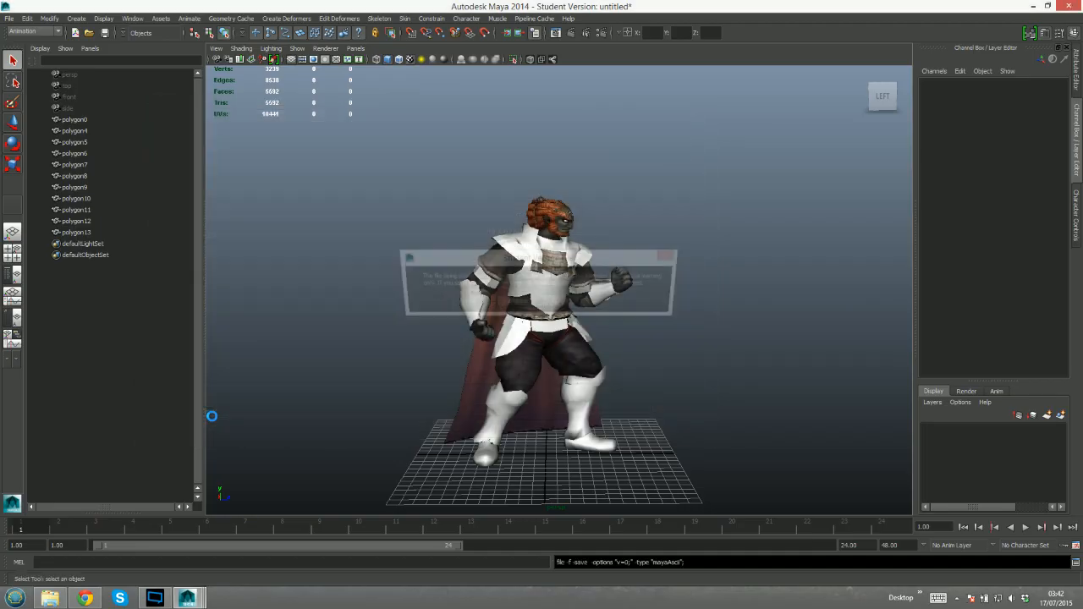
left_click(513, 303)
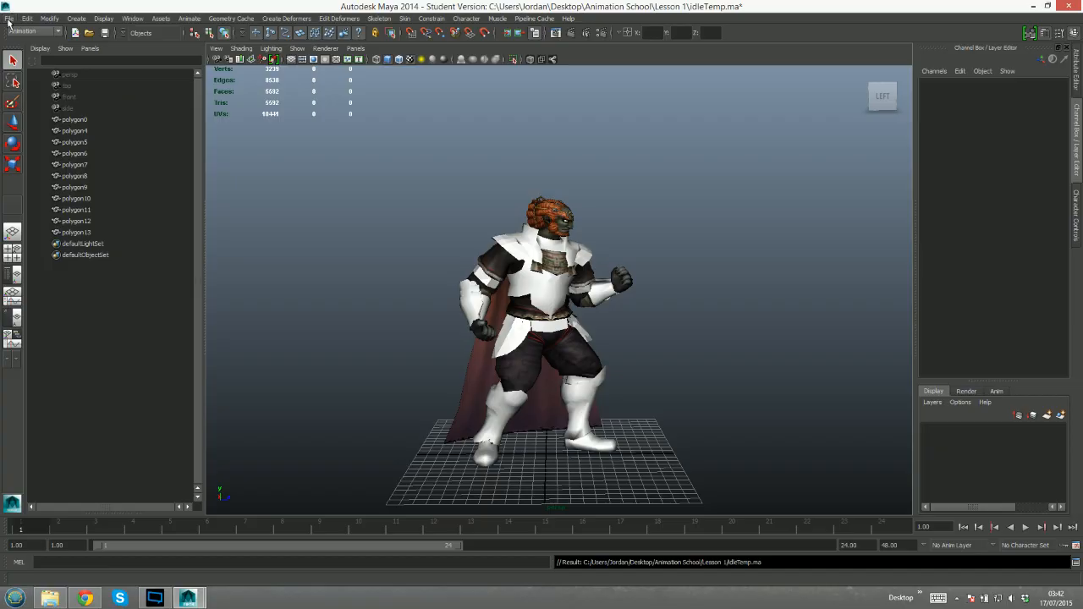
Open the GanonTPose.ma scene from the Lesson 1 folder and view the rigged character from its side
left_click(9, 19)
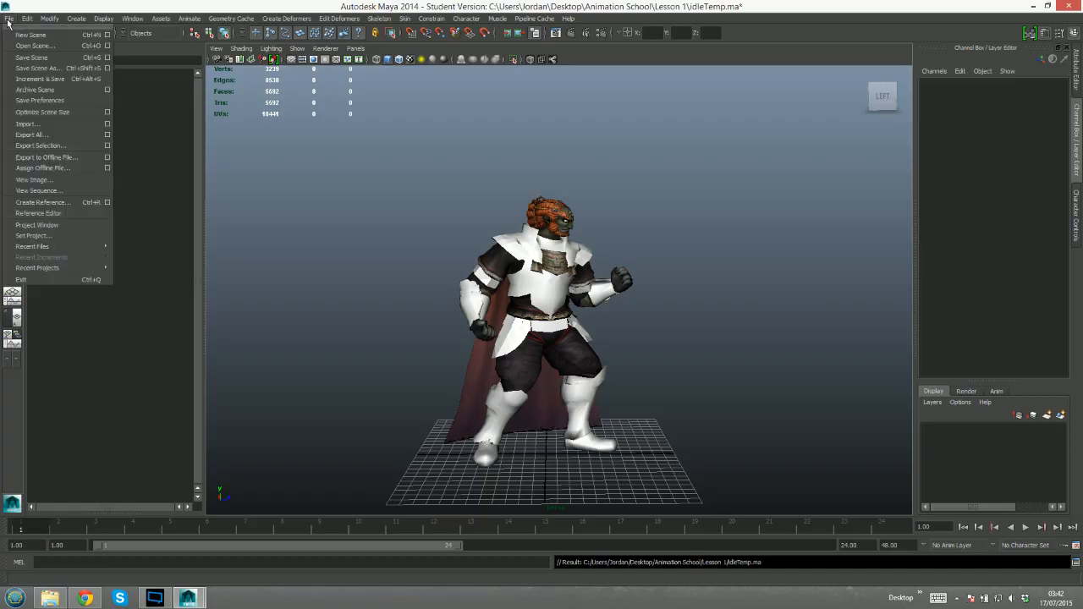
left_click(43, 47)
double_click(265, 150)
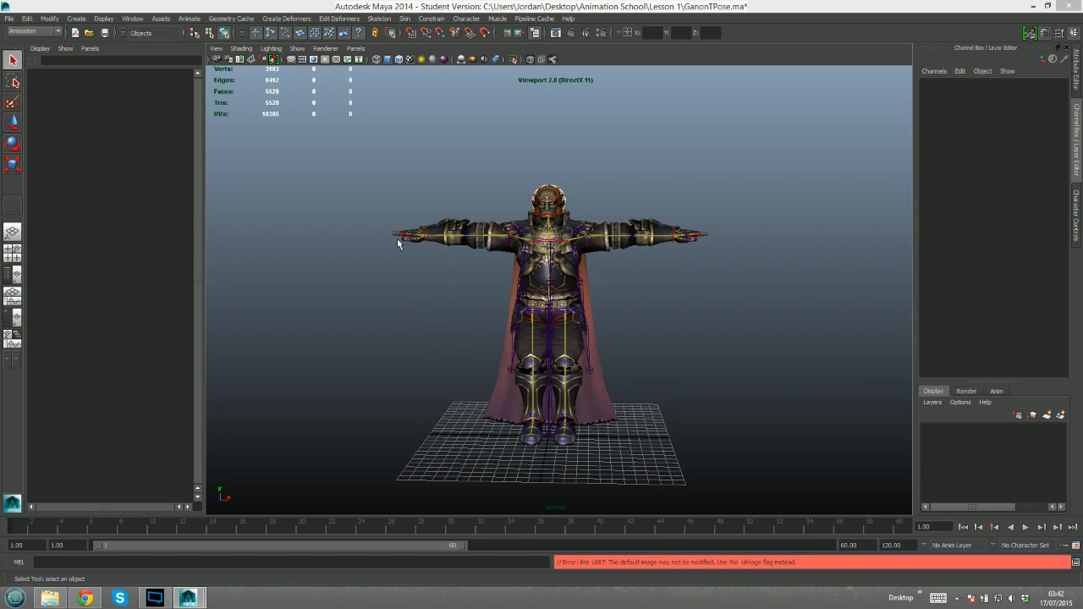
left_click_drag(397, 239, 533, 244, "alt")
Import the idleTemp meshes into the T-pose scene and look over both overlapping models
left_click(9, 18)
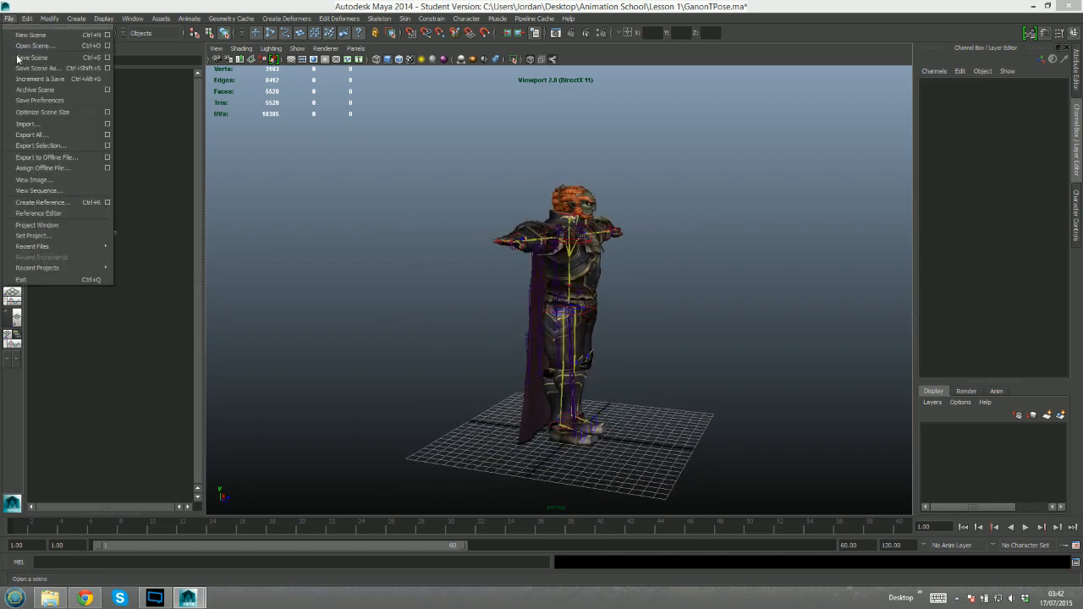
left_click(27, 124)
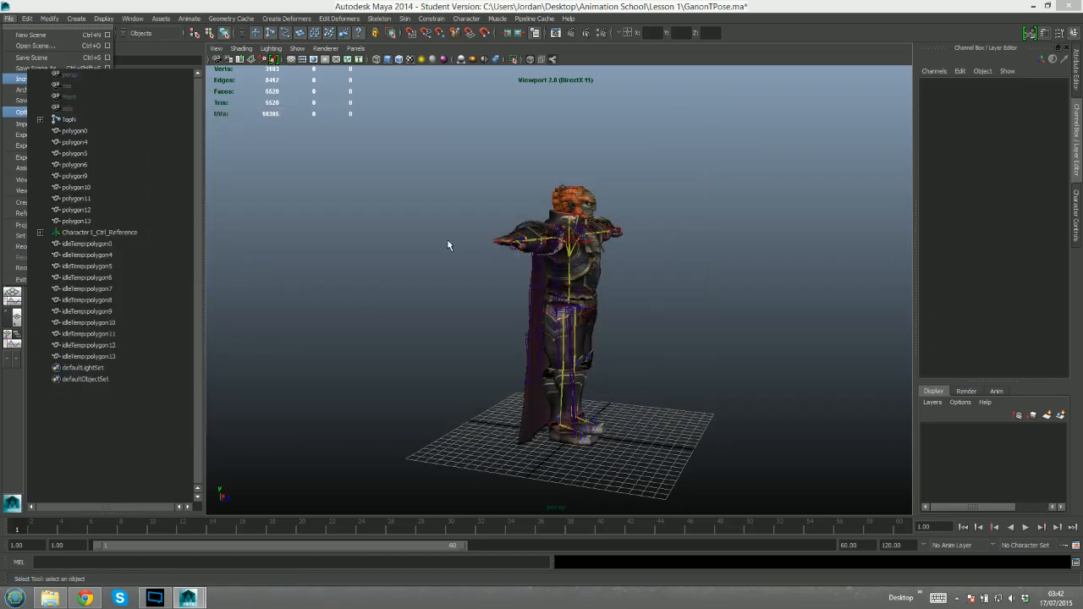
left_click_drag(525, 243, 518, 230, "alt")
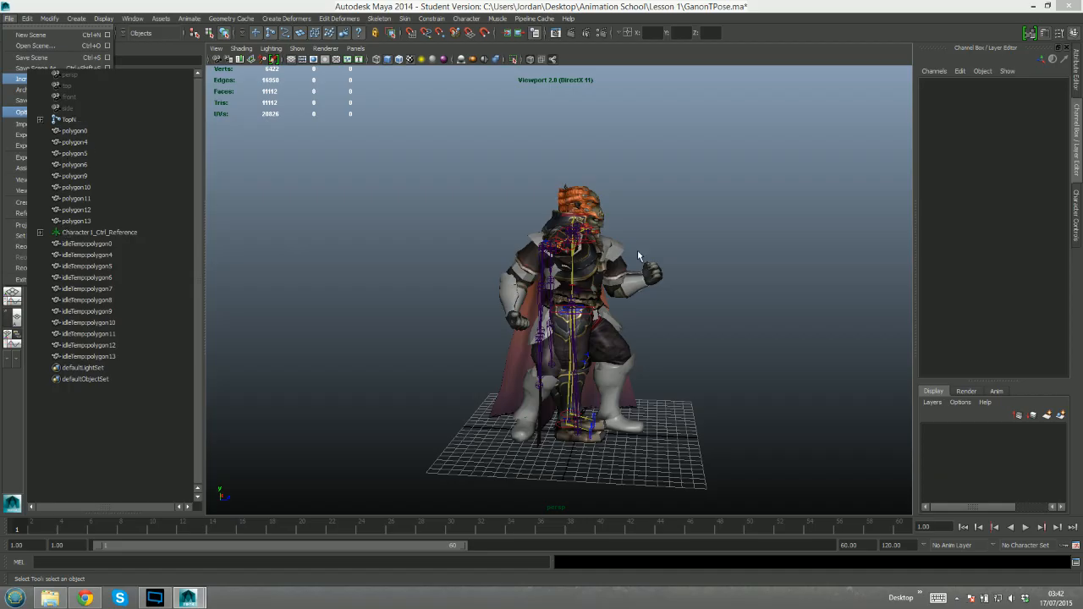
left_click_drag(760, 214, 690, 261, "alt")
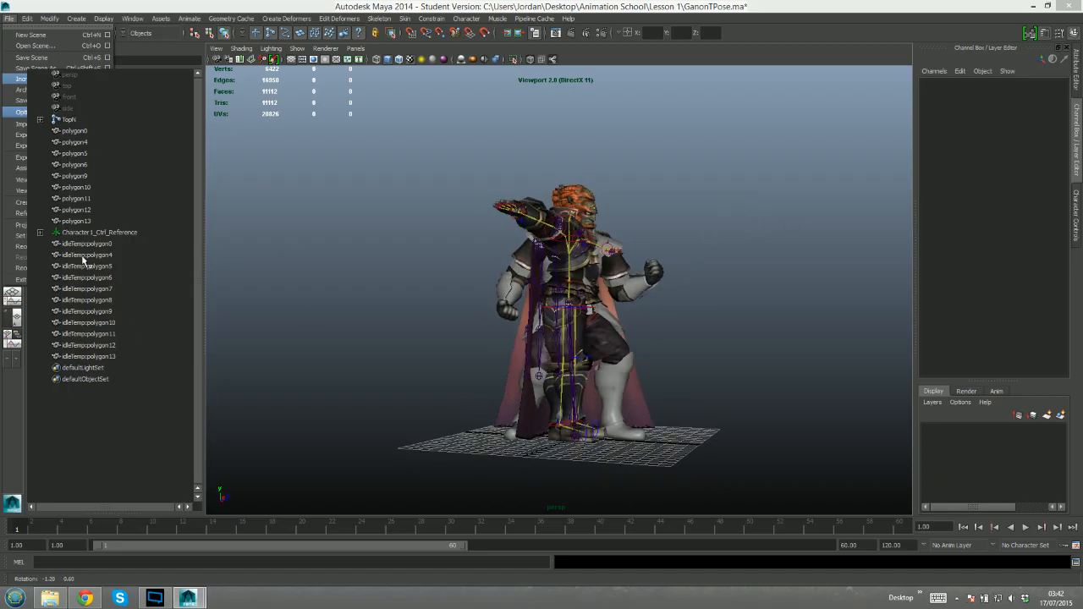
Assign a new Blinn material to all the imported idleTemp meshes, polygon0 through polygon13, and deselect them
left_click(102, 244)
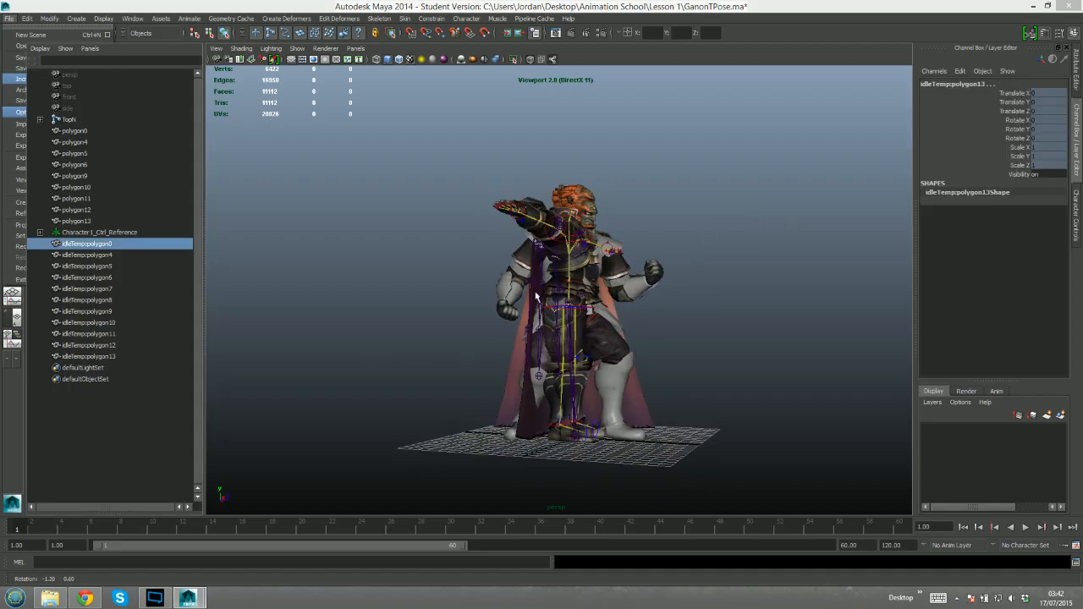
left_click(91, 356, "shift")
left_click_drag(572, 243, 574, 188, "alt")
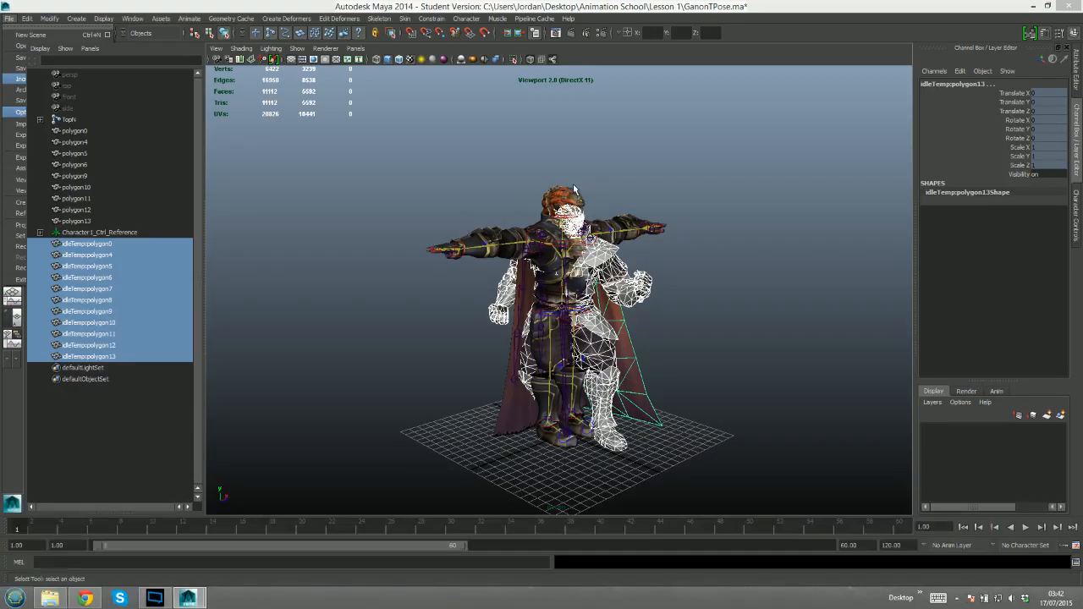
left_click_drag(611, 312, 665, 308, "alt")
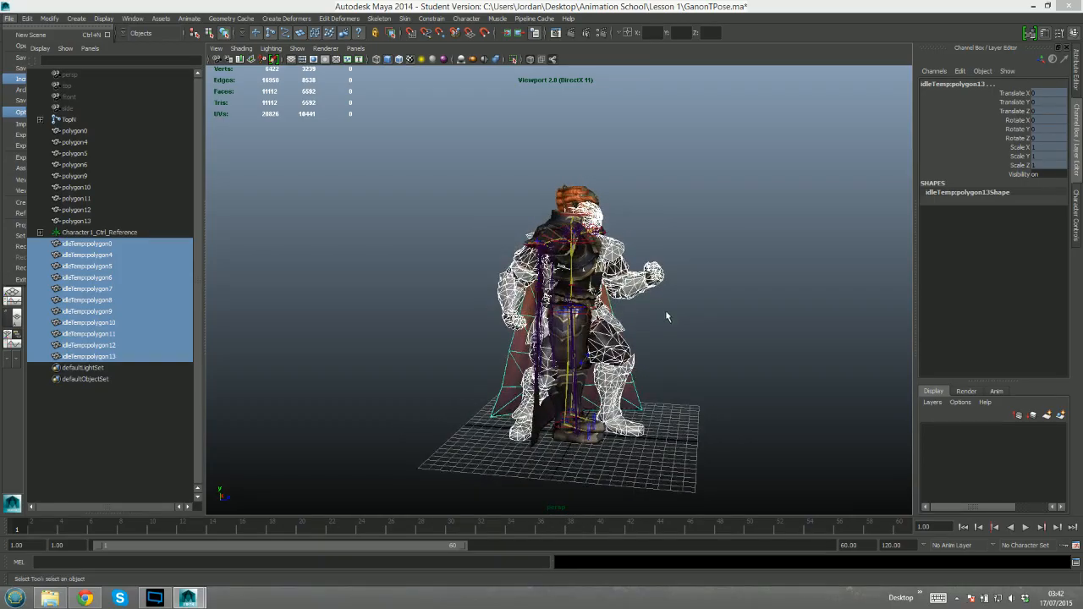
scroll(667, 305, "up", 5)
left_click_drag(816, 283, 724, 258, "alt")
middle_click_drag(723, 258, 576, 260, "alt")
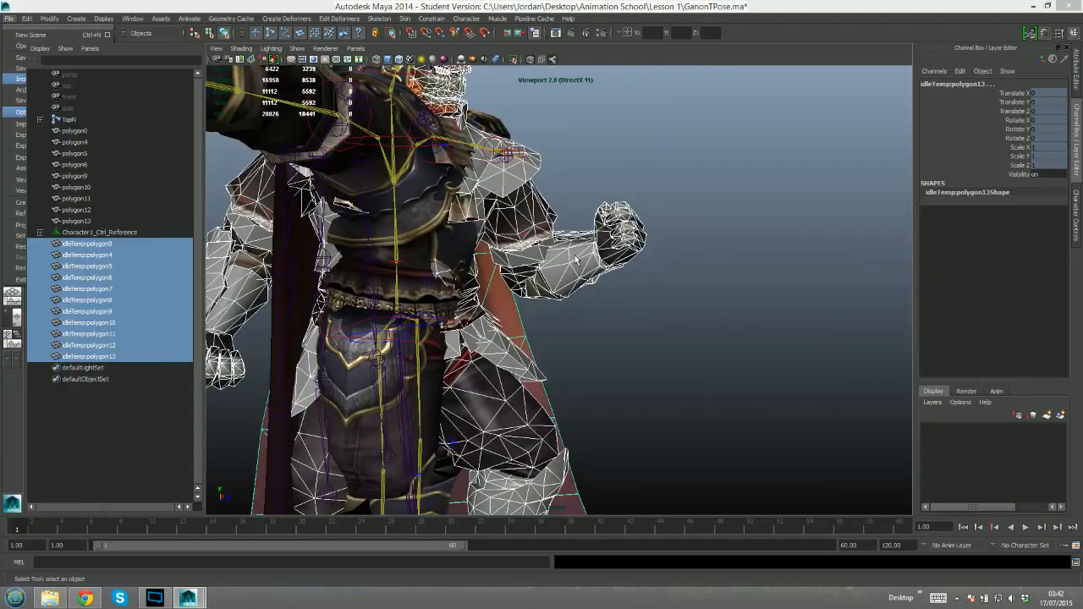
right_click(577, 264)
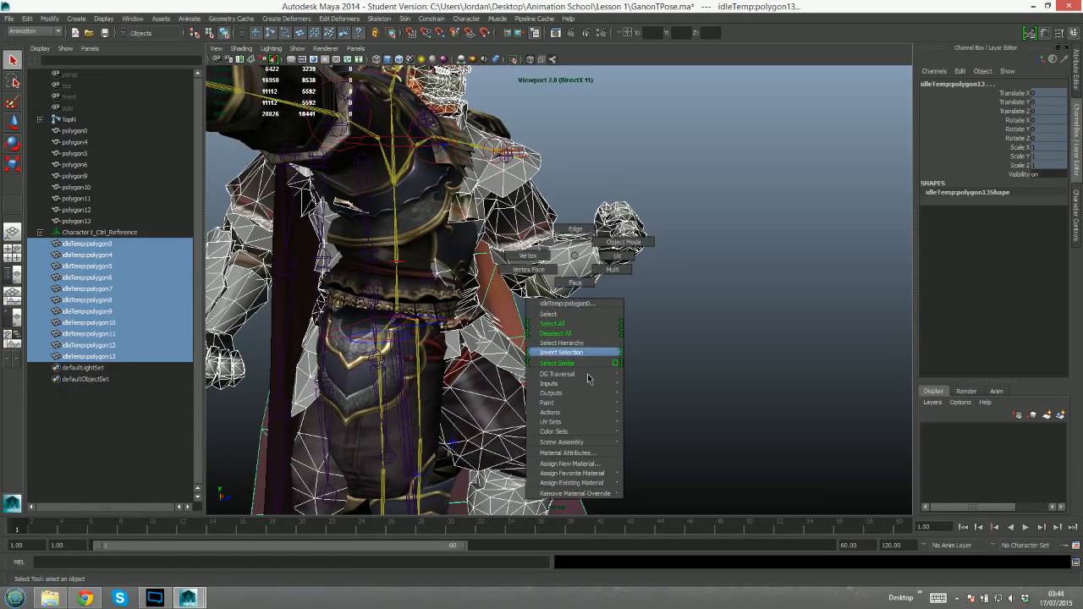
left_click(585, 465)
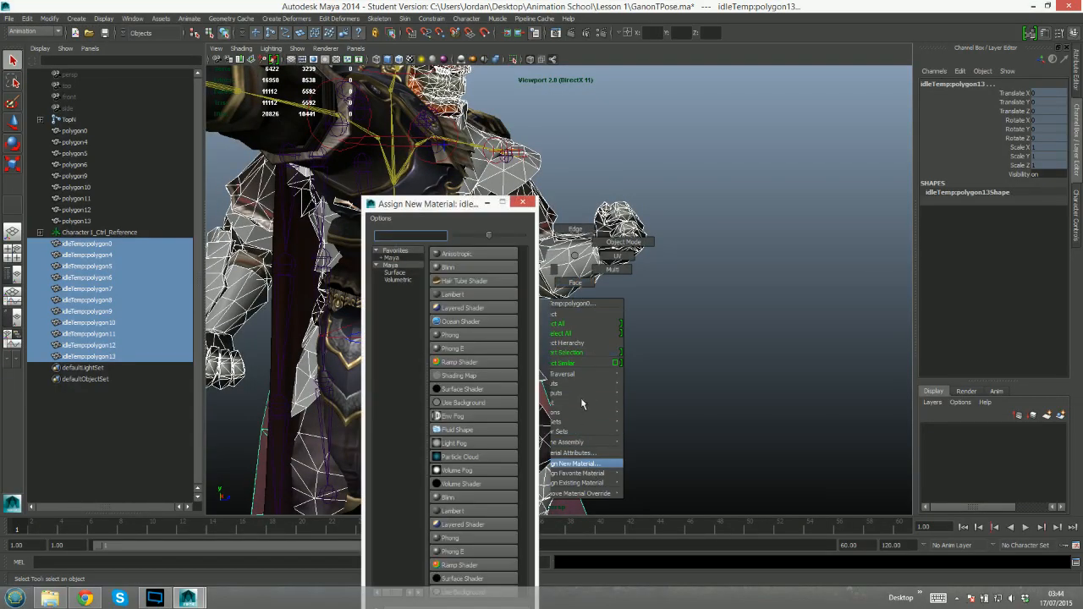
left_click(476, 268)
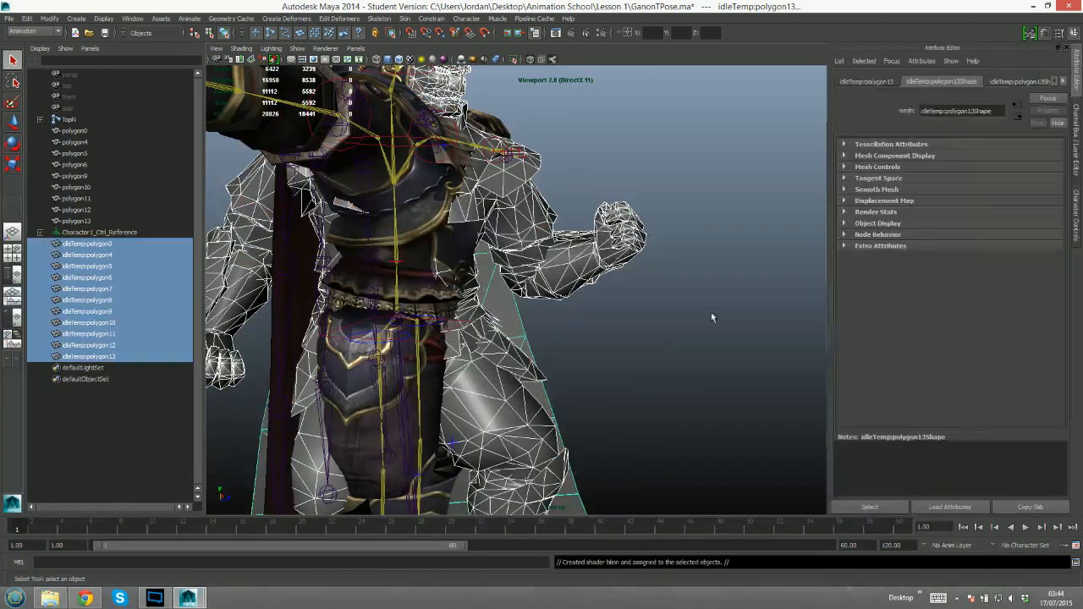
scroll(511, 304, "down", 5)
left_click_drag(511, 304, 514, 278, "alt")
left_click(555, 324)
middle_click_drag(481, 294, 535, 281, "alt")
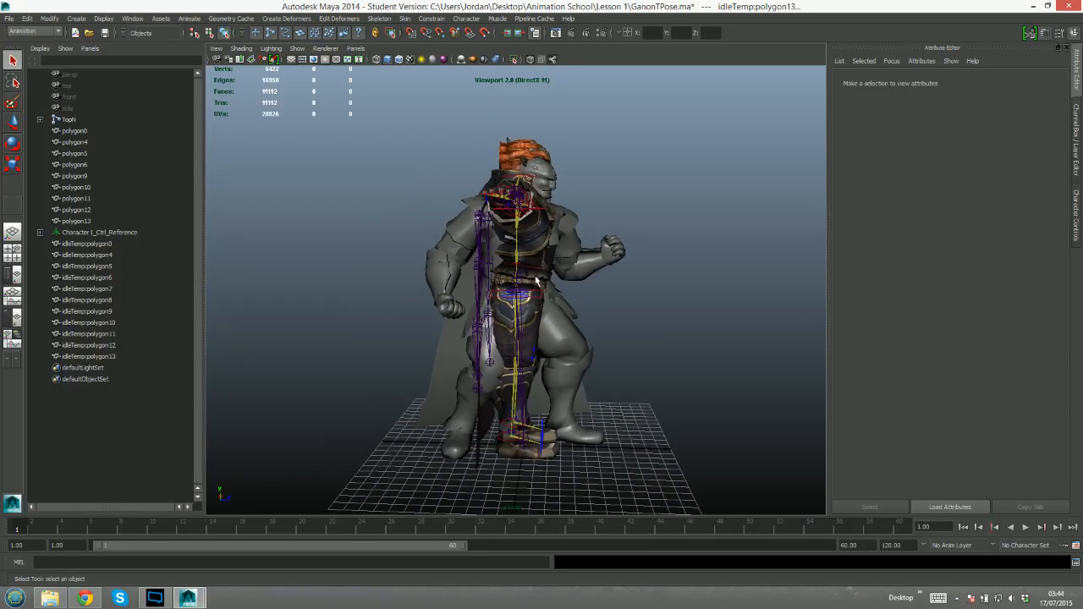
Show the HumanIK character controls and lower the hips effector toward the hips of the grey reference mesh
left_click(68, 124)
left_click_drag(645, 257, 536, 275, "alt")
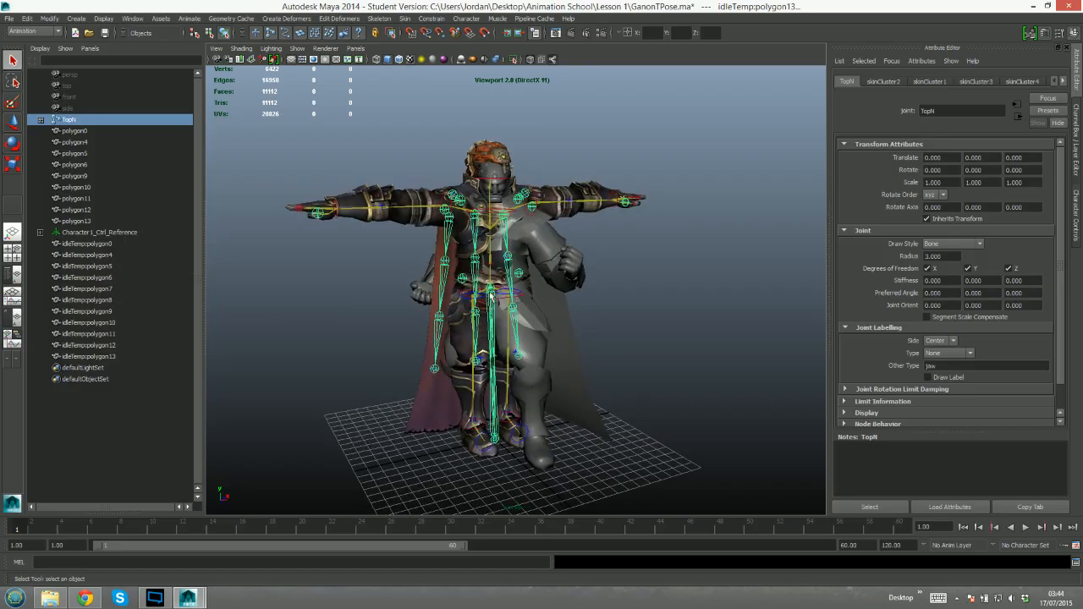
left_click(1076, 220)
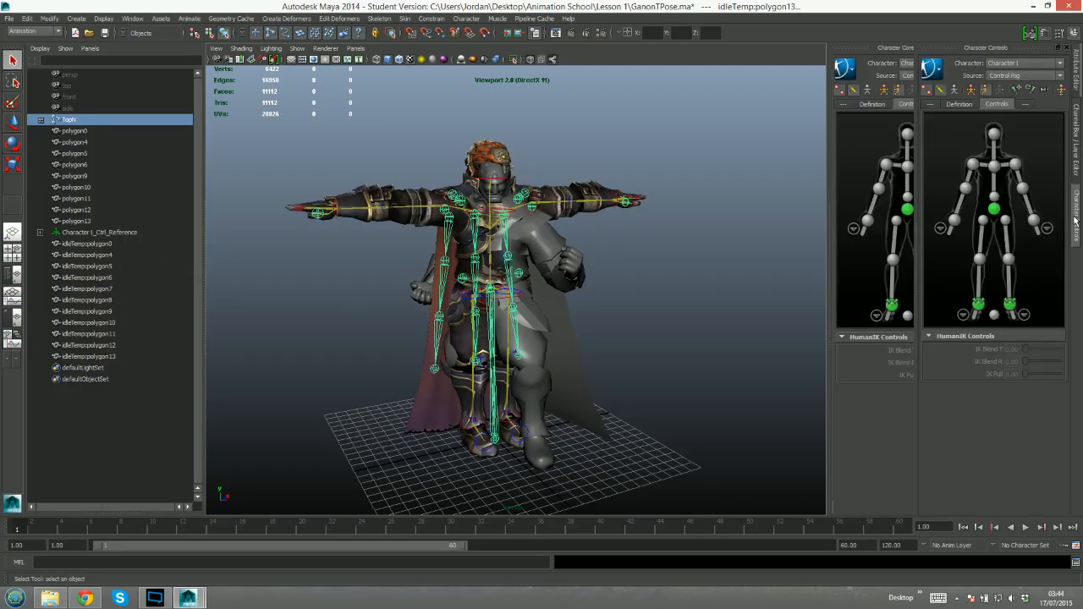
left_click(995, 212)
left_click_drag(525, 313, 620, 274, "alt")
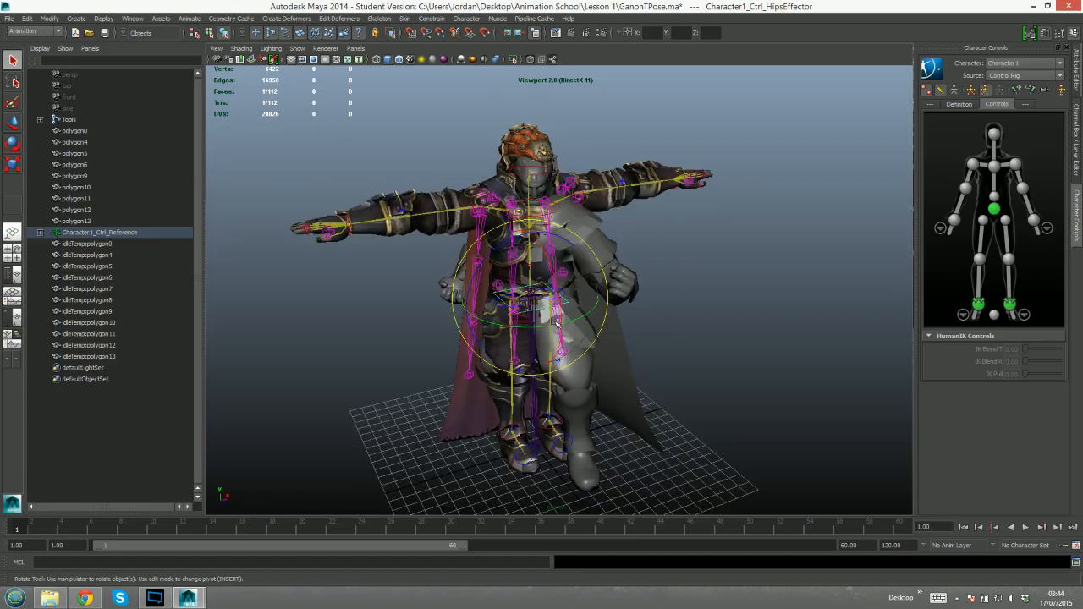
left_click_drag(540, 325, 723, 282, "alt")
scroll(725, 282, "up", 8)
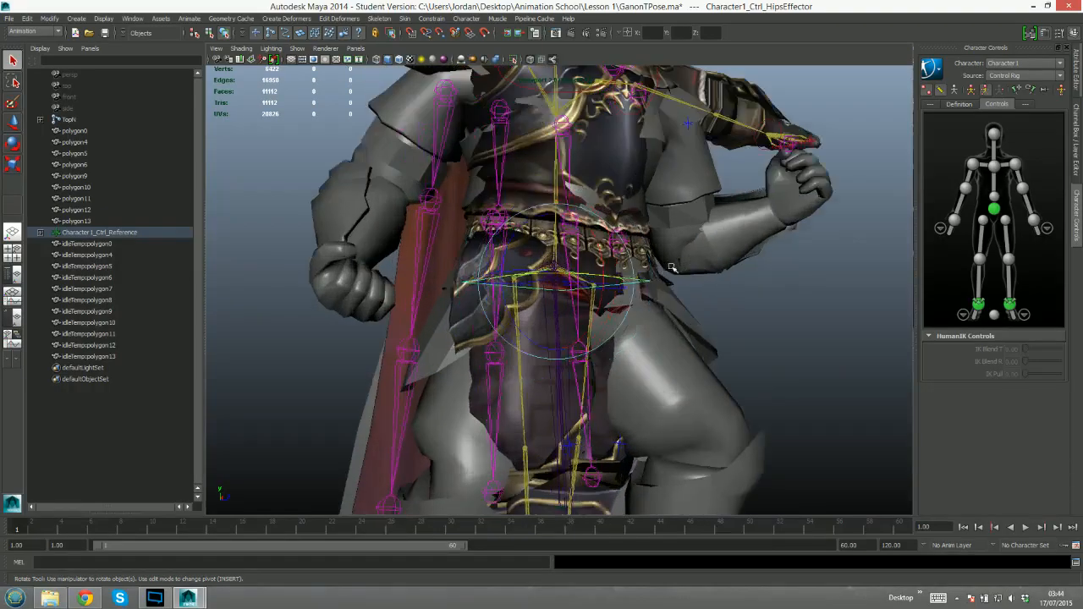
middle_click_drag(736, 241, 734, 275, "alt")
left_click_drag(733, 273, 694, 300, "alt")
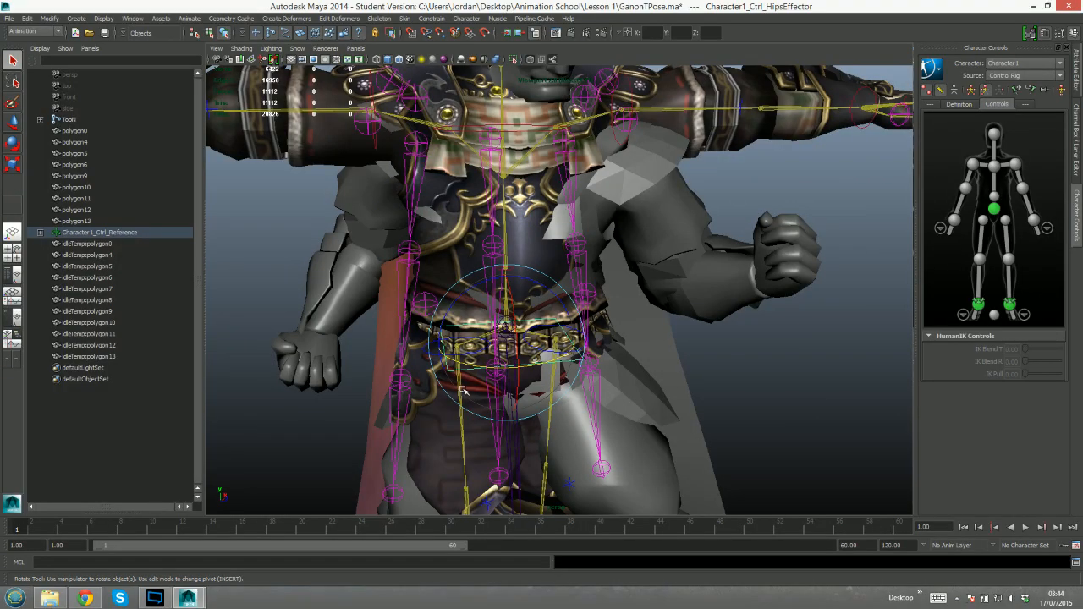
left_click_drag(503, 369, 513, 403, "alt")
left_click_drag(631, 361, 669, 321, "alt")
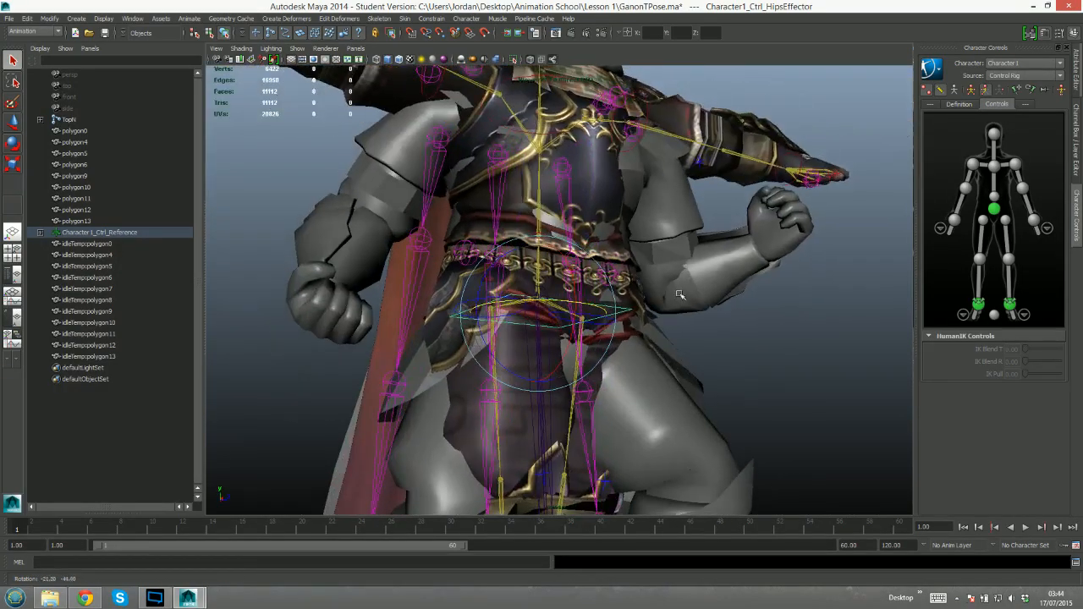
key("w")
left_click_drag(538, 264, 536, 317)
left_click_drag(626, 278, 601, 340, "alt")
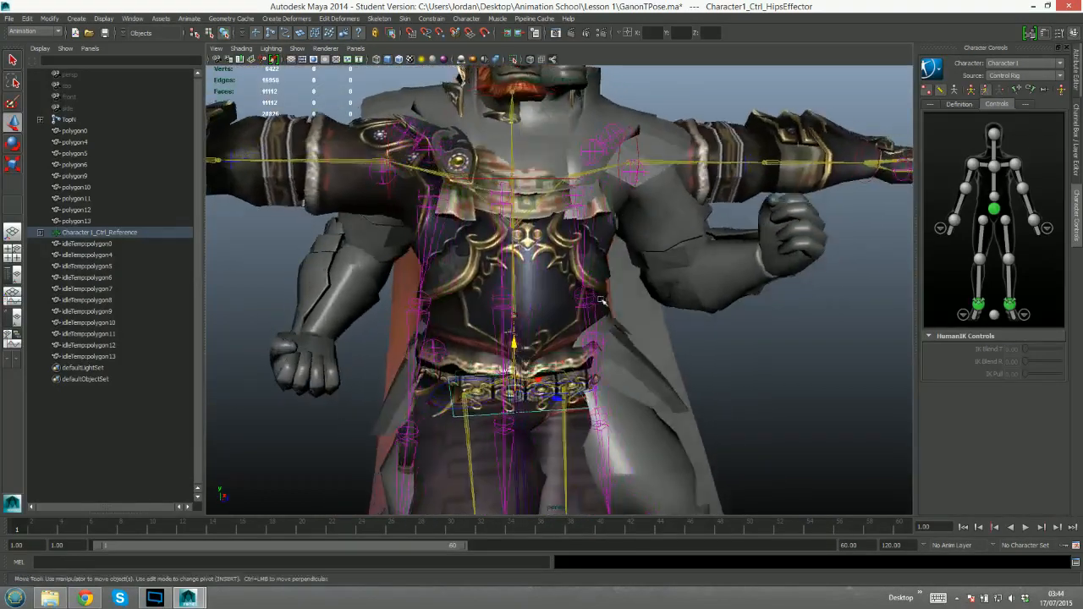
Move the right foot effector back to the position of the reference mesh's rear foot
scroll(601, 341, "down", 5)
left_click_drag(582, 405, 624, 423, "alt")
left_click(579, 350)
key("e")
key("w")
left_click_drag(617, 328, 578, 345)
left_click_drag(516, 318, 464, 310)
left_click_drag(566, 335, 565, 336)
Move the right knee effector slightly back and up to line up with the reference mesh's right knee
key("q")
left_click(569, 277)
key("w")
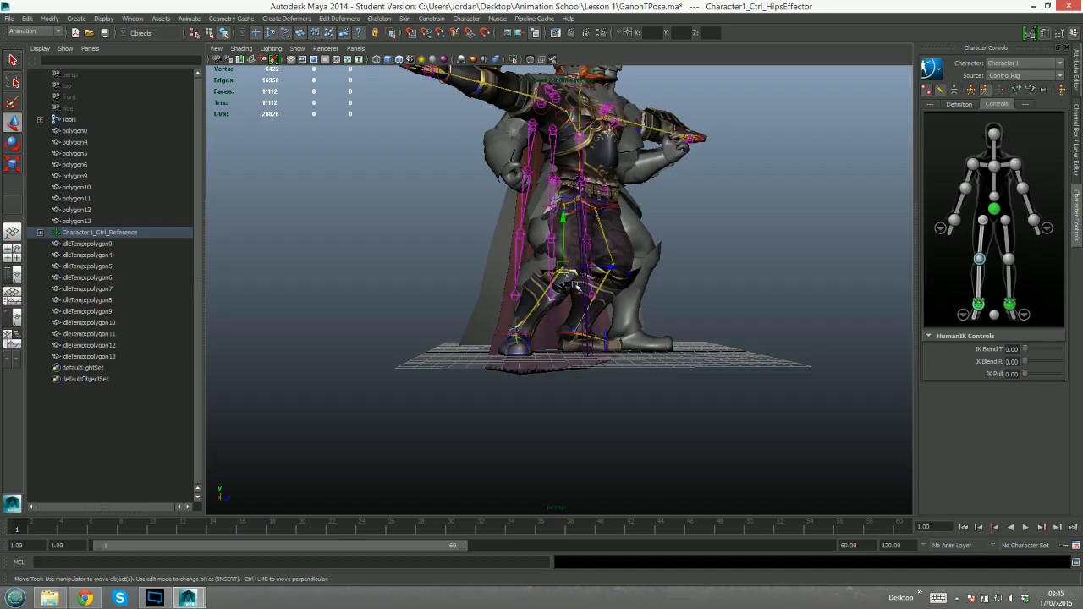
left_click_drag(565, 269, 557, 266)
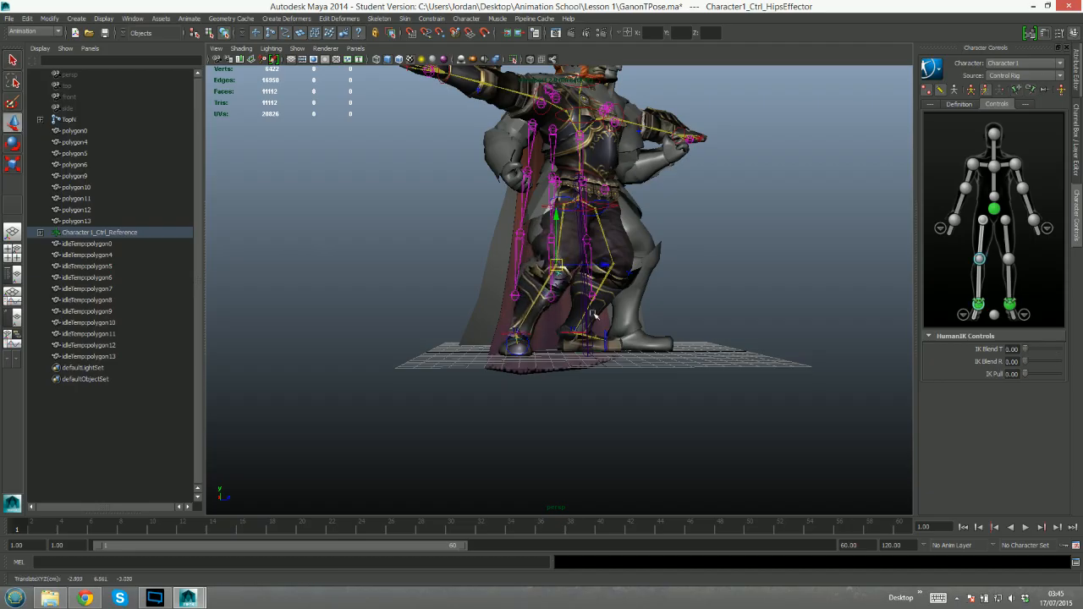
Move the left foot effector forward to the reference mesh's front foot and adjust the left knee effector to match
left_click(576, 332)
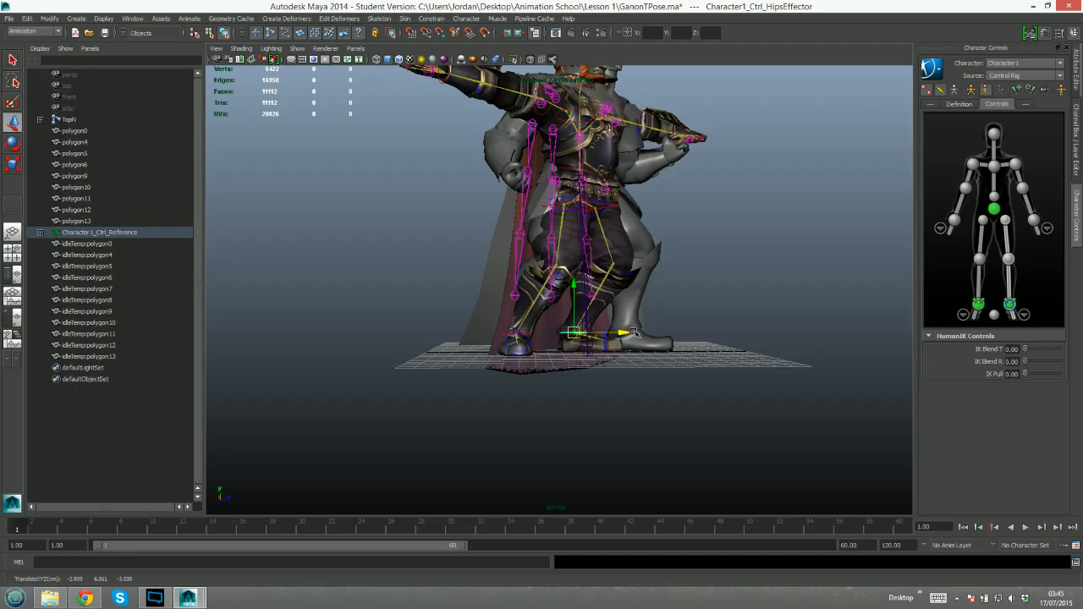
left_click_drag(681, 331, 552, 289, "alt")
left_click(549, 273)
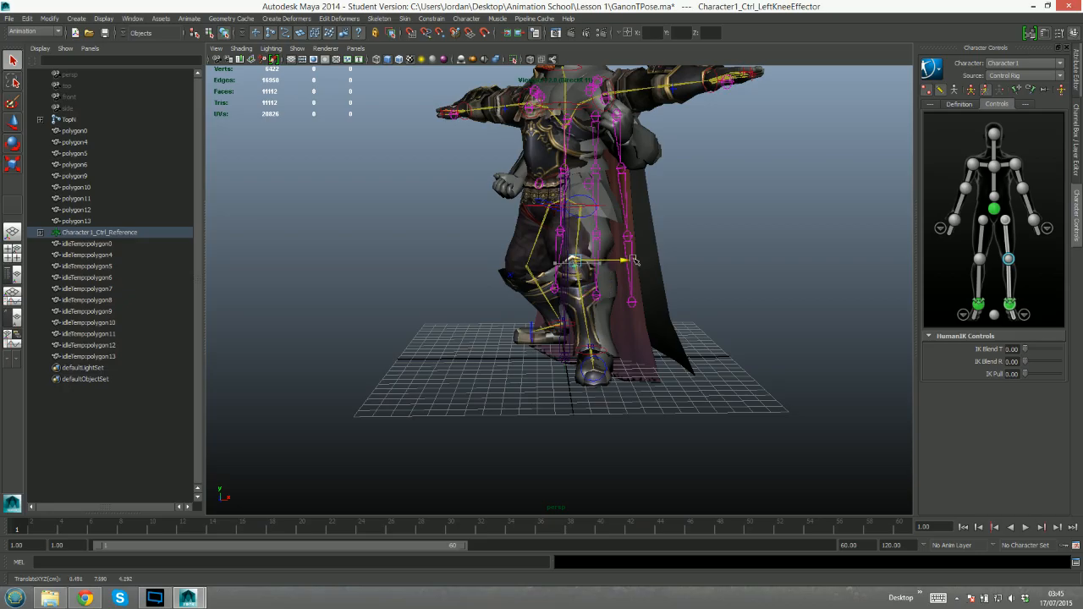
Rotate the left foot effector so the foot points the same way as the reference mesh's front foot
key("q")
left_click(583, 356)
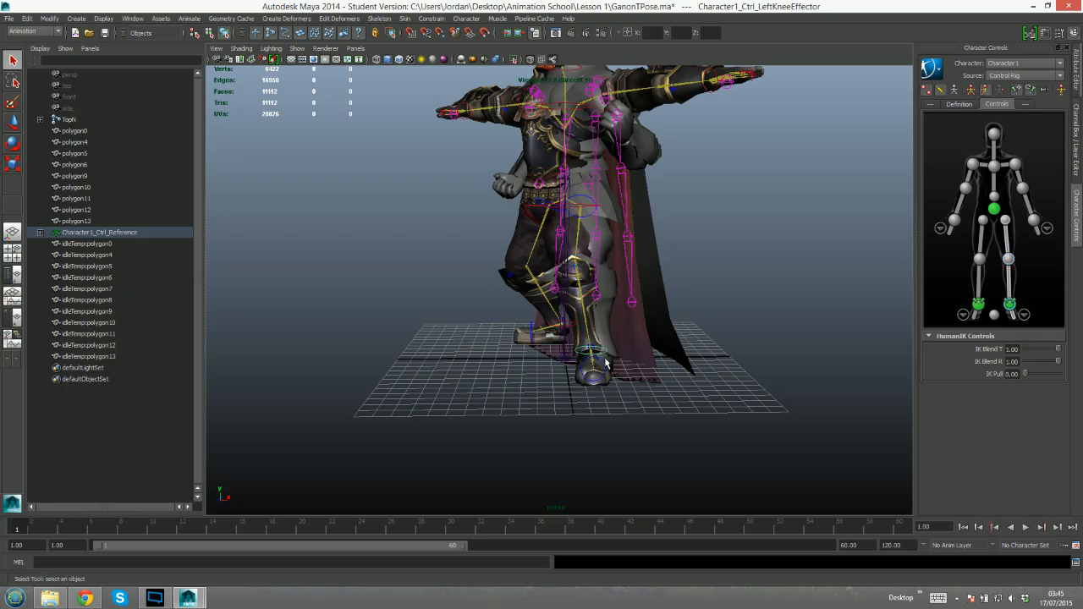
key("w")
key("e")
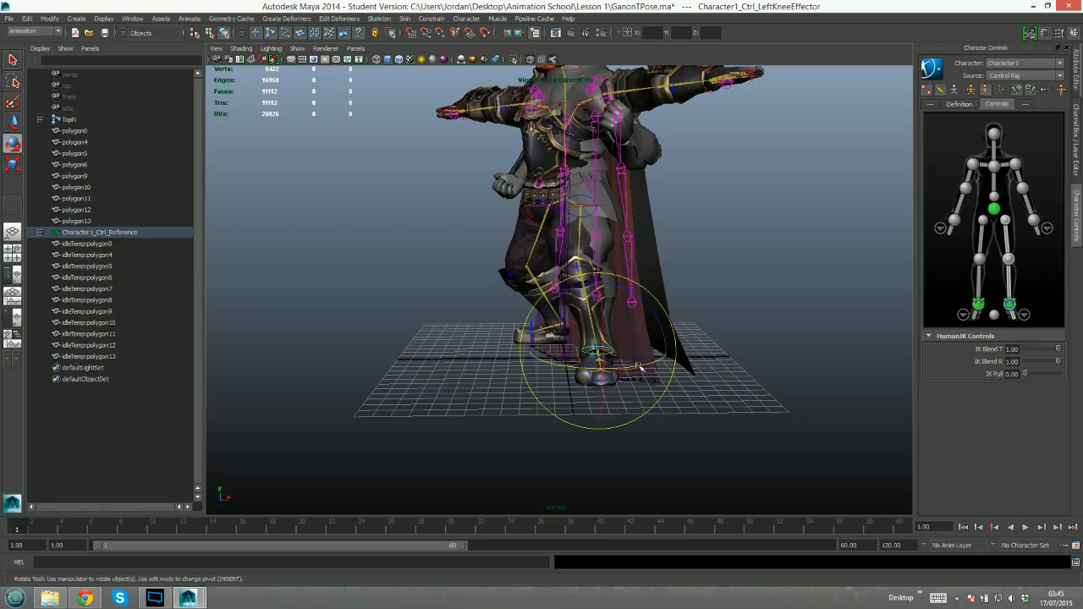
left_click_drag(629, 371, 609, 369)
left_click_drag(442, 331, 604, 338, "alt")
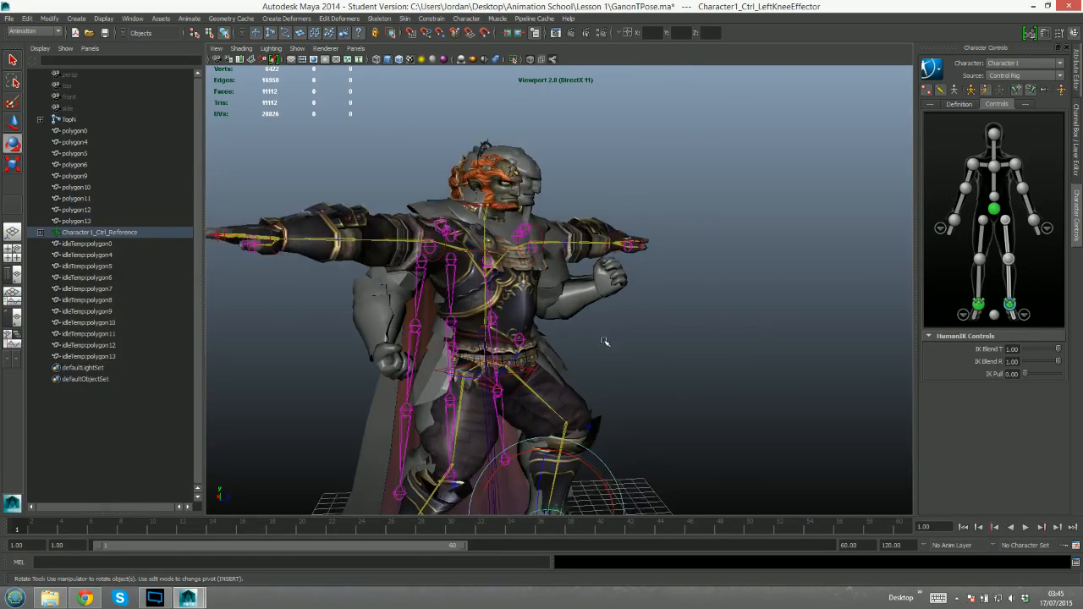
Reposition the hips effector vertically and sideways to align the pelvis with the reference mesh
key("q")
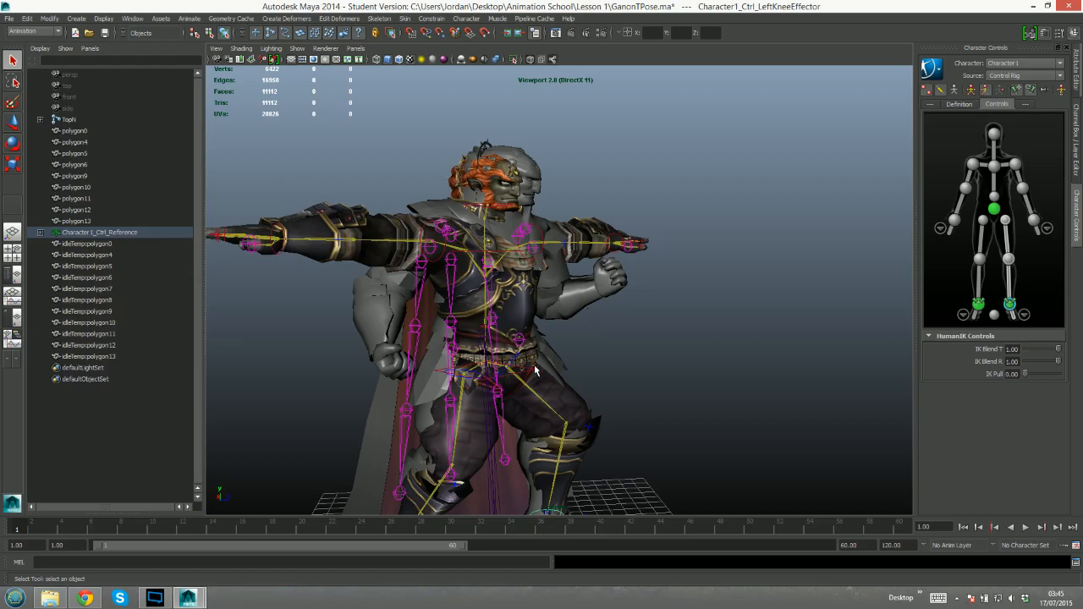
left_click(532, 372)
key("w")
left_click_drag(485, 323, 629, 289)
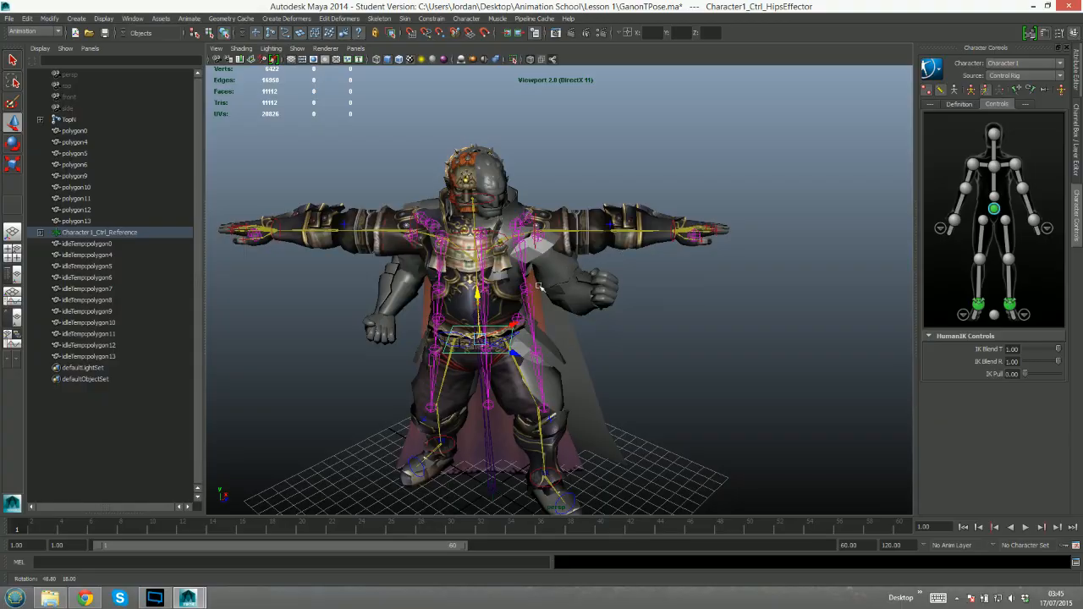
left_click_drag(514, 326, 528, 329)
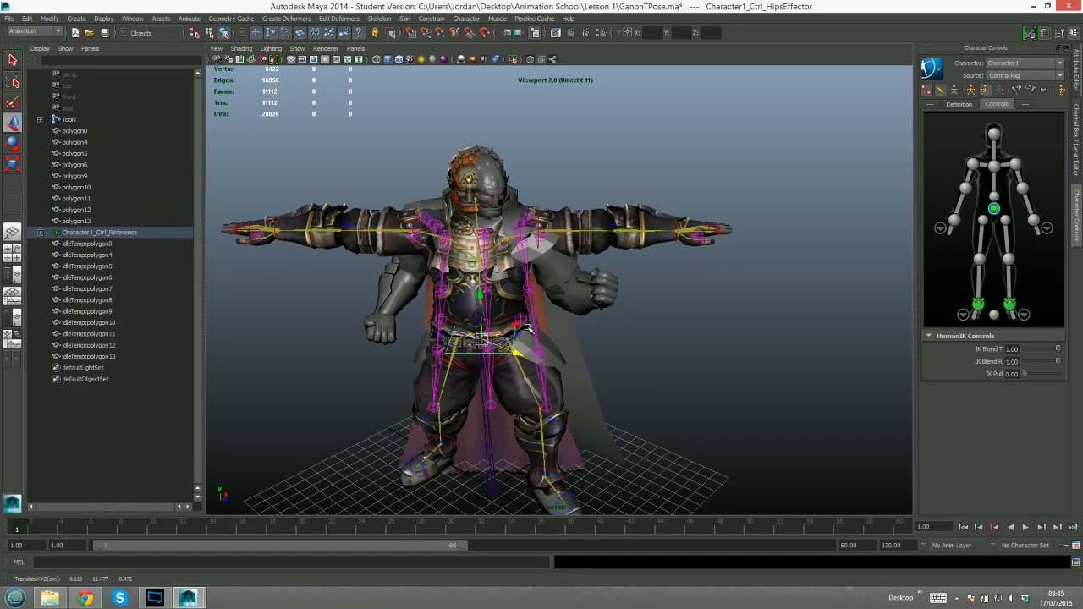
Rotate the chest effector to align the upper torso with the reference mesh
left_click(994, 166)
key("e")
left_click_drag(444, 281, 515, 180, "alt")
left_click(994, 137)
left_click_drag(630, 243, 663, 222, "alt")
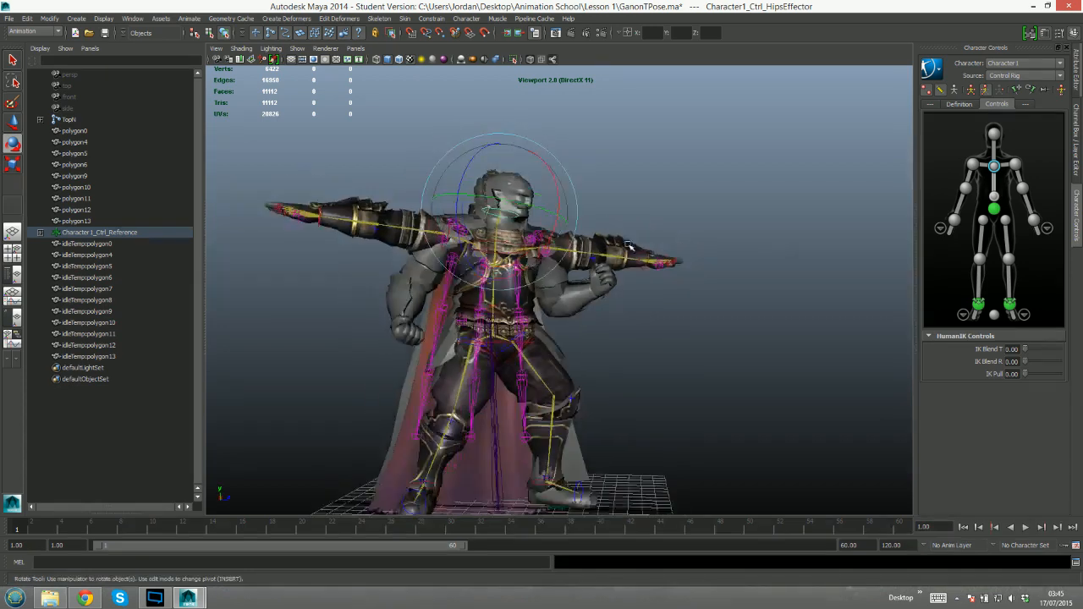
scroll(643, 249, "down", 4)
scroll(643, 256, "up", 4)
scroll(644, 256, "up", 4)
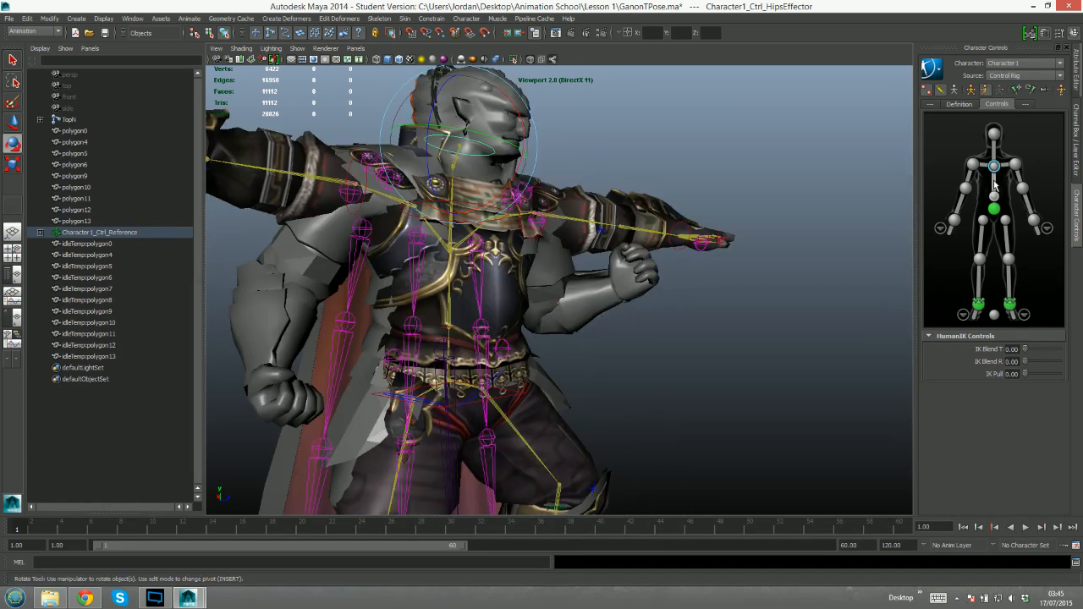
Lower the right wrist effector so the right arm drops from the T-pose toward the reference mesh's right arm
left_click(955, 220)
scroll(648, 317, "down", 5)
key("w")
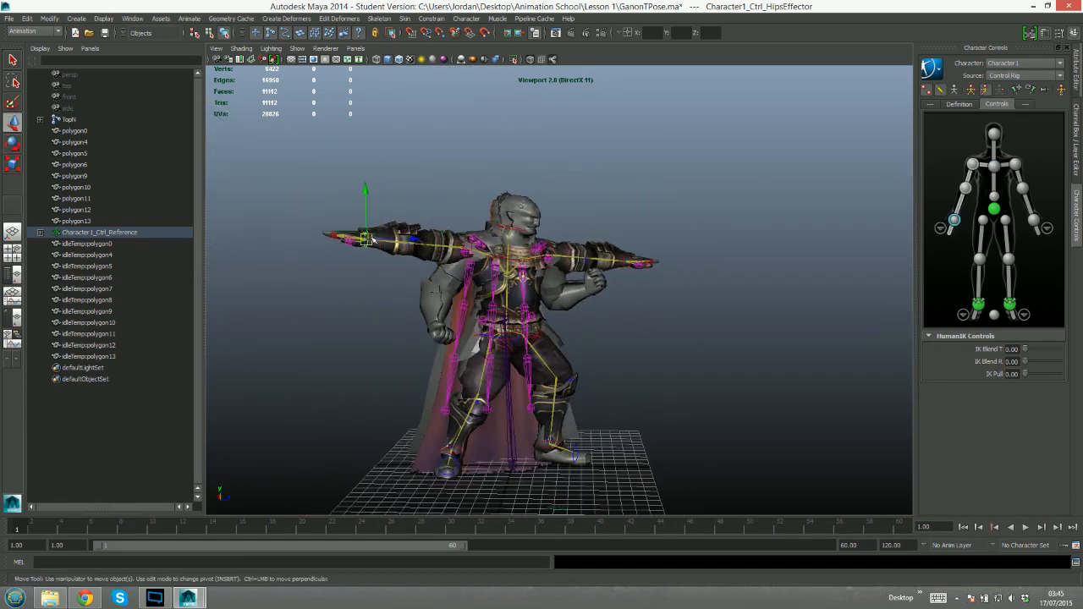
left_click_drag(367, 191, 388, 265)
scroll(520, 299, "up", 4)
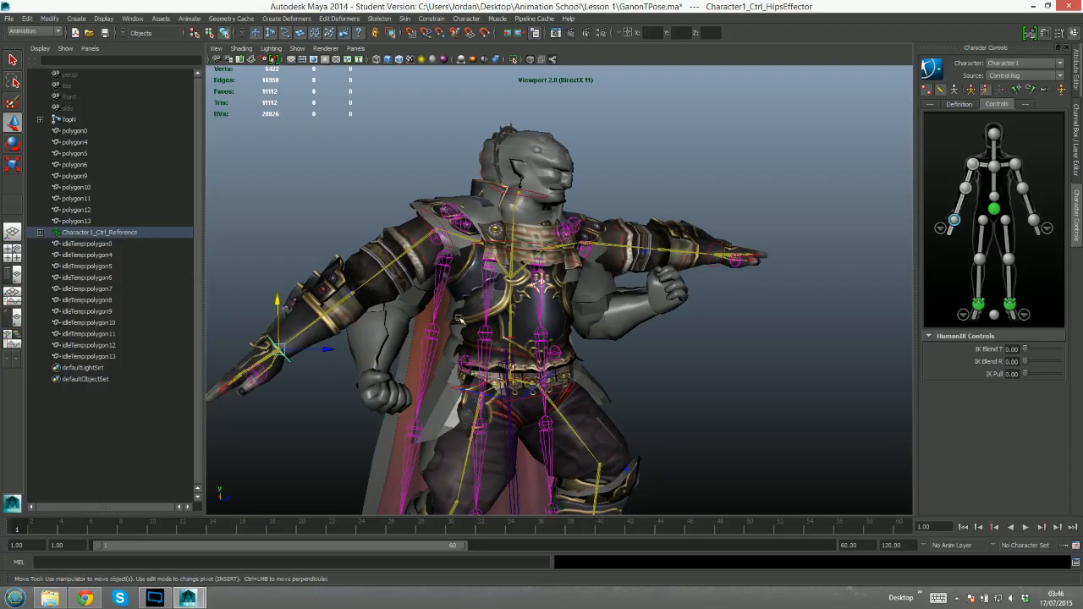
scroll(458, 319, "up", 3)
scroll(744, 219, "down", 3)
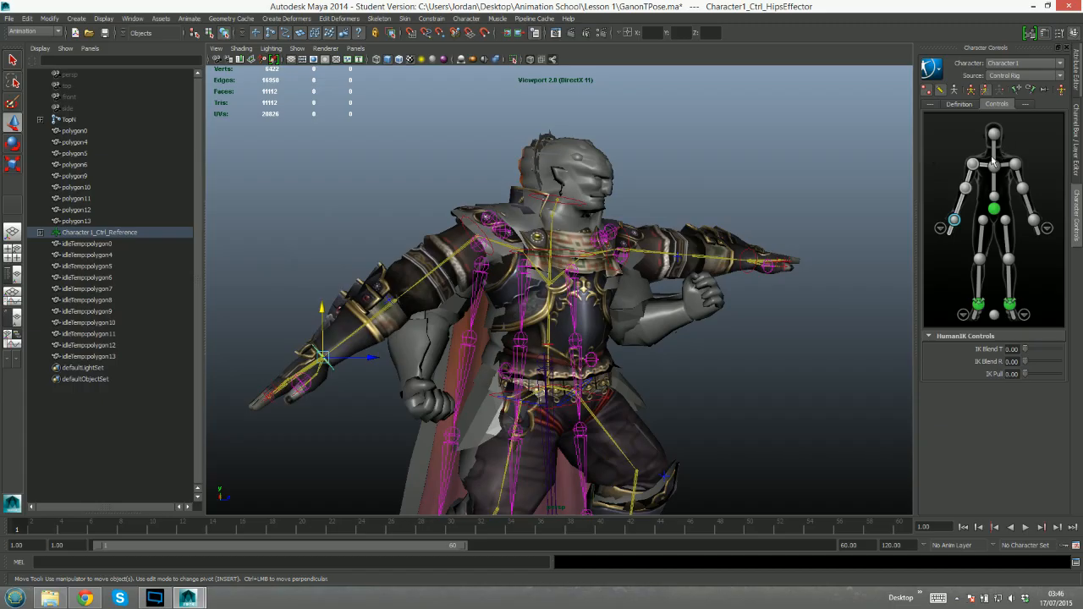
Rotate the right collarbone control to bring the shoulder in line with the reference mesh's right shoulder
left_click(984, 164)
key("e")
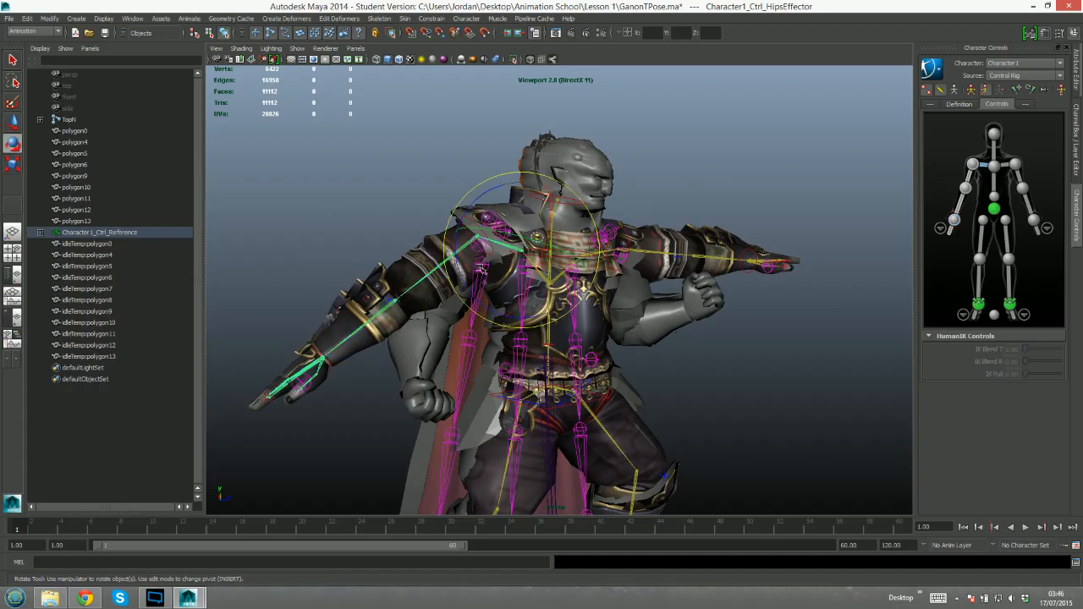
left_click_drag(480, 266, 778, 241)
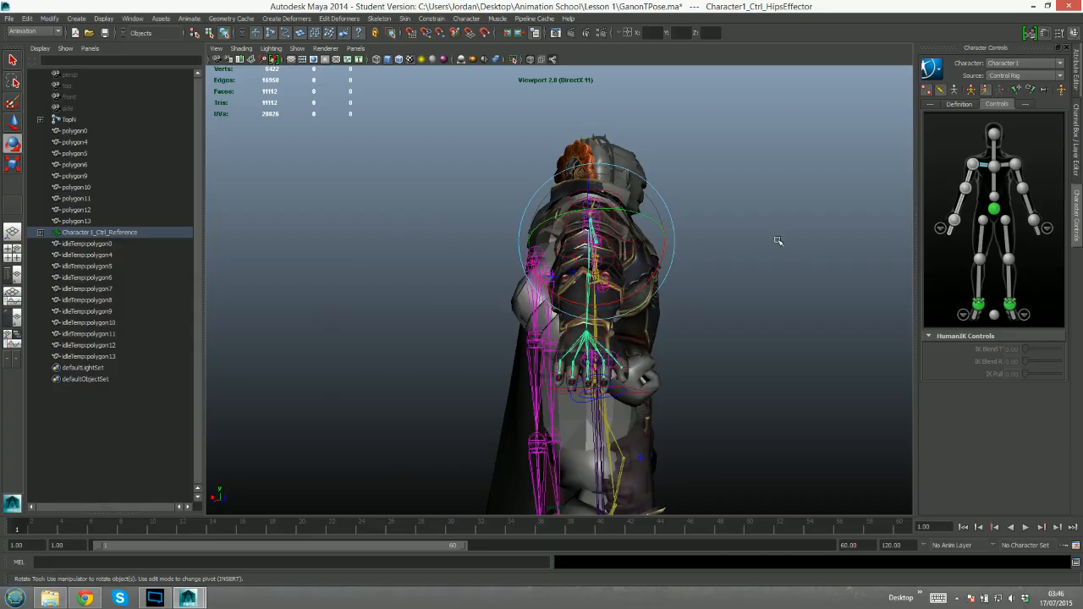
Move the right wrist effector down and closer to the reference mesh's right fist
left_click(957, 220)
left_click_drag(519, 358, 683, 268, "alt")
key("w")
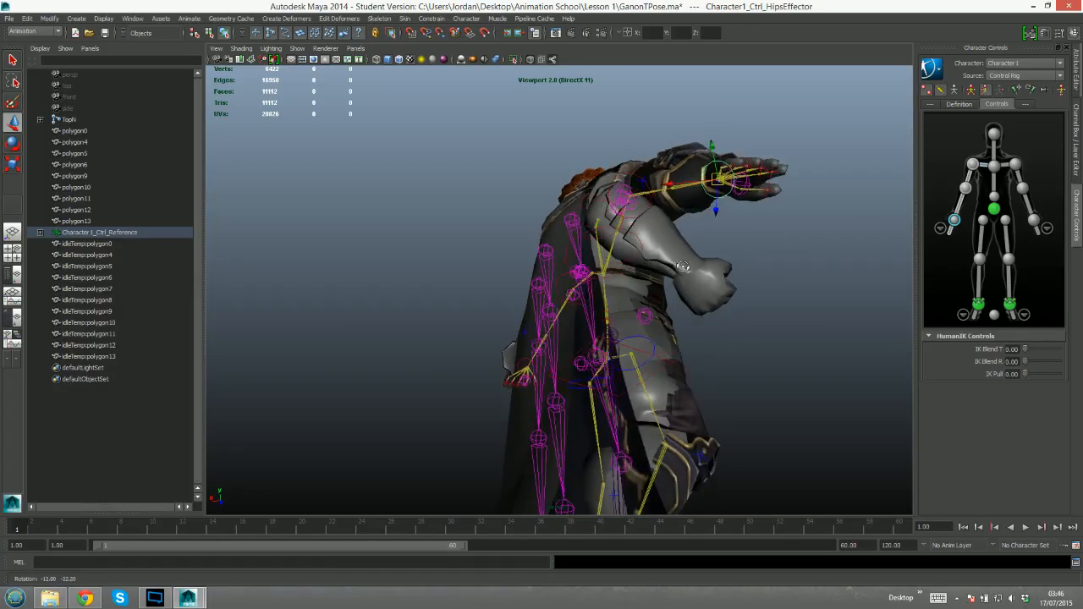
left_click_drag(722, 172, 679, 360)
Rotate the right forearm to follow the angle of the reference mesh's forearm
key("e")
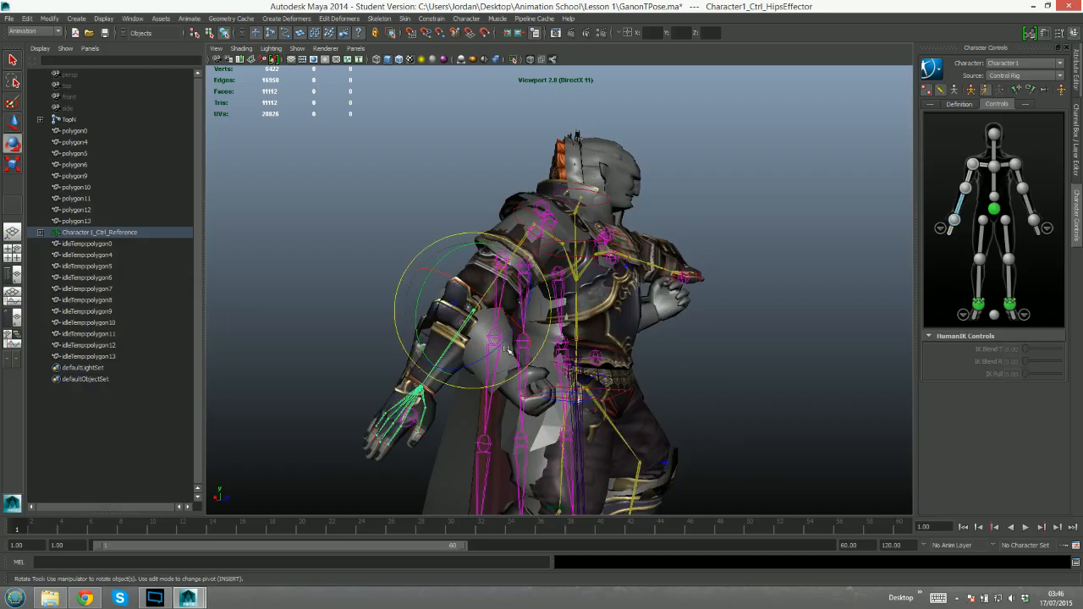
left_click_drag(510, 352, 484, 299)
left_click_drag(597, 310, 502, 309, "alt")
Move the right wrist effector onto the reference mesh's right wrist and rotate the hand so its palm turns forward
key("w")
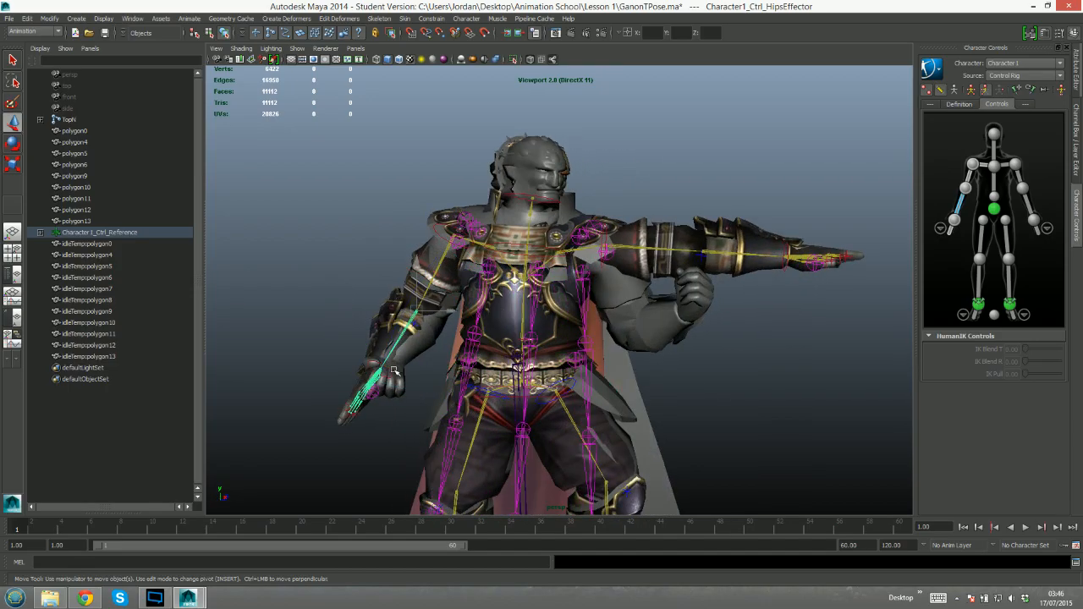
left_click(954, 223)
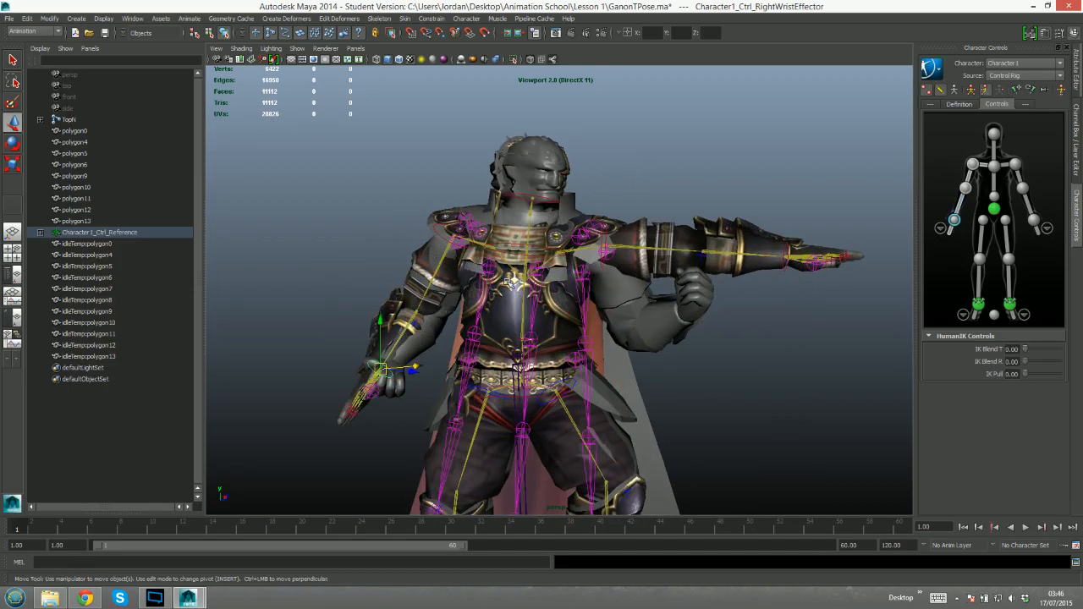
left_click_drag(413, 369, 413, 352)
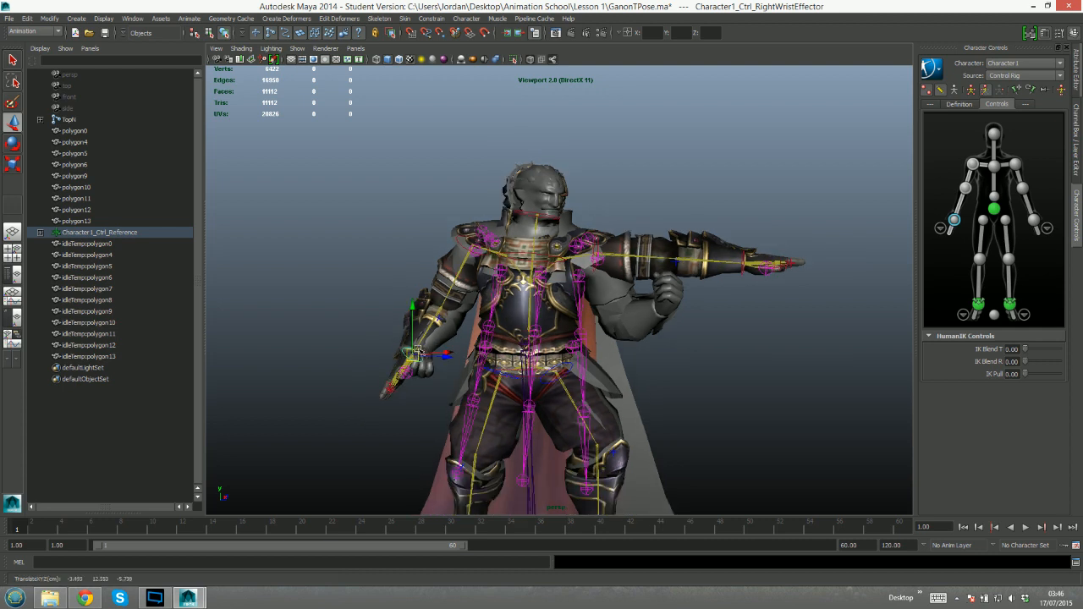
key("e")
left_click_drag(478, 331, 478, 358)
left_click_drag(671, 299, 681, 298, "alt")
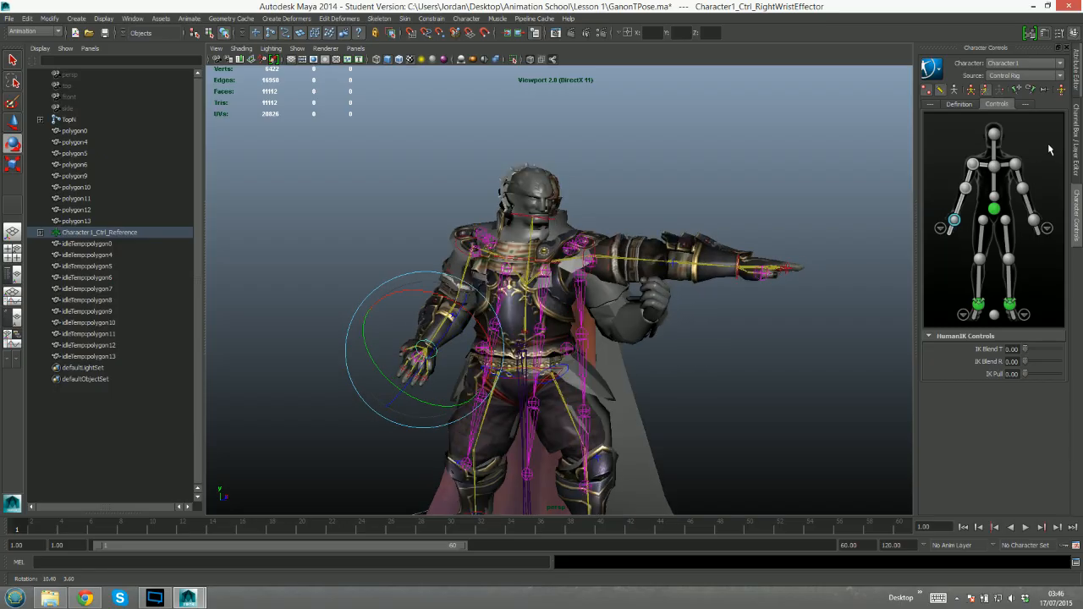
Rotate the left collarbone and shoulder controls to angle the left arm downward
left_click(1005, 167)
left_click_drag(596, 281, 589, 258, "alt")
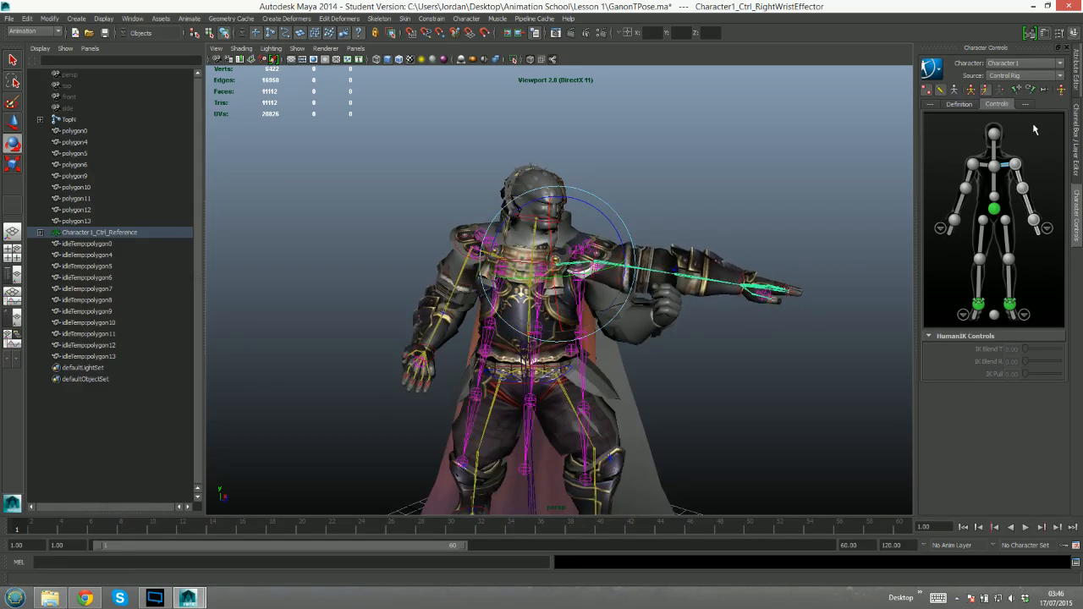
left_click(1015, 164)
left_click_drag(630, 197, 635, 227)
Move the left wrist effector to bring the left arm down from the T-pose toward the reference mesh's left arm
key("w")
key("q")
left_click(1033, 220)
left_click_drag(763, 370, 759, 317, "alt")
key("w")
left_click_drag(627, 323, 628, 290)
left_click_drag(675, 338, 708, 338)
left_click_drag(660, 292, 660, 260)
left_click_drag(731, 295, 627, 313, "alt")
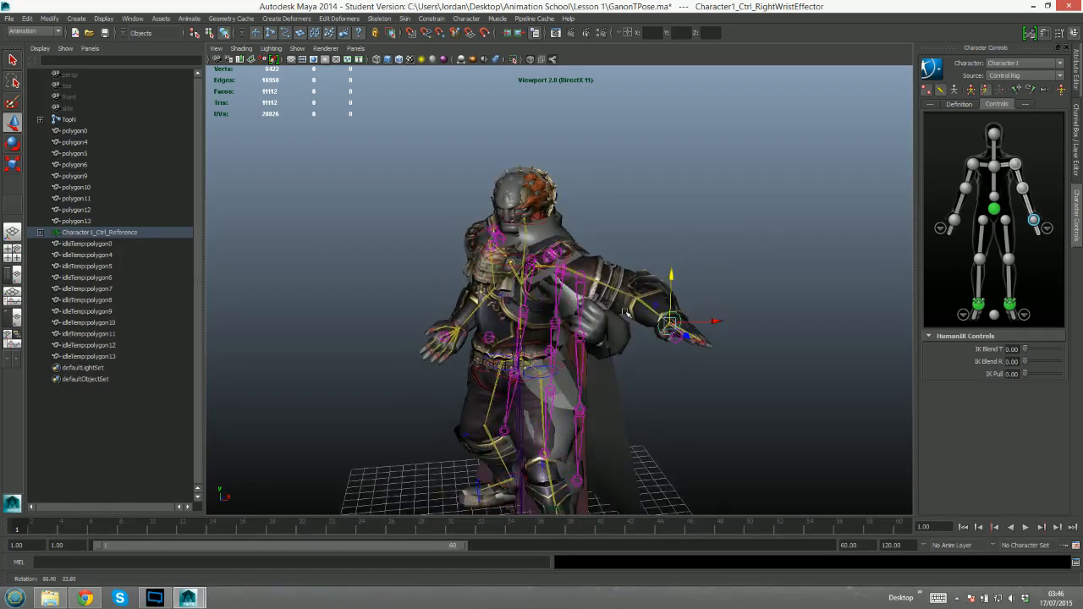
Rotate the left shoulder effector to swing the upper arm down along the reference mesh's upper arm
left_click(1017, 166)
key("e")
left_click_drag(558, 279, 630, 254, "alt")
left_click_drag(593, 237, 608, 320)
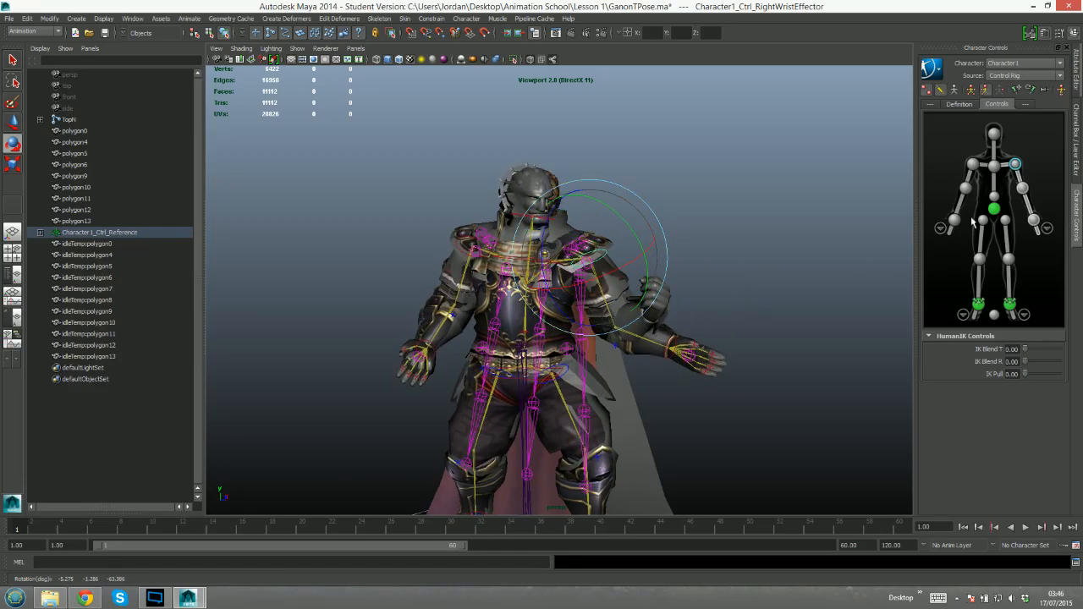
Move the left wrist effector up and inward to the reference mesh's raised left fist, bending the elbow
left_click(1034, 222)
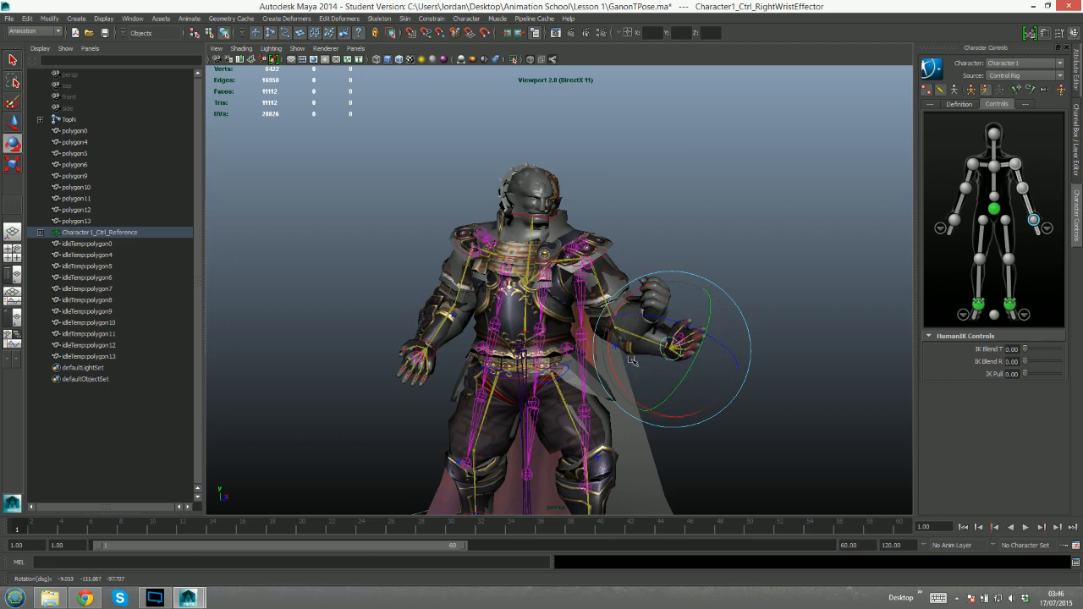
key("w")
left_click_drag(678, 326, 668, 267)
left_click_drag(752, 276, 701, 301, "alt")
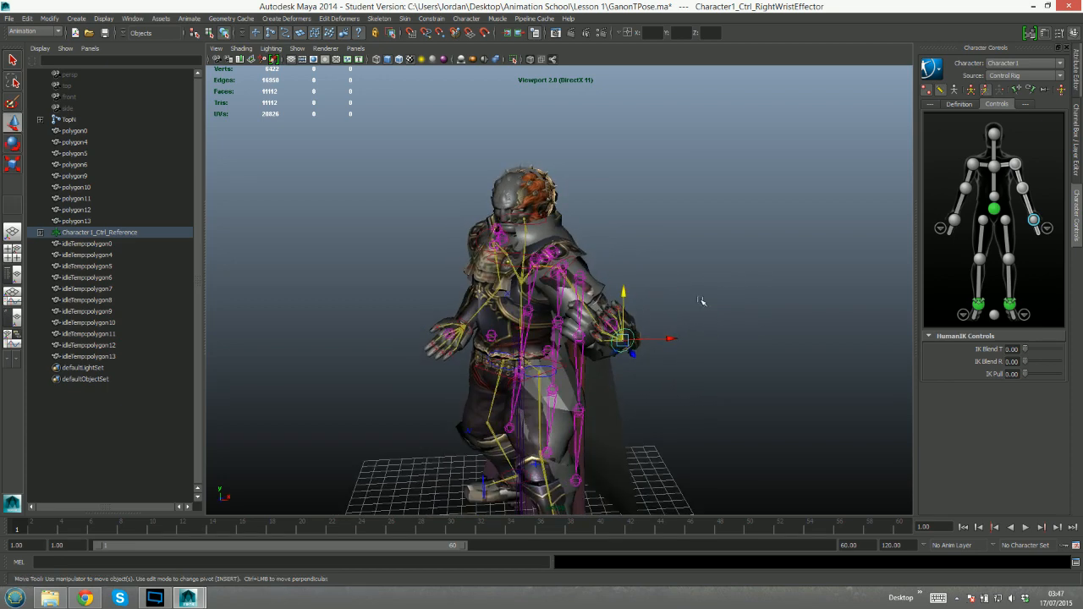
left_click_drag(675, 338, 650, 341)
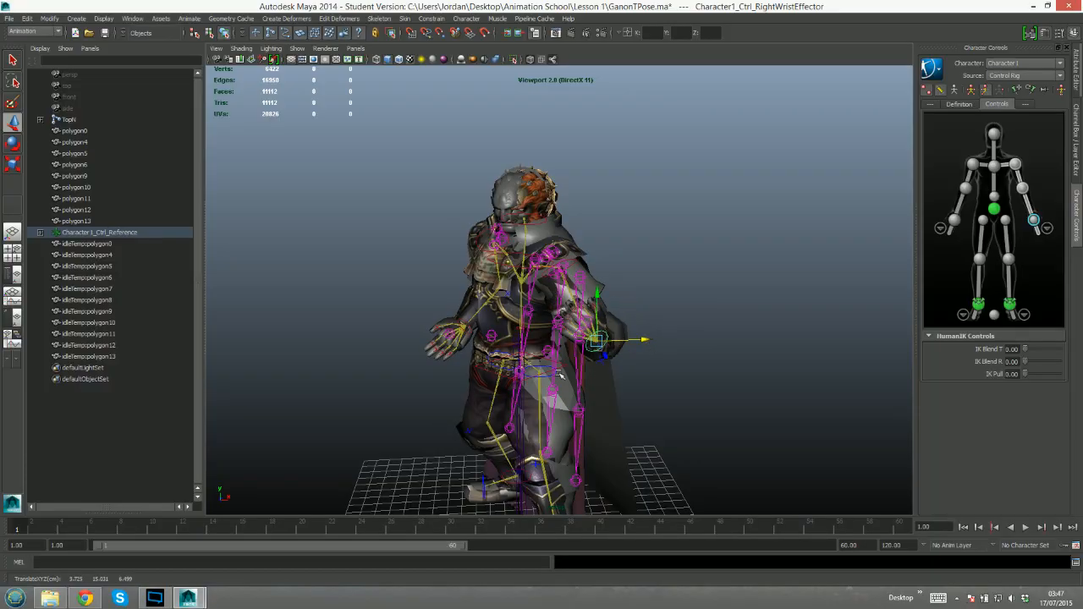
left_click_drag(555, 366, 735, 391, "alt")
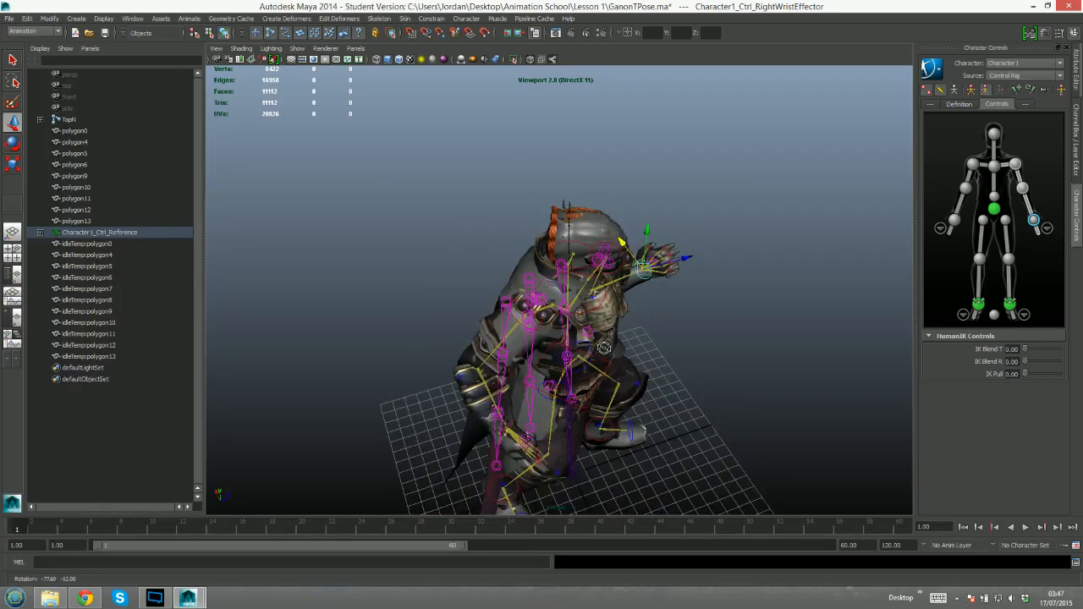
Rotate the left wrist effector so the hand faces the same way as the reference mesh's left fist
left_click_drag(605, 348, 525, 349, "alt")
key("e")
left_click_drag(688, 267, 738, 271)
Move the right wrist effector slightly backward to line up with the reference mesh's right wrist
left_click(954, 221)
left_click_drag(592, 381, 499, 385, "alt")
key("w")
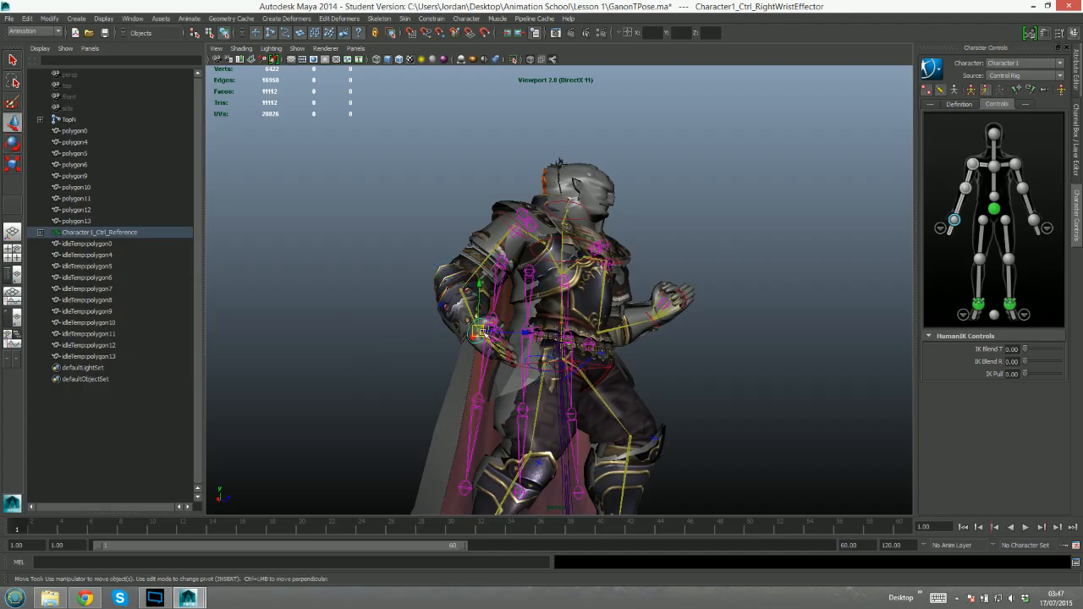
left_click_drag(482, 332, 458, 335)
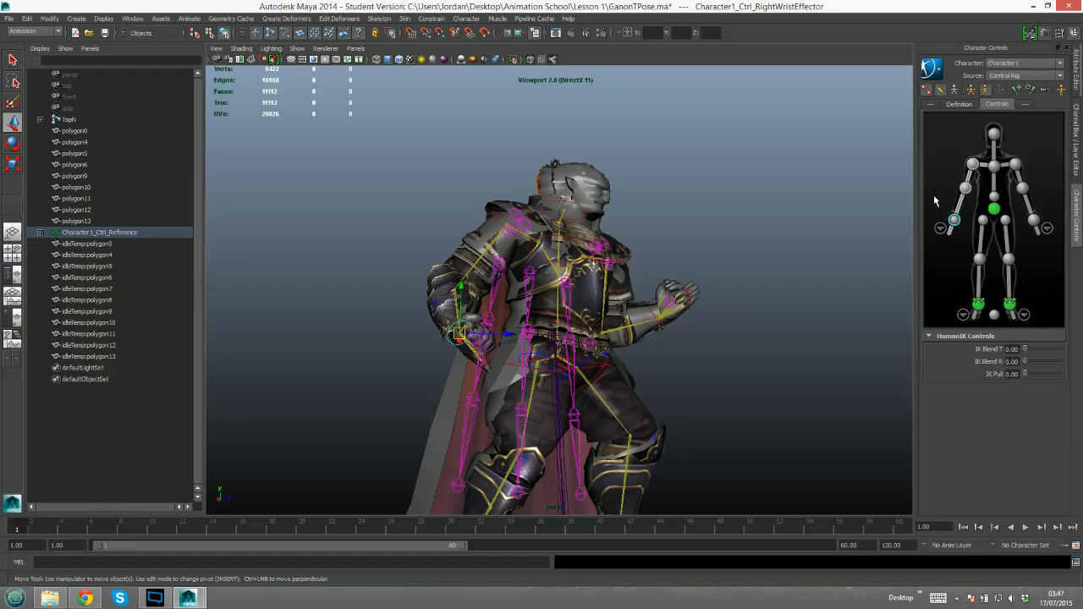
Rotate the left hand's four finger controls together to curl the fingers into a fist
left_click_drag(936, 197, 1020, 226)
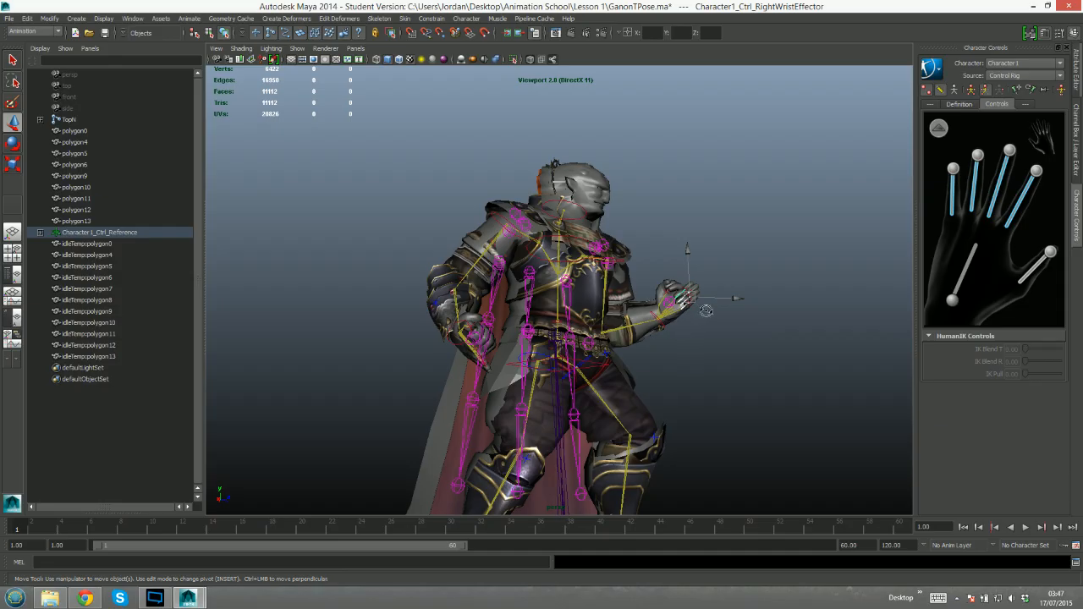
left_click_drag(706, 311, 692, 319, "alt")
key("e")
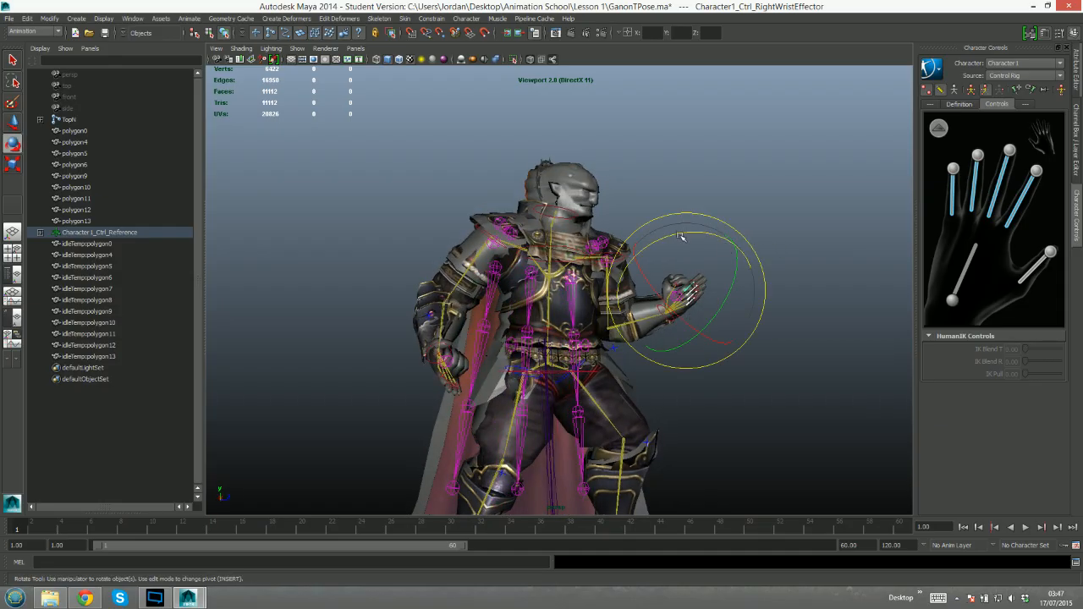
left_click_drag(736, 407, 685, 375, "alt")
middle_click_drag(710, 402, 588, 376, "alt")
scroll(786, 331, "up", 3)
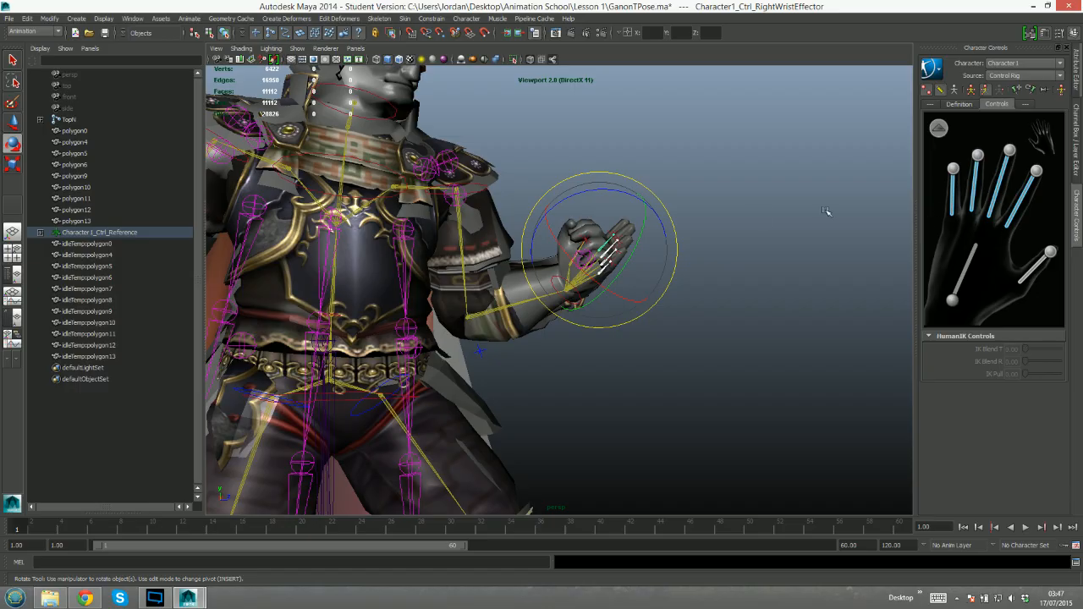
mouse_move(611, 201)
left_mouse_down()
mouse_move(536, 217)
mouse_move(542, 257)
mouse_move(585, 259)
left_mouse_up()
Rotate the left thumb to fold it toward the curled fingers like the reference fist
left_click(1027, 280)
scroll(587, 245, "up", 5)
mouse_move(581, 204)
left_mouse_down()
mouse_move(559, 222)
mouse_move(579, 222)
mouse_move(599, 200)
left_mouse_up()
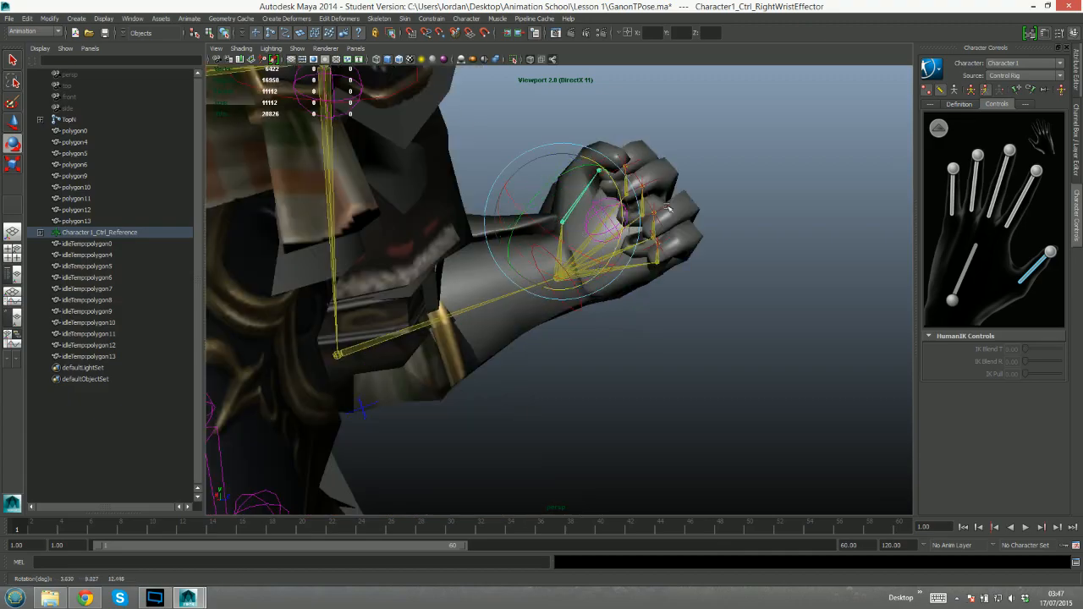
mouse_move(663, 237)
left_mouse_down("alt")
mouse_move(661, 267)
mouse_move(629, 264)
mouse_move(634, 240)
mouse_move(604, 272)
mouse_move(667, 212)
mouse_move(669, 243)
left_mouse_up("alt")
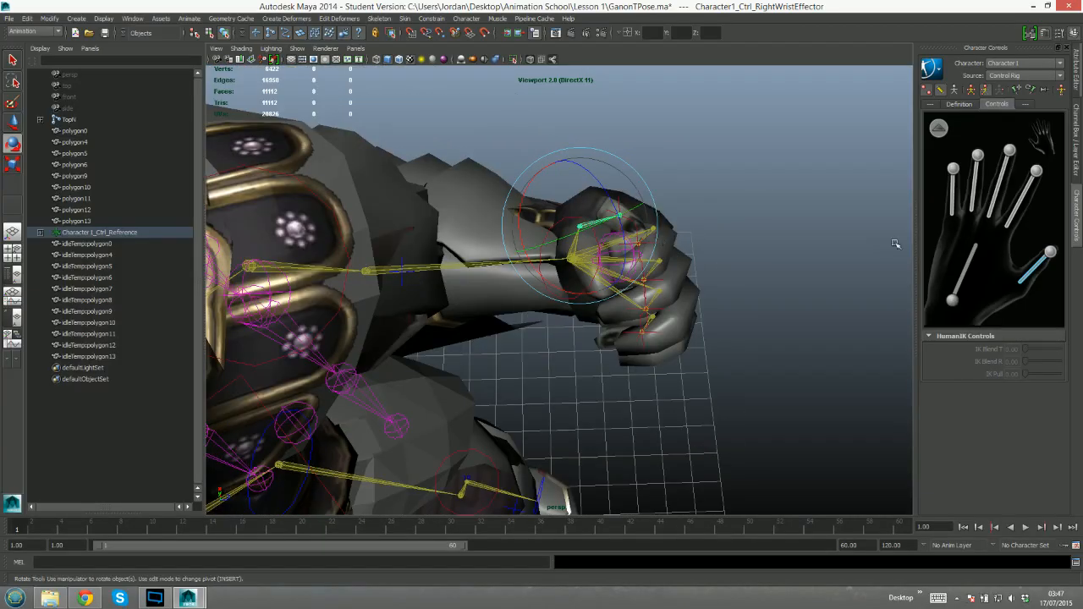
Rotate the left hand effector to line up the whole fist with the reference mesh's fist
left_click(953, 302)
key("w")
left_click_drag(769, 302, 683, 184, "alt")
key("e")
left_click_drag(583, 300, 614, 292)
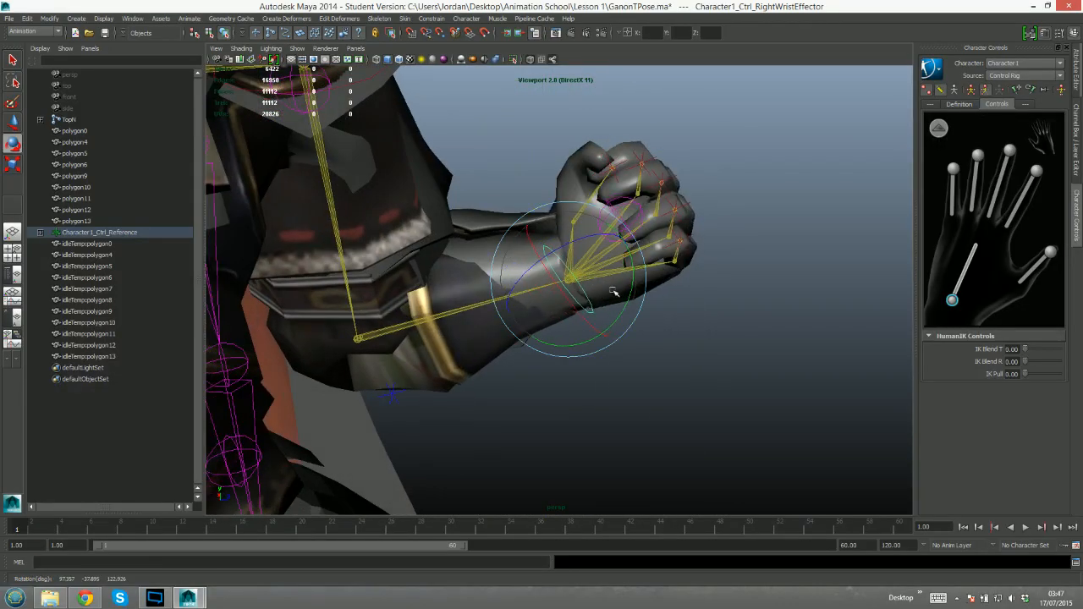
left_click_drag(537, 306, 601, 279)
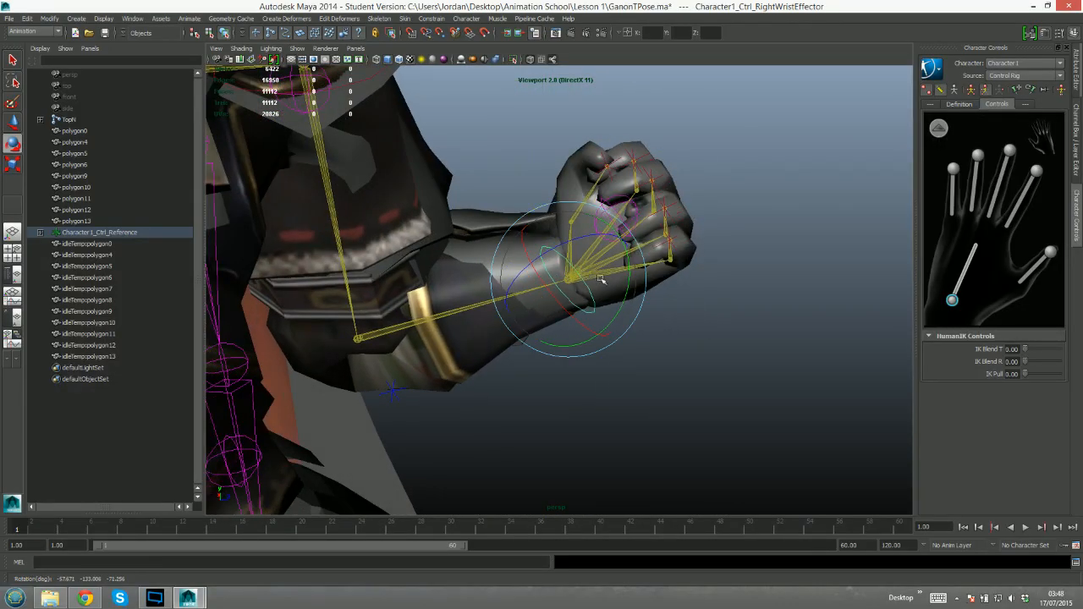
Refine the left thumb's rotation against the reference mesh's thumb
left_click(1048, 265)
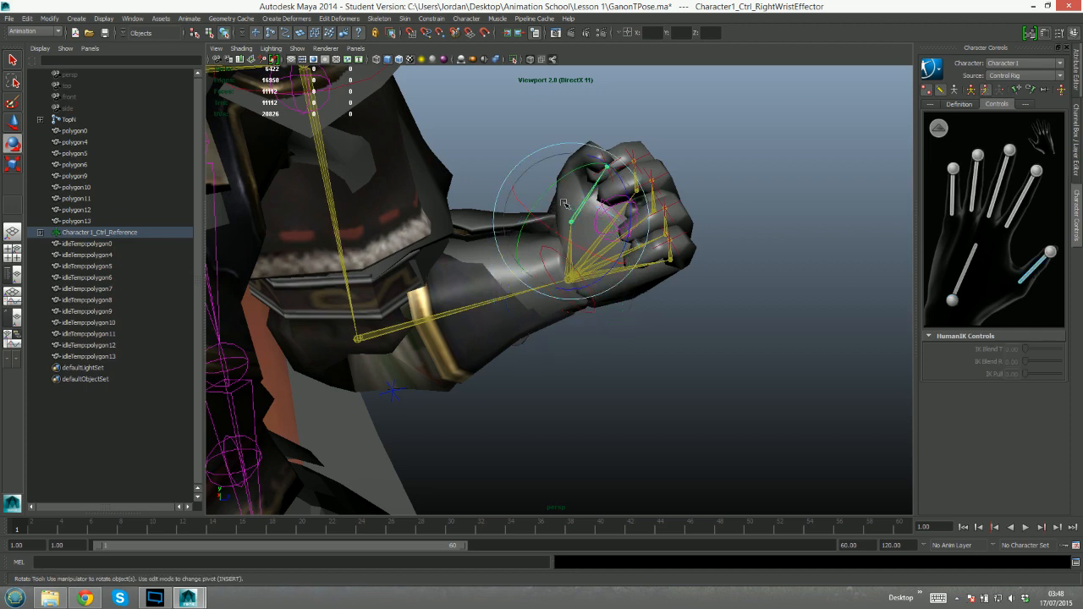
left_click_drag(600, 211, 641, 222, "alt")
scroll(642, 186, "down", 6)
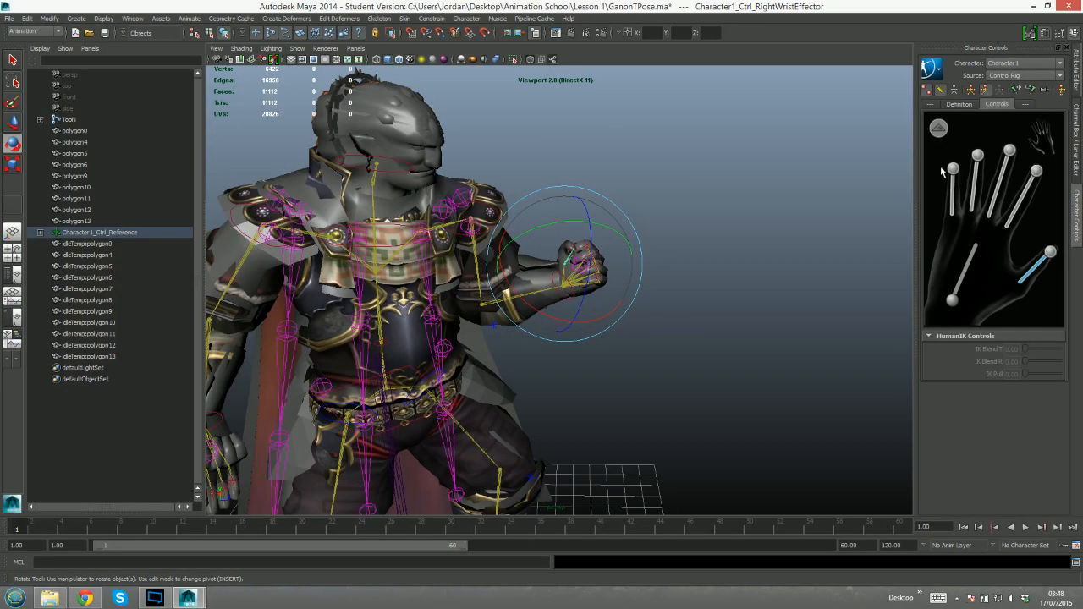
Try to rotate the left index finger's joint controls against the curled fist, and undo the rotations
key("q")
scroll(643, 252, "up", 4)
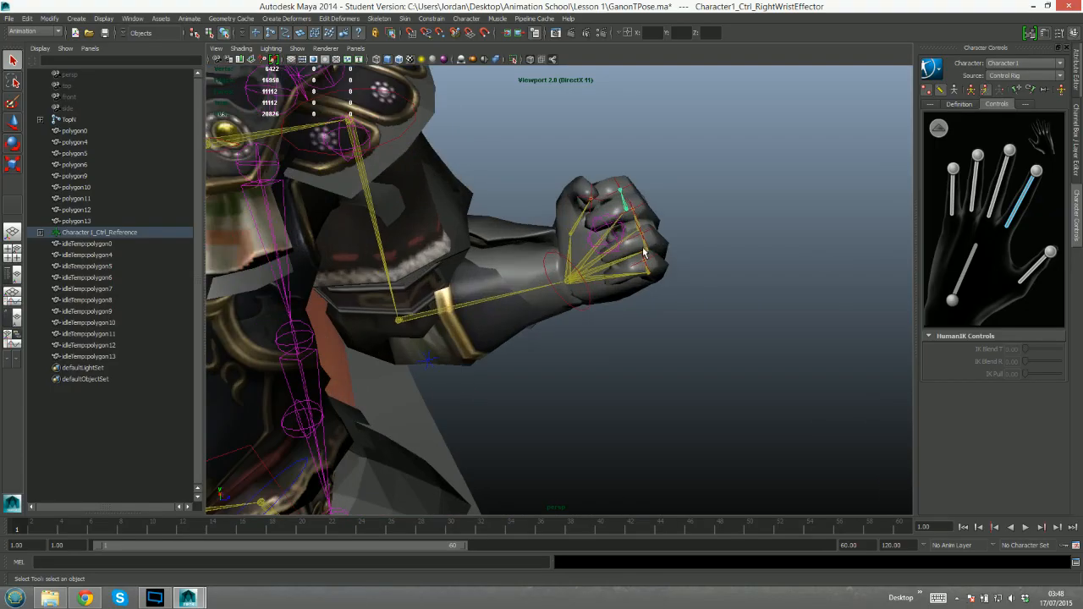
left_click_drag(698, 187, 694, 205, "alt")
key("e")
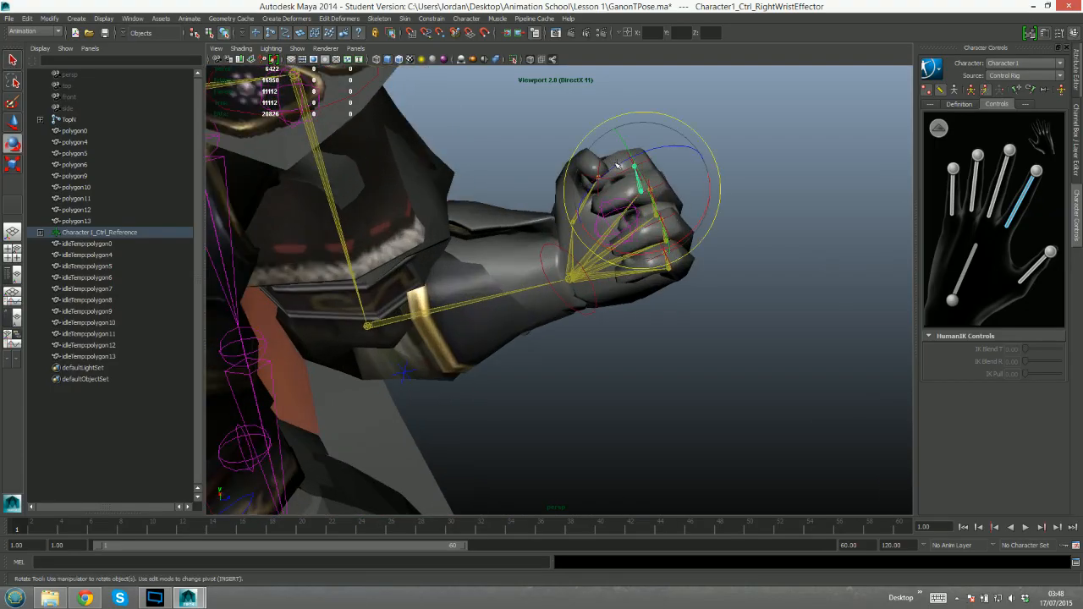
left_click_drag(619, 165, 662, 147)
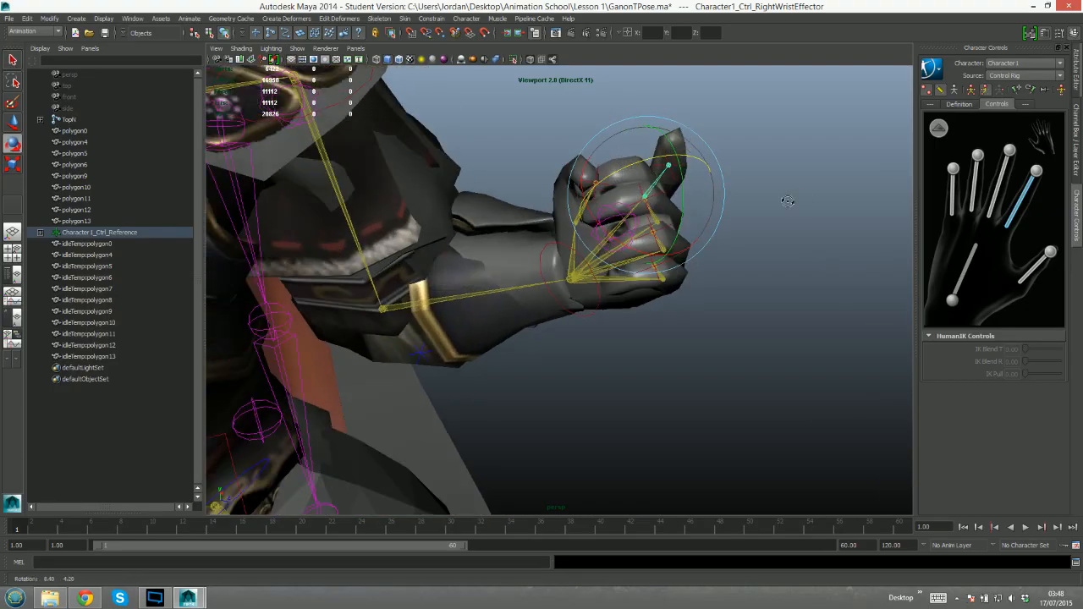
left_click_drag(788, 201, 808, 188, "alt")
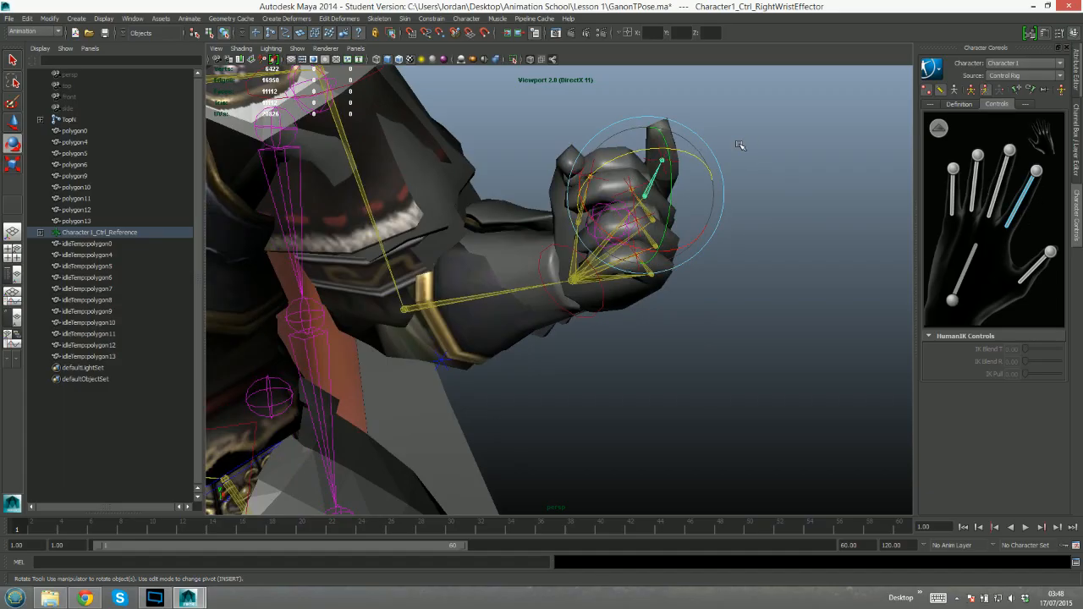
left_click_drag(645, 127, 630, 120)
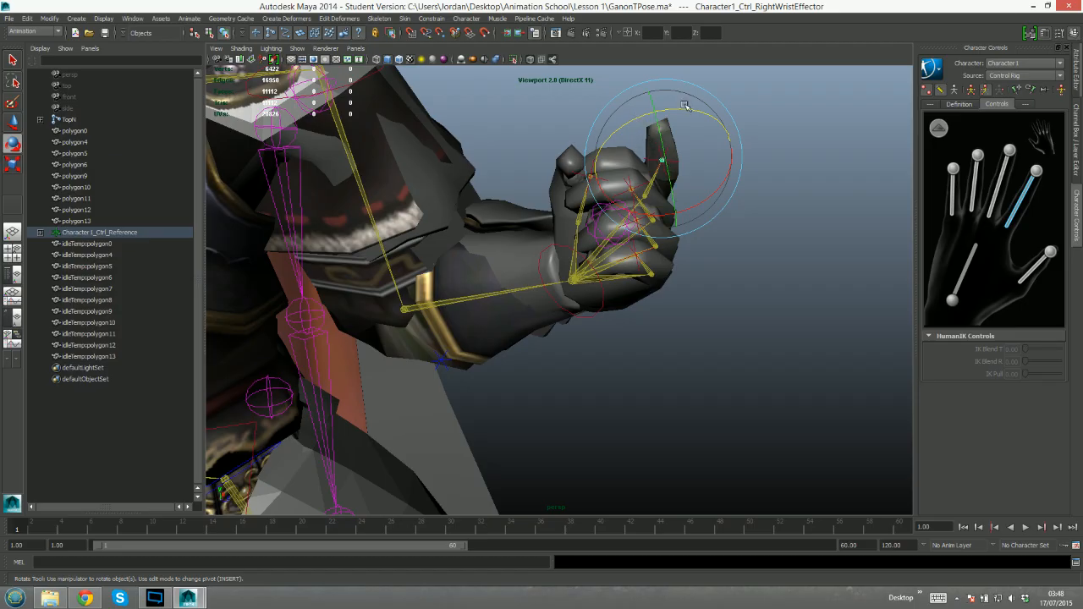
left_click_drag(682, 108, 711, 136)
key("ctrl+z")
key("ctrl+z")
key("q")
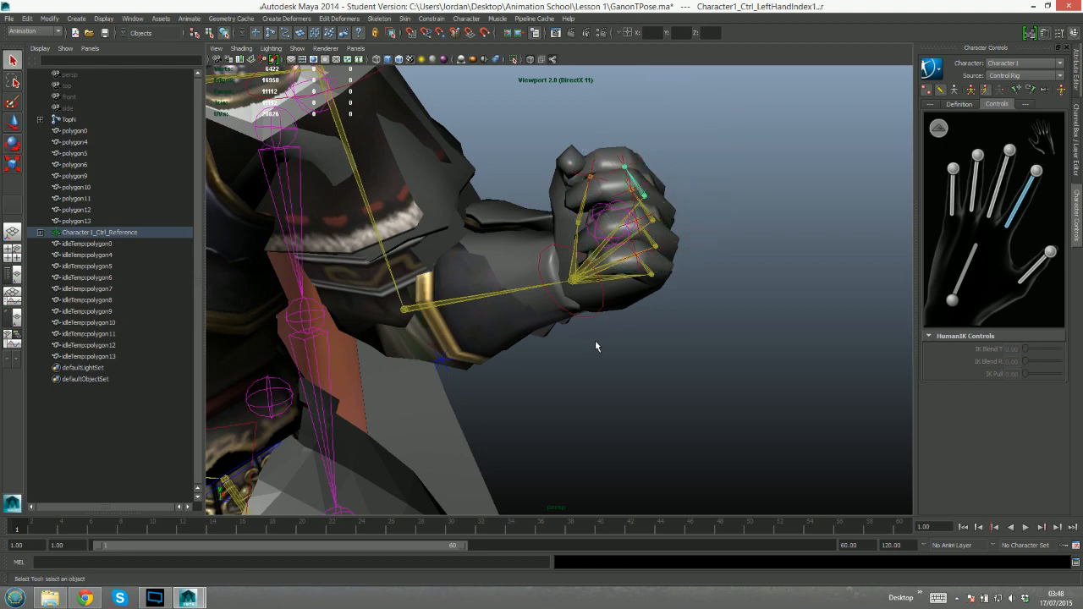
Rotate the right wrist effector to turn the character's lowered right hand into its resting pose
left_click(595, 340)
scroll(590, 345, "down", 5)
left_click_drag(587, 347, 445, 364, "alt")
middle_click_drag(446, 365, 830, 272, "alt")
scroll(829, 273, "up", 2)
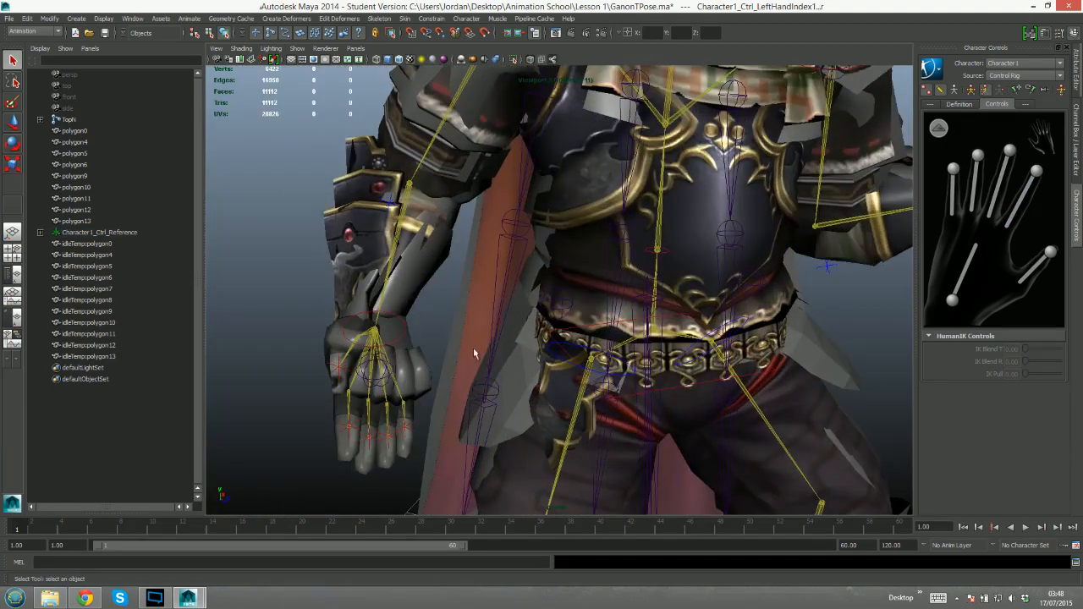
left_click_drag(473, 350, 362, 275, "alt")
left_click(408, 312)
key("e")
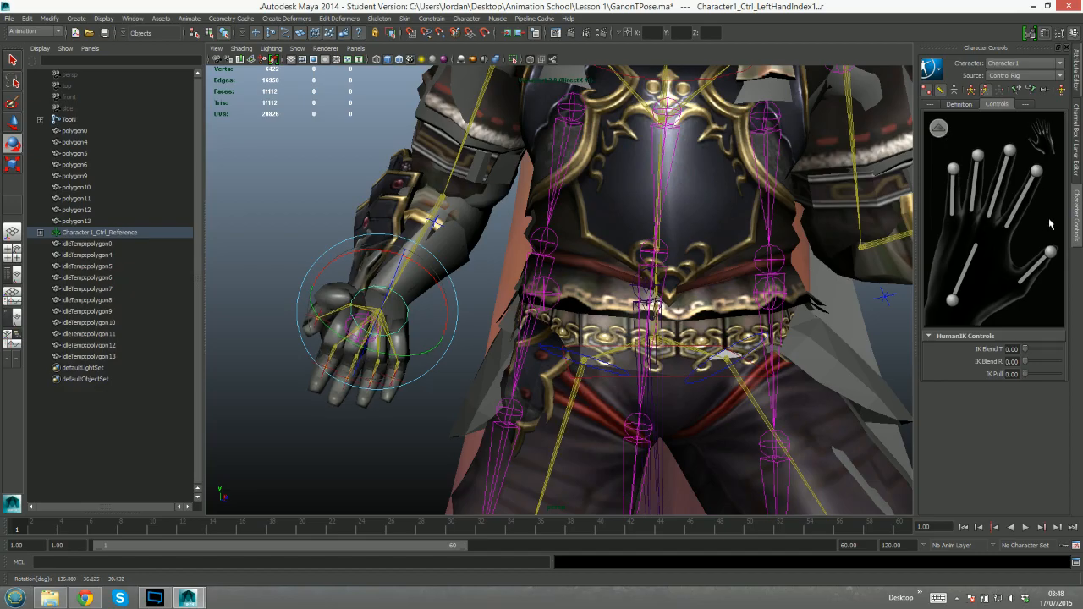
Rotate the right hand's four finger controls together to curl the fingers into a fist
left_click_drag(929, 206, 1027, 230)
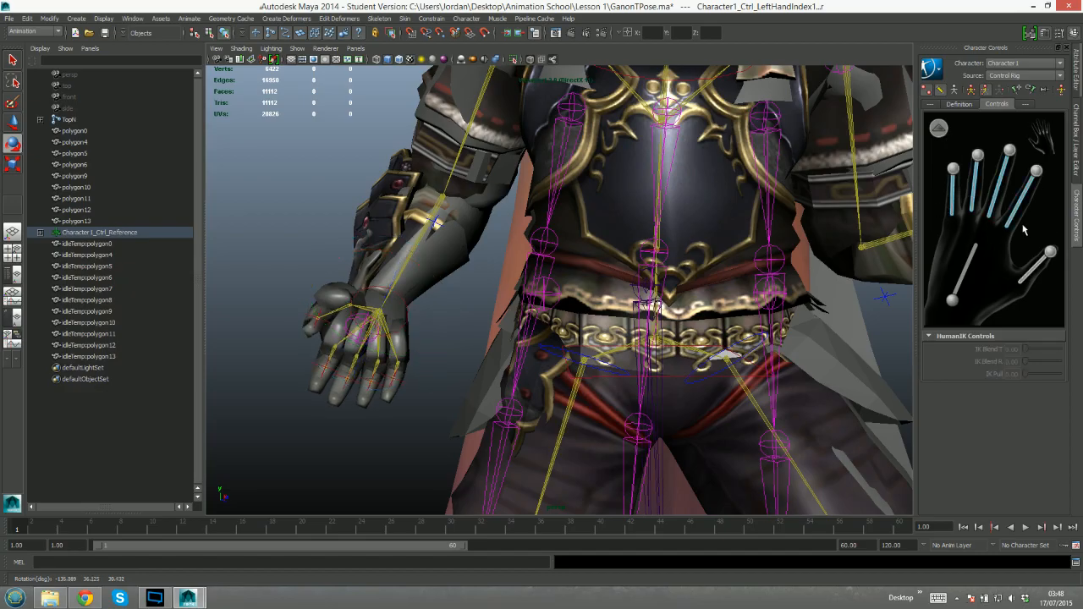
left_click(936, 141)
mouse_move(938, 232)
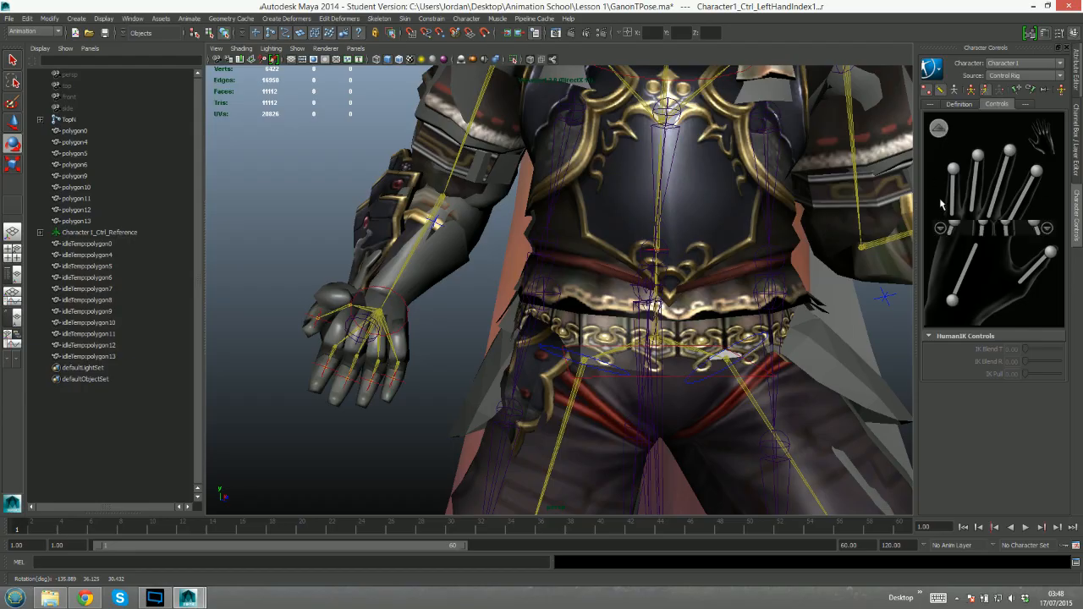
left_click(970, 227)
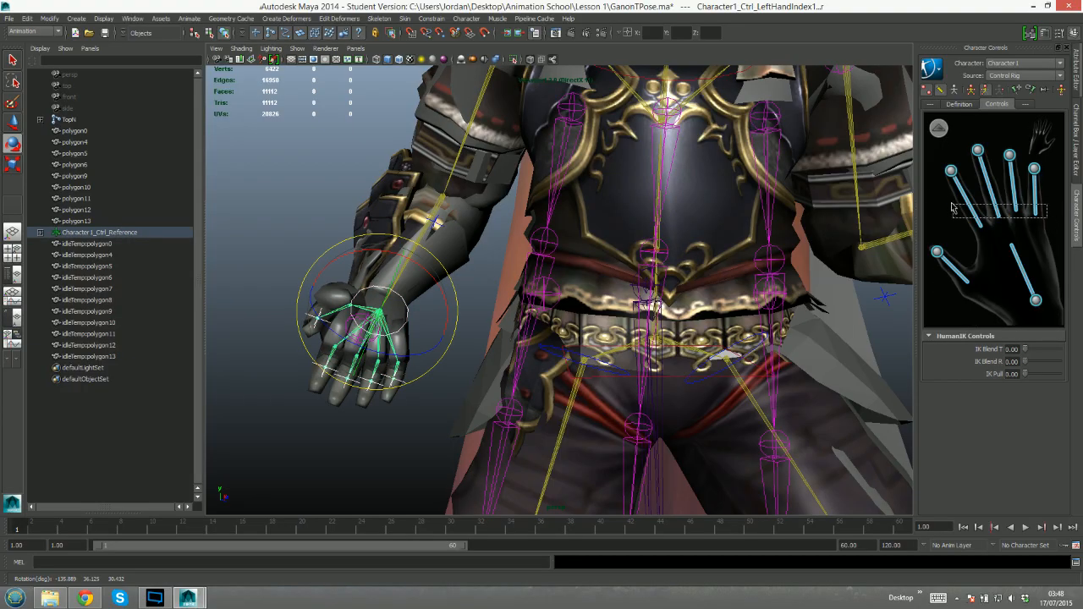
left_click_drag(381, 355, 479, 328)
left_click_drag(402, 318, 404, 299)
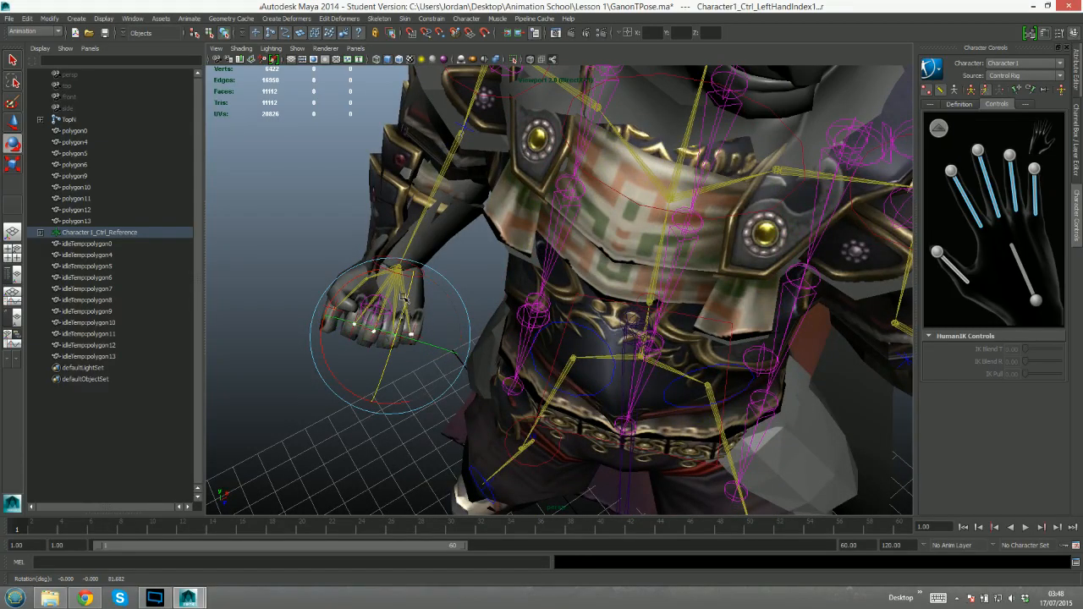
Rotate the right thumb control to fold the thumb in against the curled fingers
left_click(954, 273)
left_click_drag(492, 320, 427, 293, "alt")
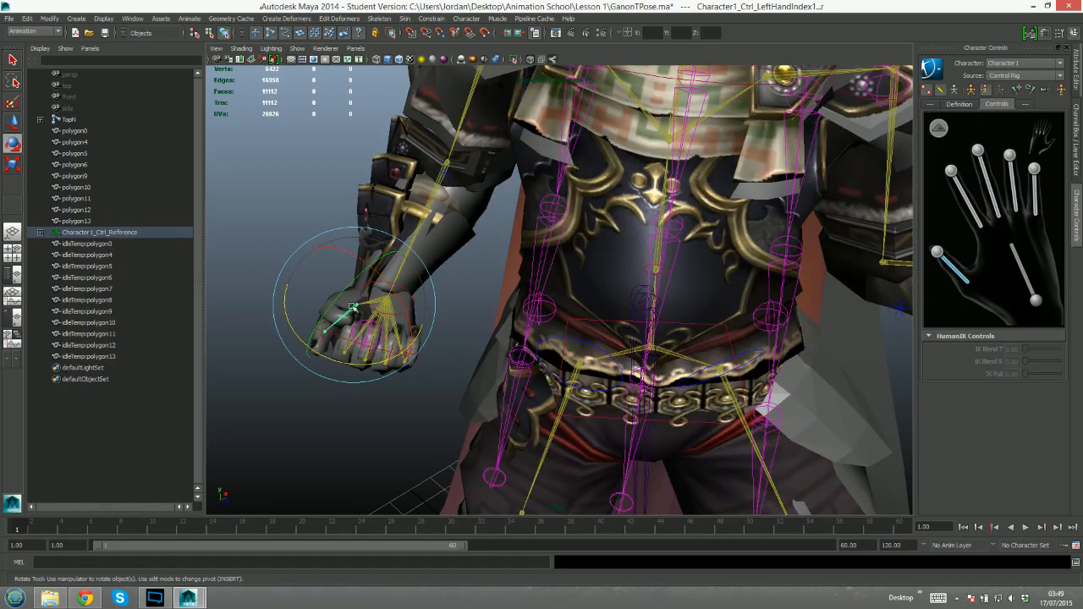
left_click_drag(350, 305, 353, 262)
left_click_drag(354, 320, 381, 335)
left_click_drag(563, 259, 643, 227, "alt")
scroll(644, 227, "down", 6)
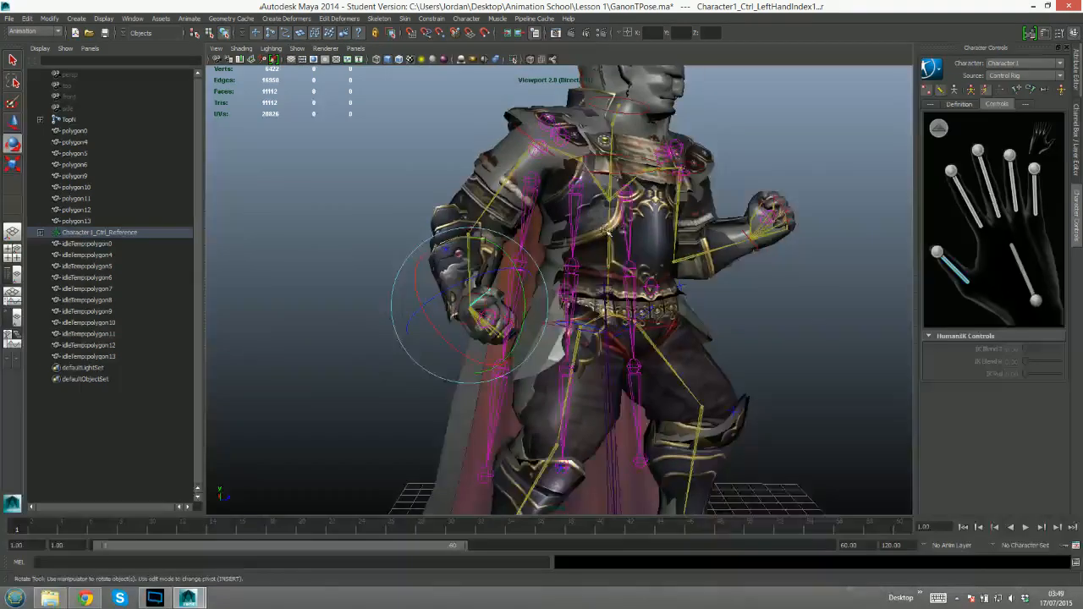
scroll(645, 229, "down", 3)
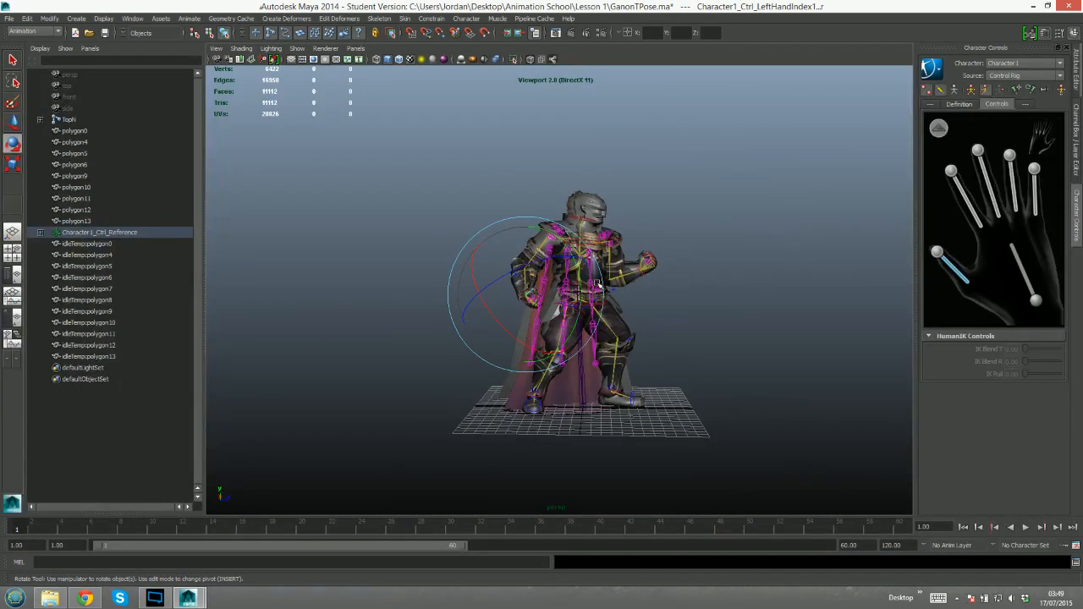
Delete all the idleTemp reference meshes, from idleTemp:polygon0 through idleTemp:polygon13
left_click(696, 262)
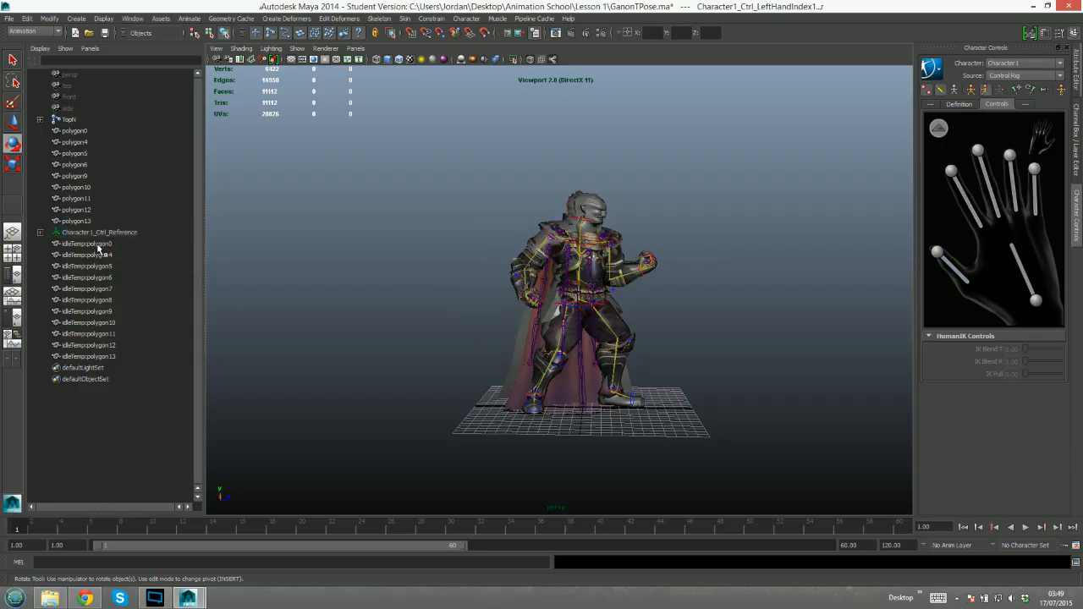
left_click(95, 244)
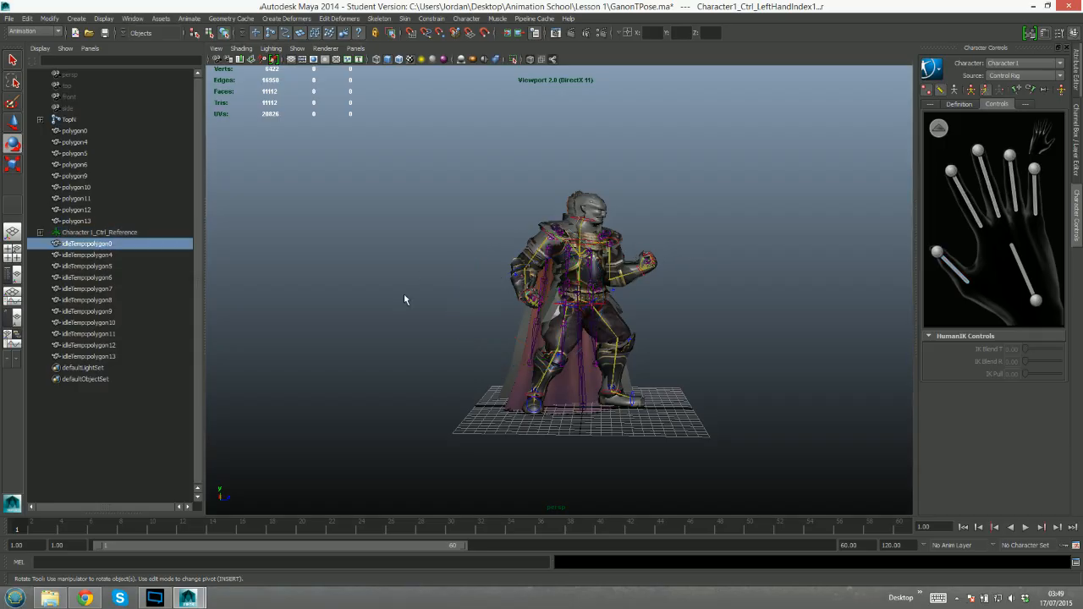
left_click(93, 356, "shift")
key("Delete")
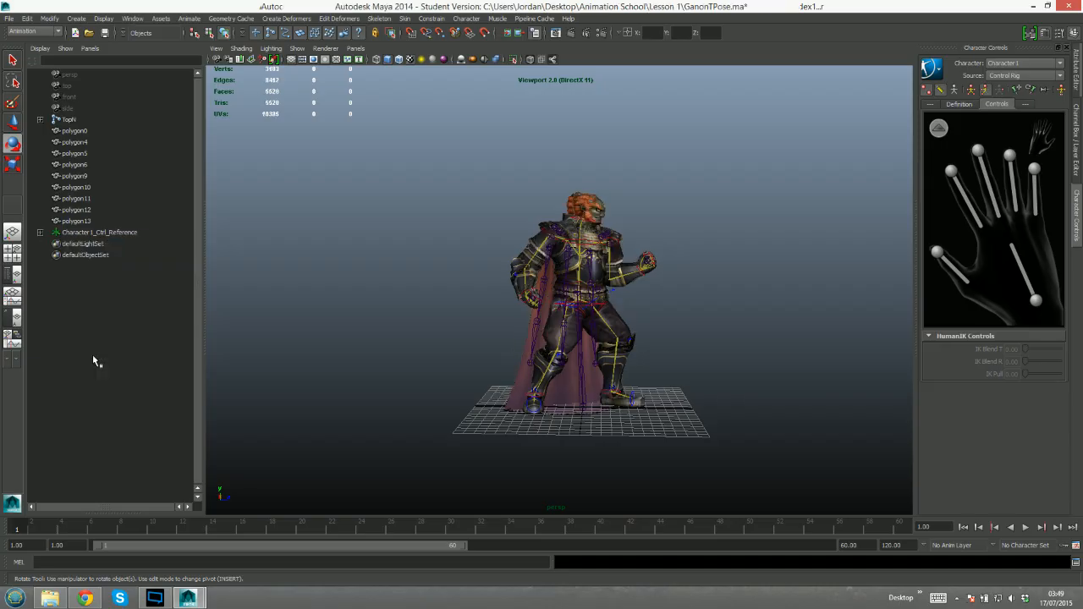
Rotate the head effector to turn the character's head toward its facing direction in the idle stance
left_click_drag(612, 248, 669, 227, "alt")
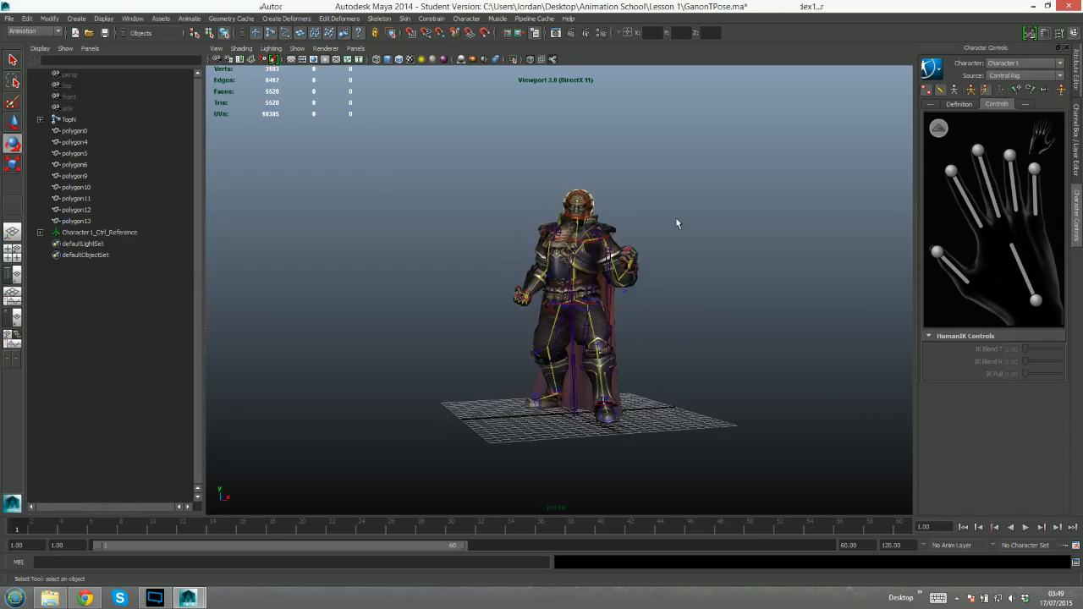
left_click(573, 215)
key("e")
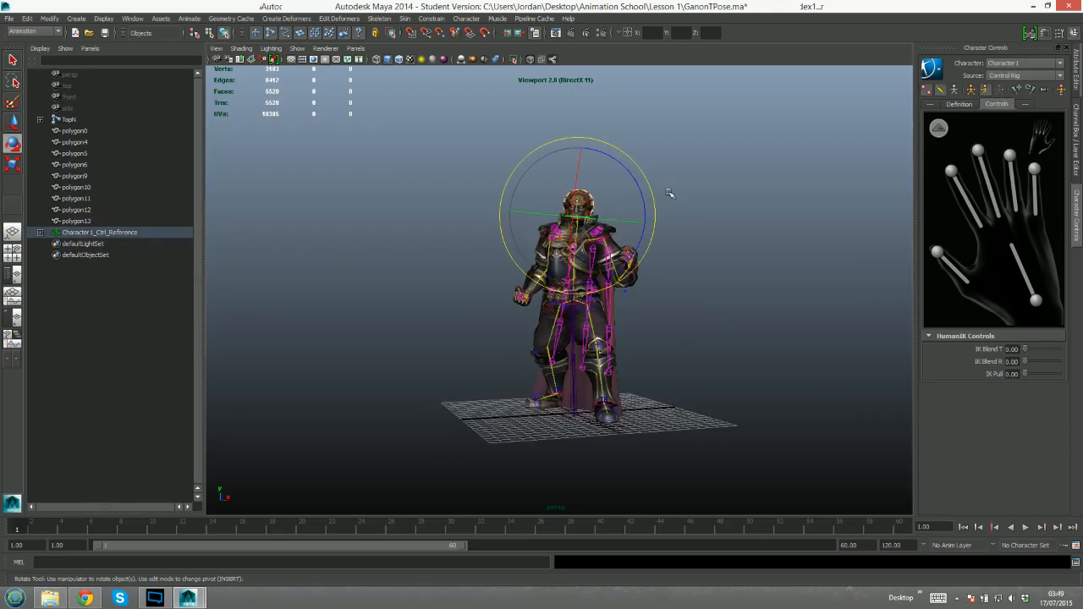
left_click_drag(668, 184, 641, 194, "alt")
left_click(630, 163)
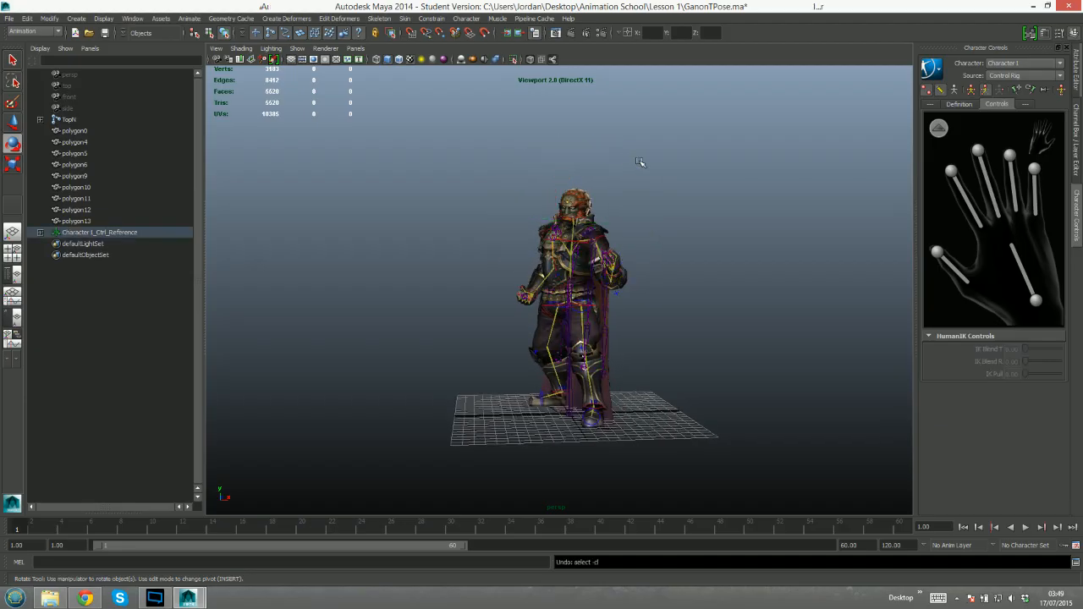
key("ctrl+z")
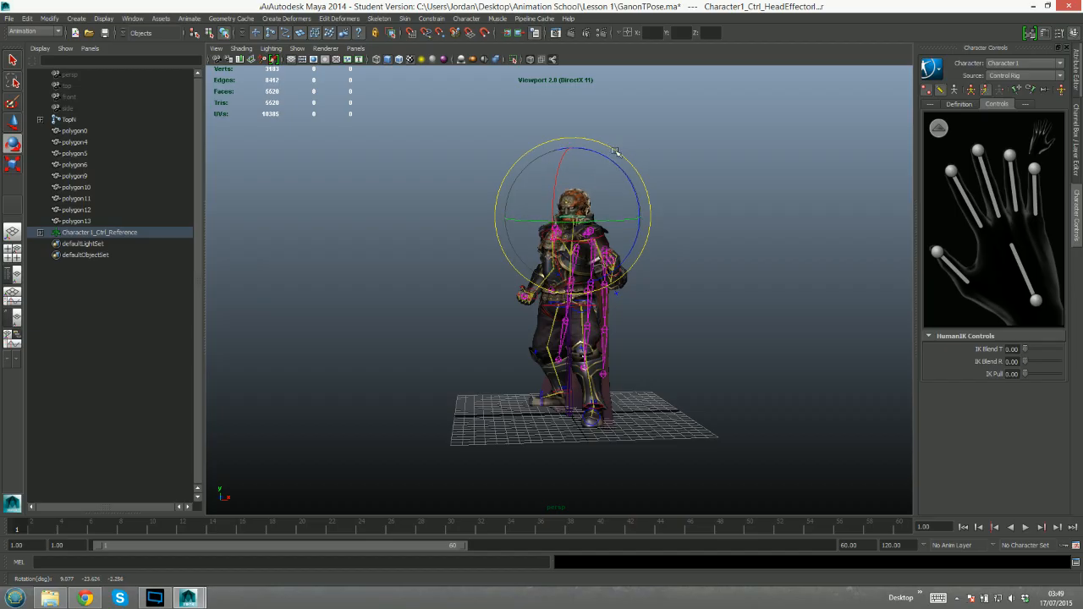
left_click_drag(617, 149, 578, 288, "alt")
Examine the finished start pose of the whole character from several angles
key("q")
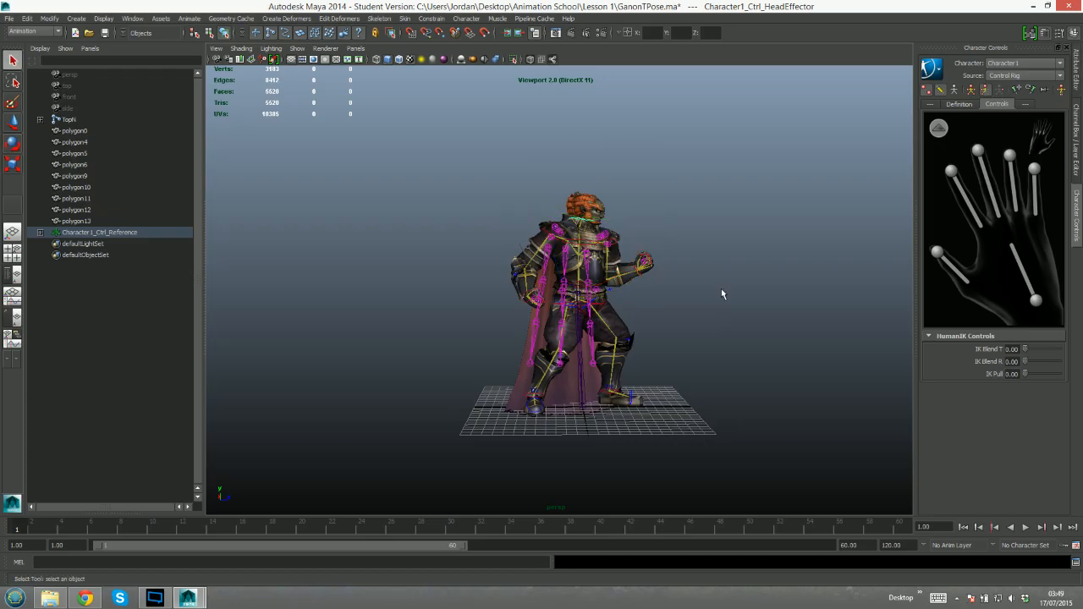
left_click_drag(710, 299, 714, 303, "alt")
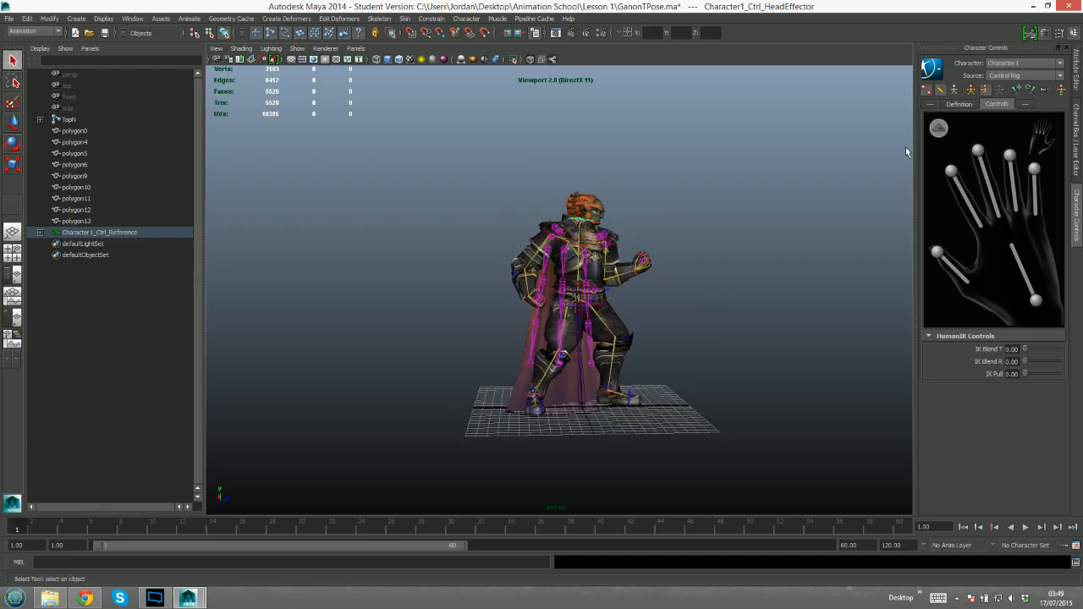
left_click_drag(544, 325, 532, 322, "alt")
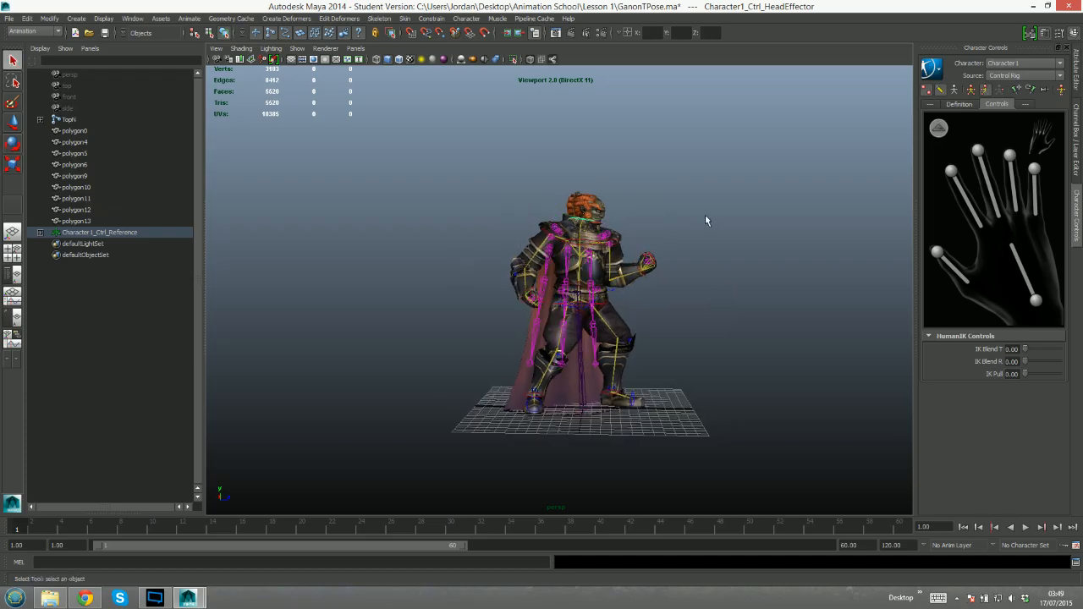
scroll(706, 217, "up", 2)
middle_click_drag(706, 218, 662, 279, "alt")
middle_click_drag(631, 362, 632, 307, "alt")
left_click_drag(631, 307, 648, 288, "alt")
scroll(652, 305, "down", 1)
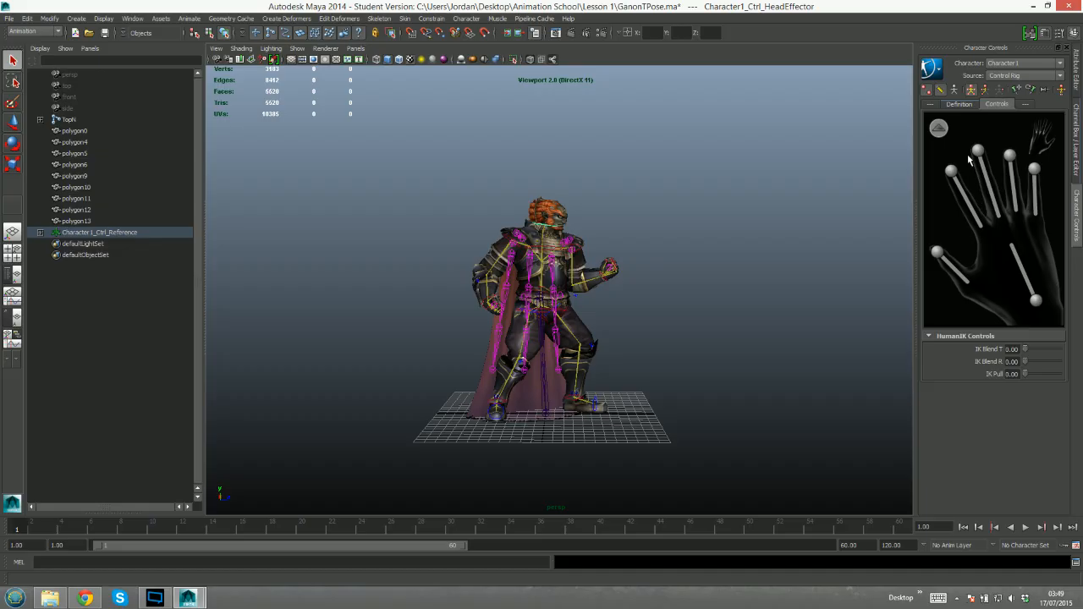
Return the character controls to the whole-body view and set the HumanIK keying mode to Full Body
left_click(986, 91)
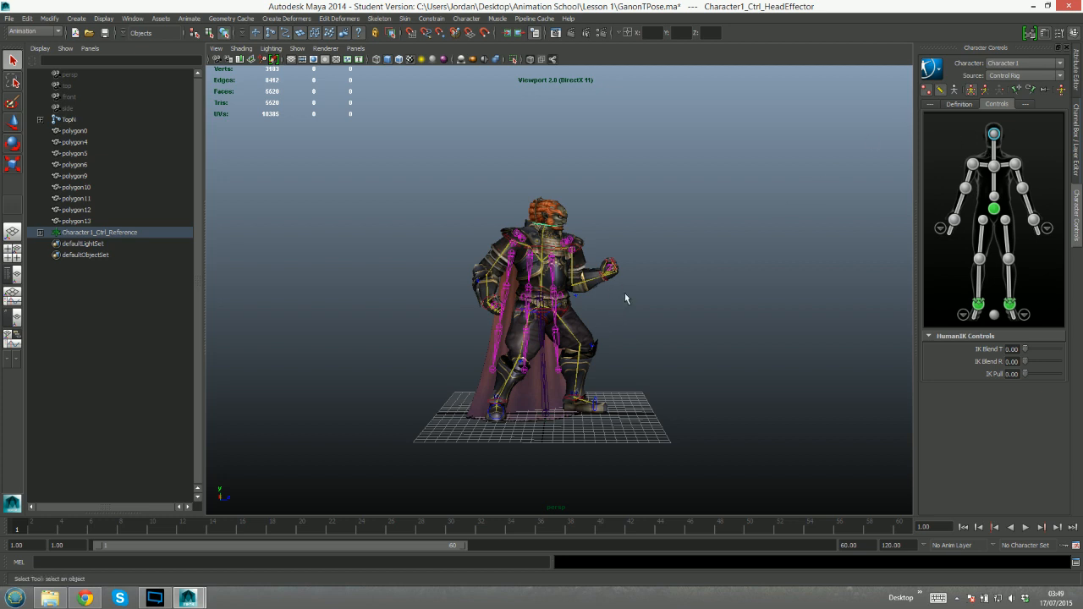
left_click_drag(624, 294, 650, 281, "alt")
left_click(999, 91)
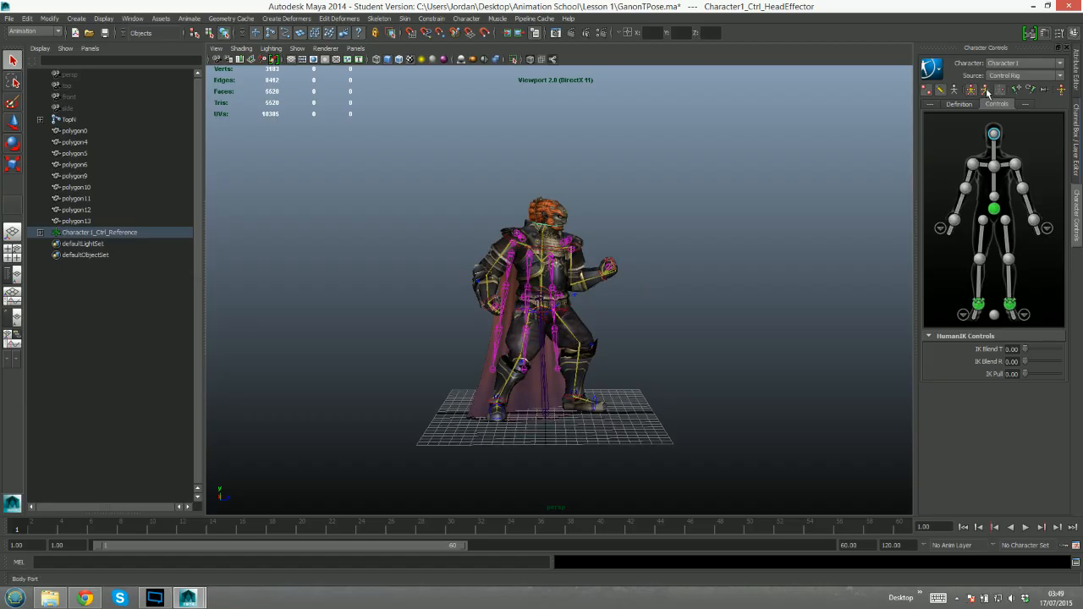
left_click(972, 90)
left_click_drag(549, 267, 573, 266, "alt")
scroll(546, 272, "up", 2)
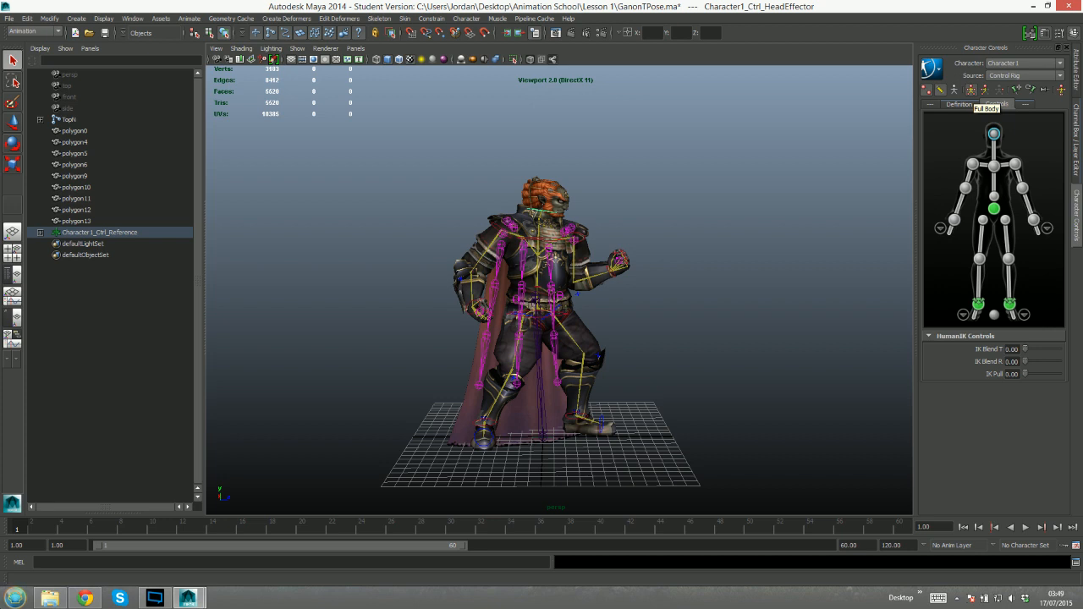
left_click_drag(664, 280, 667, 270, "alt")
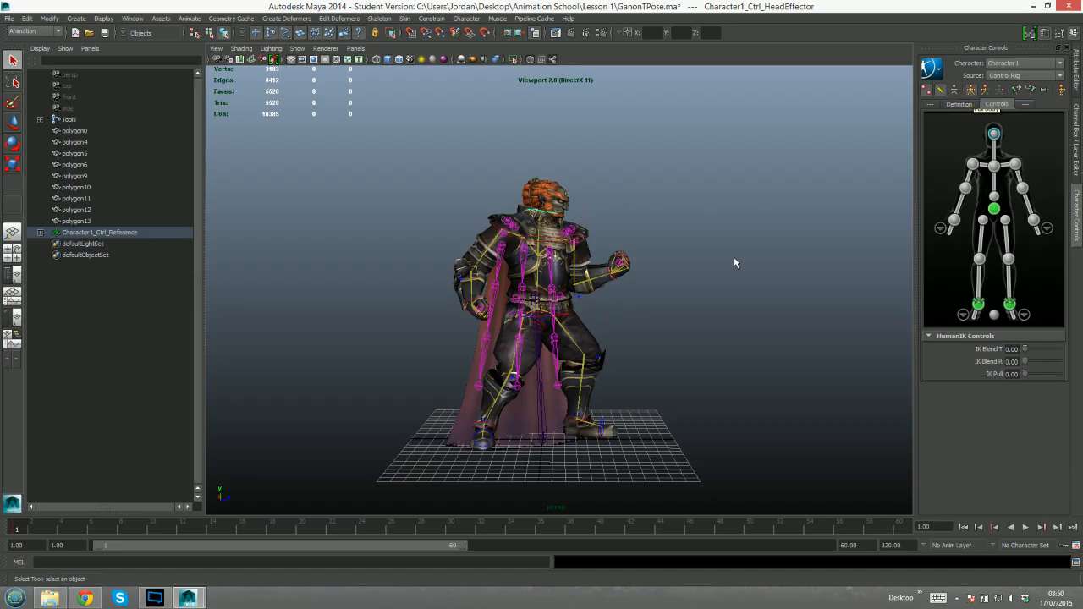
left_click_drag(734, 257, 736, 263, "alt")
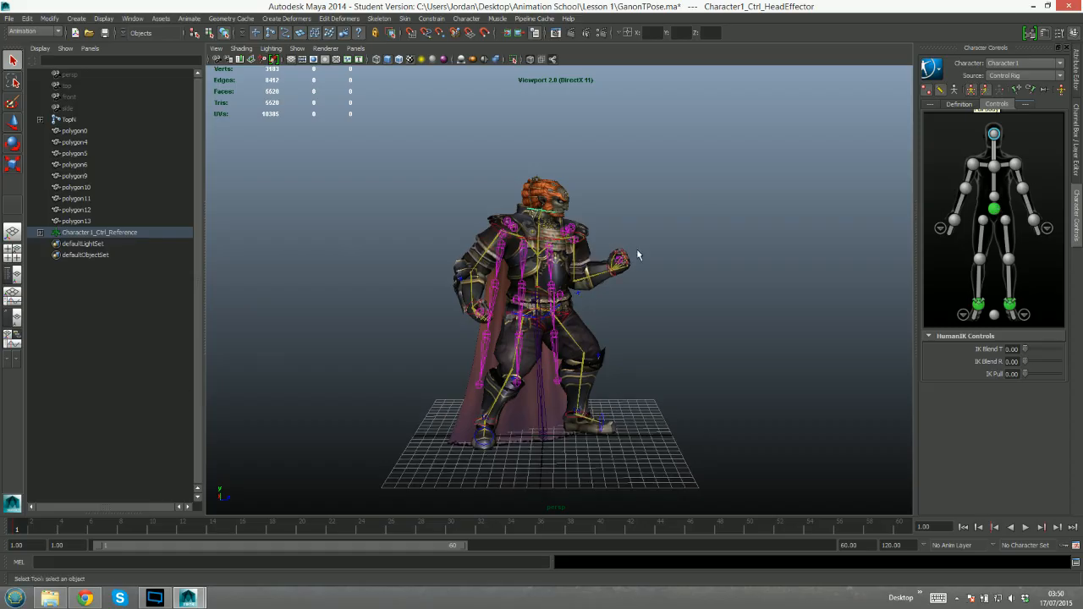
At frame 6, move the left wrist effector forward so the left arm extends ahead of the body
left_click(954, 220)
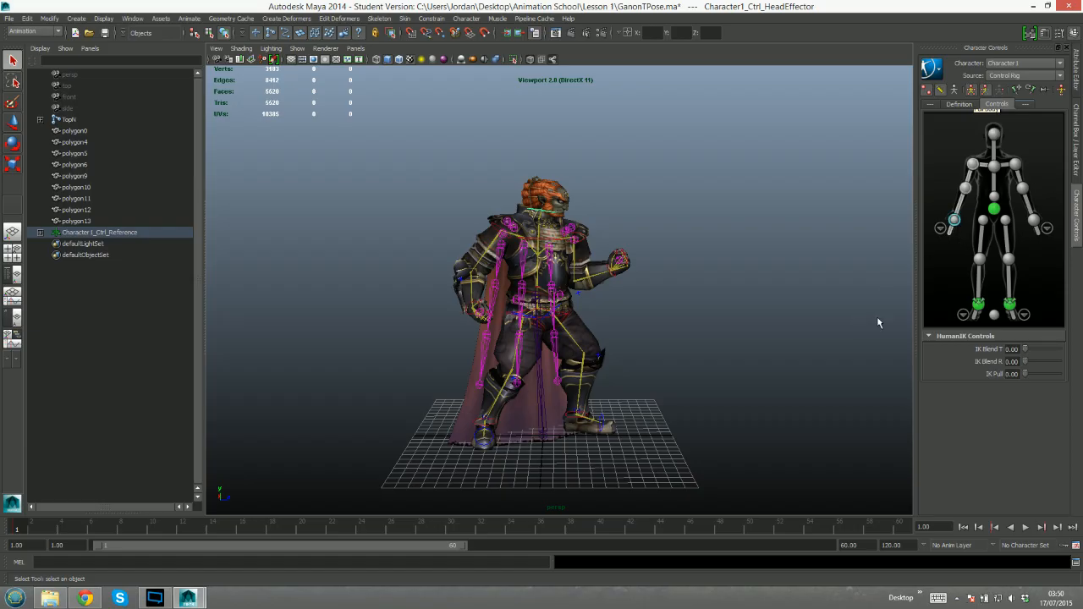
left_click(1033, 221)
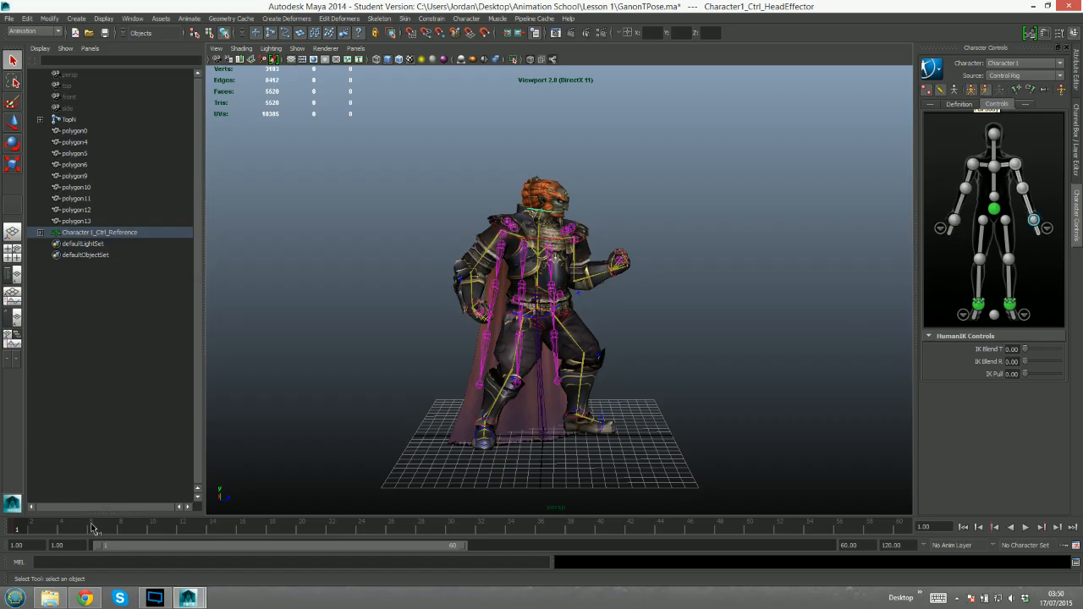
key("w")
left_click_drag(667, 268, 705, 270)
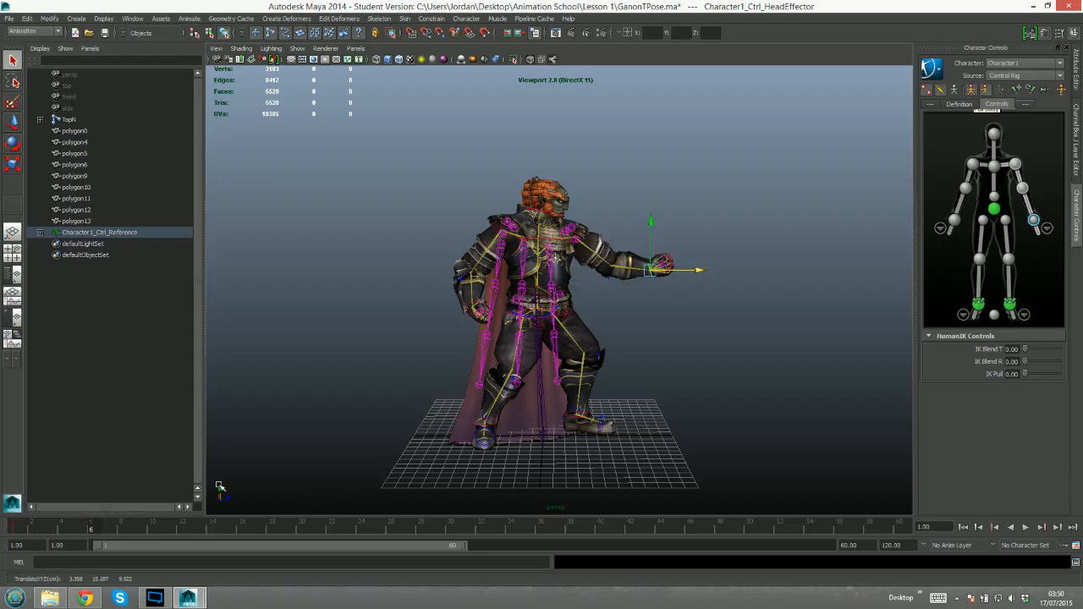
Play back the left arm's keyed movement between frames 1 and 6
left_click(994, 208)
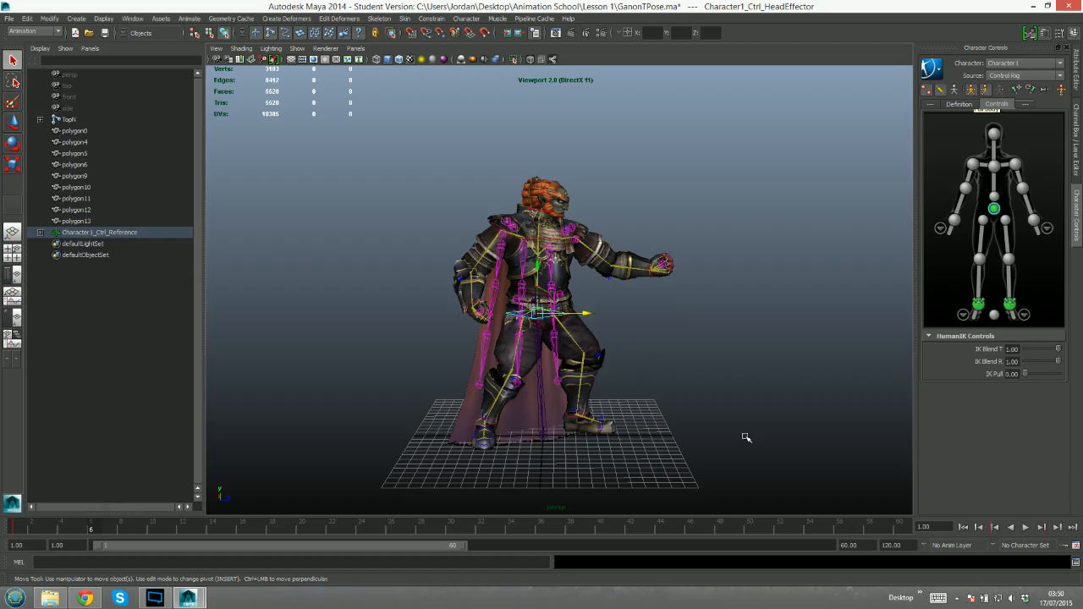
left_click(1034, 222)
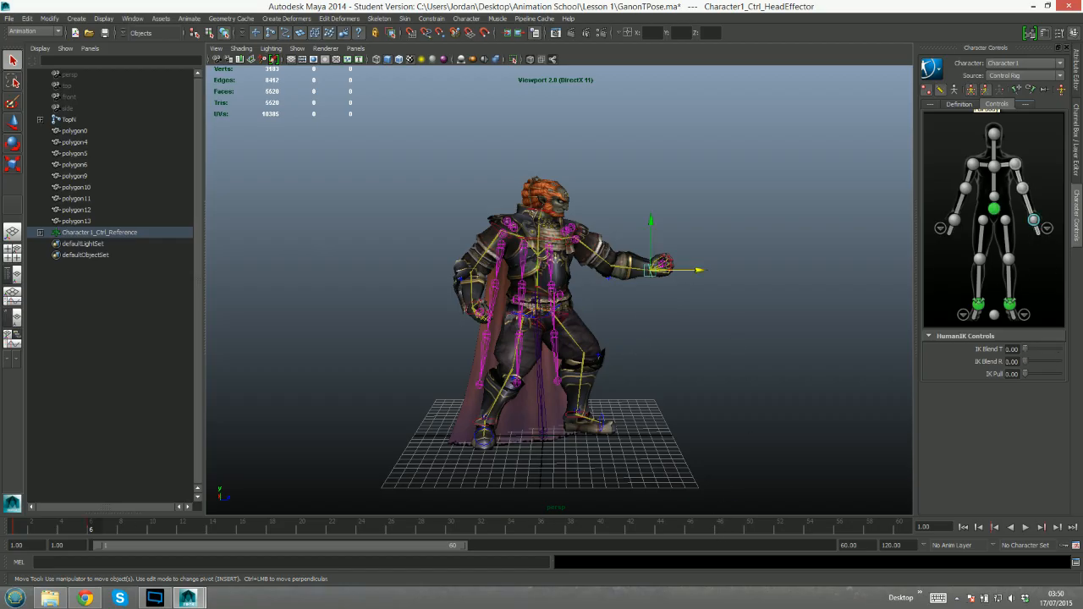
key("alt+v")
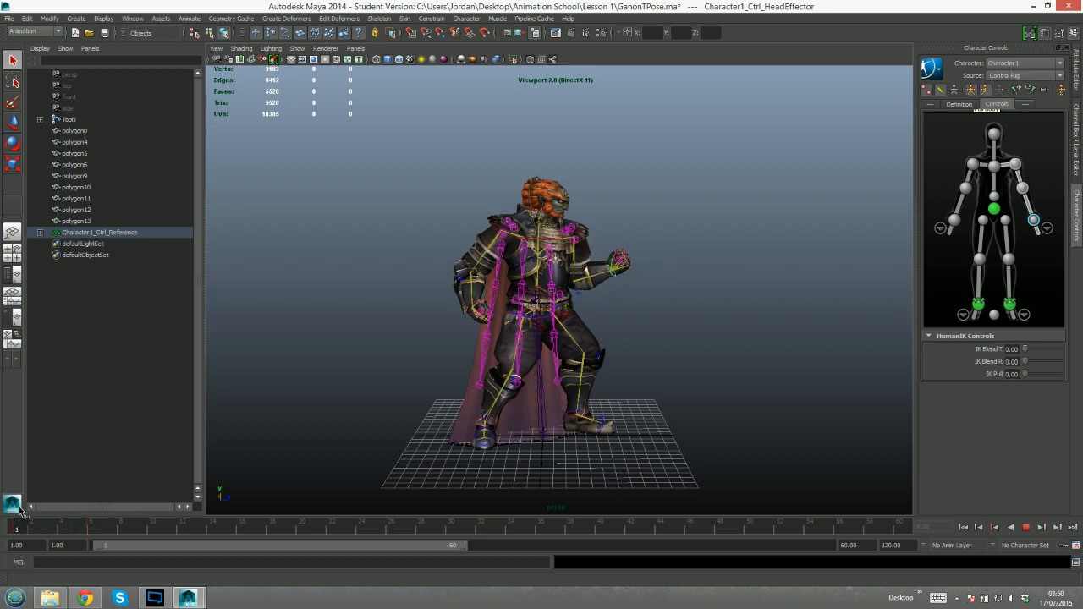
Set the HumanIK keying mode to Selection and toggle the skeleton display on and off
left_click(1004, 92)
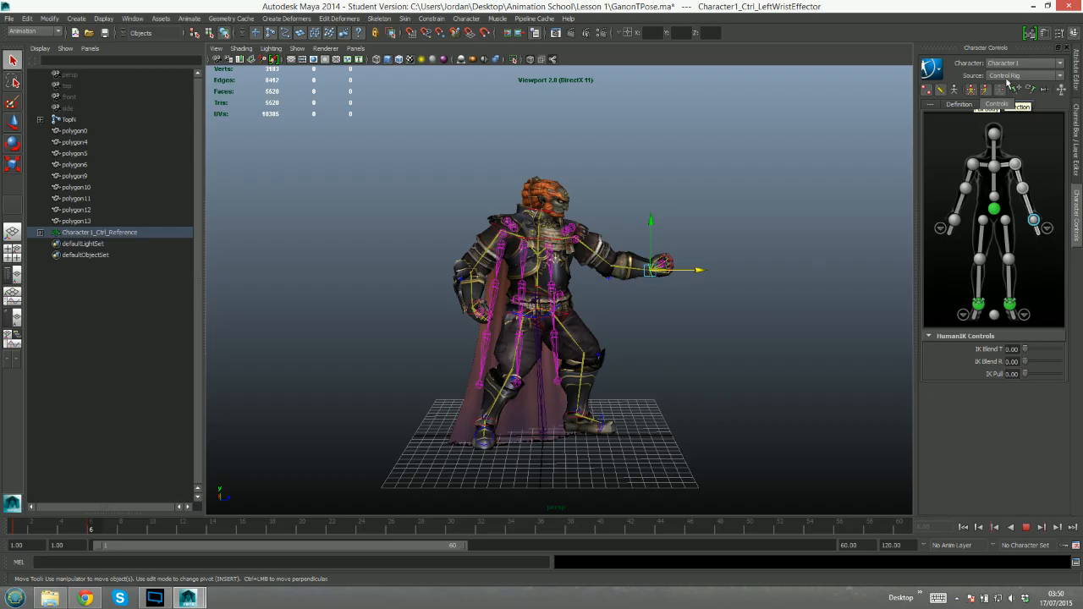
left_click(956, 93)
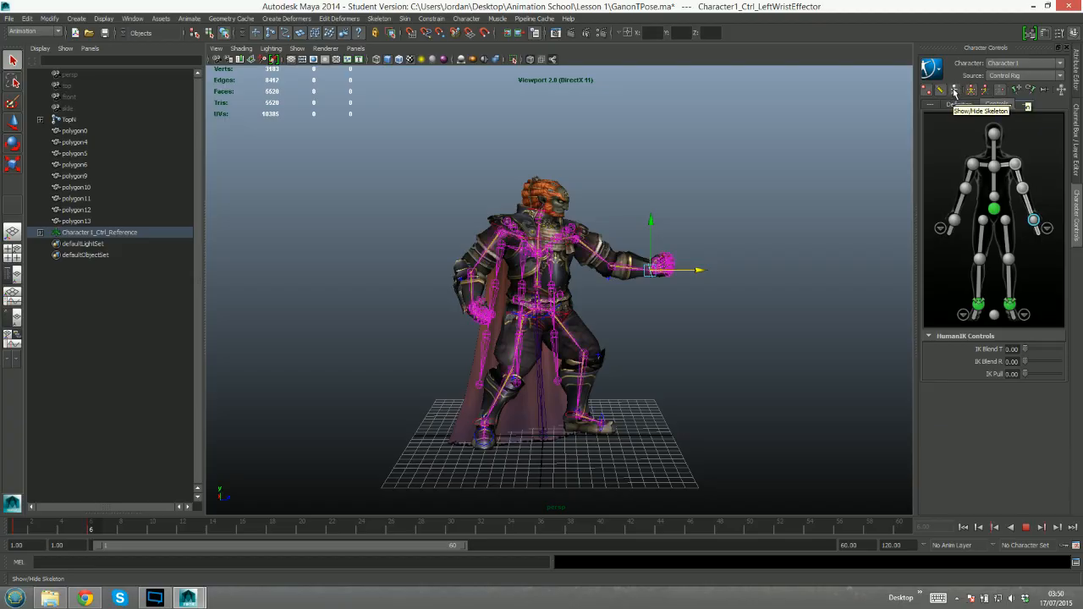
left_click(955, 92)
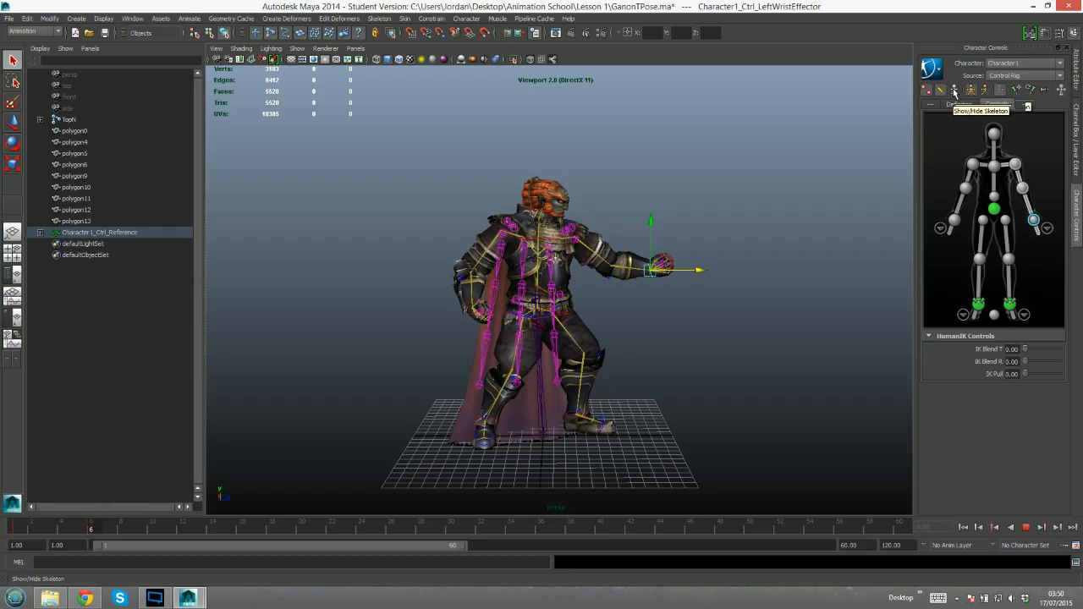
scroll(620, 335, "up", 3)
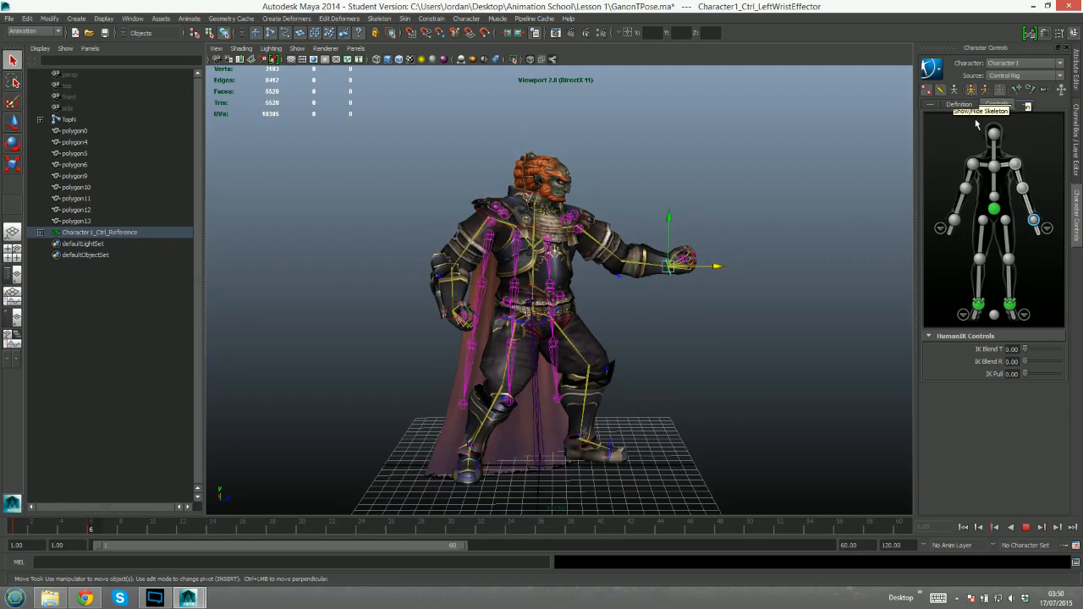
left_click(938, 89)
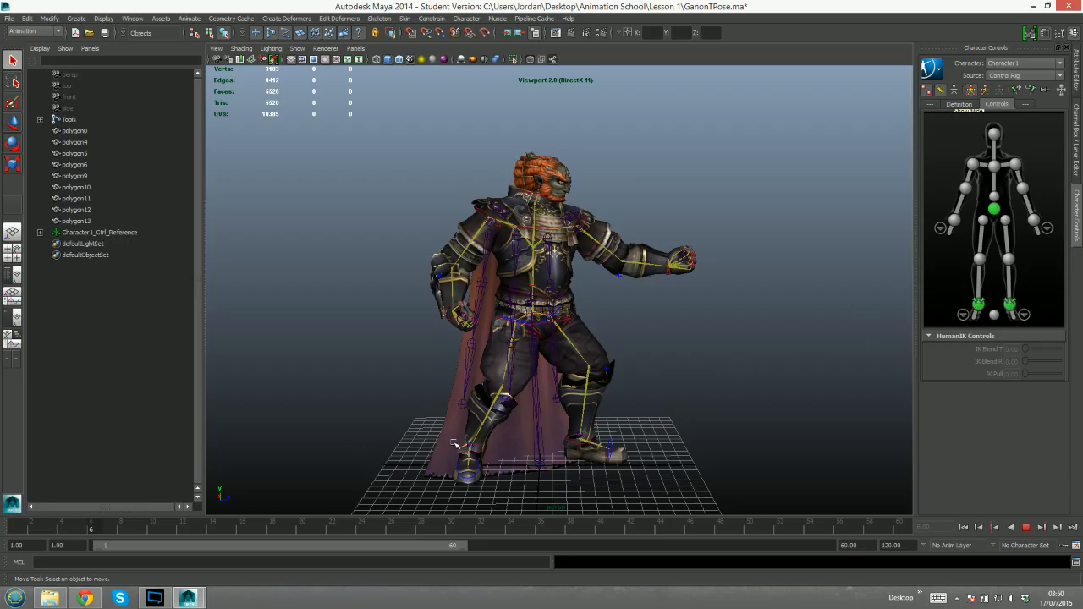
Try moving the hips effector with the feet pinned and with all pinning released, and undo the moves
left_click(996, 211)
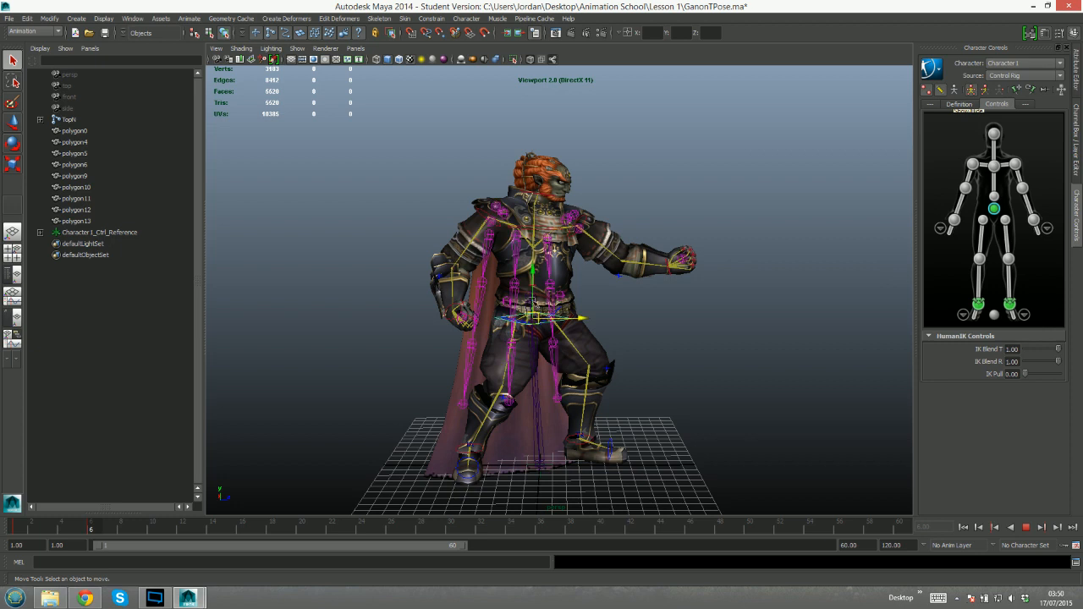
left_click_drag(533, 318, 501, 317)
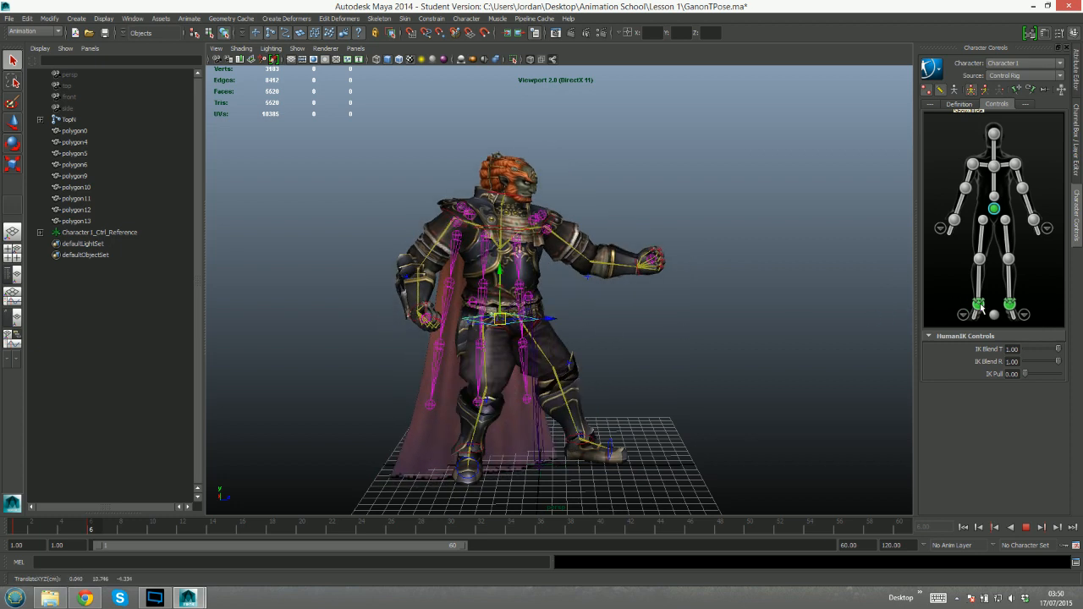
left_click(1046, 93)
left_click_drag(534, 315, 545, 264)
key("ctrl+z")
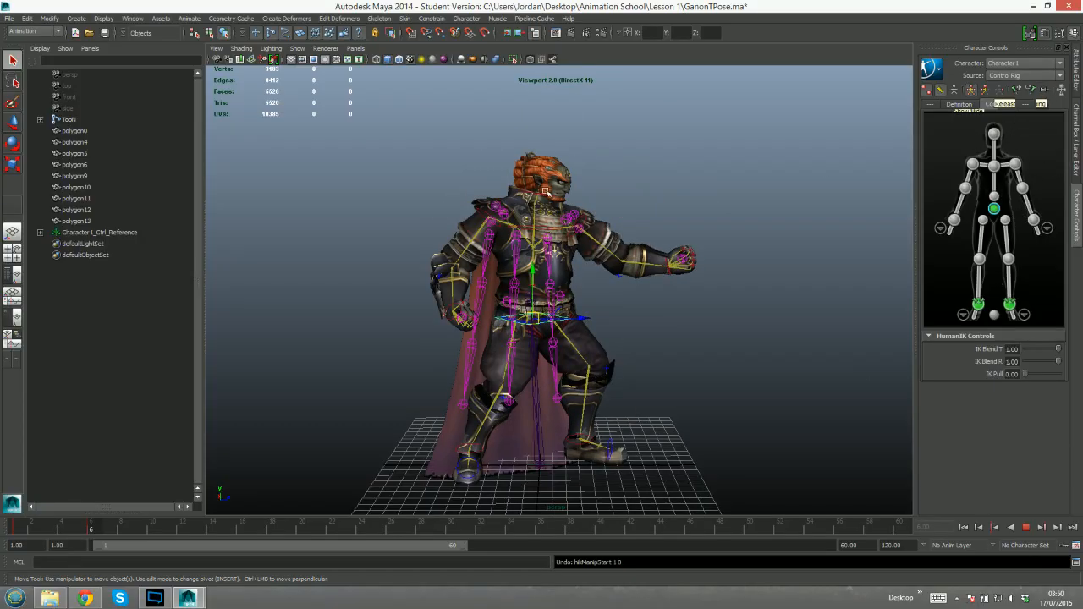
Pin the left wrist effector's translation and rotation and try shifting the hips backward against the pinned hand
left_click(1033, 221)
left_click_drag(730, 293, 690, 320, "alt")
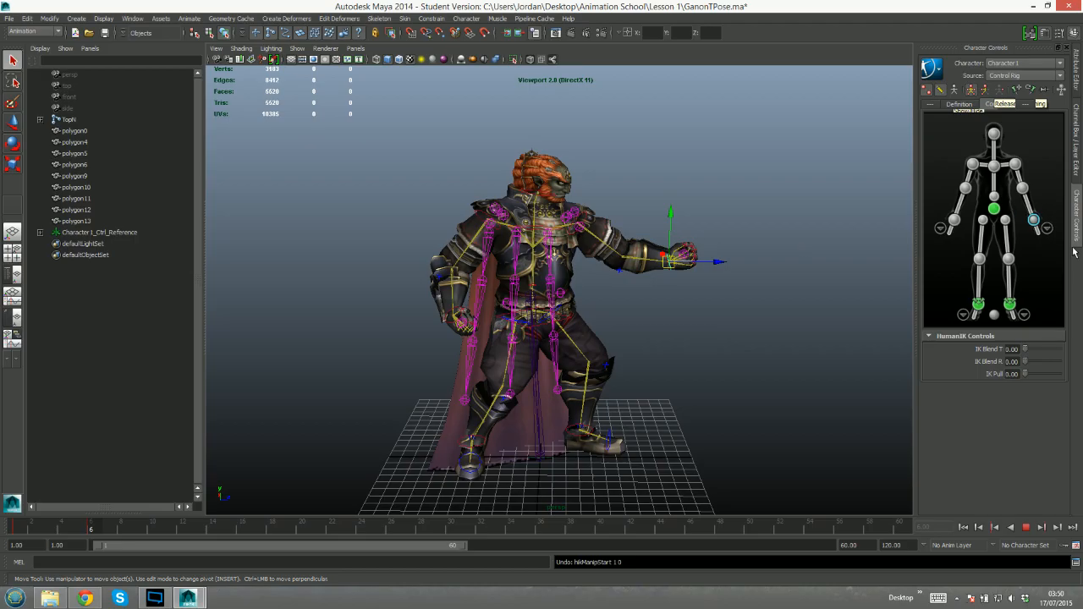
left_click(1029, 203)
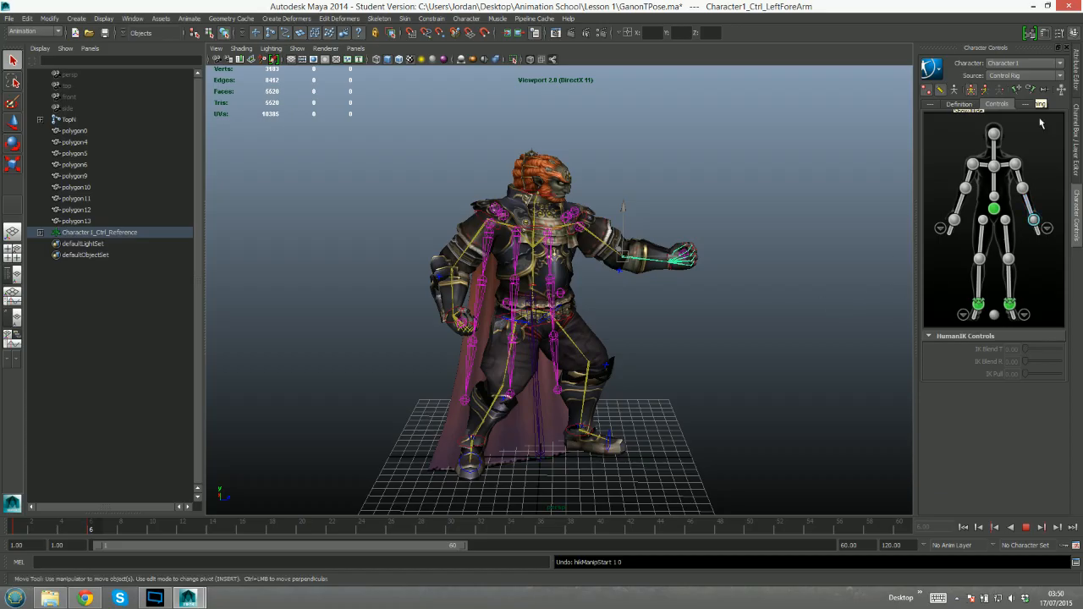
left_click(1019, 89)
left_click(1033, 88)
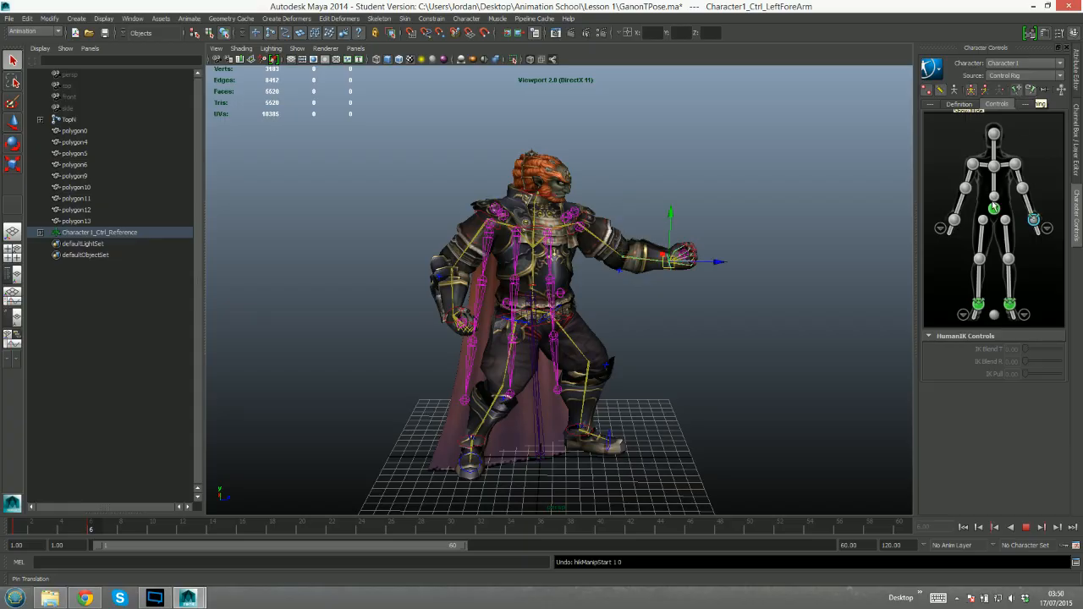
left_click(533, 310)
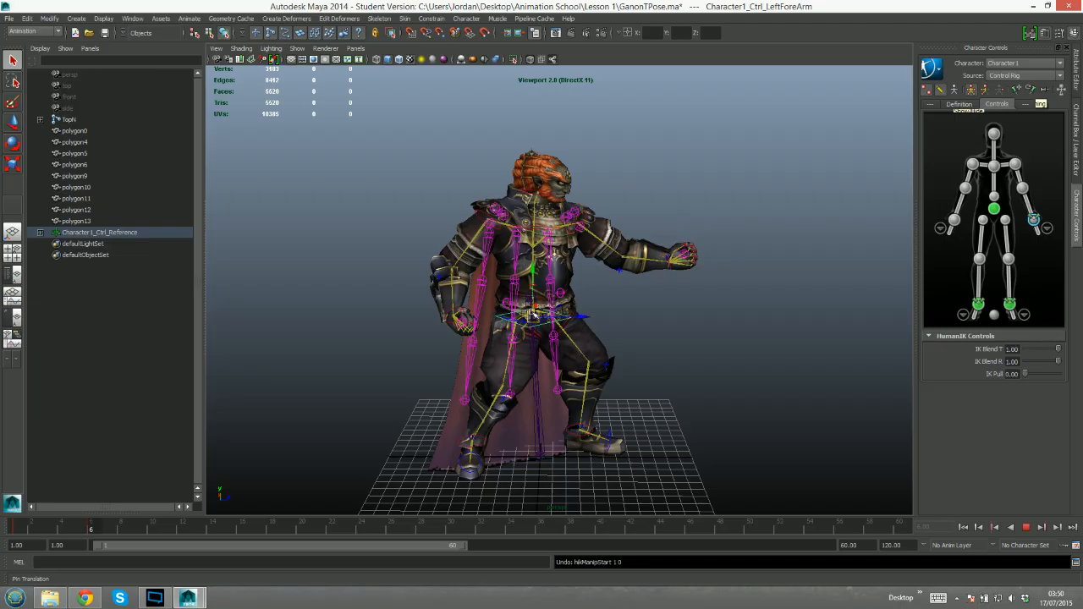
left_click_drag(533, 318, 507, 302)
left_click(1033, 221)
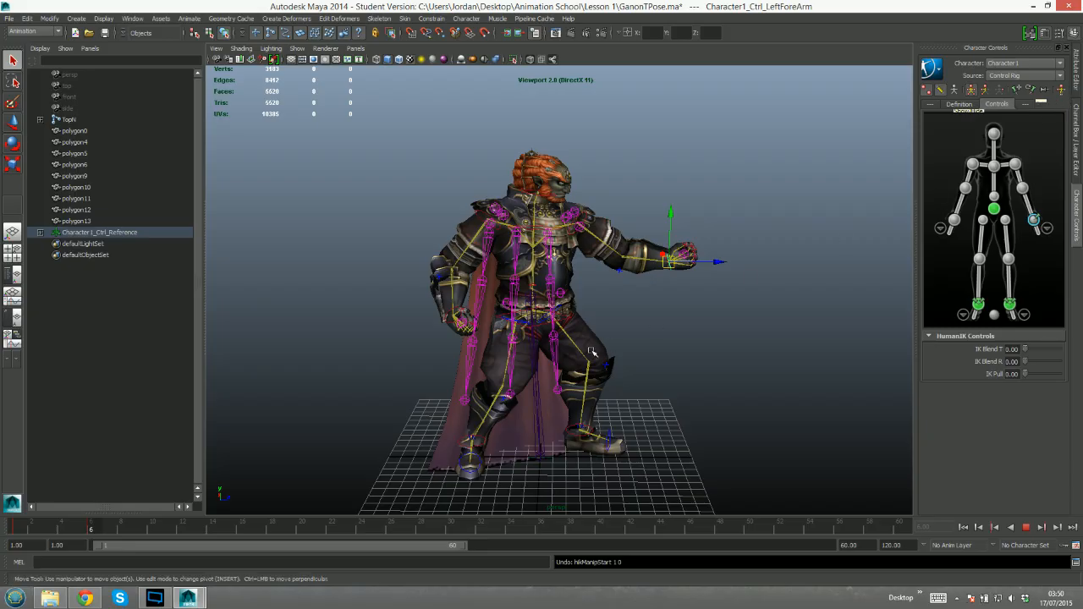
Delete the left arm's test key at frame 6
left_click_drag(705, 305, 703, 294, "alt")
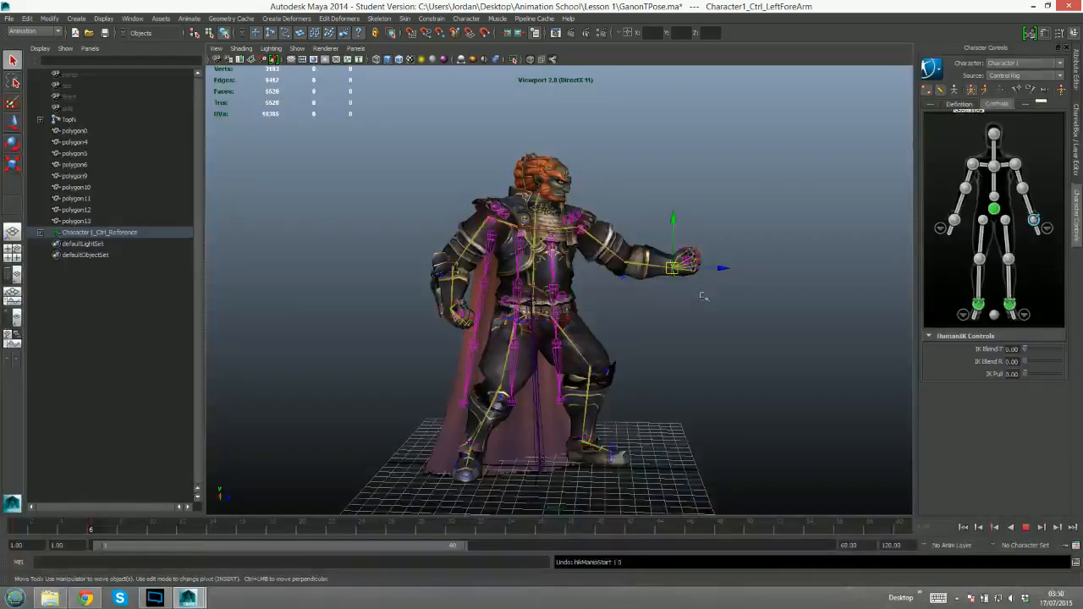
right_click(91, 531)
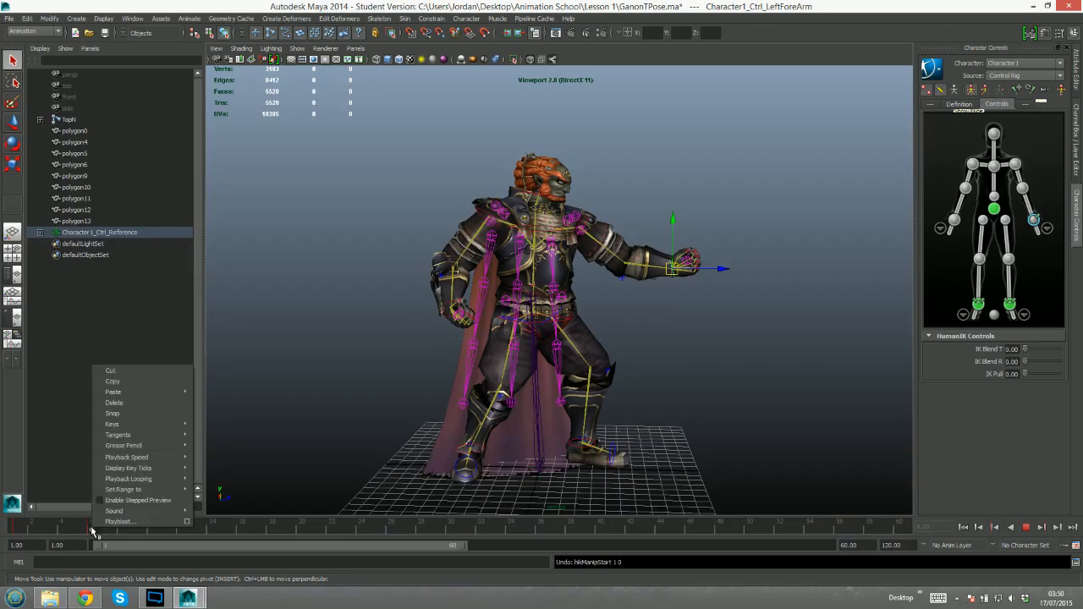
left_click(118, 404)
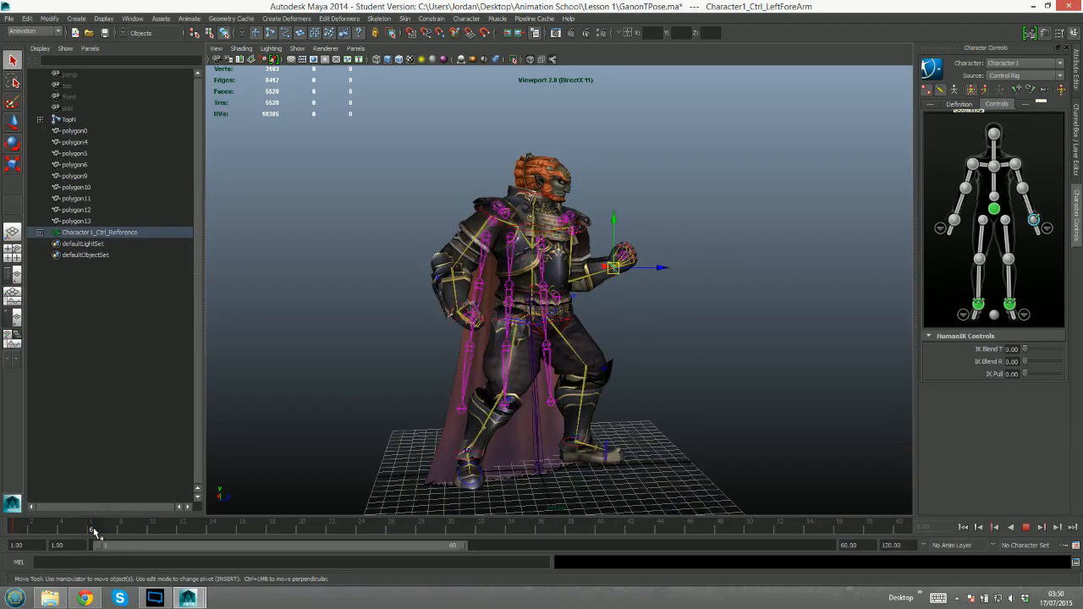
Return to frame 1, clear the selection and examine the character's start pose from the front and side
left_click(19, 532)
left_click_drag(690, 340, 599, 343, "alt")
left_click(723, 313)
mouse_move(609, 281)
left_mouse_down("alt")
mouse_move(593, 285)
mouse_move(604, 288)
left_mouse_up("alt")
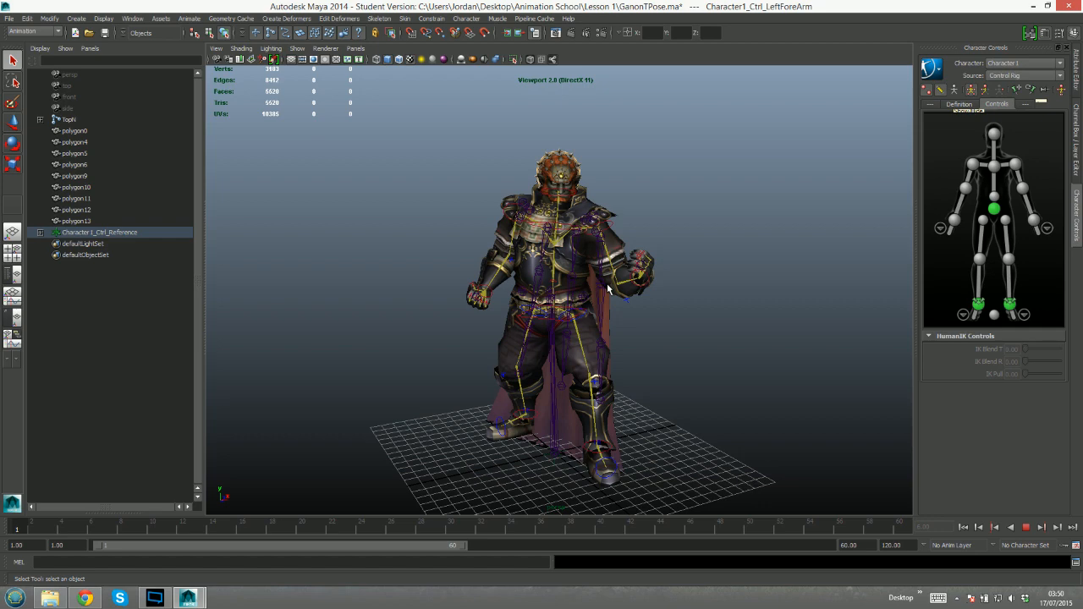
left_click_drag(393, 281, 496, 276, "alt")
mouse_move(692, 312)
left_mouse_down("alt")
mouse_move(684, 295)
mouse_move(679, 323)
left_mouse_up("alt")
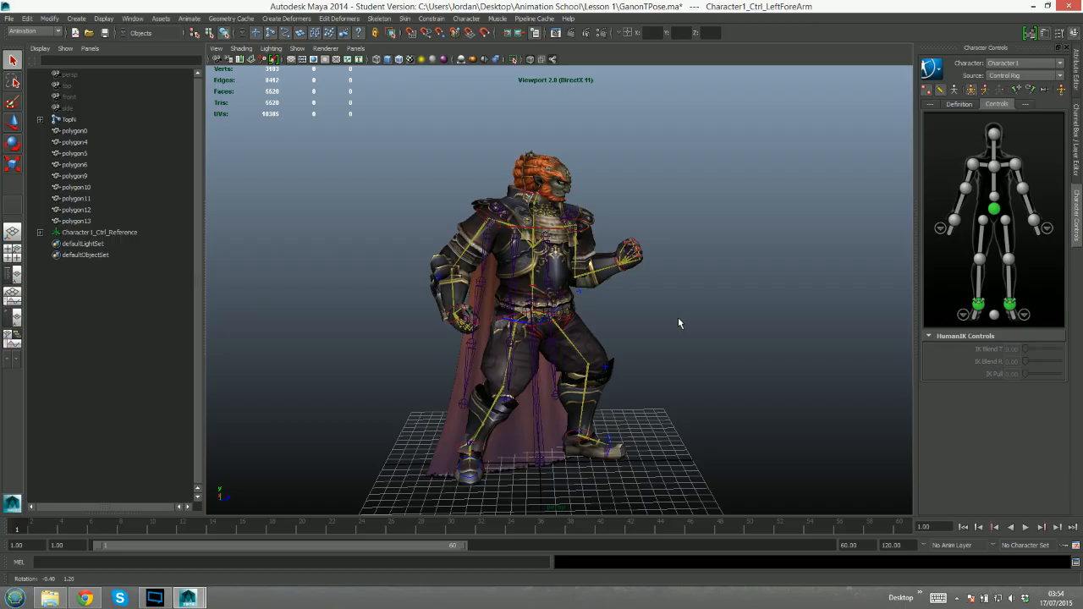
left_click(154, 598)
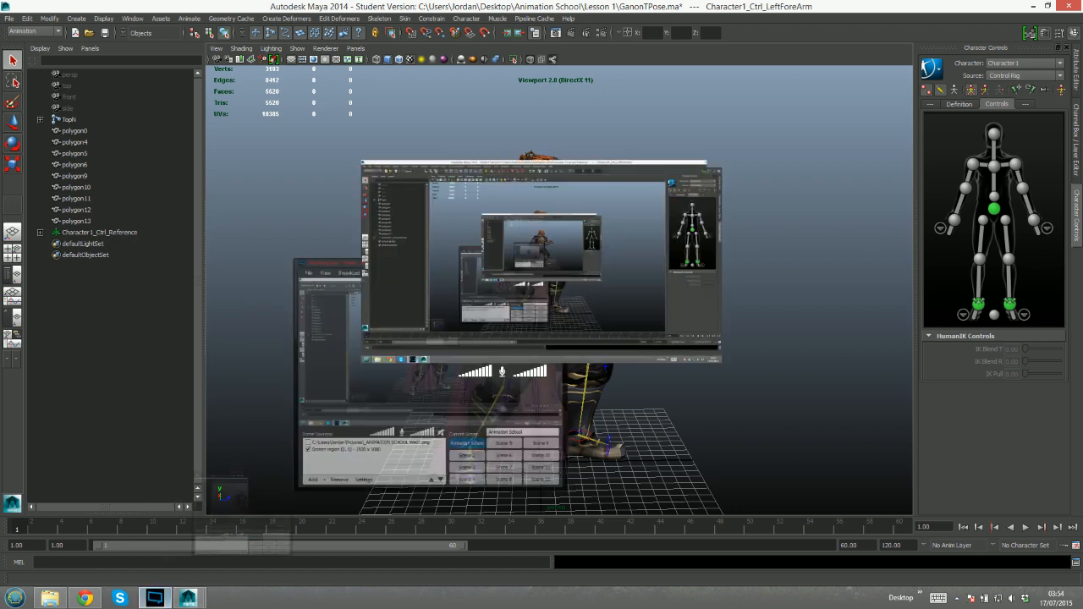